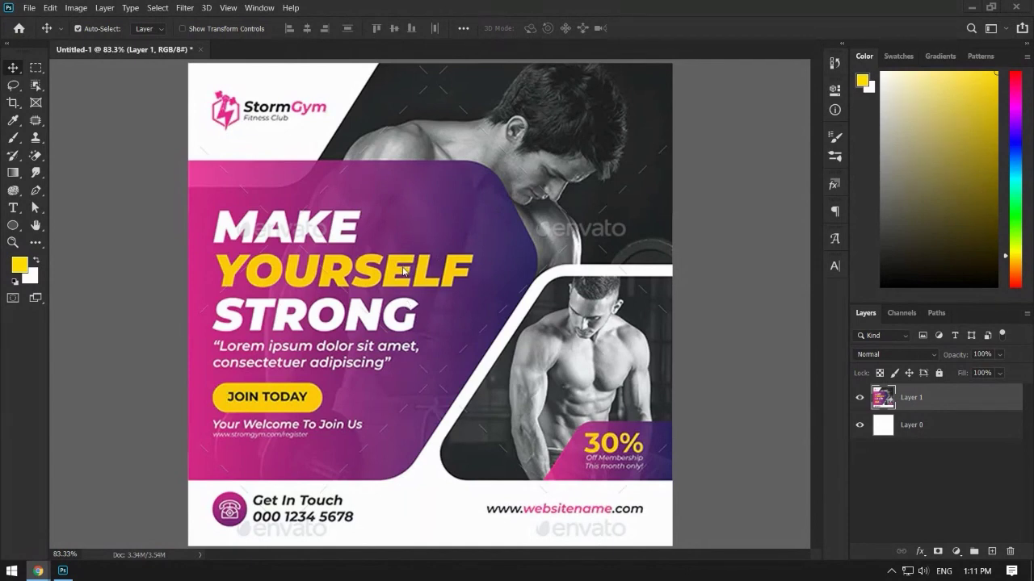
Create a new blank document 1080 pixels wide, then return to the Untitled-1 poster tab
{"action": "left_click", "coordinate": [29, 7]}
{"action": "left_click", "coordinate": [41, 20]}
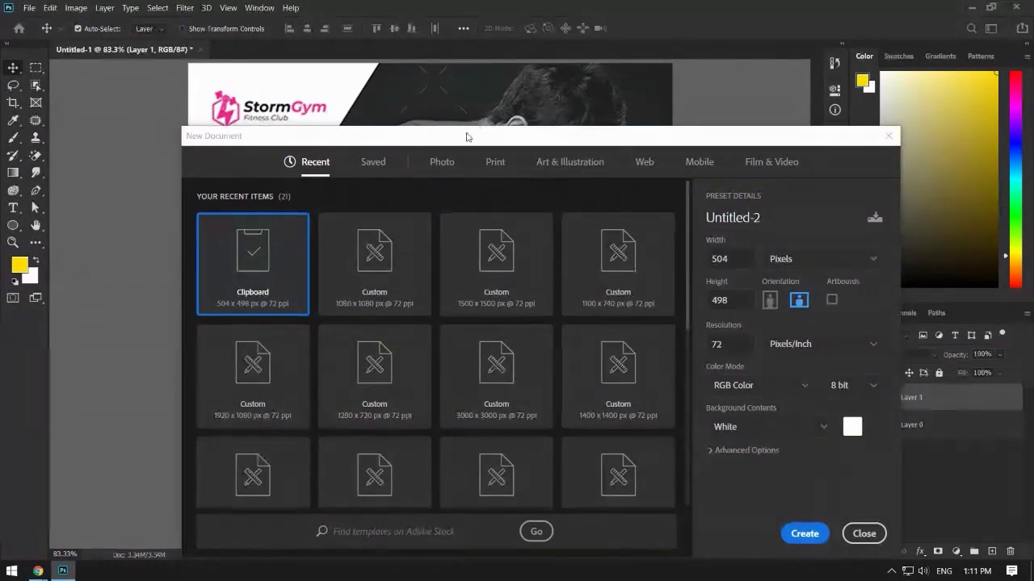
{"action": "type", "text": "1080"}
{"action": "key", "text": "Tab"}
{"action": "type", "text": "1"}
{"action": "key", "text": "Return"}
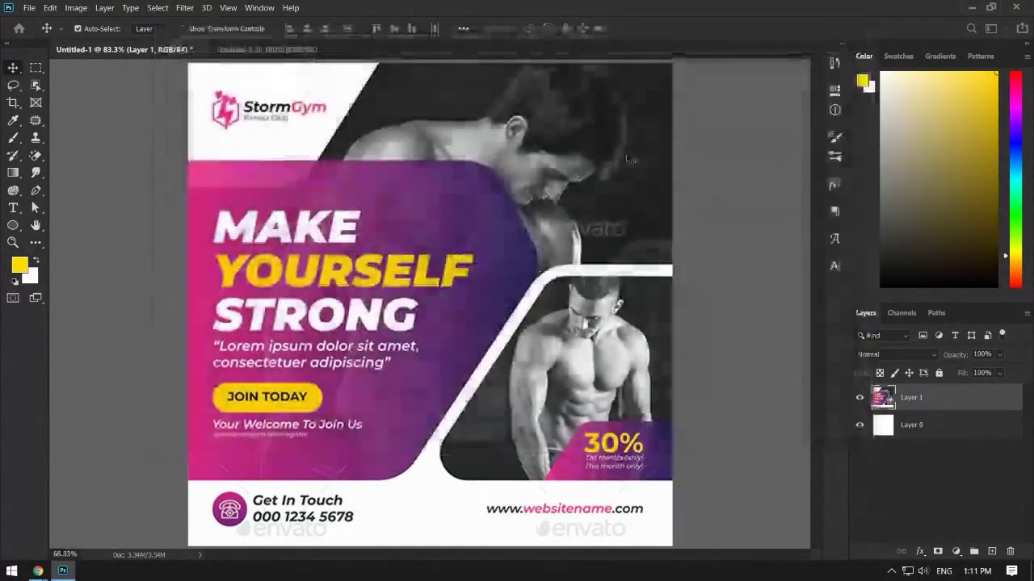
{"action": "left_click", "coordinate": [126, 50]}
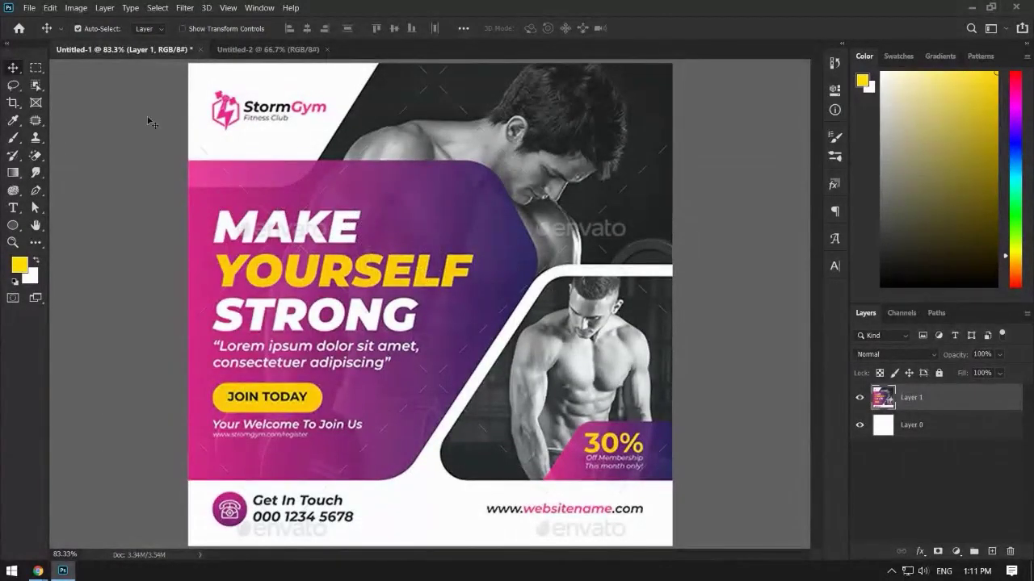
Mistakenly enlarge the canvas width to 1080*10 in Canvas Size, then undo it
{"action": "left_click", "coordinate": [77, 8]}
{"action": "left_click", "coordinate": [93, 113]}
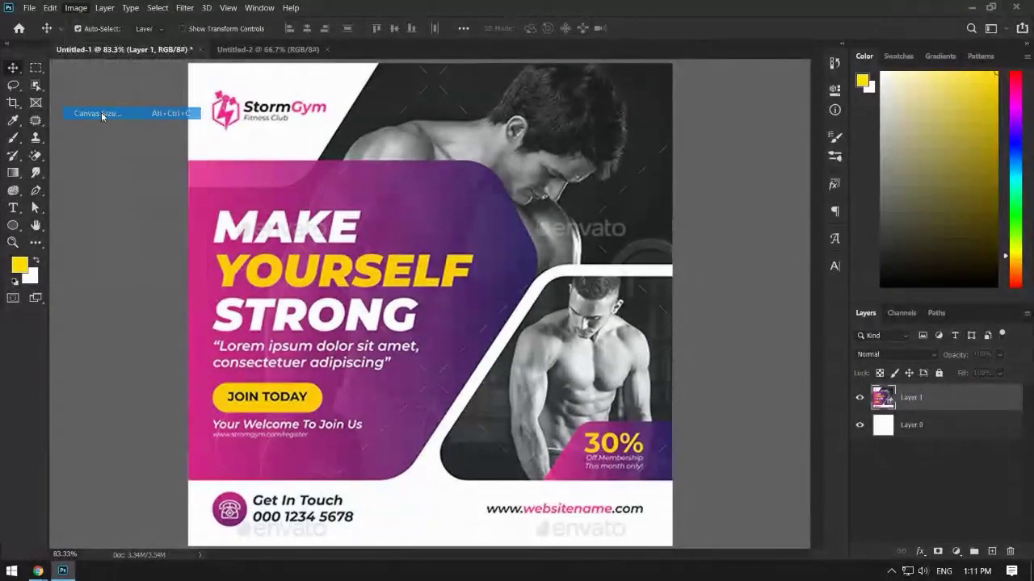
{"action": "left_click", "coordinate": [396, 286]}
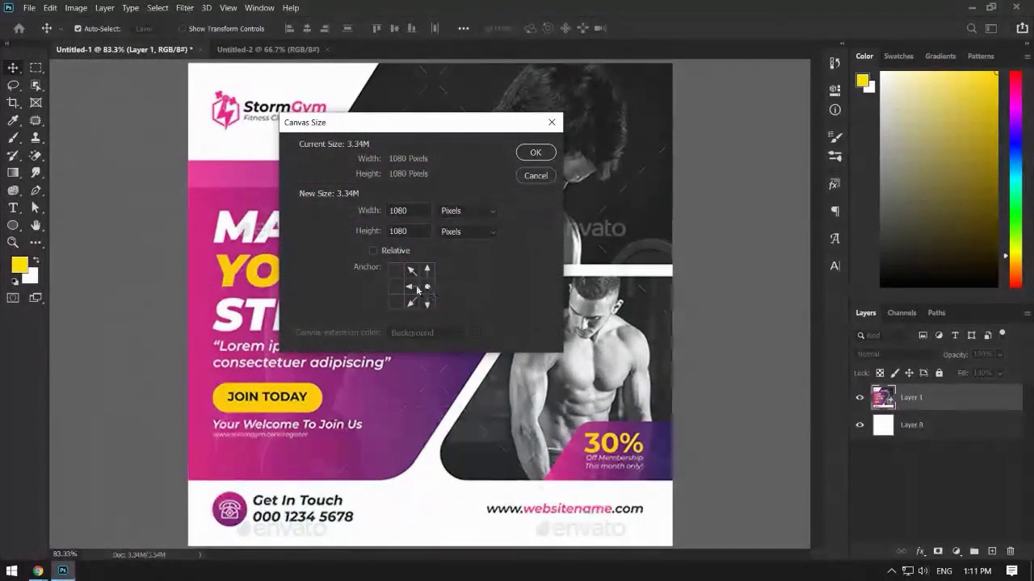
{"action": "left_click", "coordinate": [428, 289]}
{"action": "left_click", "coordinate": [357, 211]}
{"action": "key", "text": "Right"}
{"action": "type", "text": "10"}
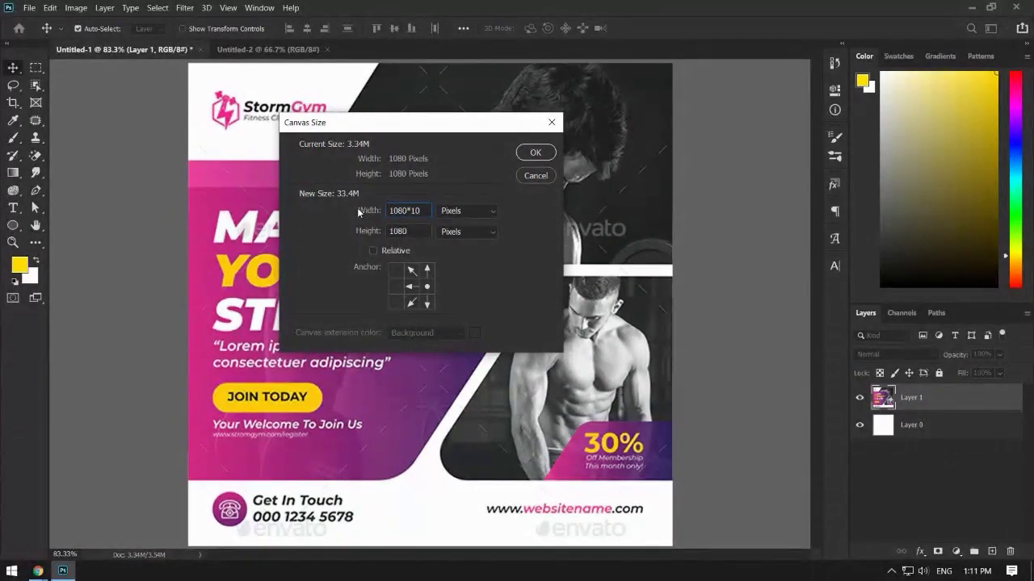
{"action": "left_click", "coordinate": [533, 154]}
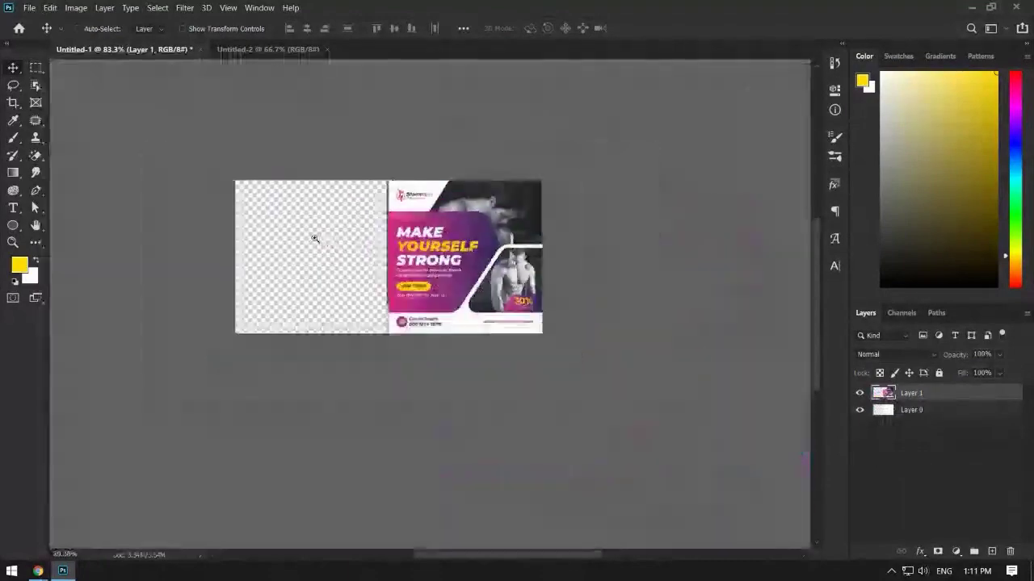
{"action": "left_click_drag", "start_coordinate": [315, 238], "coordinate": [218, 321]}
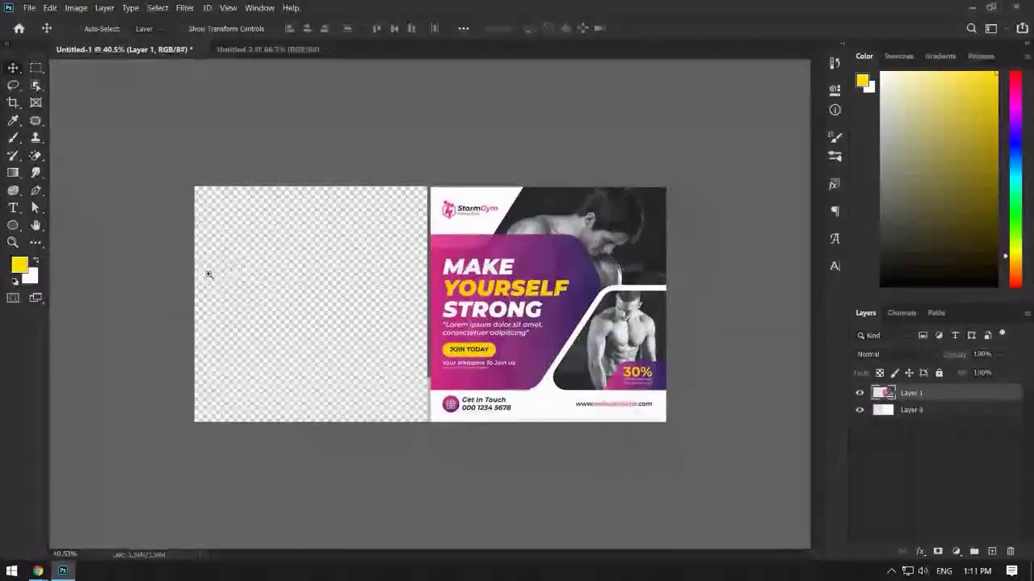
{"action": "key", "text": "ctrl+z"}
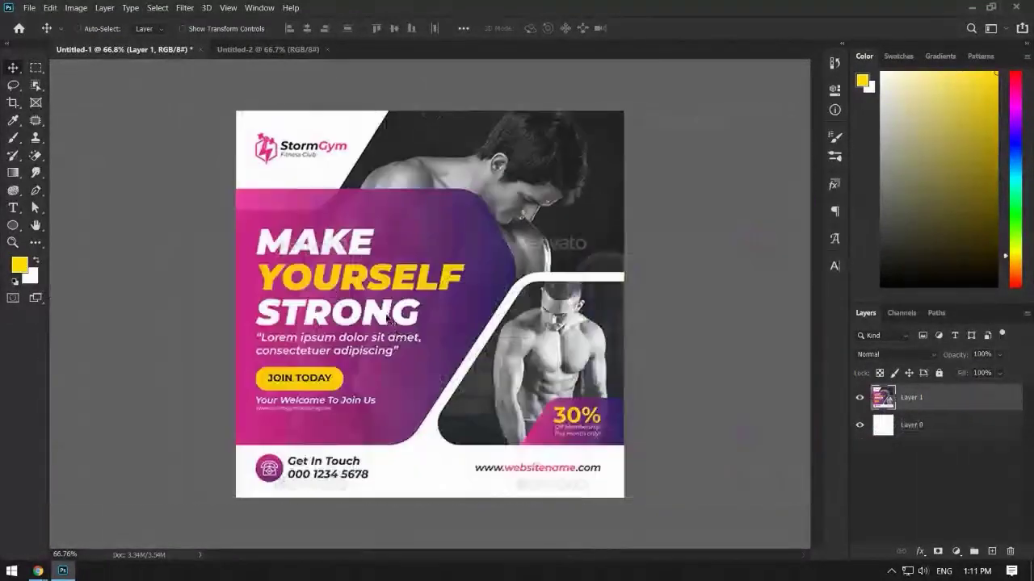
Set the canvas width to 1080*2 anchored middle-left, giving 2160 × 1080 px
{"action": "left_click", "coordinate": [76, 8]}
{"action": "left_click", "coordinate": [97, 113]}
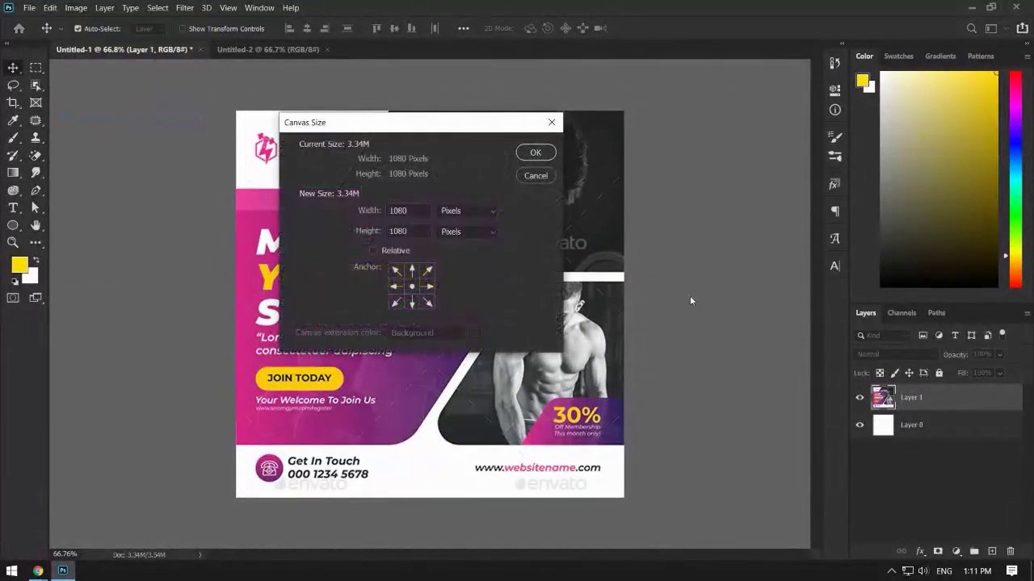
{"action": "left_click", "coordinate": [396, 287]}
{"action": "type", "text": "*"}
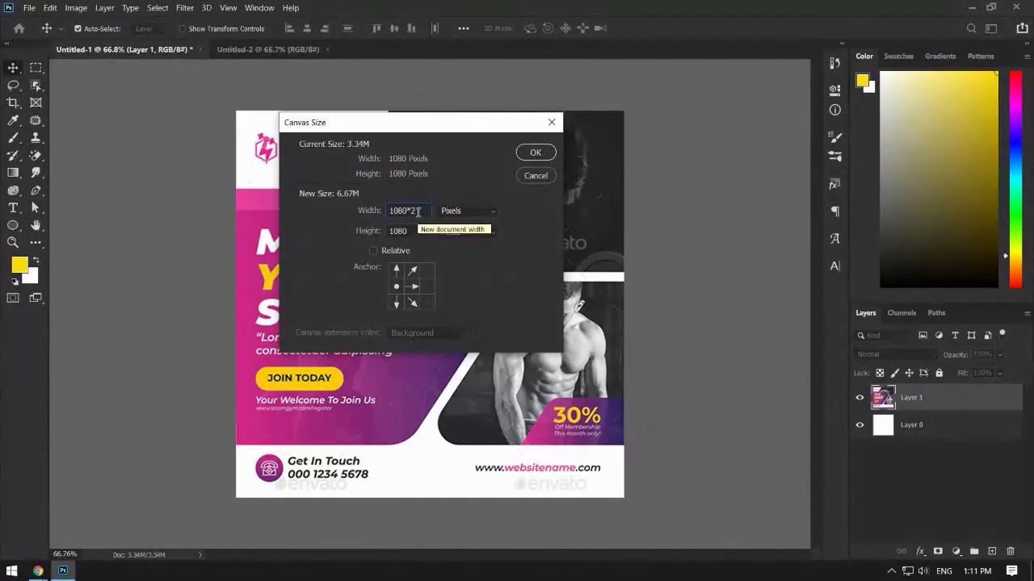
{"action": "left_click", "coordinate": [535, 152]}
{"action": "left_click_drag", "start_coordinate": [462, 247], "coordinate": [452, 247]}
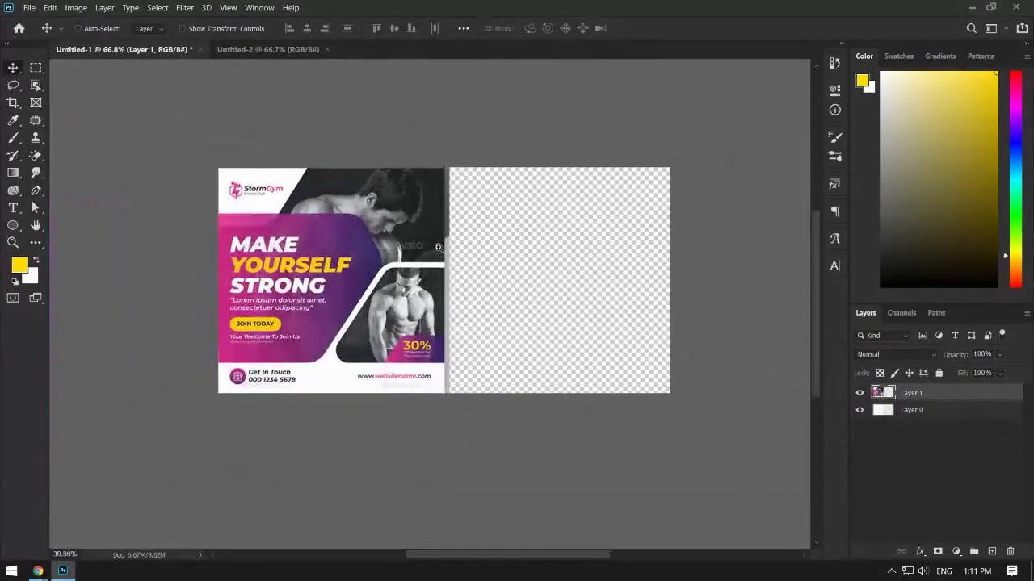
Create a 1080 px rectangle aligned to the canvas's right edge and vertical centre
{"action": "left_click", "coordinate": [13, 225]}
{"action": "left_click", "coordinate": [74, 225]}
{"action": "left_click", "coordinate": [592, 311]}
{"action": "type", "text": "1080"}
{"action": "key", "text": "Tab"}
{"action": "type", "text": "1"}
{"action": "key", "text": "Return"}
{"action": "key", "text": "v"}
{"action": "key", "text": "ctrl+a"}
{"action": "left_click", "coordinate": [326, 30]}
{"action": "left_click", "coordinate": [394, 28]}
{"action": "key", "text": "ctrl+d"}
Change the rectangle's fill colour to white (ffffff)
{"action": "left_click", "coordinate": [834, 104]}
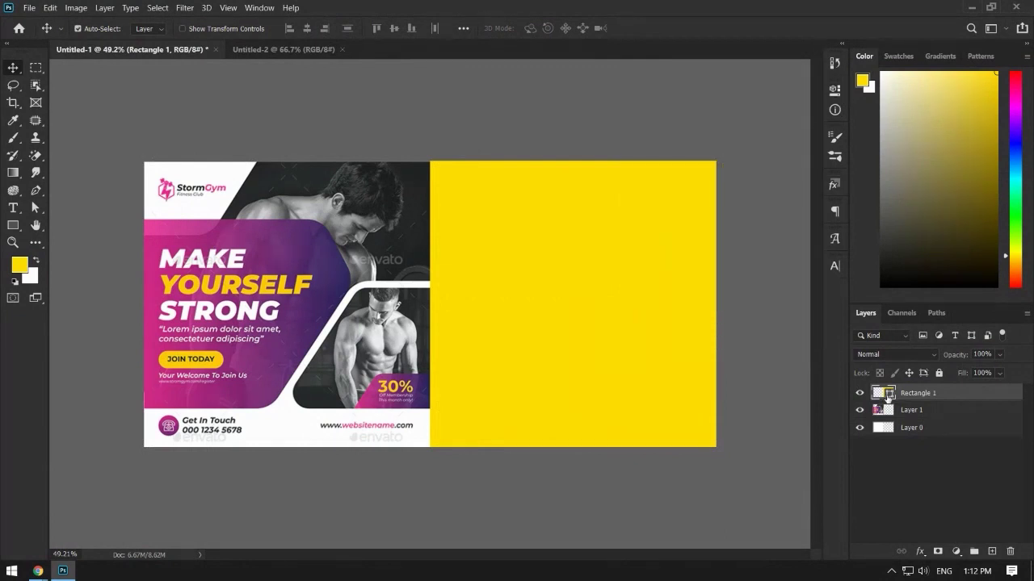
{"action": "double_click", "coordinate": [888, 393]}
{"action": "type", "text": "ffffff"}
{"action": "key", "text": "Return"}
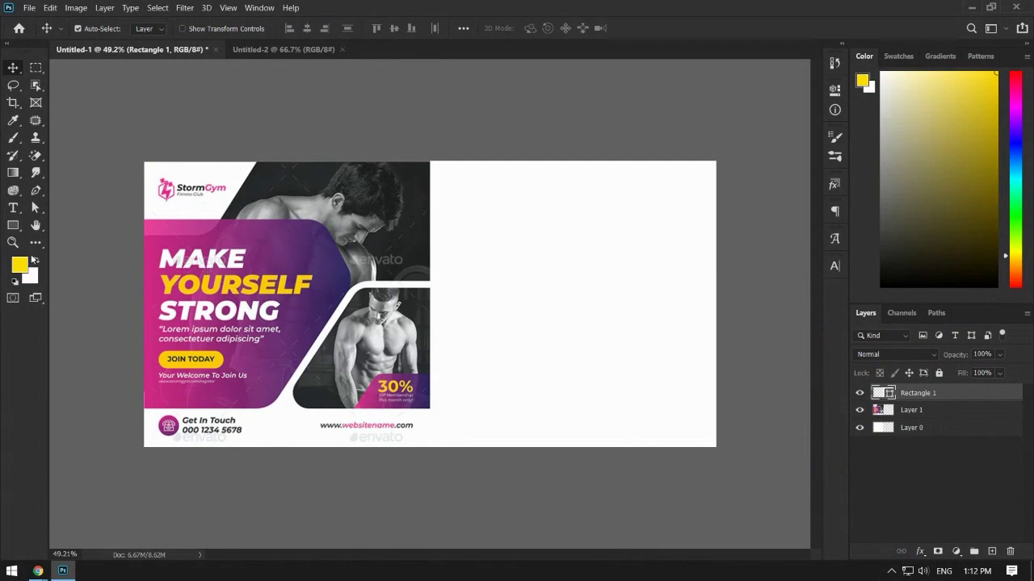
Show the rulers and drag a vertical guide to the centre seam
{"action": "key", "text": "ctrl+r"}
{"action": "mouse_move", "coordinate": [55, 242]}
{"action": "left_mouse_down"}
{"action": "mouse_move", "coordinate": [444, 260]}
{"action": "mouse_move", "coordinate": [435, 260]}
{"action": "left_mouse_up"}
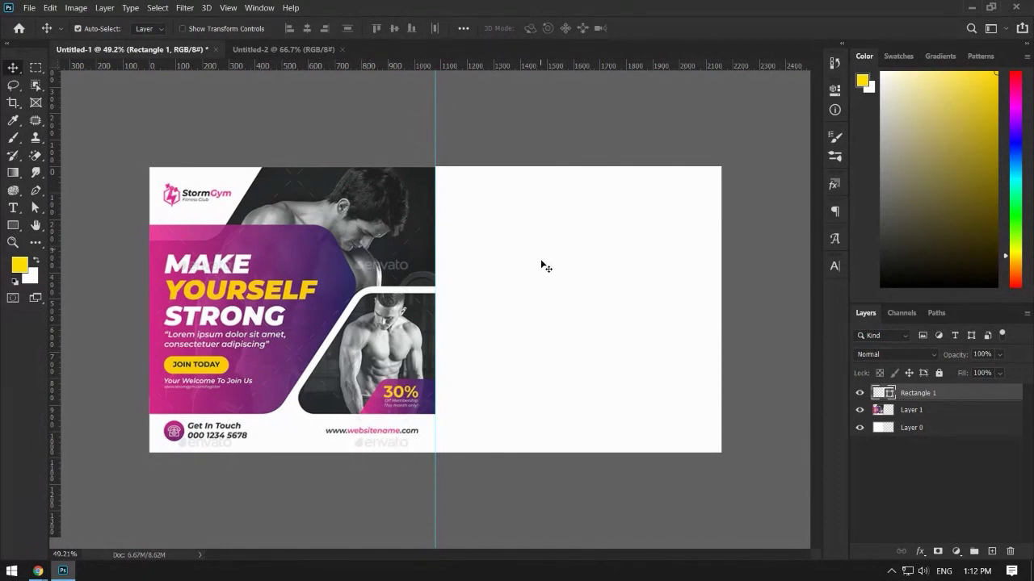
{"action": "scroll", "coordinate": [434, 130], "scroll_direction": "up", "scroll_amount": 1}
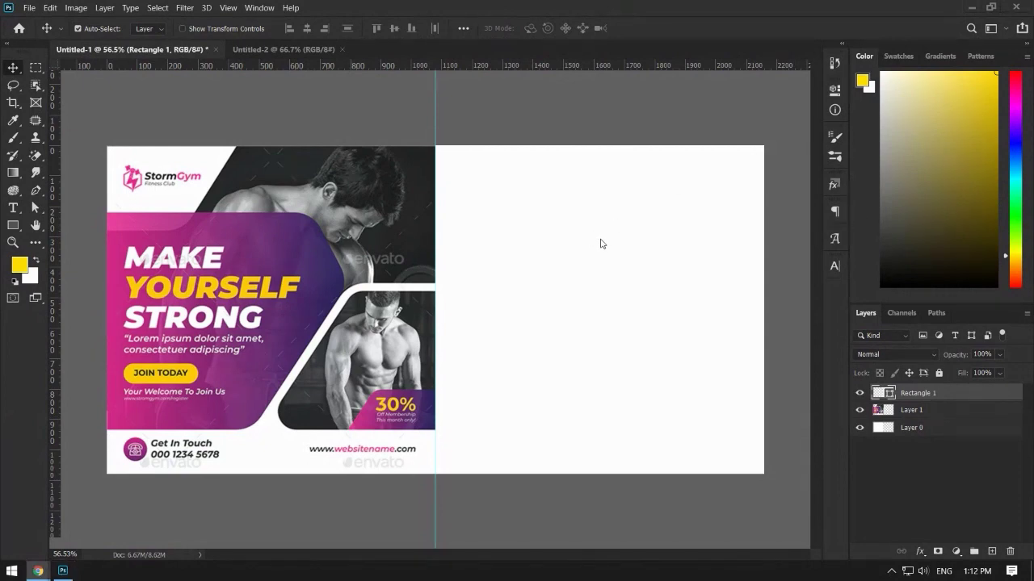
Set the START TRAINING TODAY heading to Auto leading and colour 000000, then reposition it
{"action": "left_click", "coordinate": [812, 301]}
{"action": "left_click", "coordinate": [799, 342]}
{"action": "type", "text": "000000"}
{"action": "left_click", "coordinate": [947, 321]}
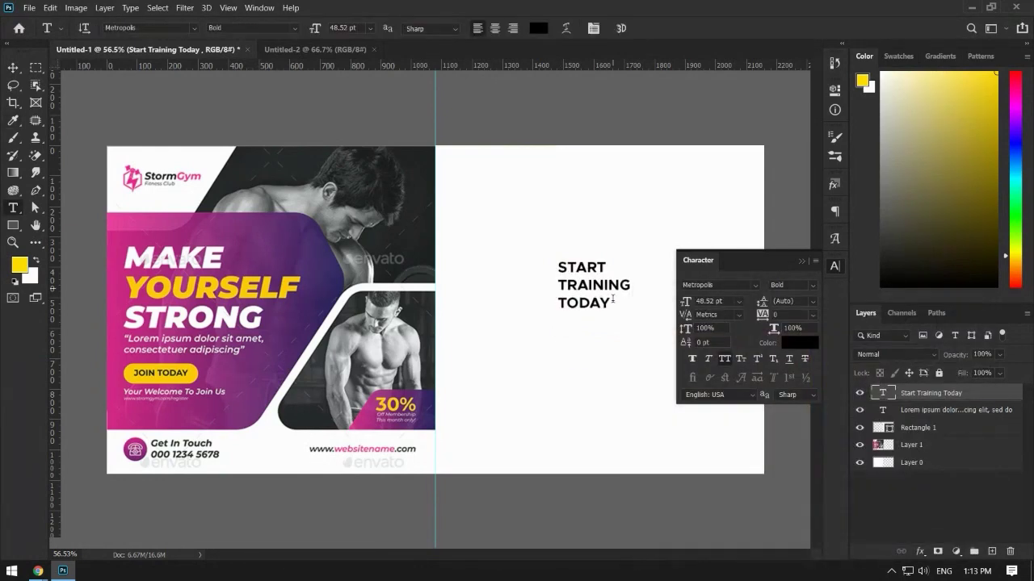
{"action": "key", "text": "v"}
{"action": "left_click_drag", "start_coordinate": [561, 290], "coordinate": [529, 290]}
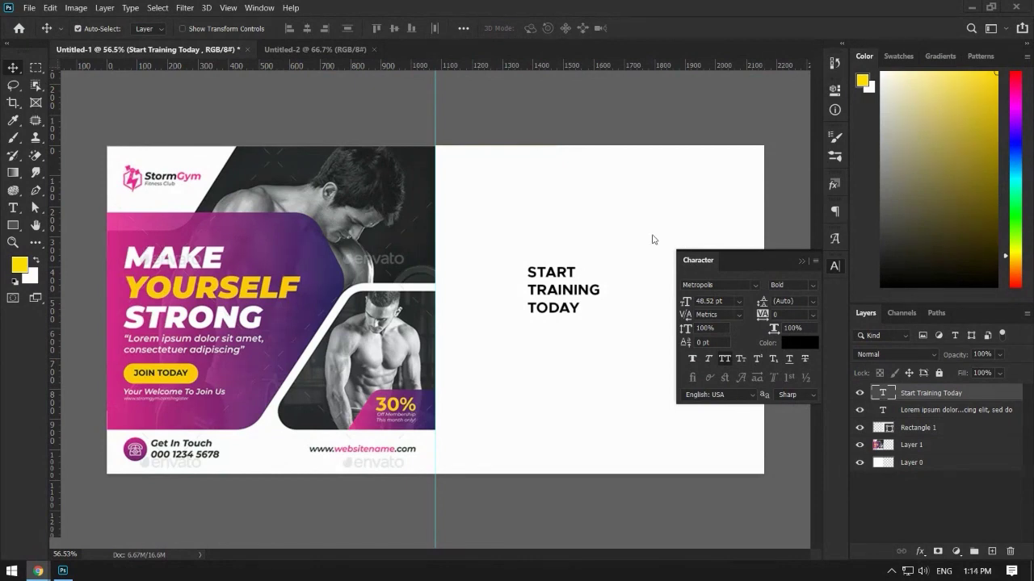
{"action": "mouse_move", "coordinate": [596, 293]}
{"action": "left_mouse_down"}
{"action": "mouse_move", "coordinate": [630, 264]}
{"action": "mouse_move", "coordinate": [599, 264]}
{"action": "left_mouse_up"}
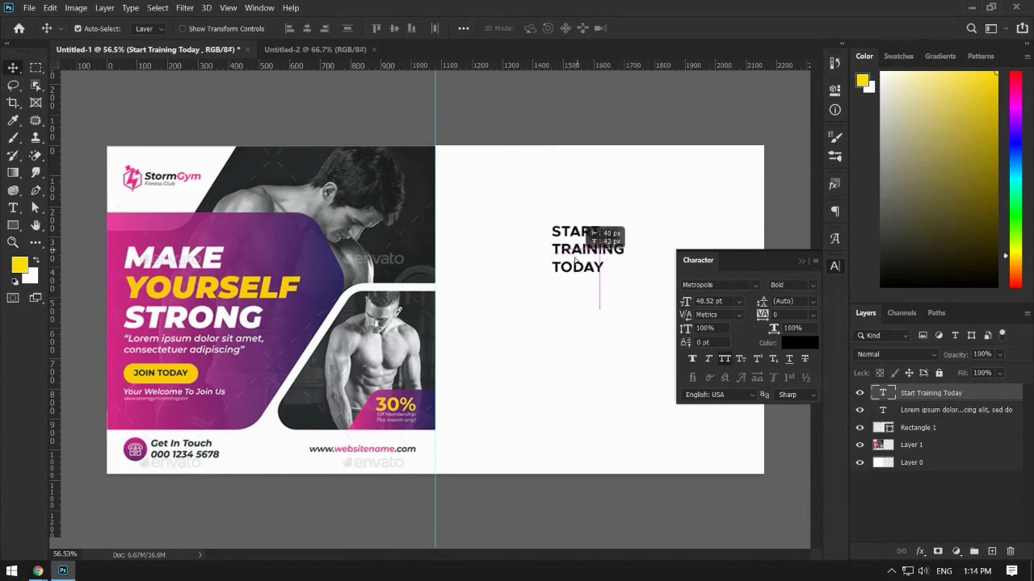
Paste a FREE TRIAL 30 DAYS text line and place it under the heading
{"action": "key", "text": "t"}
{"action": "left_click", "coordinate": [512, 331]}
{"action": "key", "text": "ctrl+v"}
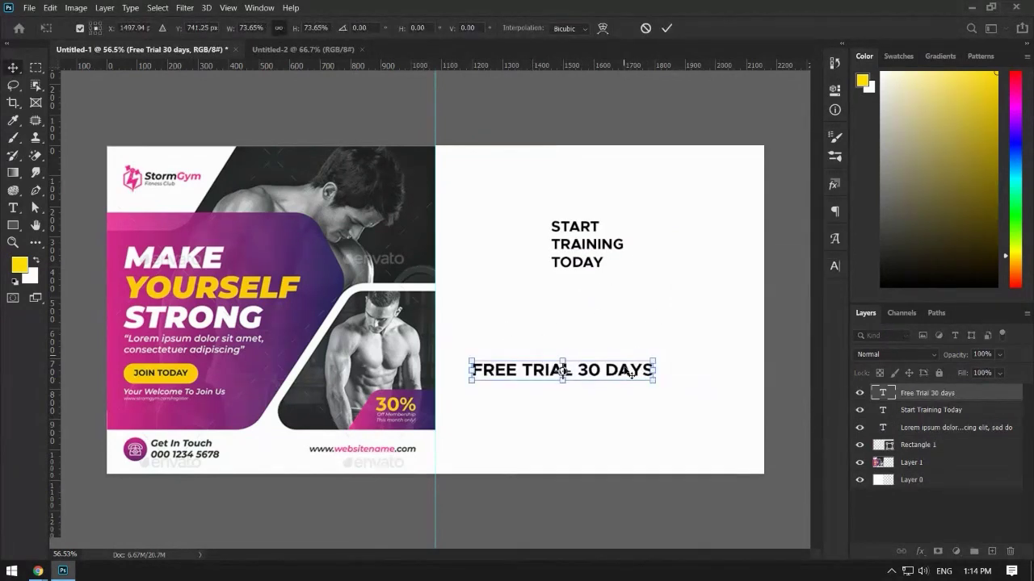
{"action": "key", "text": "ctrl+Return"}
{"action": "key", "text": "v"}
{"action": "left_click_drag", "start_coordinate": [596, 373], "coordinate": [650, 306]}
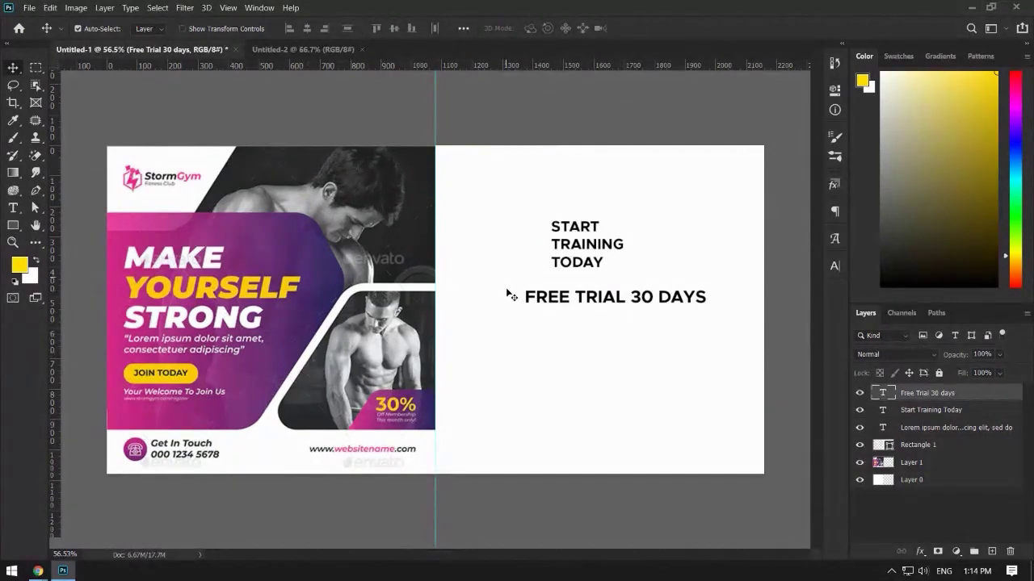
Paste JOIN US text and move it below the offer line
{"action": "left_click", "coordinate": [13, 208]}
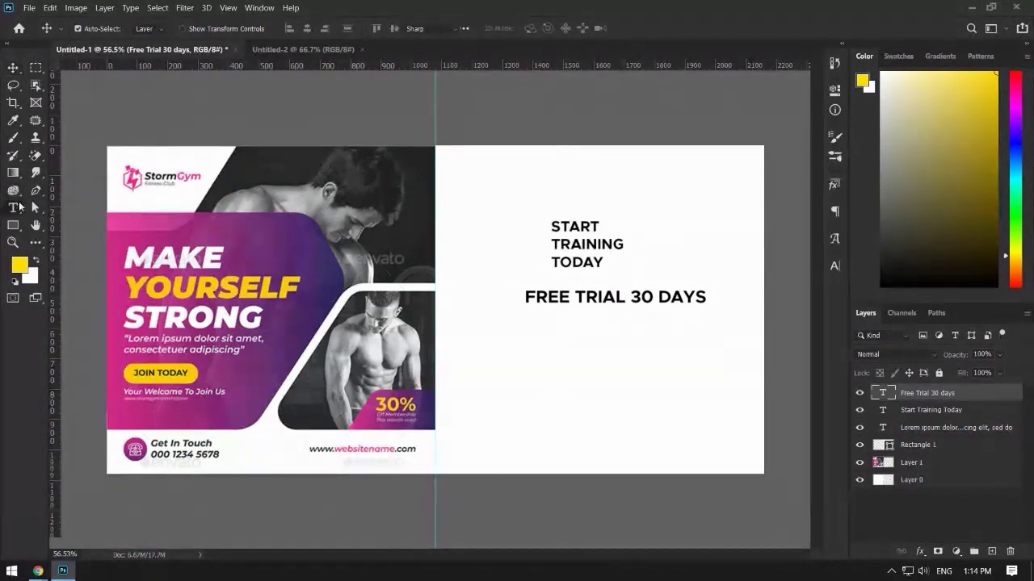
{"action": "left_click", "coordinate": [554, 350]}
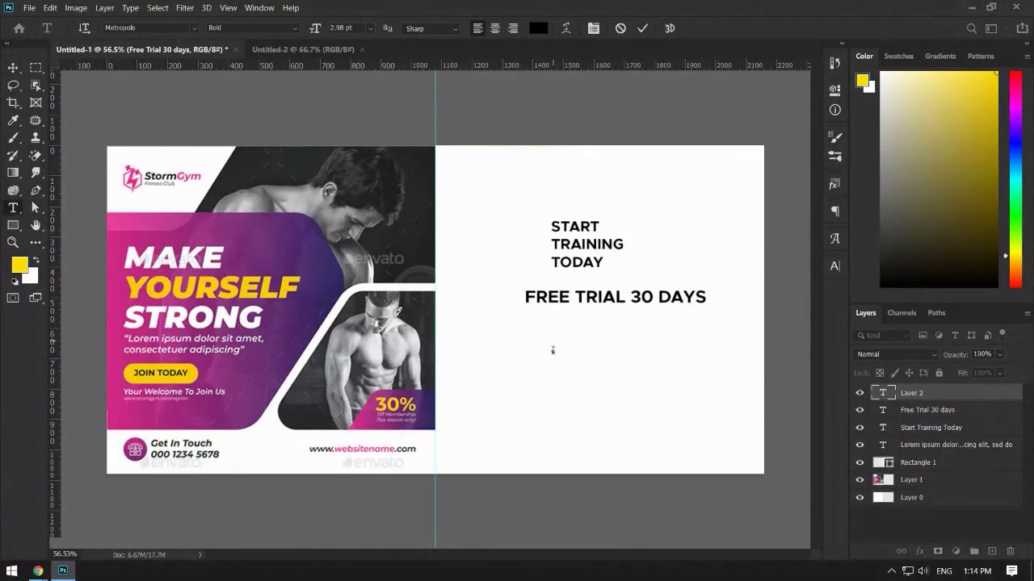
{"action": "key", "text": "ctrl+v"}
{"action": "key", "text": "ctrl+Return"}
{"action": "key", "text": "ctrl+t"}
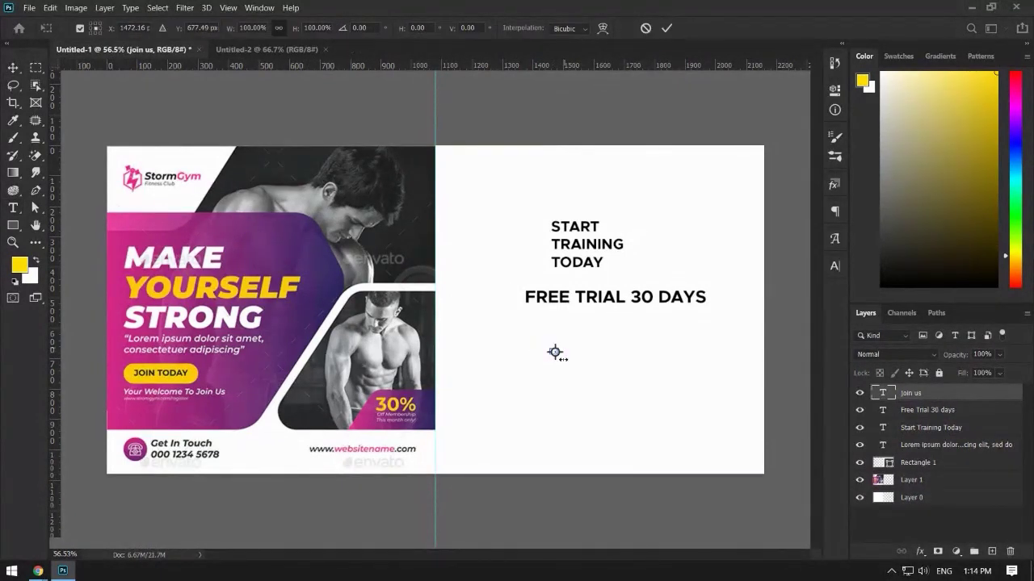
{"action": "left_click_drag", "start_coordinate": [555, 352], "coordinate": [619, 357]}
{"action": "key", "text": "Return"}
{"action": "key", "text": "g"}
{"action": "left_click", "coordinate": [619, 358]}
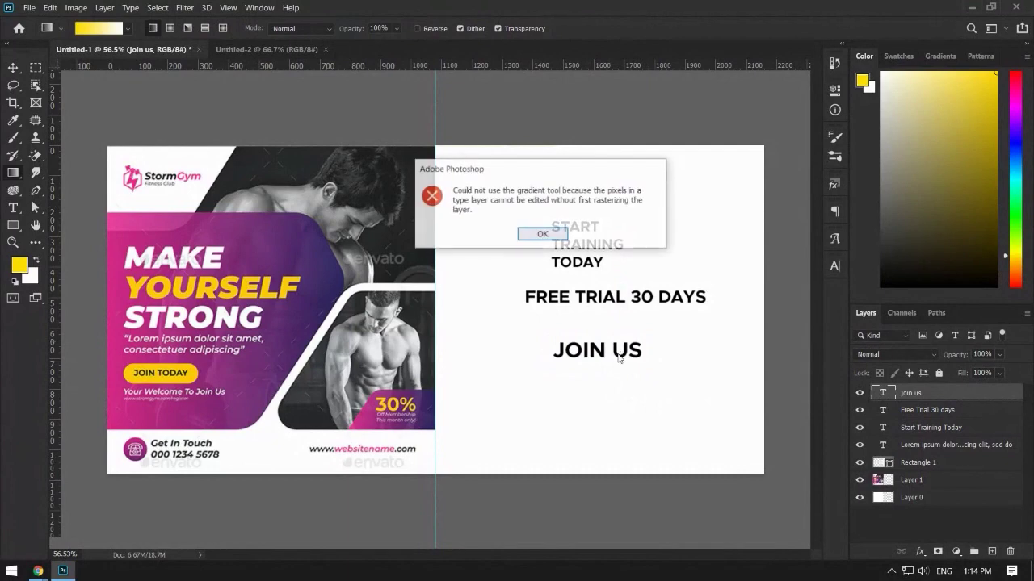
{"action": "left_click", "coordinate": [542, 234]}
{"action": "key", "text": "v"}
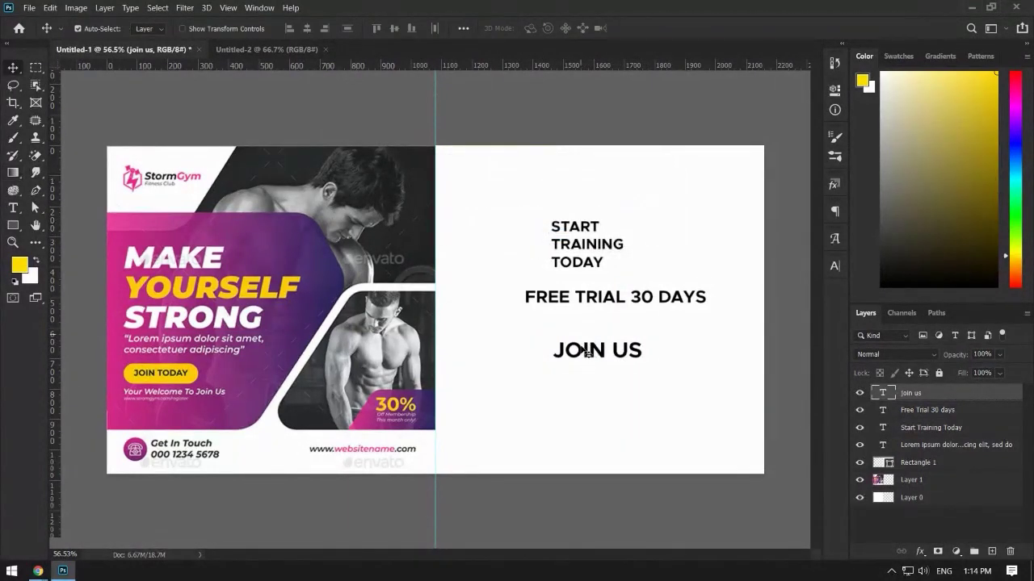
{"action": "left_click_drag", "start_coordinate": [586, 352], "coordinate": [637, 353]}
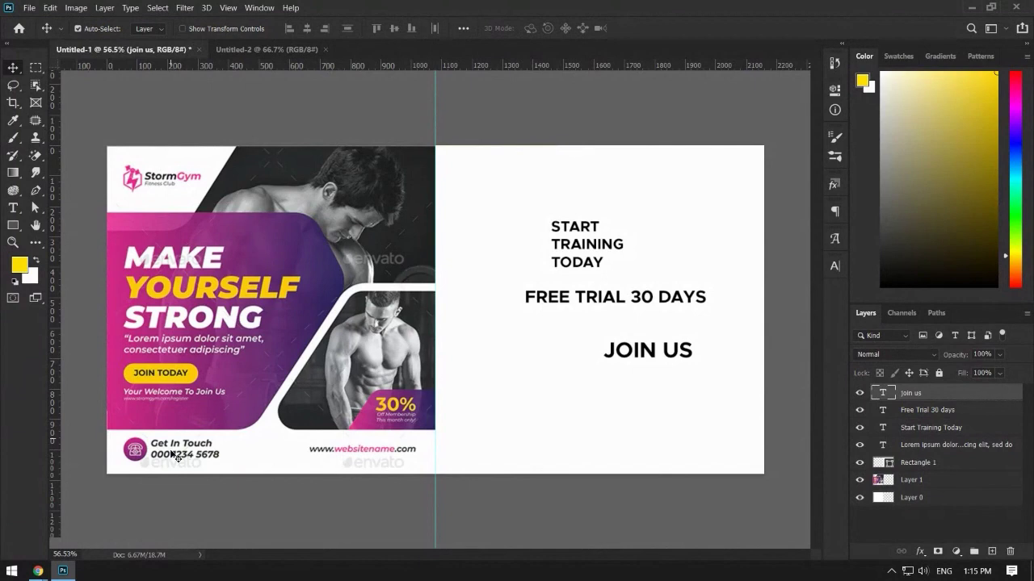
Paste lorem ipsum body text, then hide the Lorem ipsum, Join us, Free Trial and Start Training layers
{"action": "key", "text": "ctrl+v"}
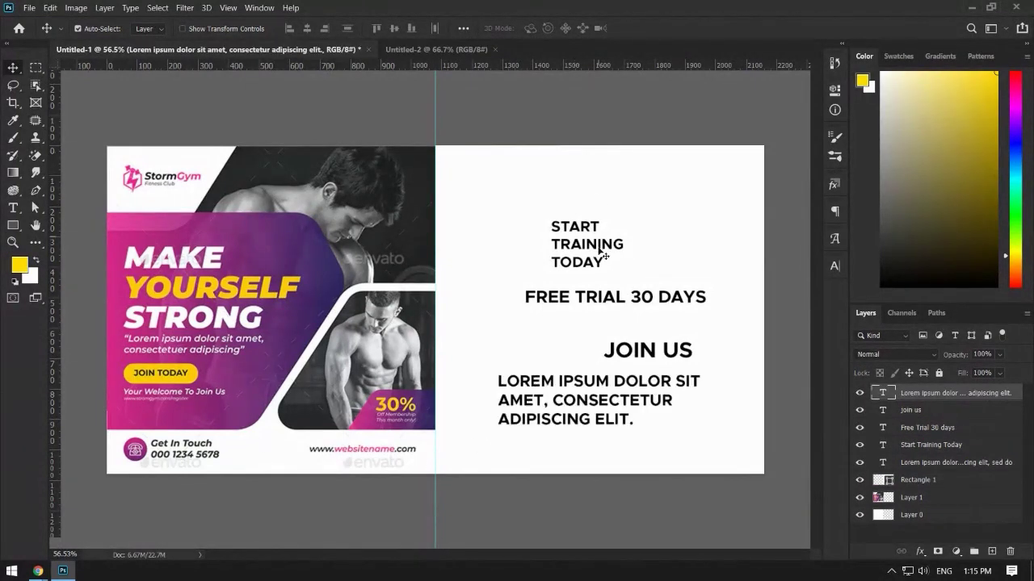
{"action": "left_click", "coordinate": [860, 393]}
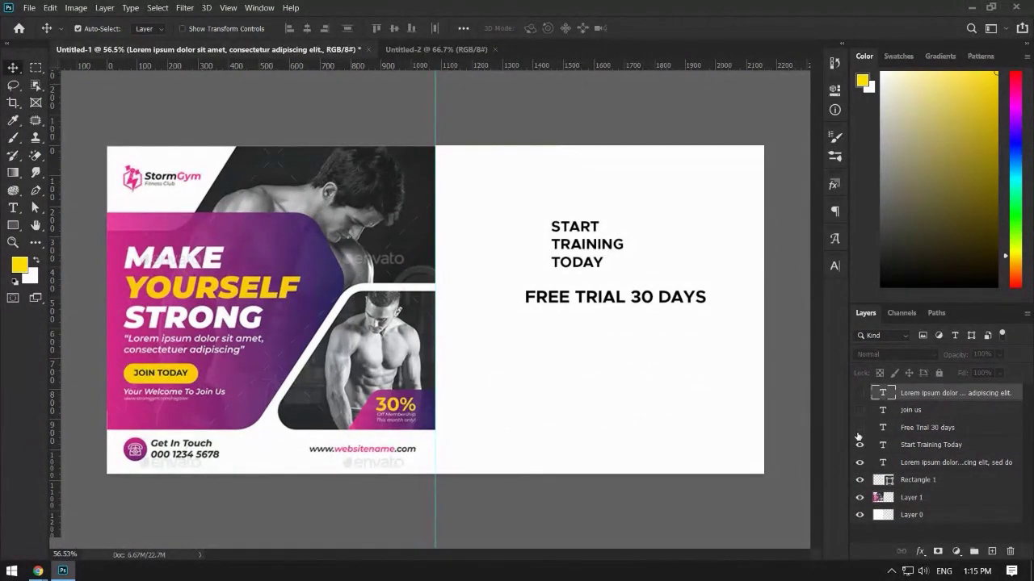
{"action": "left_click", "coordinate": [859, 428]}
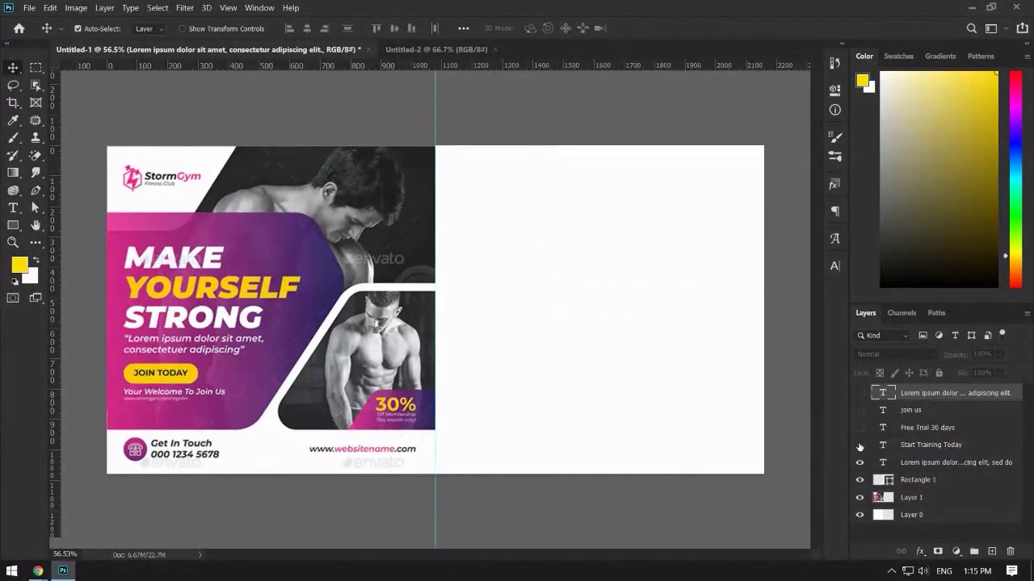
{"action": "left_click", "coordinate": [859, 445]}
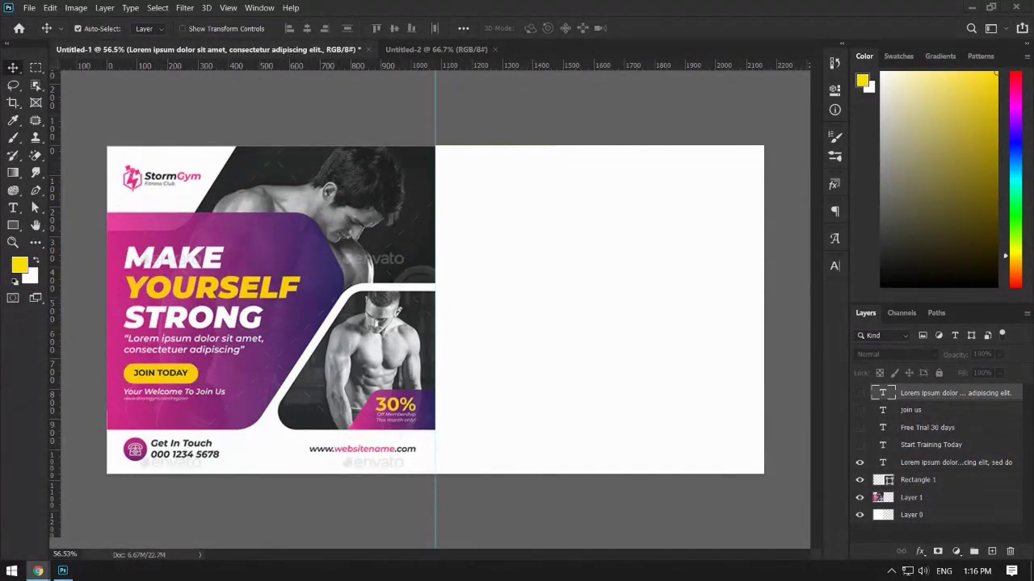
Place the barbell photo, enlarge it, push it against the centre guide, and hide it
{"action": "left_click_drag", "start_coordinate": [566, 314], "coordinate": [584, 314]}
{"action": "mouse_move", "coordinate": [475, 332]}
{"action": "left_mouse_down"}
{"action": "mouse_move", "coordinate": [681, 457]}
{"action": "mouse_move", "coordinate": [683, 477]}
{"action": "left_mouse_up"}
{"action": "key", "text": "Return"}
{"action": "left_click_drag", "start_coordinate": [566, 380], "coordinate": [602, 381]}
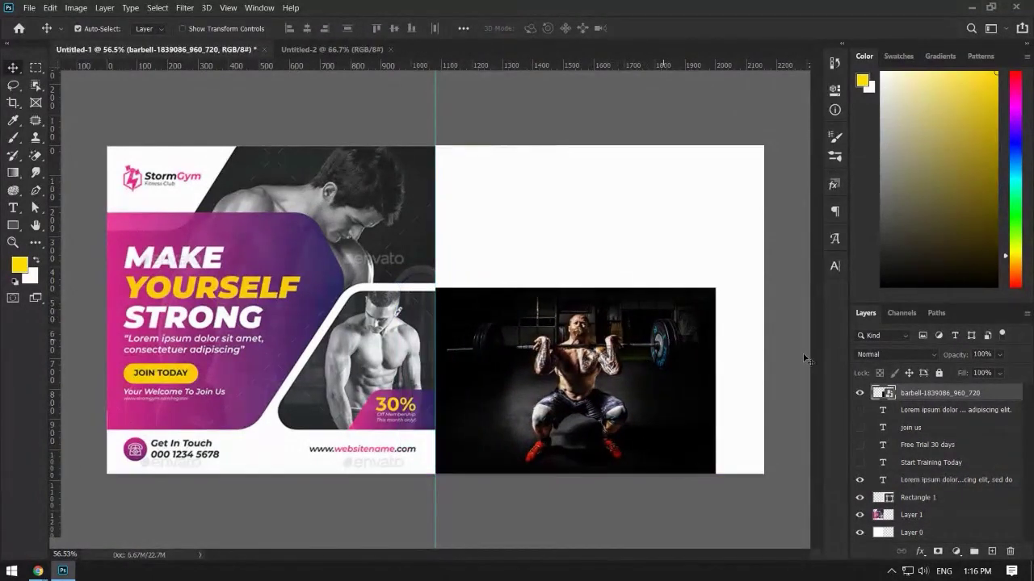
{"action": "left_click", "coordinate": [859, 392]}
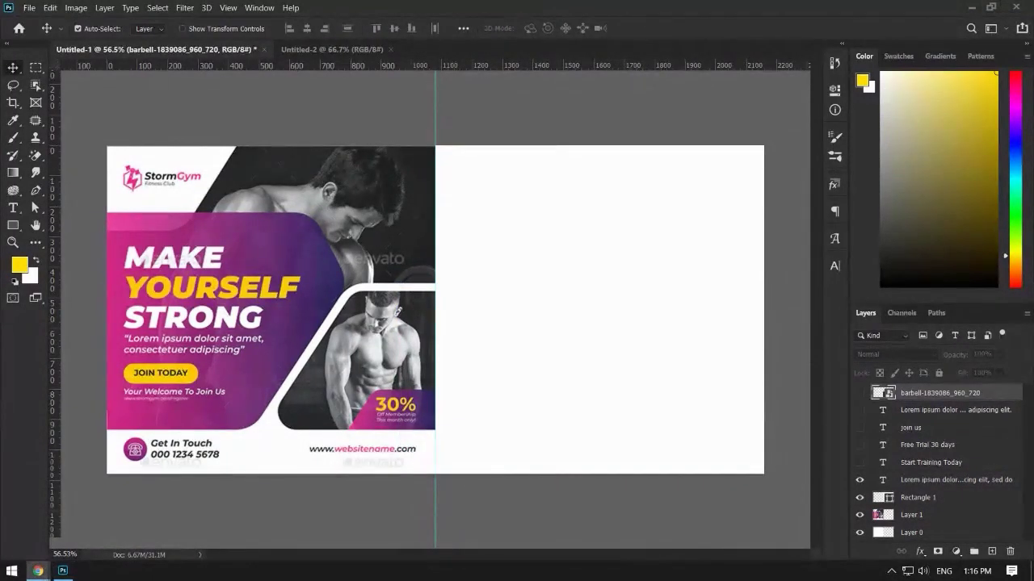
Place the dark kettlebell photo, enlarge it, align it to the guide, and hide it
{"action": "left_click_drag", "start_coordinate": [549, 323], "coordinate": [562, 325]}
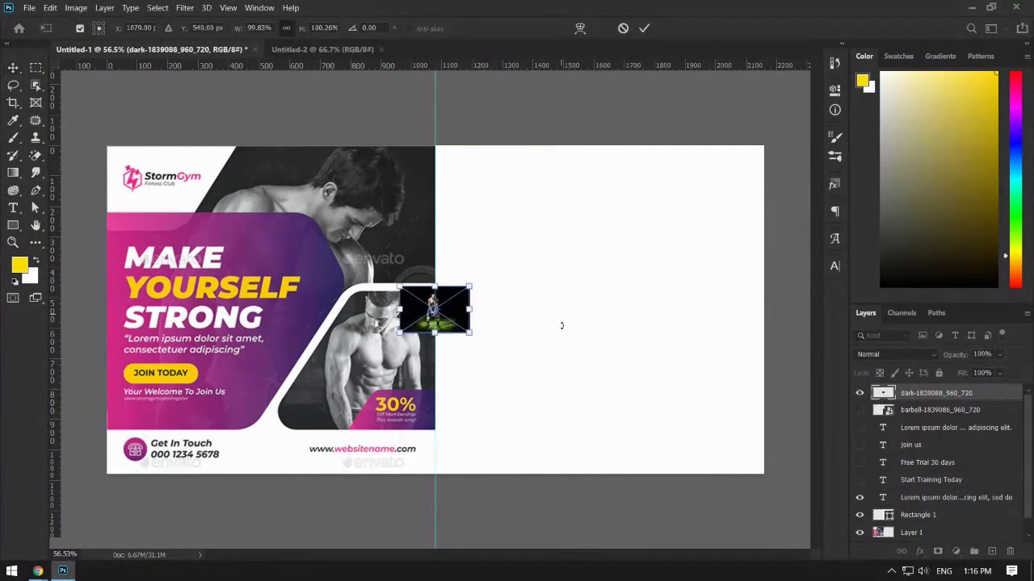
{"action": "left_click_drag", "start_coordinate": [458, 340], "coordinate": [751, 485]}
{"action": "key", "text": "Return"}
{"action": "left_click_drag", "start_coordinate": [639, 415], "coordinate": [685, 417]}
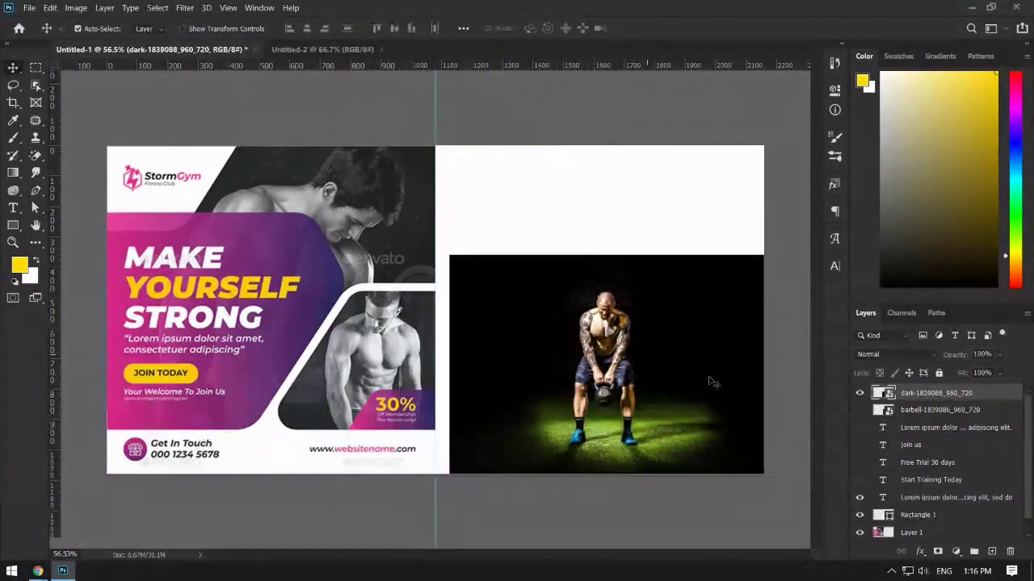
{"action": "left_click", "coordinate": [860, 393]}
{"action": "left_click_drag", "start_coordinate": [635, 322], "coordinate": [644, 321]}
{"action": "scroll", "coordinate": [580, 301], "scroll_direction": "up", "scroll_amount": 2}
{"action": "scroll", "coordinate": [598, 302], "scroll_direction": "down", "scroll_amount": 3}
{"action": "scroll", "coordinate": [586, 302], "scroll_direction": "up", "scroll_amount": 2}
{"action": "scroll", "coordinate": [574, 302], "scroll_direction": "up", "scroll_amount": 1}
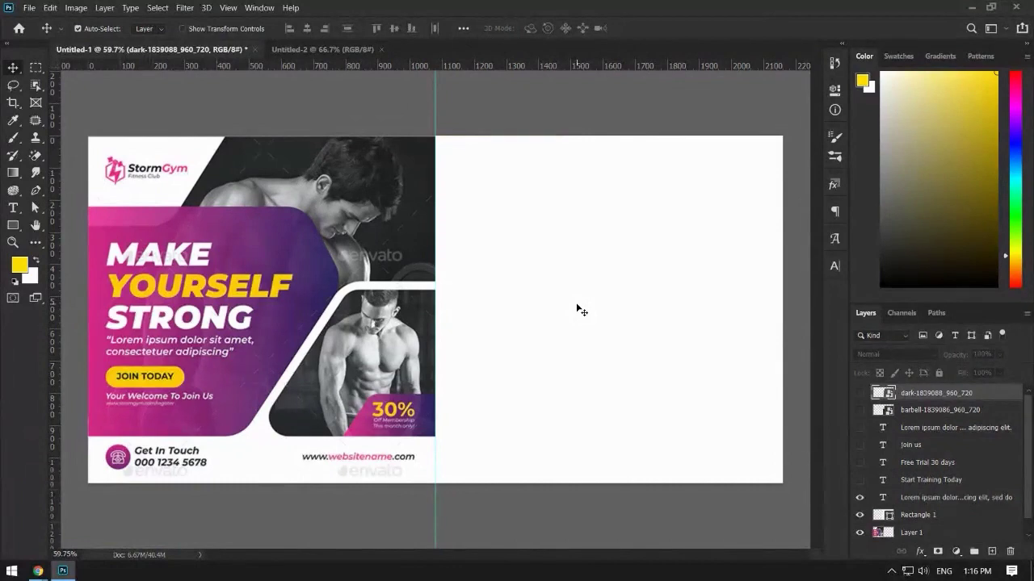
{"action": "left_click", "coordinate": [13, 225]}
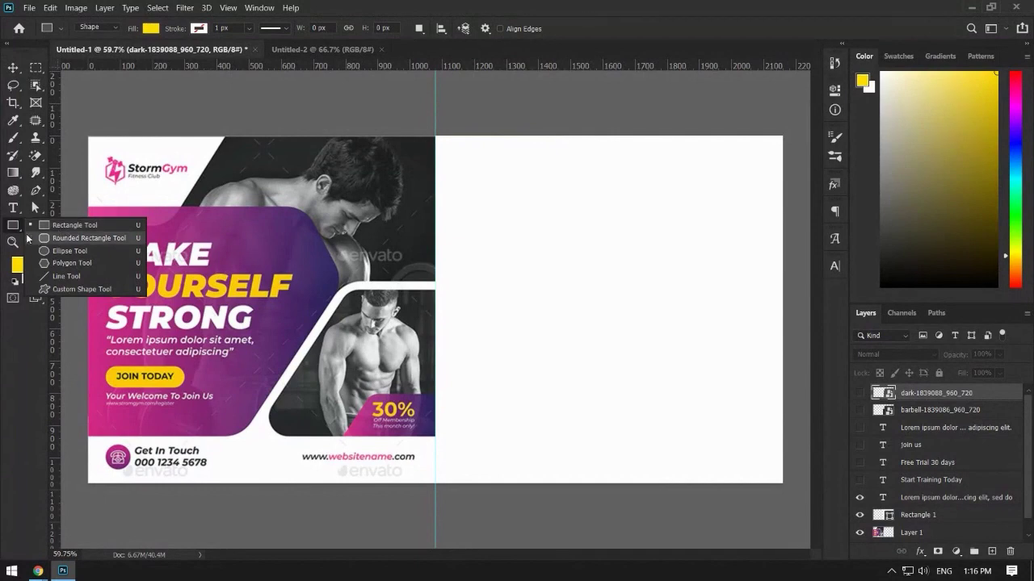
Draw a yellow rectangle and position it in the right half's top-right corner
{"action": "left_click", "coordinate": [73, 229]}
{"action": "left_click_drag", "start_coordinate": [787, 126], "coordinate": [533, 312]}
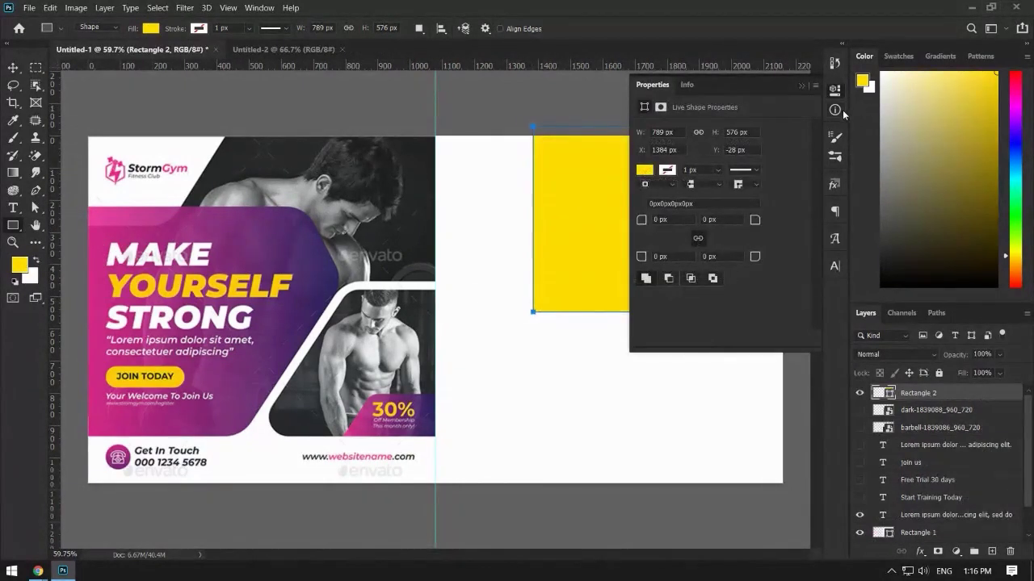
{"action": "key", "text": "v"}
{"action": "left_click_drag", "start_coordinate": [603, 231], "coordinate": [589, 272]}
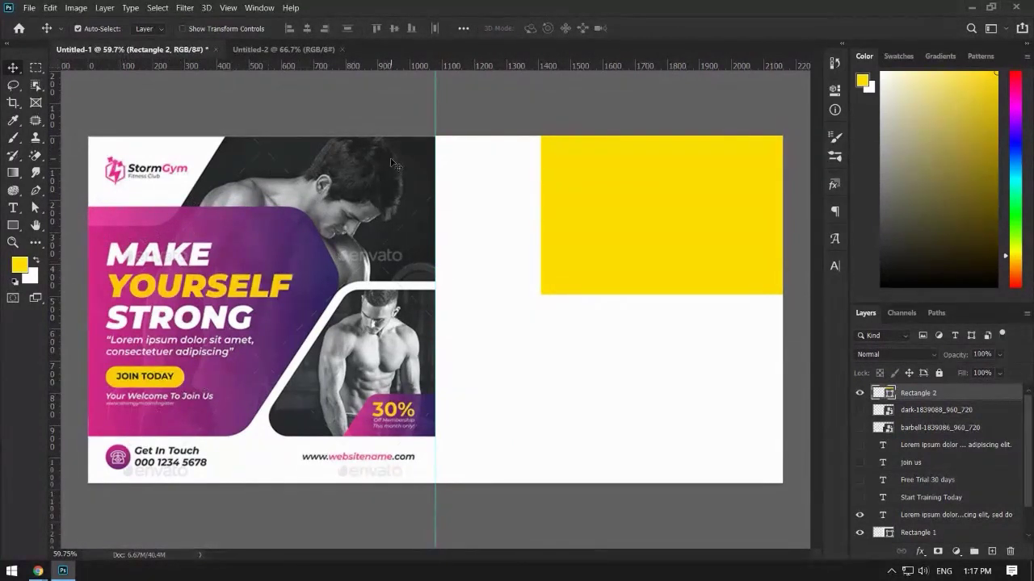
{"action": "left_click_drag", "start_coordinate": [703, 258], "coordinate": [703, 273]}
Show the barbell photo, stack it above the rectangle, and clip it inside
{"action": "left_click", "coordinate": [859, 409]}
{"action": "left_click", "coordinate": [859, 427]}
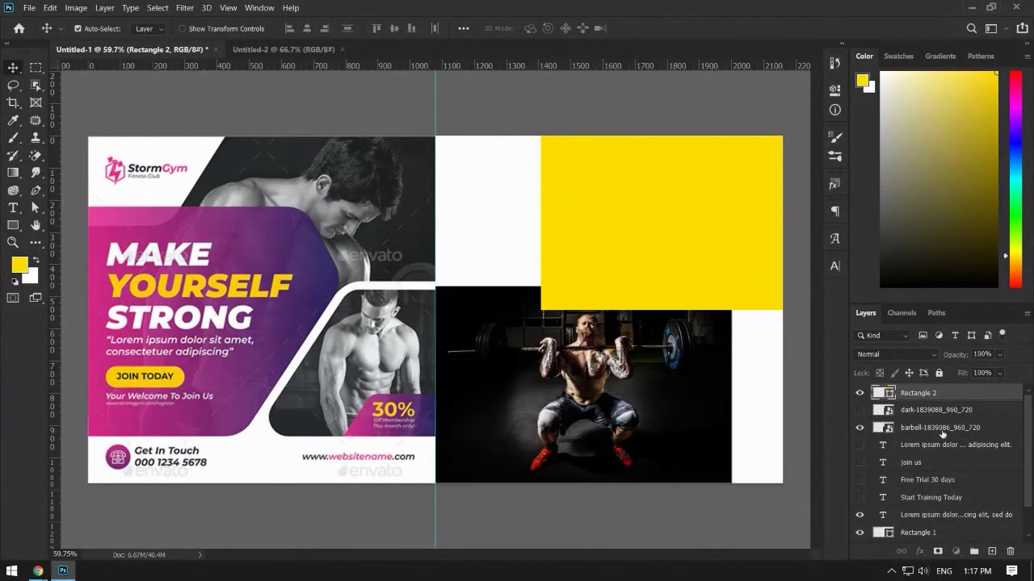
{"action": "left_click_drag", "start_coordinate": [940, 428], "coordinate": [931, 397]}
{"action": "left_click", "coordinate": [931, 400], "text": "alt"}
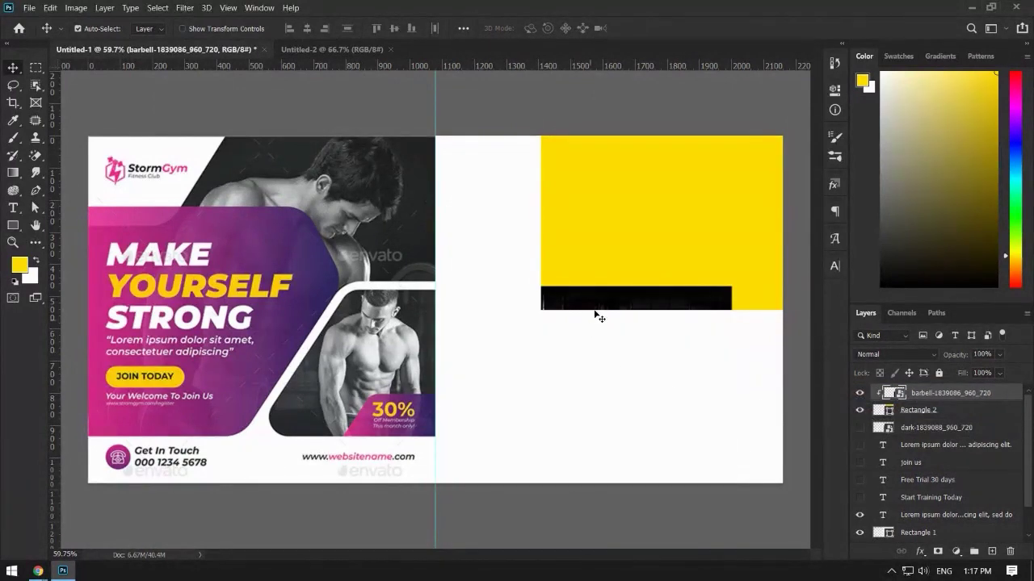
{"action": "left_click_drag", "start_coordinate": [598, 305], "coordinate": [681, 147]}
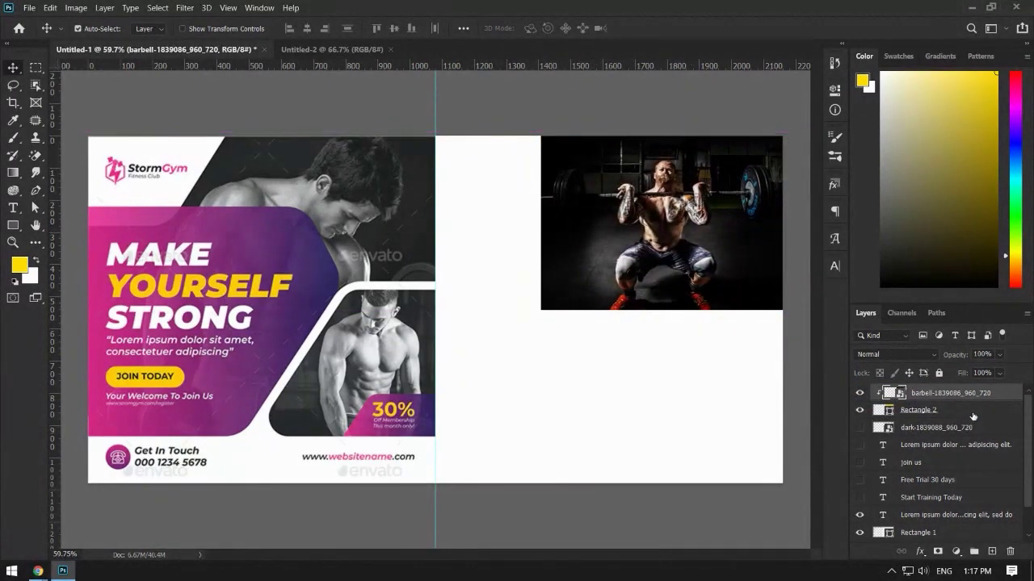
Add a Black & White adjustment layer clipped to the barbell photo
{"action": "left_click", "coordinate": [957, 552]}
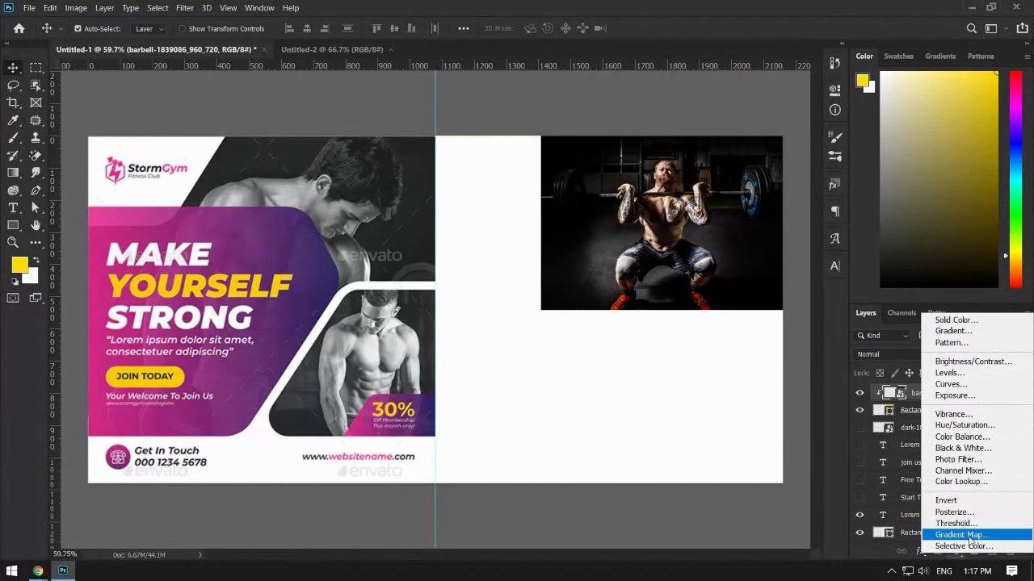
{"action": "left_click", "coordinate": [973, 448]}
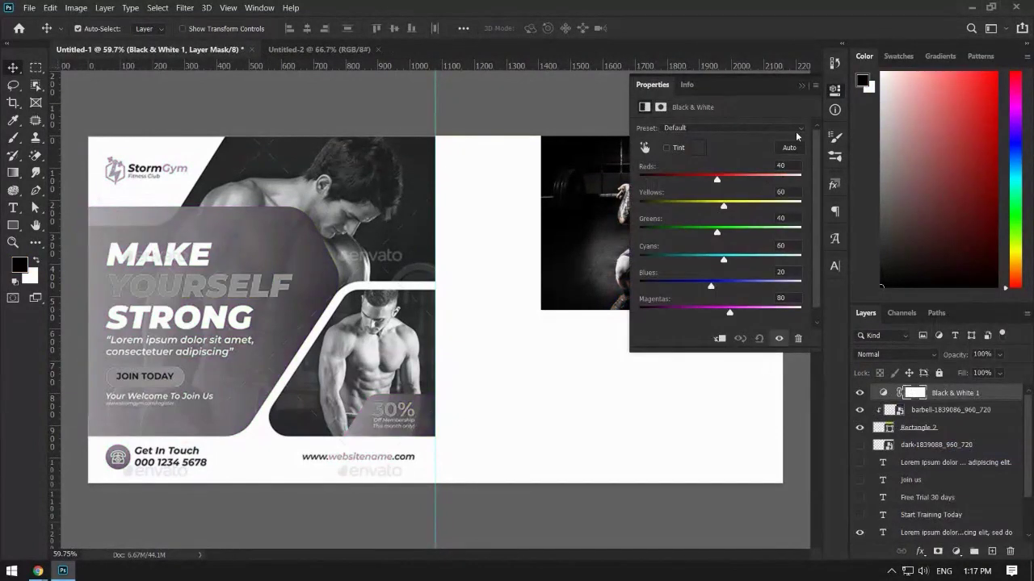
{"action": "left_click", "coordinate": [835, 96]}
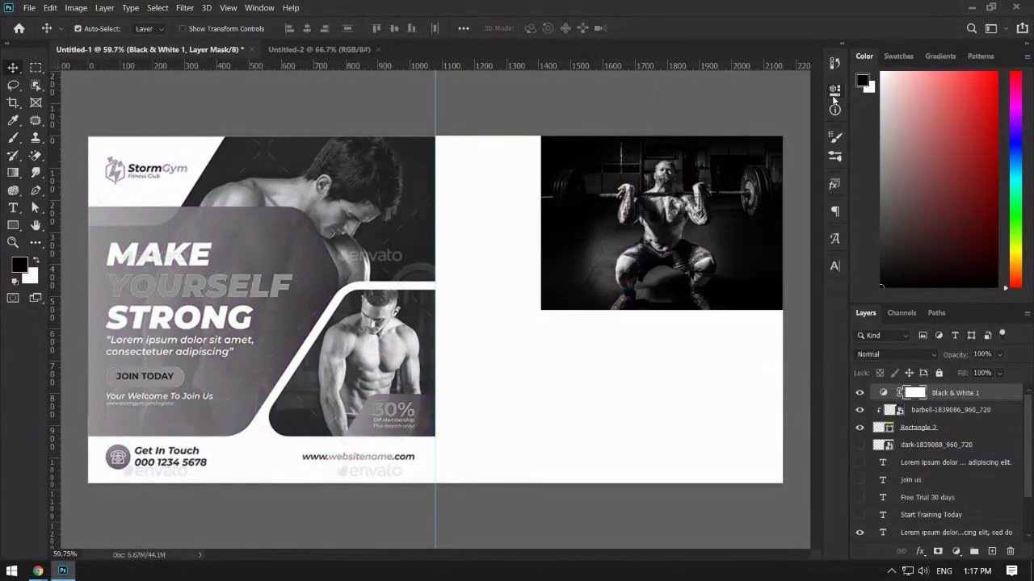
{"action": "left_click", "coordinate": [968, 402], "text": "alt"}
{"action": "right_click", "coordinate": [967, 402]}
{"action": "left_click", "coordinate": [937, 251]}
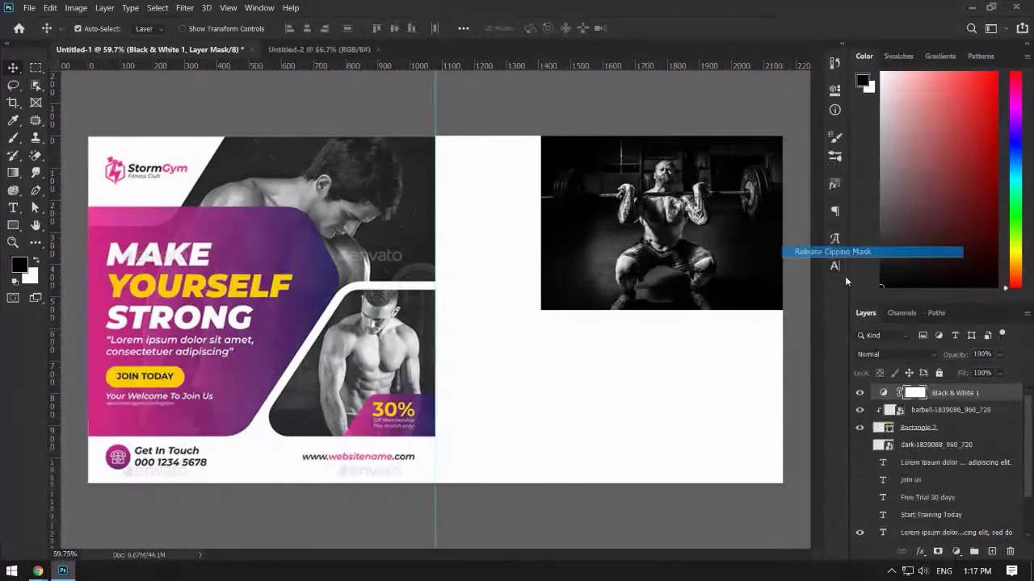
{"action": "right_click", "coordinate": [953, 394]}
{"action": "left_click", "coordinate": [812, 251]}
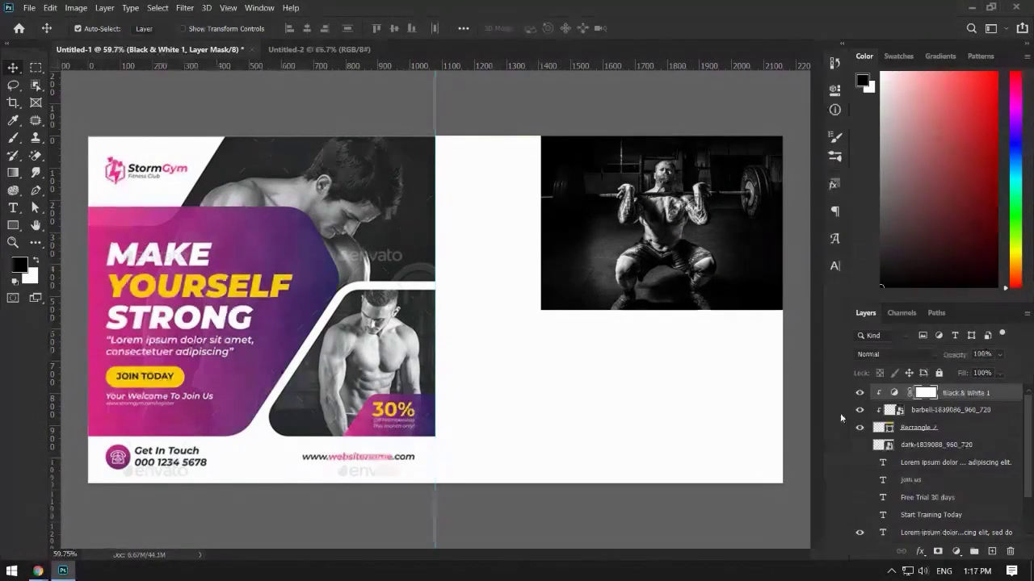
{"action": "left_click", "coordinate": [951, 409]}
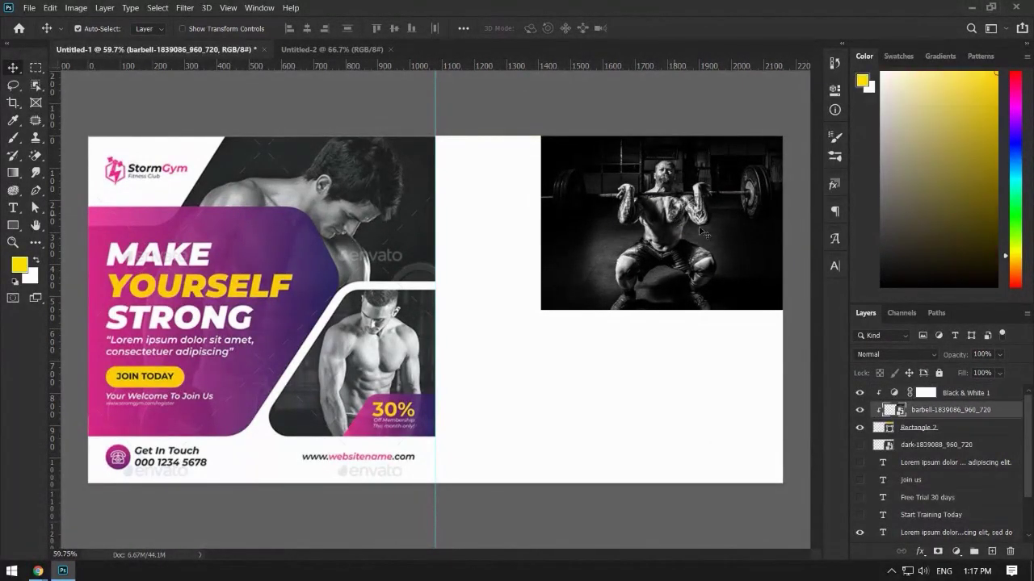
{"action": "left_click", "coordinate": [963, 395]}
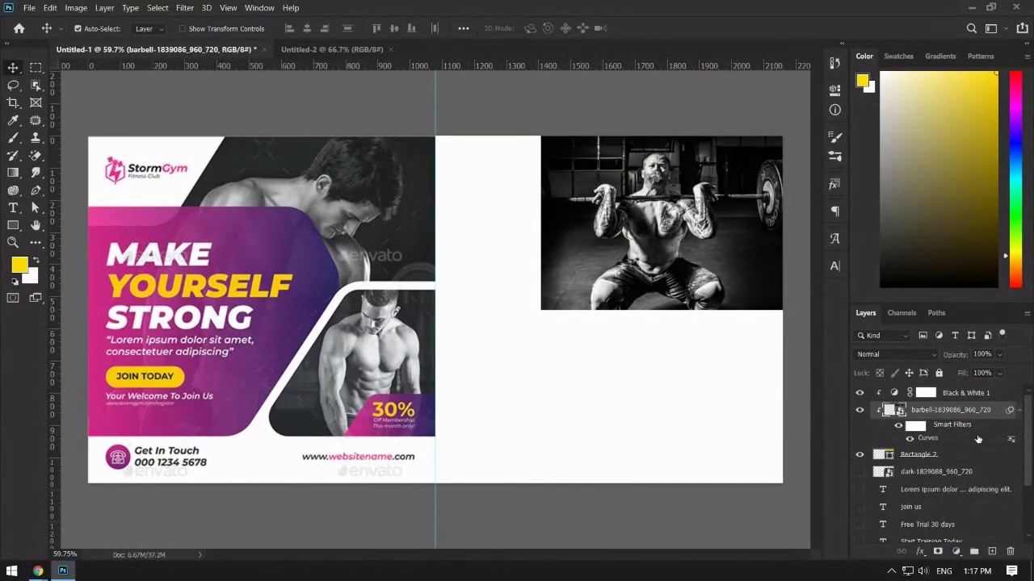
{"action": "left_click", "coordinate": [945, 454]}
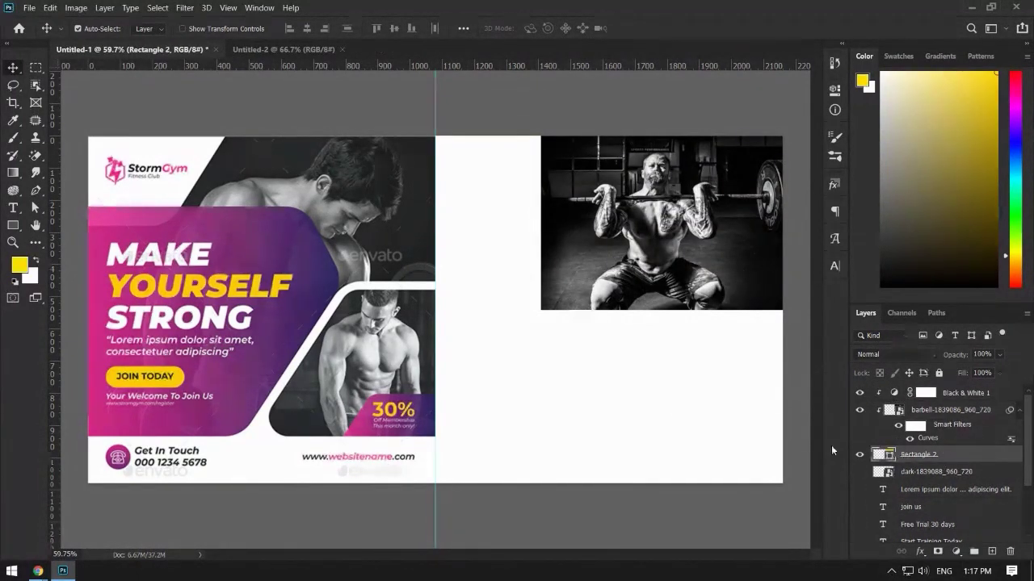
{"action": "right_click", "coordinate": [35, 207]}
Convert the rectangle to a path and drag its bottom-left point to slant the edge
{"action": "left_click", "coordinate": [80, 204]}
{"action": "mouse_move", "coordinate": [517, 298]}
{"action": "left_mouse_down"}
{"action": "mouse_move", "coordinate": [550, 338]}
{"action": "mouse_move", "coordinate": [428, 408]}
{"action": "left_mouse_up"}
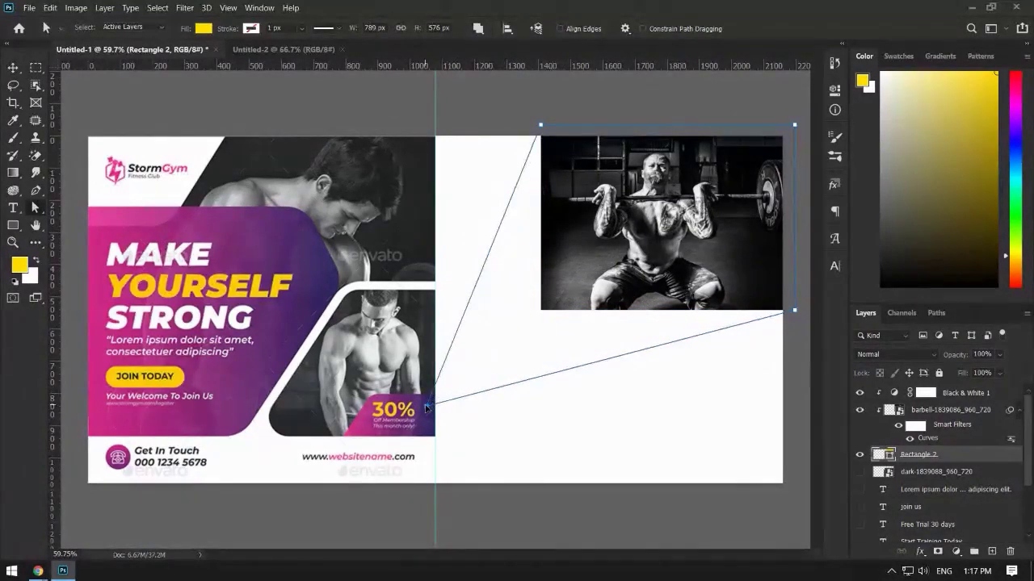
{"action": "left_click", "coordinate": [504, 223]}
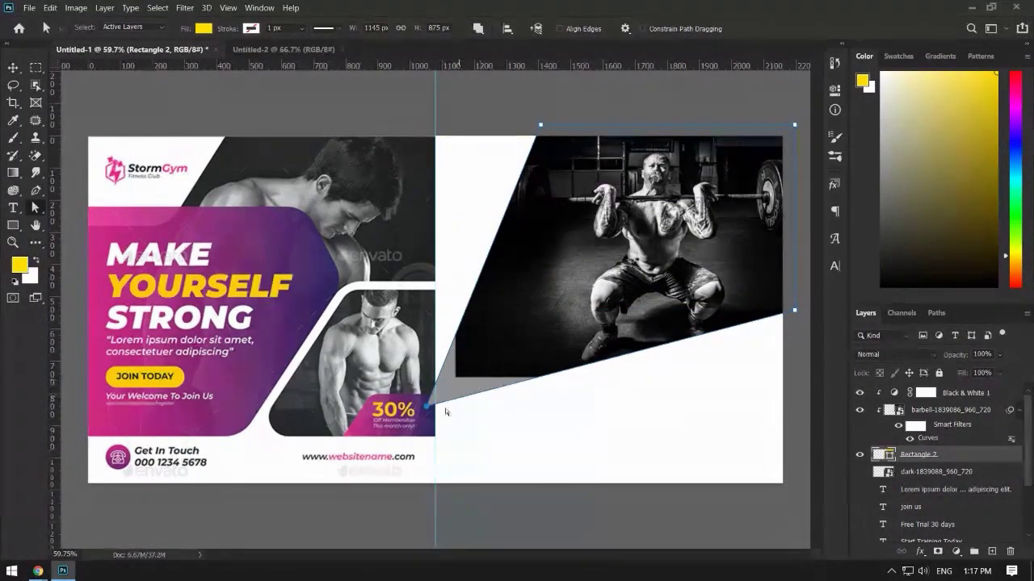
{"action": "left_click_drag", "start_coordinate": [428, 406], "coordinate": [457, 375]}
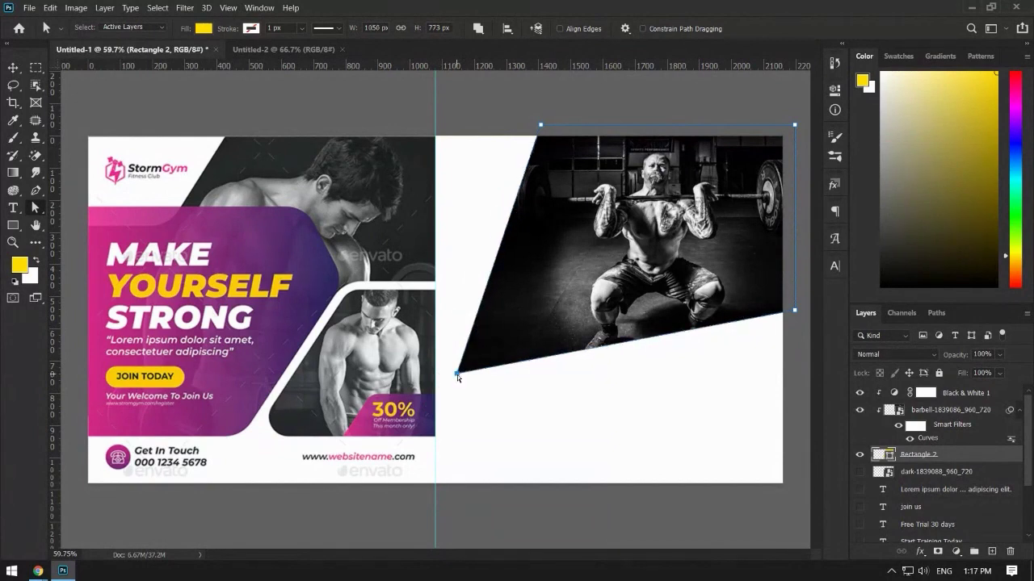
{"action": "key", "text": "v"}
{"action": "left_click", "coordinate": [619, 255]}
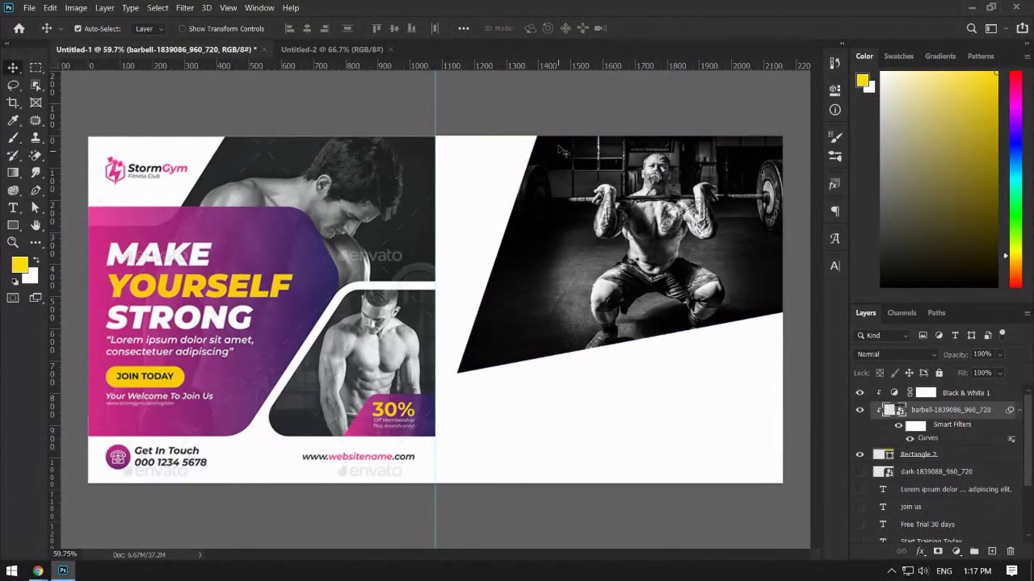
Move the mask shape's top-left anchor further right, then reselect the barbell photo layer
{"action": "key", "text": "a"}
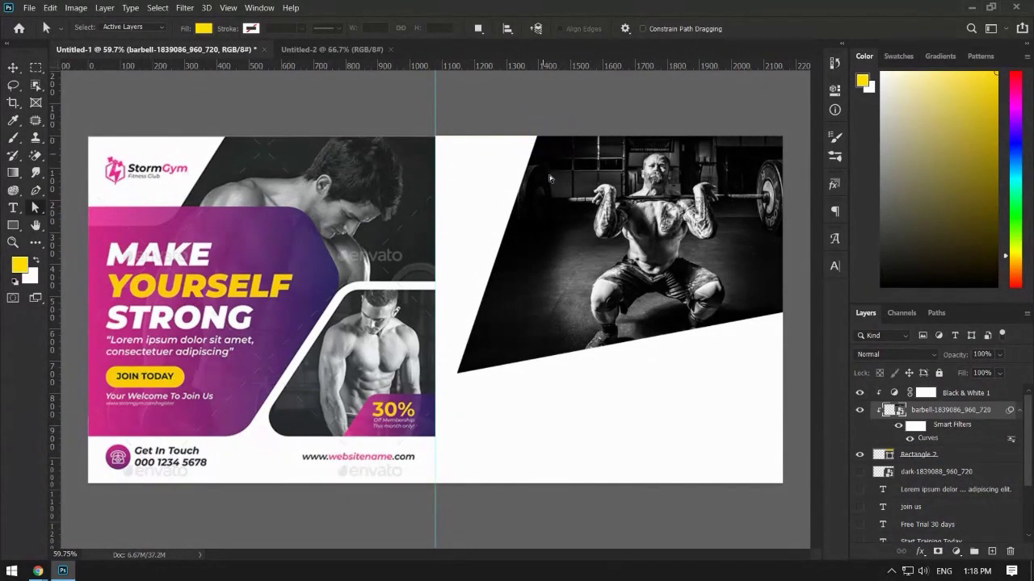
{"action": "scroll", "coordinate": [533, 218], "scroll_direction": "down", "scroll_amount": 2}
{"action": "key", "text": "v"}
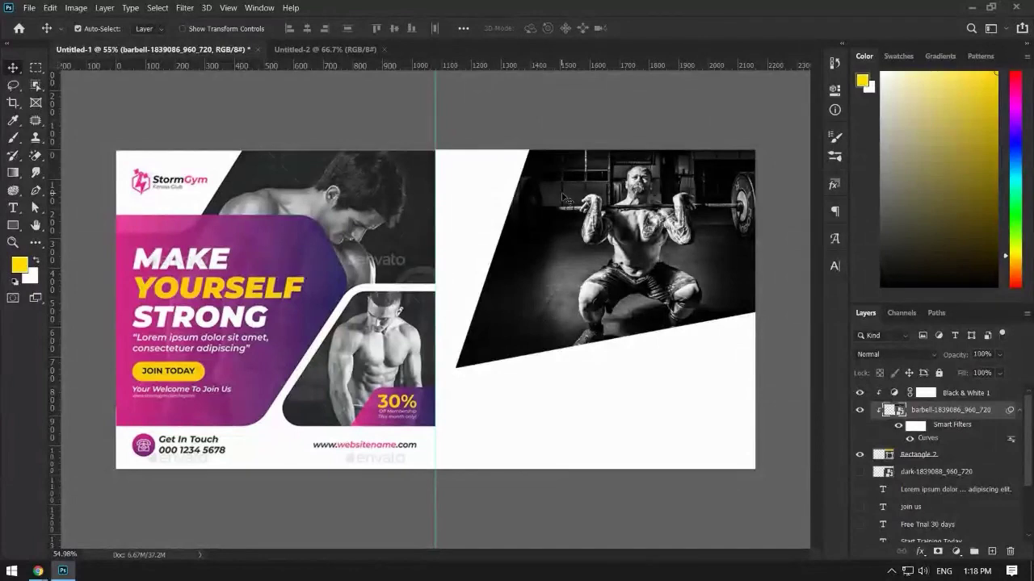
{"action": "key", "text": "a"}
{"action": "key", "text": "v"}
{"action": "key", "text": "a"}
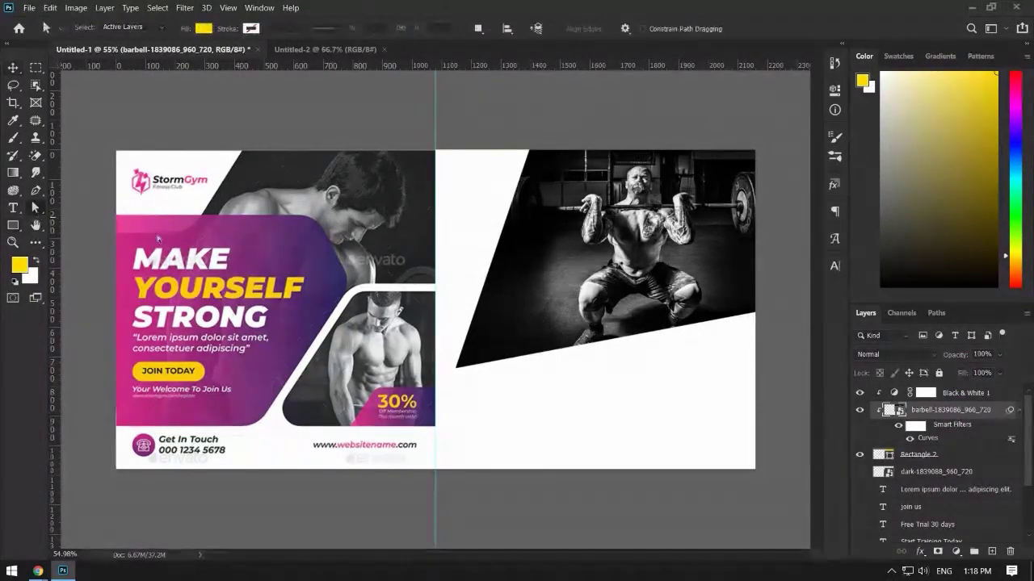
{"action": "left_click", "coordinate": [953, 457]}
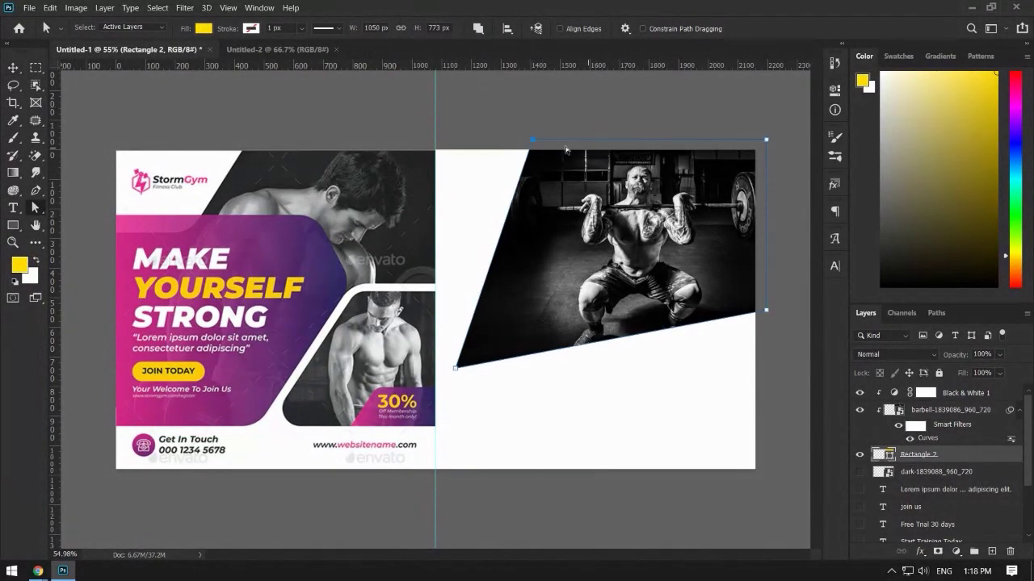
{"action": "left_click_drag", "start_coordinate": [532, 139], "coordinate": [582, 140]}
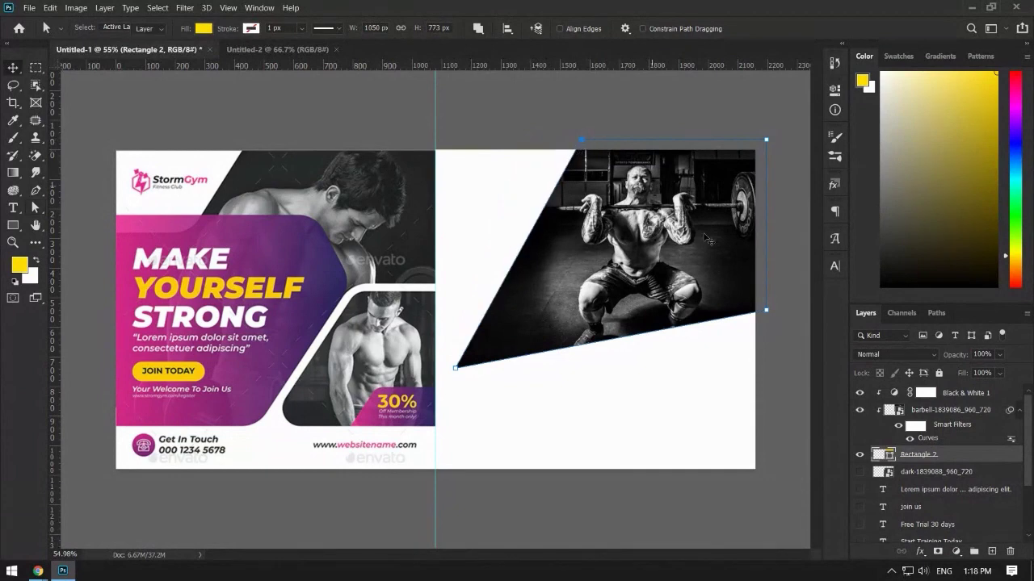
{"action": "key", "text": "v"}
{"action": "left_click", "coordinate": [738, 312]}
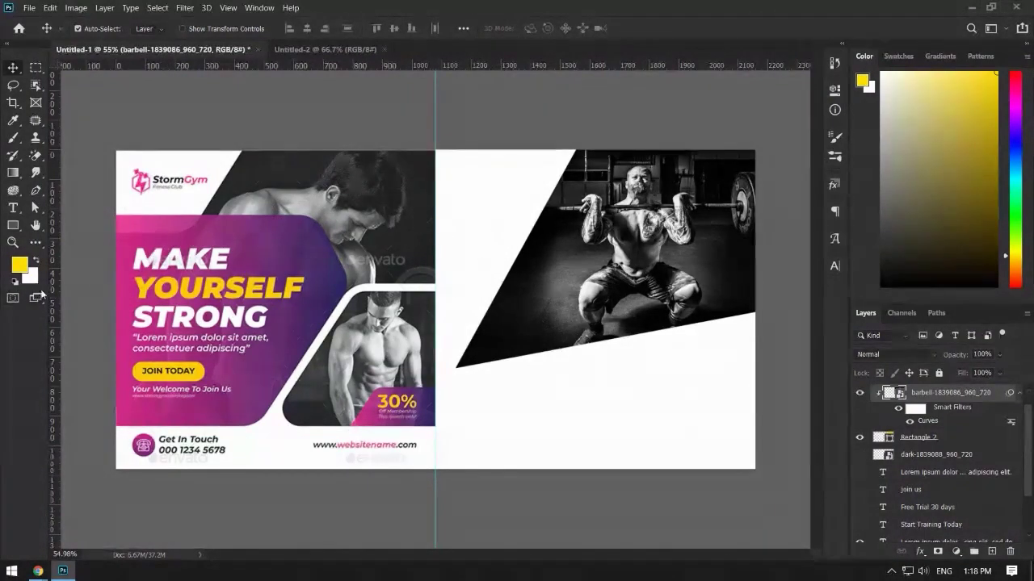
Draw a rectangle over the right half filled with magenta sampled from the poster
{"action": "left_click", "coordinate": [13, 225]}
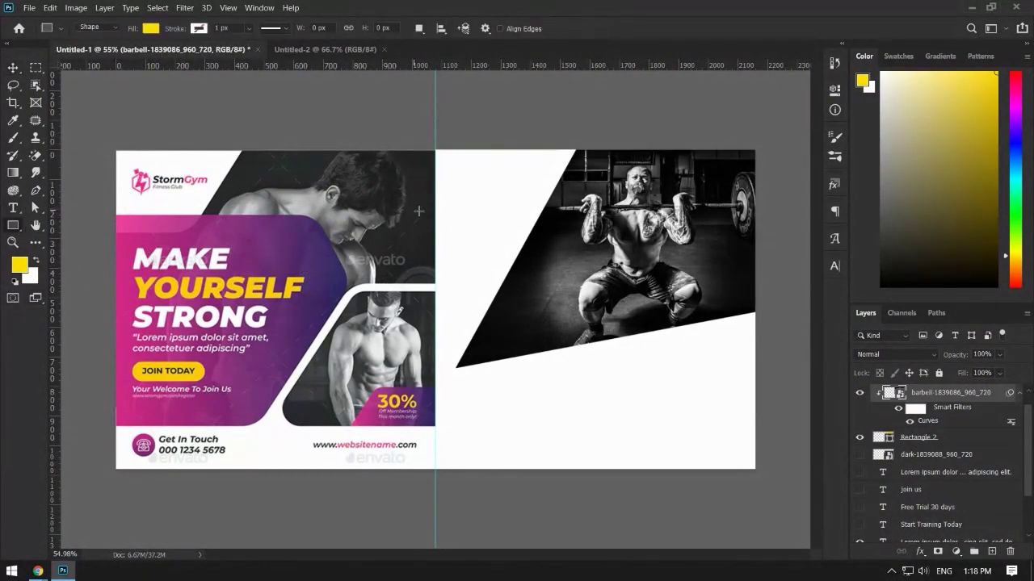
{"action": "left_click_drag", "start_coordinate": [433, 210], "coordinate": [644, 409]}
{"action": "double_click", "coordinate": [889, 392]}
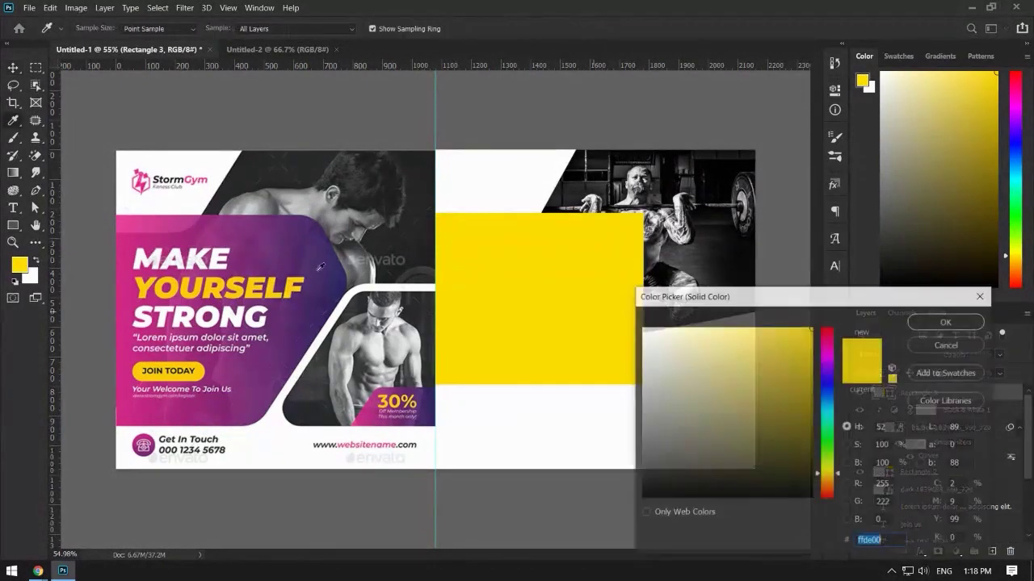
{"action": "left_click", "coordinate": [210, 219]}
{"action": "left_click", "coordinate": [929, 321]}
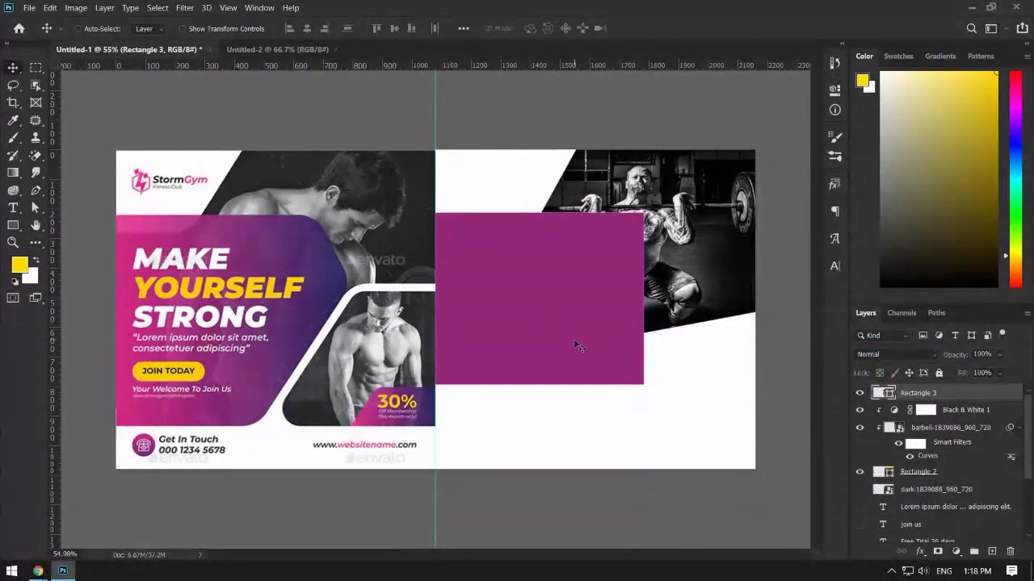
Skew the magenta rectangle into a slanted shape and keep it at 100% opacity
{"action": "key", "text": "ctrl+t"}
{"action": "left_click_drag", "start_coordinate": [644, 297], "coordinate": [575, 294]}
{"action": "mouse_move", "coordinate": [499, 407]}
{"action": "left_mouse_down"}
{"action": "mouse_move", "coordinate": [437, 361]}
{"action": "mouse_move", "coordinate": [437, 378]}
{"action": "left_mouse_up"}
{"action": "key", "text": "Return"}
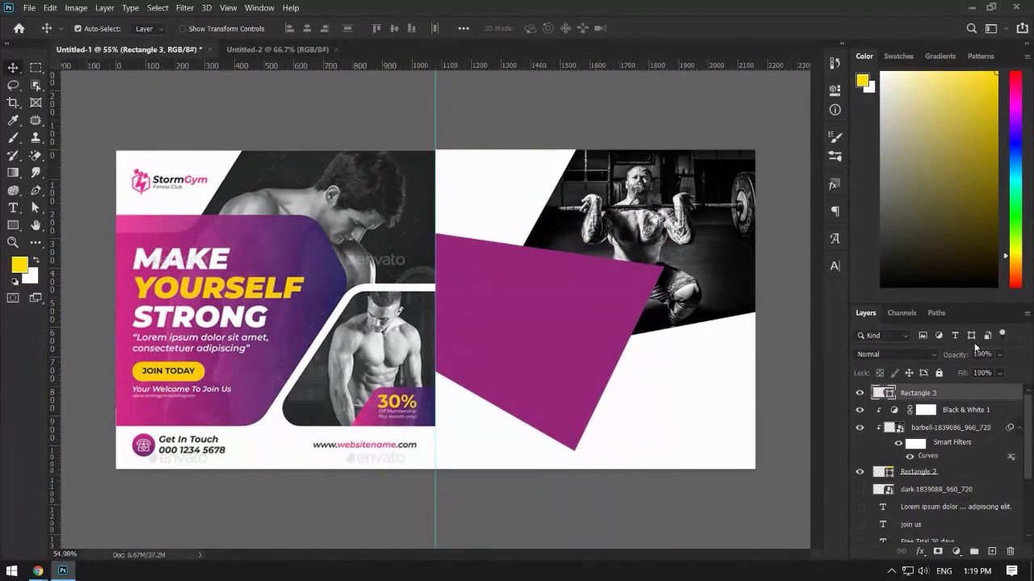
{"action": "left_click_drag", "start_coordinate": [958, 359], "coordinate": [948, 362]}
{"action": "left_click_drag", "start_coordinate": [953, 361], "coordinate": [955, 363]}
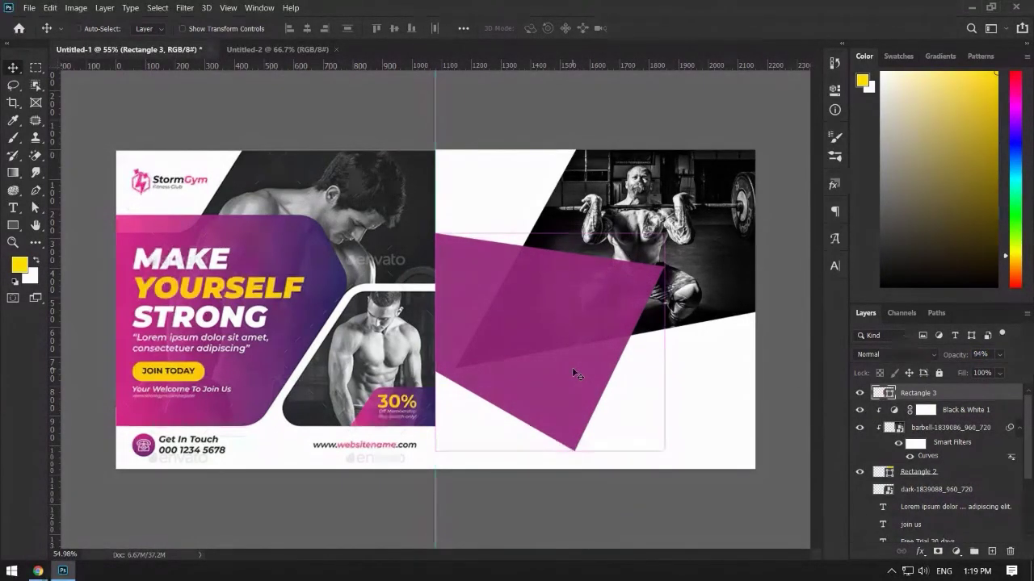
{"action": "key", "text": "0"}
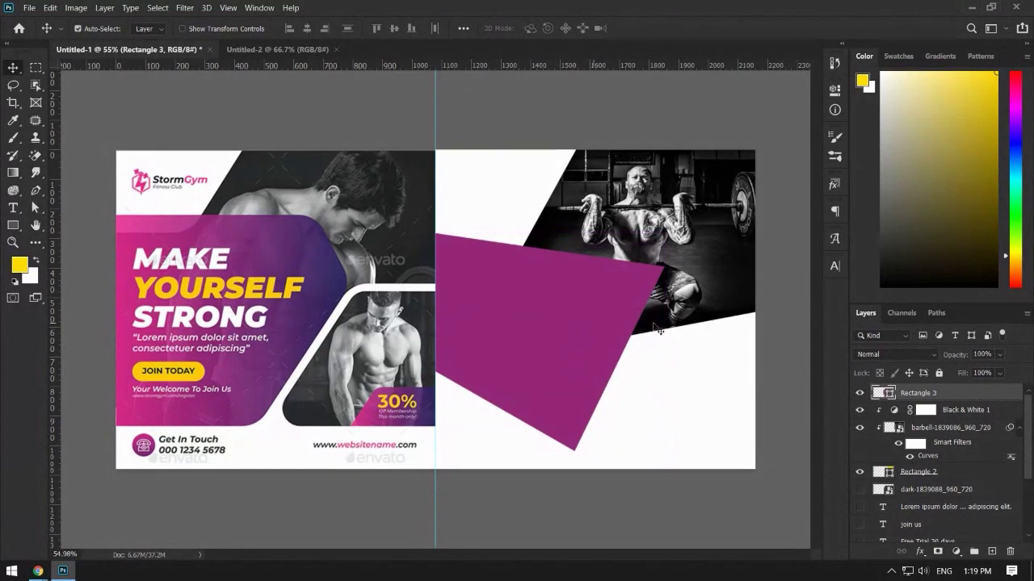
{"action": "right_click", "coordinate": [995, 393]}
Add a Gradient Overlay to the magenta polygon, starting from the black-to-white preset
{"action": "left_click", "coordinate": [844, 17]}
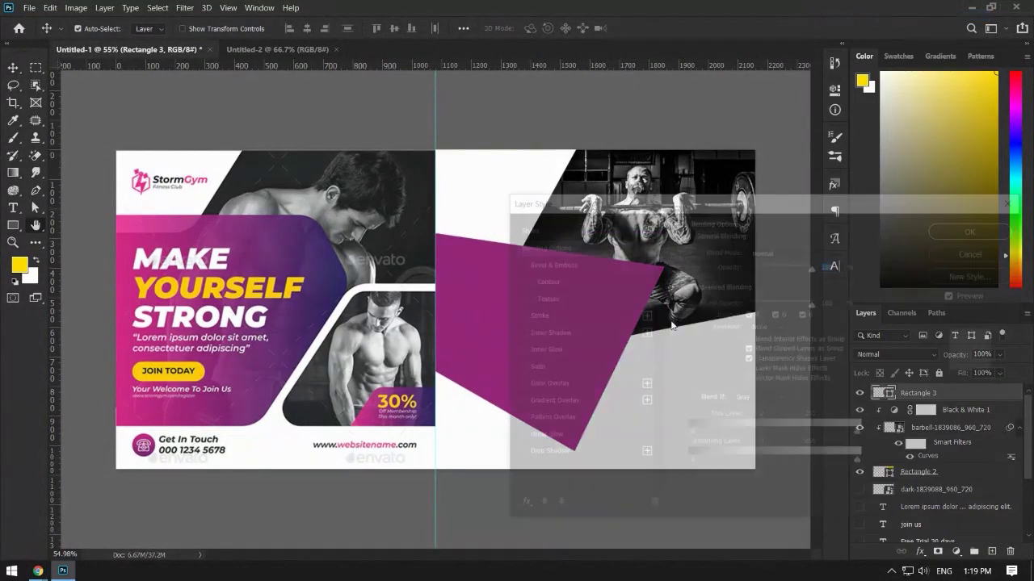
{"action": "left_click_drag", "start_coordinate": [565, 204], "coordinate": [676, 158]}
{"action": "left_click", "coordinate": [653, 344]}
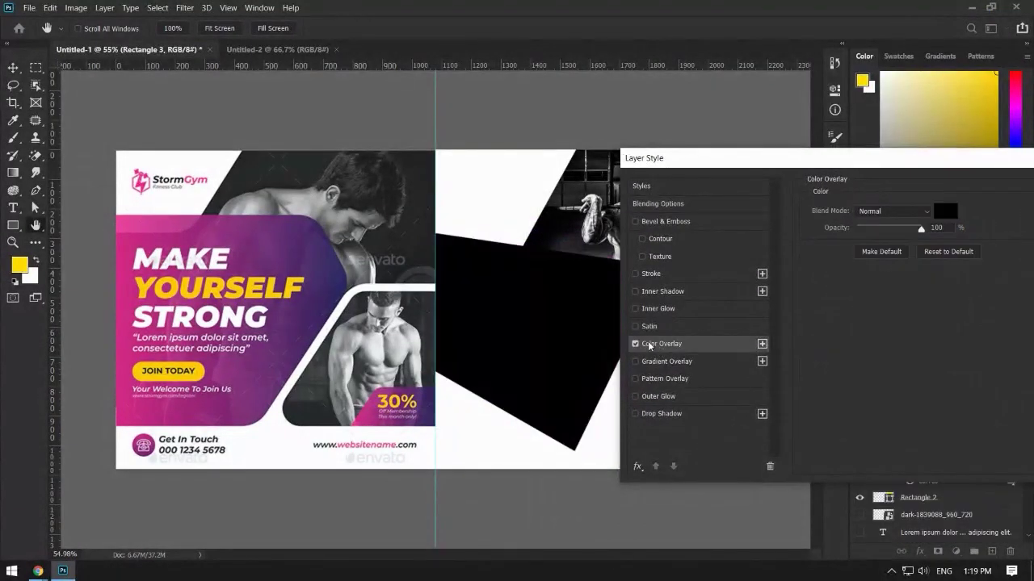
{"action": "left_click", "coordinate": [665, 361]}
{"action": "left_click", "coordinate": [931, 241]}
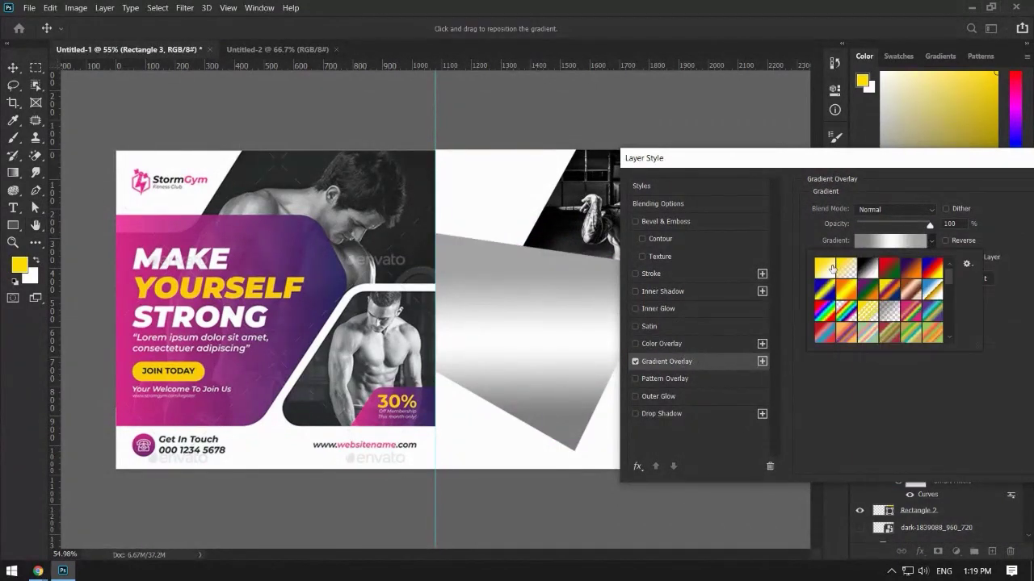
{"action": "double_click", "coordinate": [869, 268]}
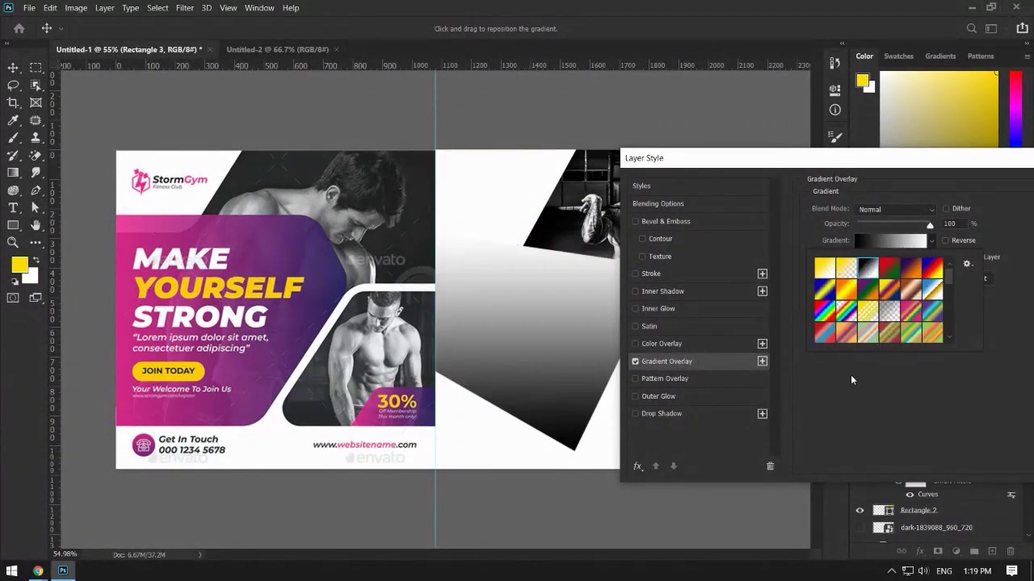
Set the gradient stops to deep purple on the left and the poster's sampled magenta on the right
{"action": "left_click", "coordinate": [888, 241]}
{"action": "left_click", "coordinate": [642, 360]}
{"action": "left_click", "coordinate": [701, 418]}
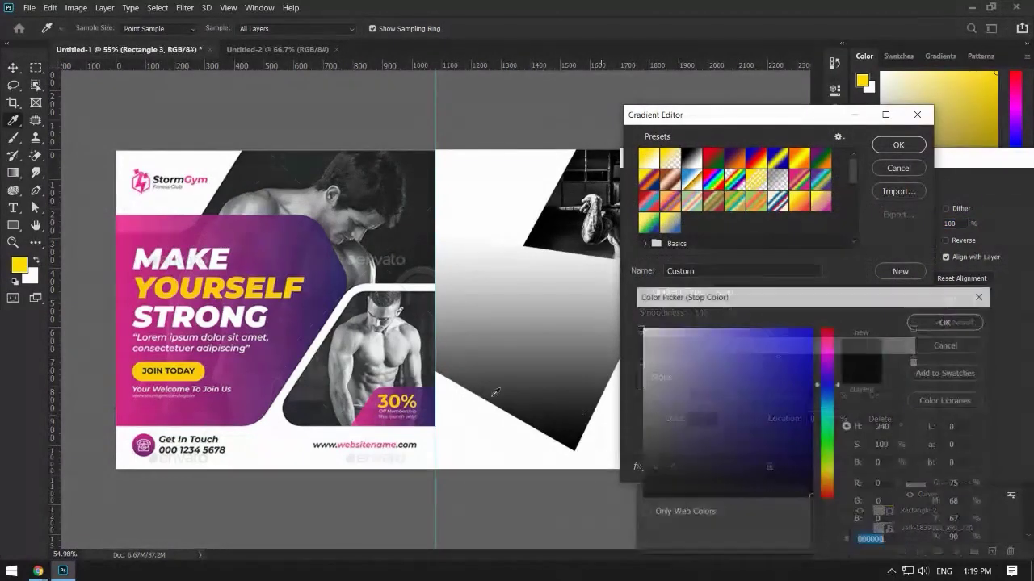
{"action": "left_click", "coordinate": [738, 427]}
{"action": "left_click", "coordinate": [945, 322]}
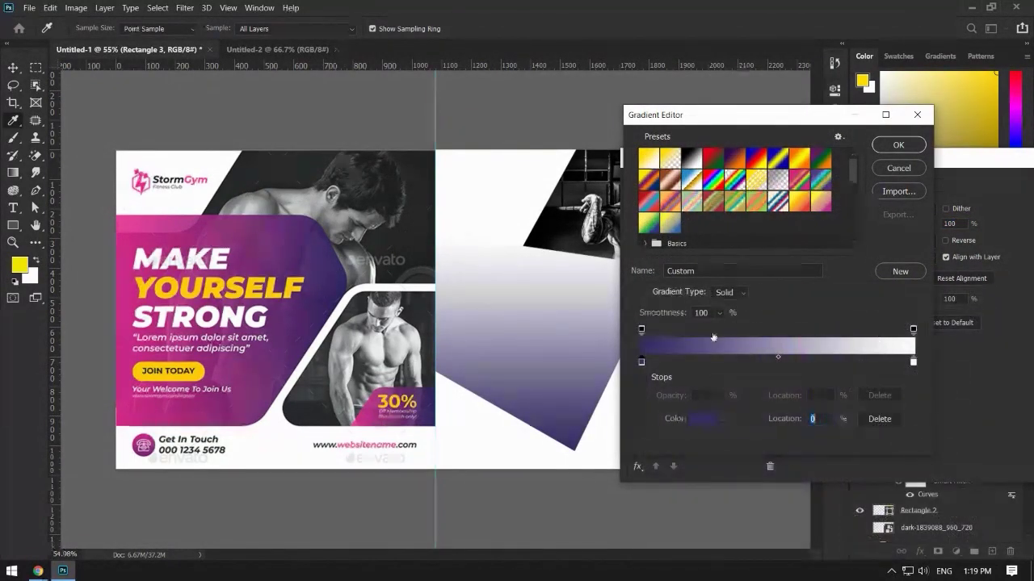
{"action": "left_click", "coordinate": [699, 420]}
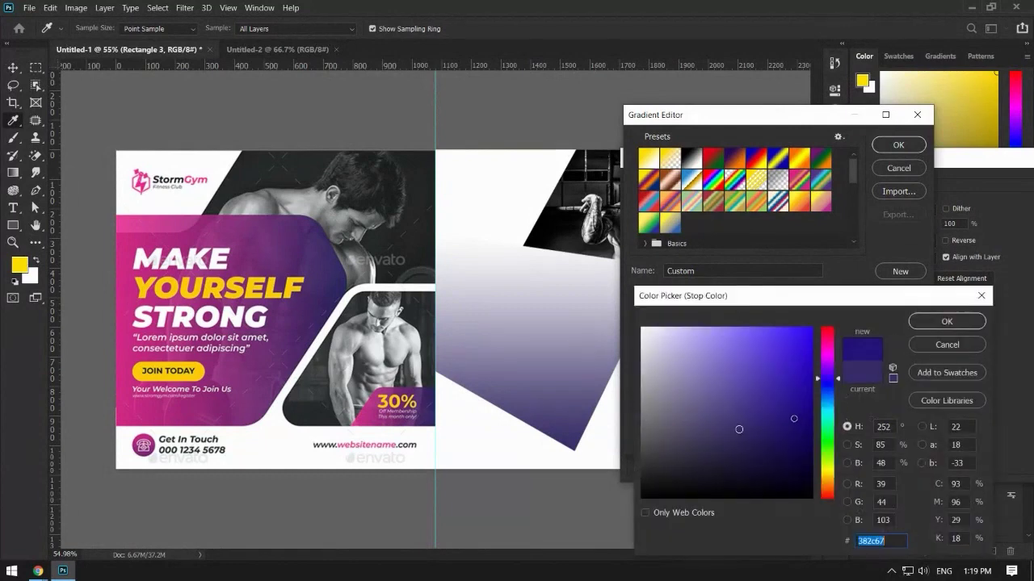
{"action": "left_click", "coordinate": [941, 326]}
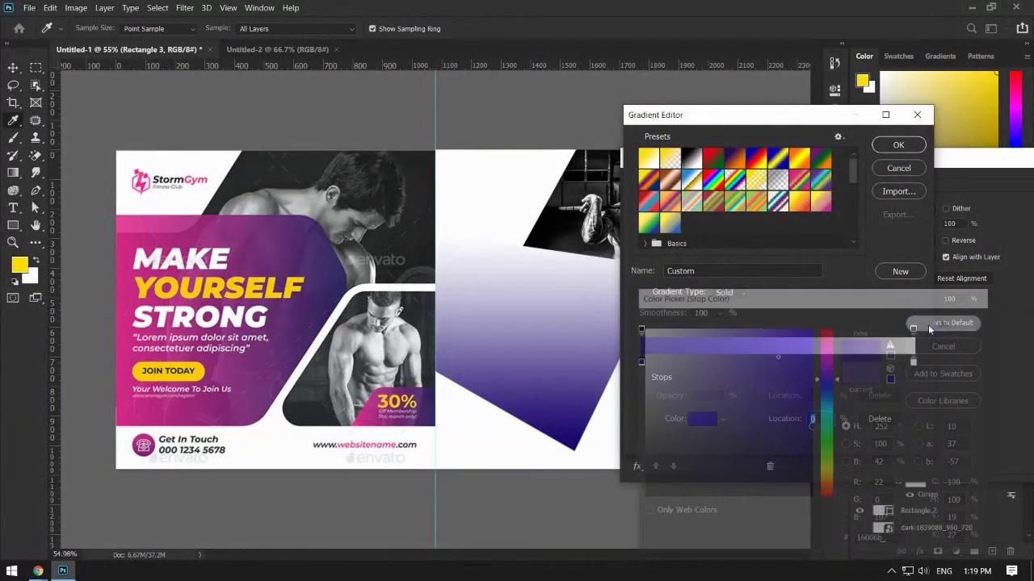
{"action": "double_click", "coordinate": [913, 363]}
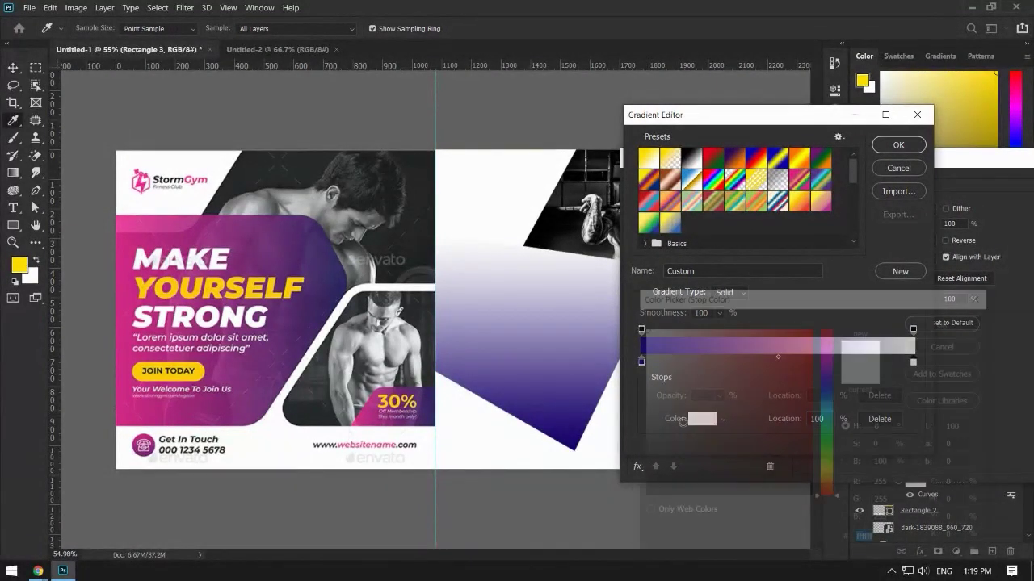
{"action": "left_click", "coordinate": [127, 347]}
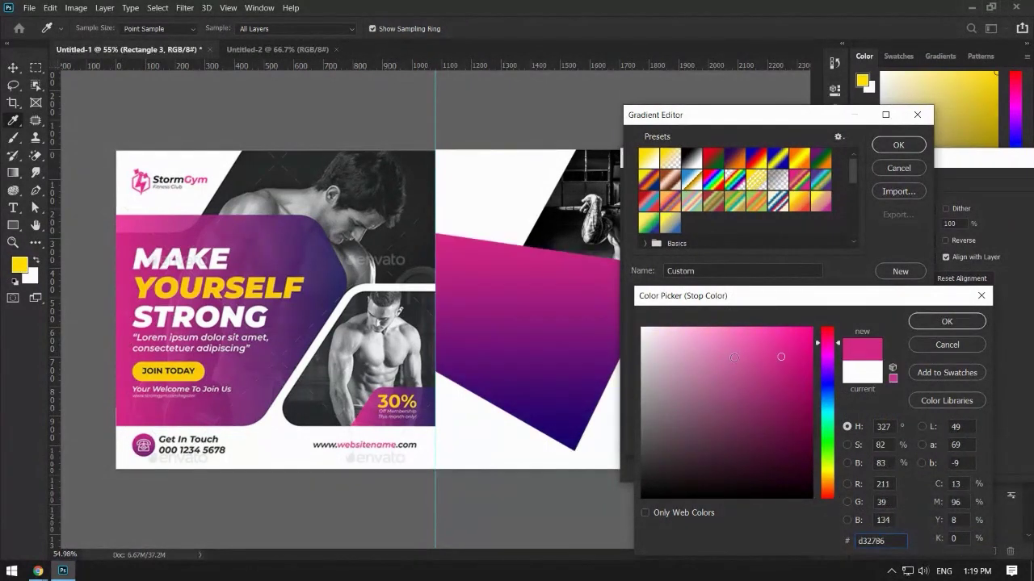
{"action": "left_click", "coordinate": [937, 322]}
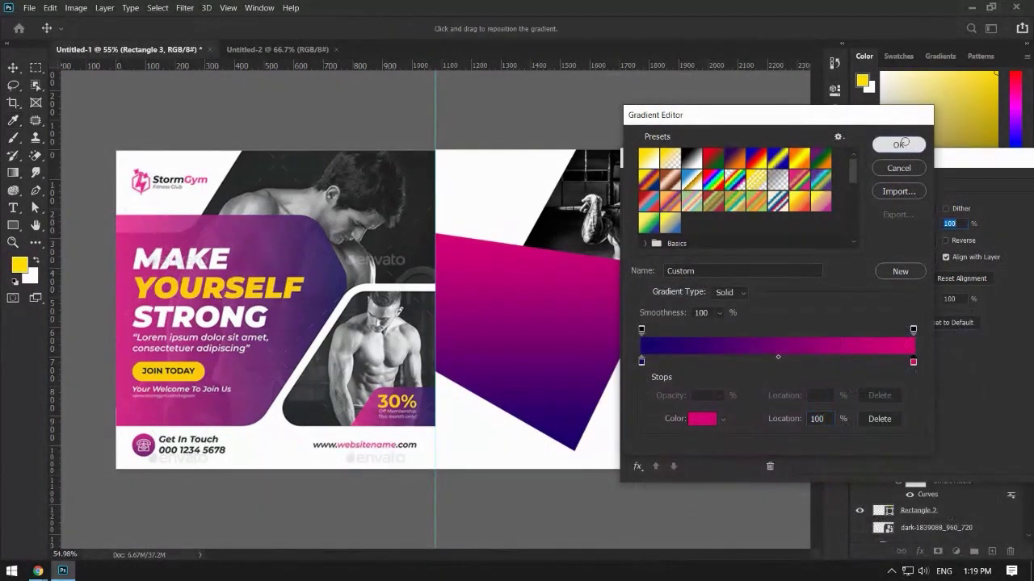
{"action": "left_click", "coordinate": [898, 144]}
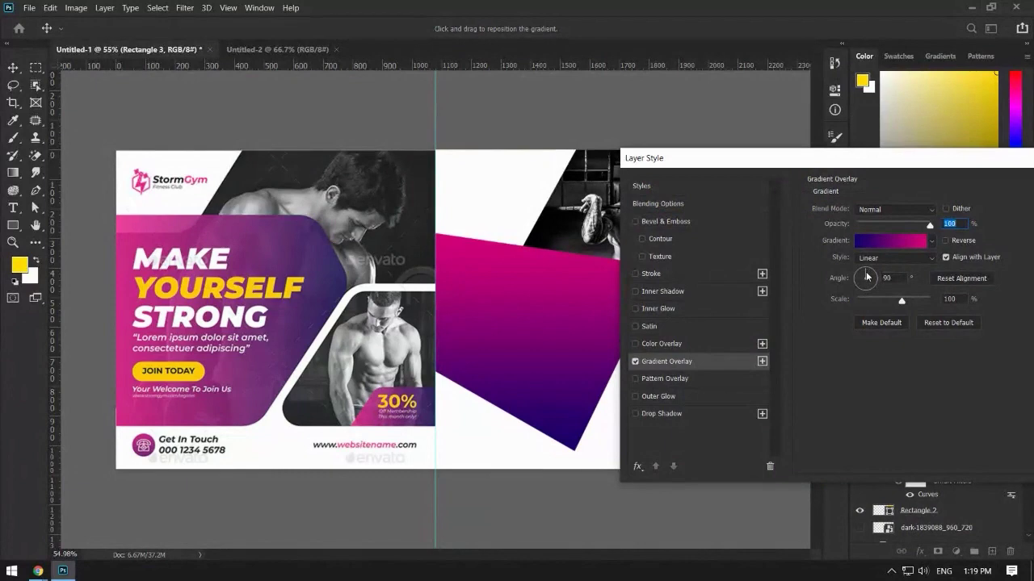
Set the gradient angle to 0 with purple on the left, scale 150%, and apply
{"action": "double_click", "coordinate": [888, 280]}
{"action": "type", "text": "0"}
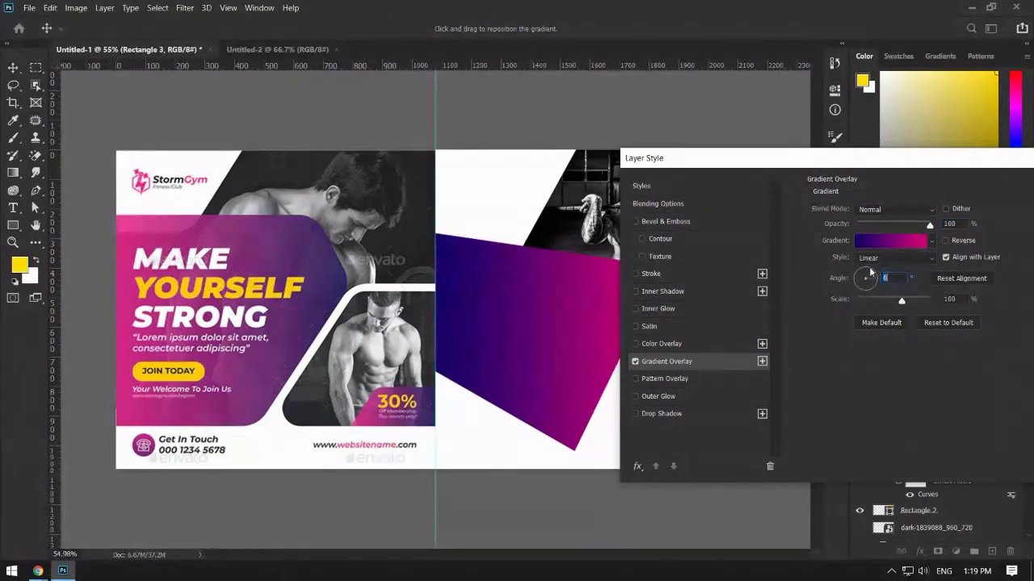
{"action": "left_click", "coordinate": [951, 242]}
{"action": "left_click", "coordinate": [951, 242]}
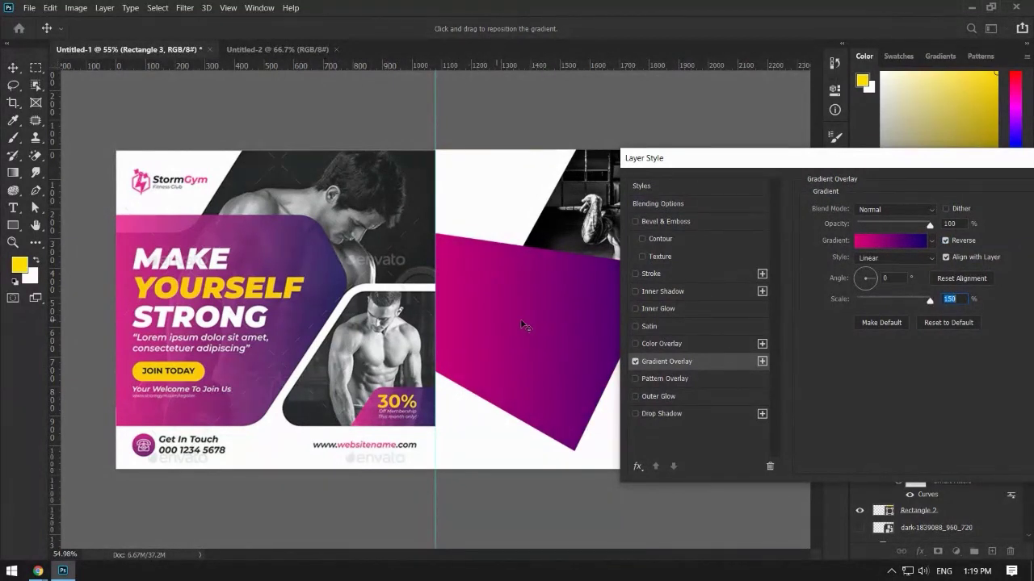
{"action": "left_click_drag", "start_coordinate": [724, 158], "coordinate": [730, 119]}
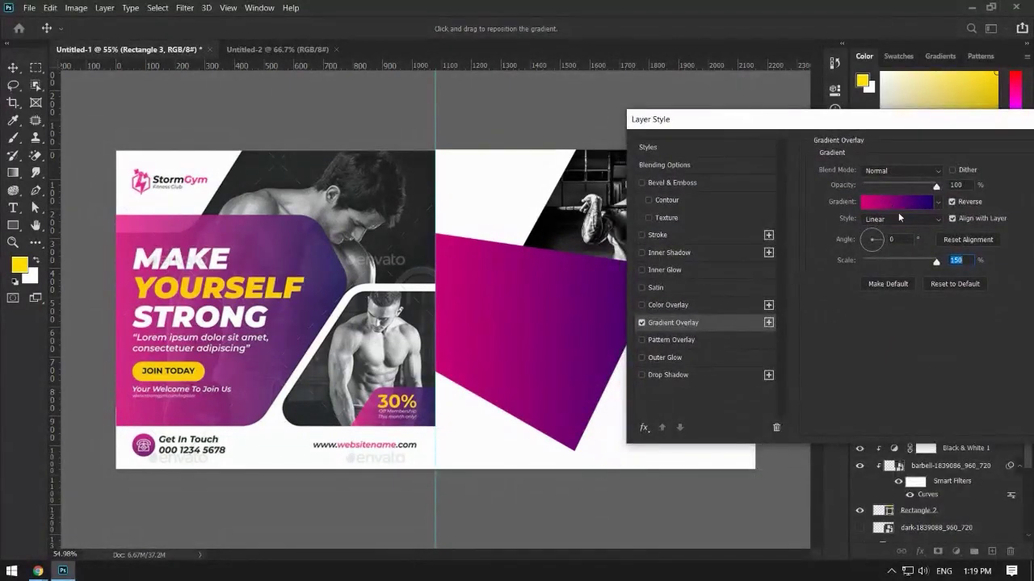
{"action": "left_click", "coordinate": [953, 201]}
{"action": "left_click_drag", "start_coordinate": [589, 313], "coordinate": [493, 315]}
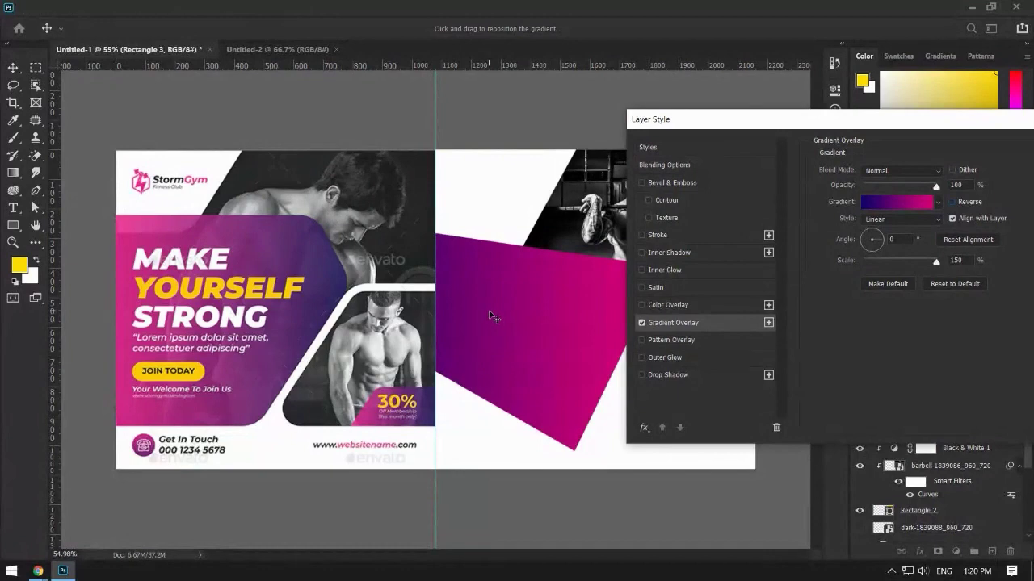
{"action": "mouse_move", "coordinate": [820, 123]}
{"action": "left_mouse_down"}
{"action": "mouse_move", "coordinate": [742, 319]}
{"action": "mouse_move", "coordinate": [727, 201]}
{"action": "mouse_move", "coordinate": [752, 182]}
{"action": "left_mouse_up"}
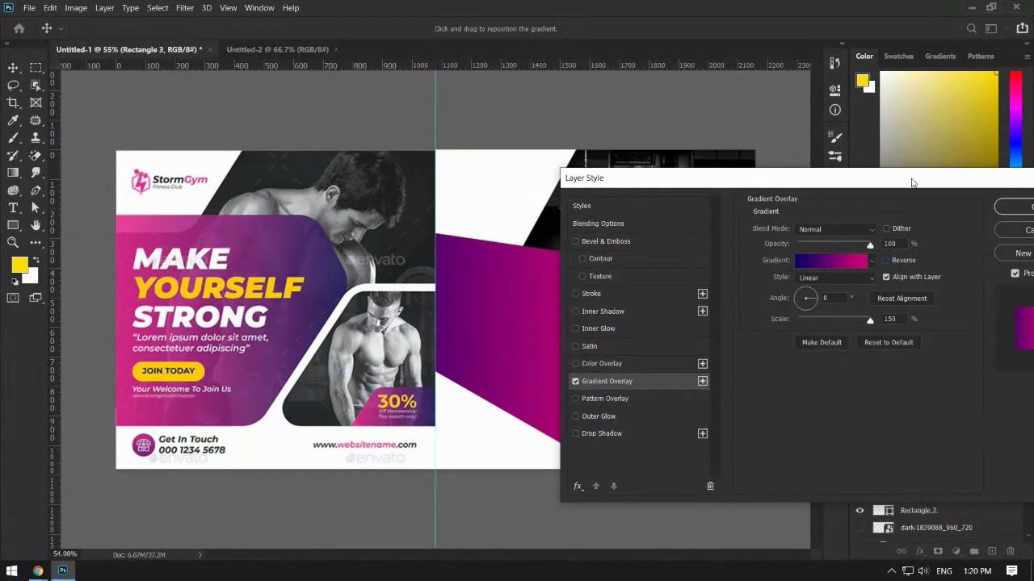
{"action": "left_click_drag", "start_coordinate": [911, 183], "coordinate": [748, 183]}
{"action": "left_click", "coordinate": [866, 214]}
Bring the START TRAINING TODAY layer to the top and move it onto the magenta shape
{"action": "scroll", "coordinate": [530, 353], "scroll_direction": "up", "scroll_amount": 5}
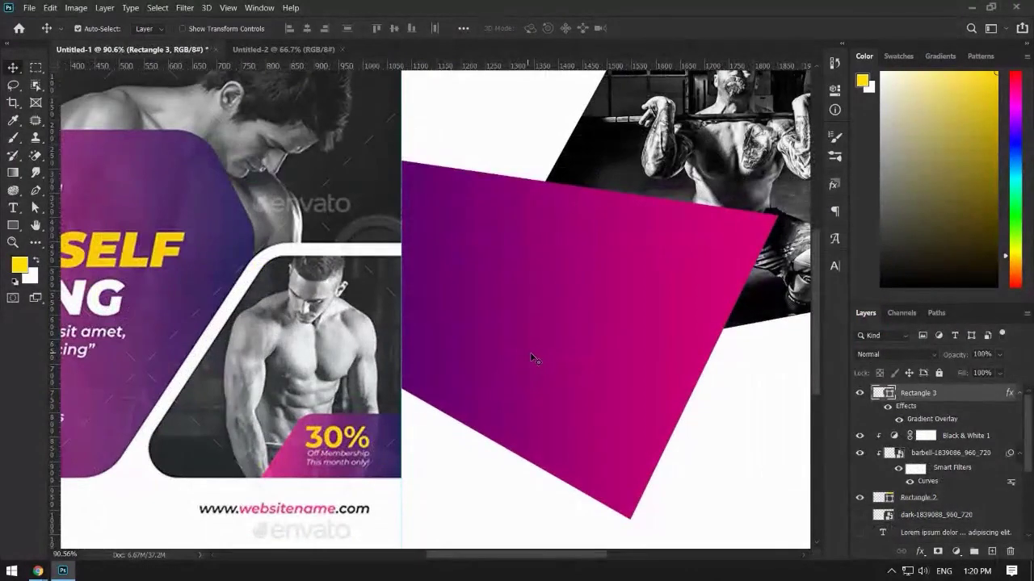
{"action": "scroll", "coordinate": [530, 352], "scroll_direction": "down", "scroll_amount": 5}
{"action": "key", "text": "a"}
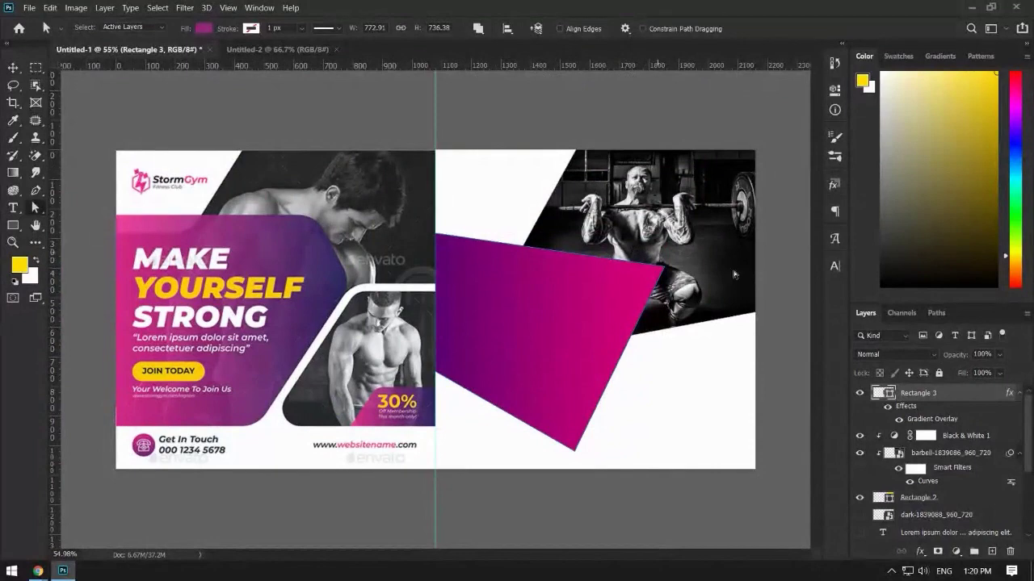
{"action": "scroll", "coordinate": [958, 501], "scroll_direction": "down", "scroll_amount": 5}
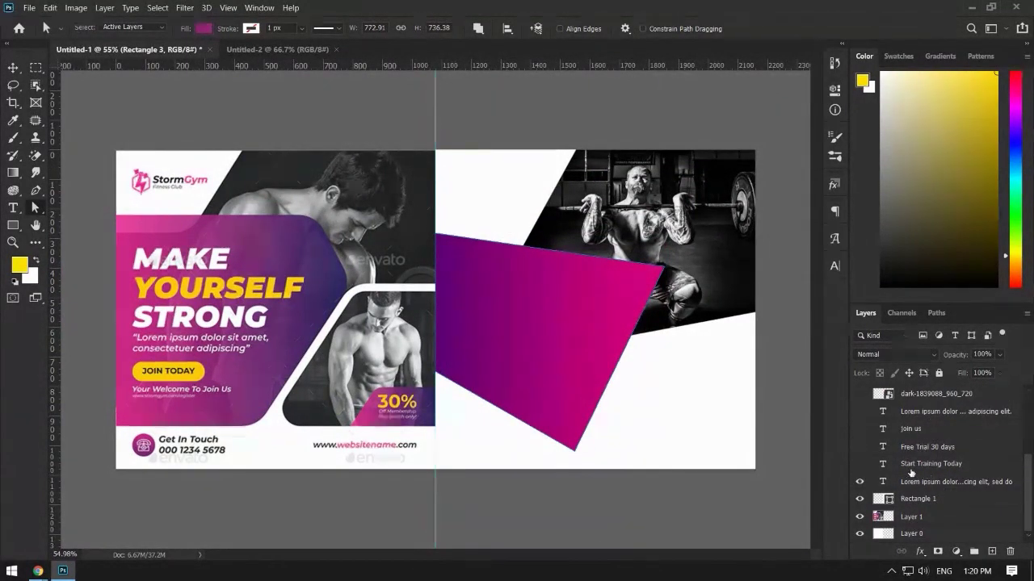
{"action": "key", "text": "v"}
{"action": "left_click", "coordinate": [931, 462]}
{"action": "key", "text": "ctrl+shift+bracketright"}
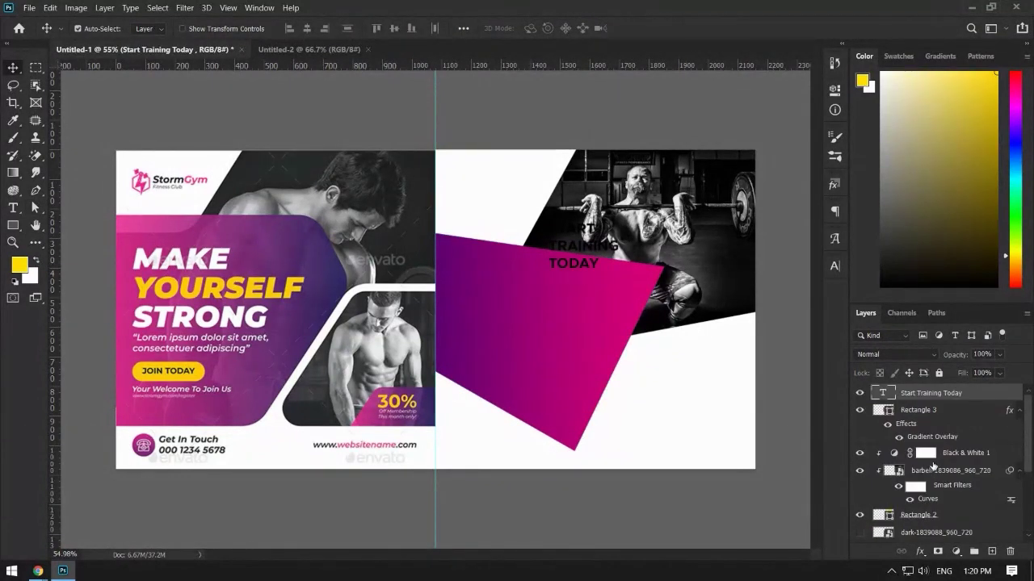
{"action": "scroll", "coordinate": [389, 295], "scroll_direction": "up", "scroll_amount": 1}
{"action": "left_click_drag", "start_coordinate": [628, 254], "coordinate": [541, 340]}
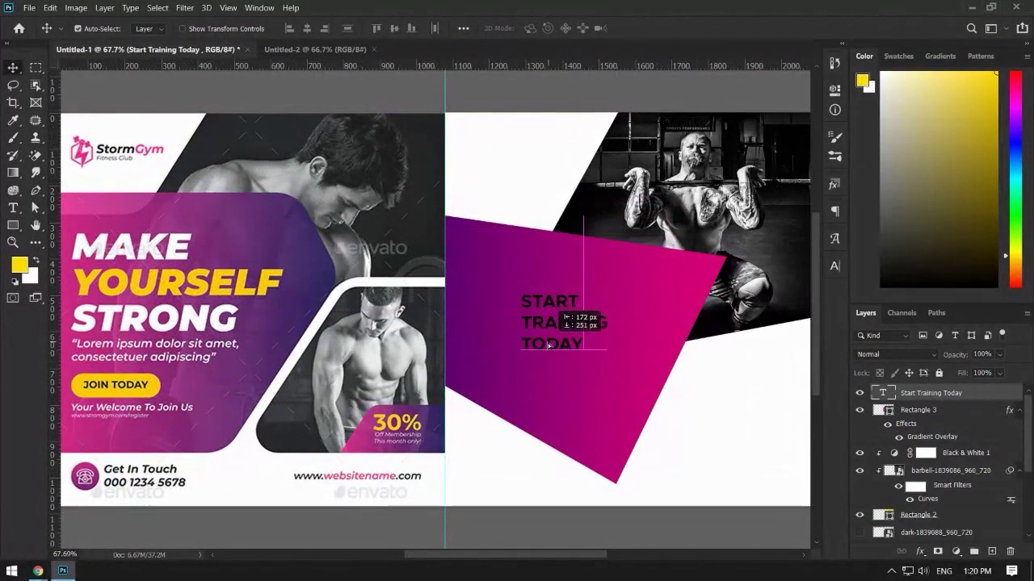
Scale the headline to about double size and reposition it on the shape
{"action": "key", "text": "ctrl+t"}
{"action": "left_click_drag", "start_coordinate": [596, 368], "coordinate": [679, 447]}
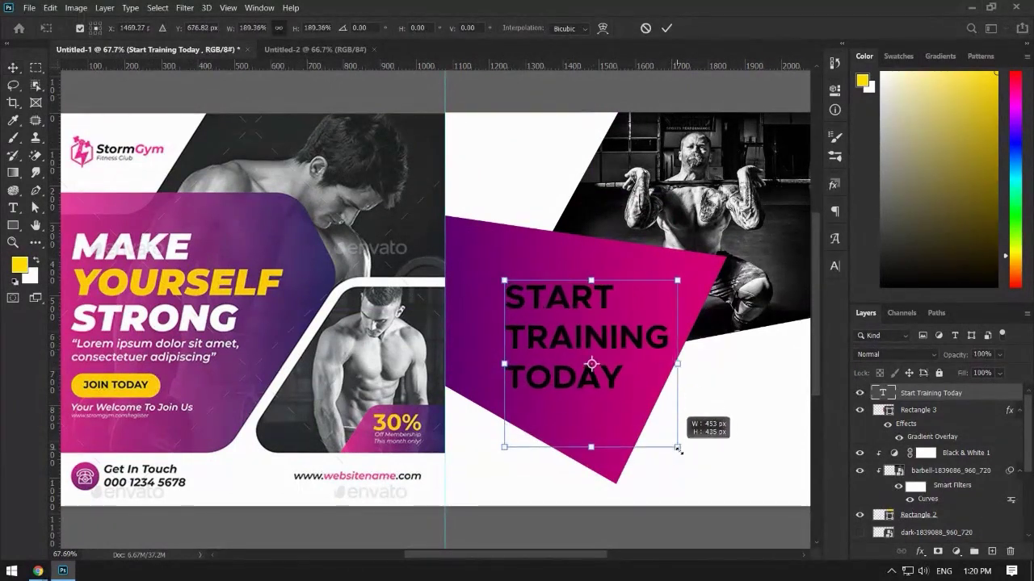
{"action": "key", "text": "Return"}
{"action": "key", "text": "t"}
{"action": "key", "text": "Return"}
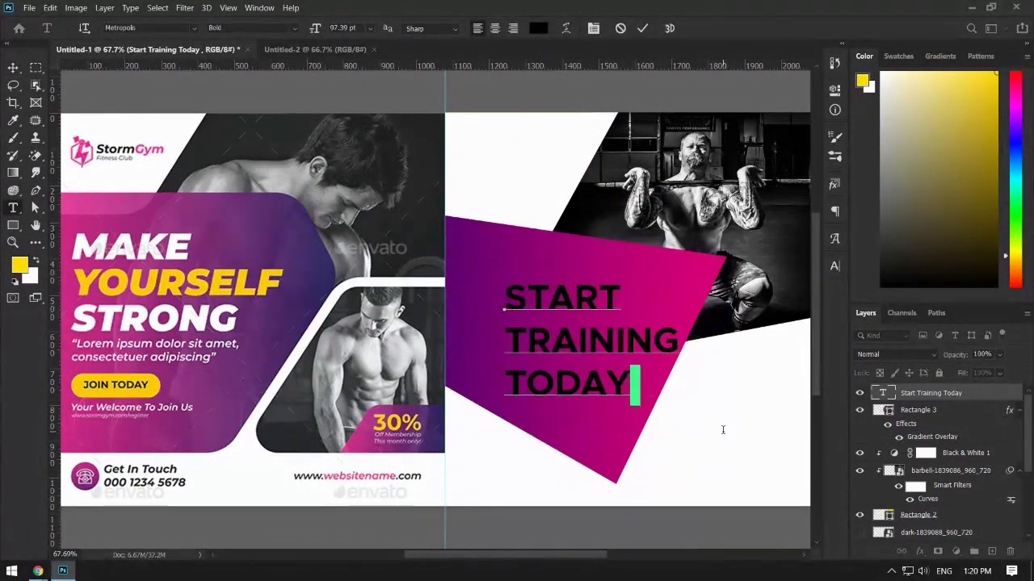
{"action": "left_click", "coordinate": [13, 67]}
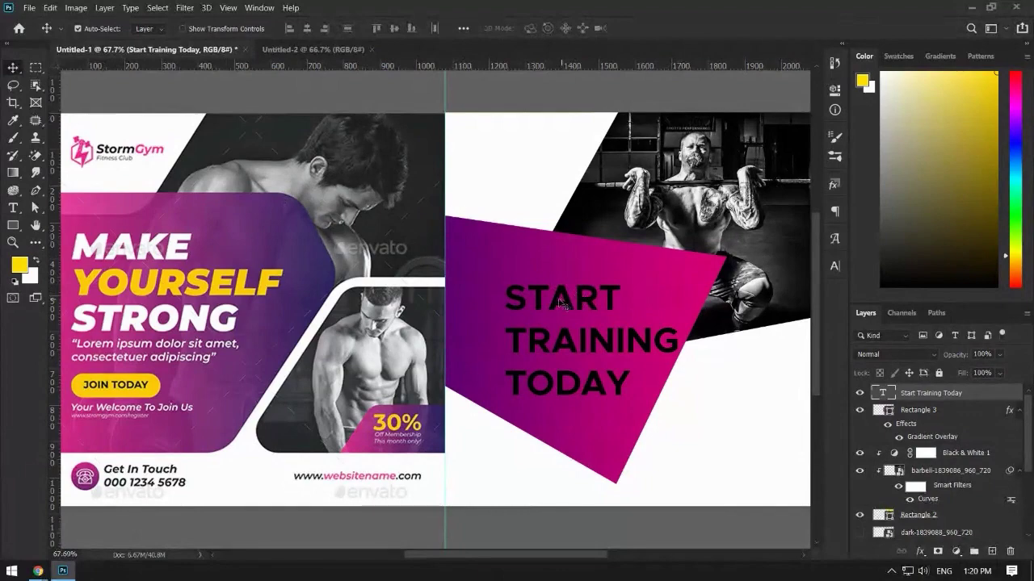
{"action": "left_click_drag", "start_coordinate": [561, 297], "coordinate": [532, 285]}
Make the headline text white and nudge it up and left
{"action": "key", "text": "t"}
{"action": "left_click", "coordinate": [538, 29]}
{"action": "left_click", "coordinate": [648, 330]}
{"action": "left_click", "coordinate": [883, 320]}
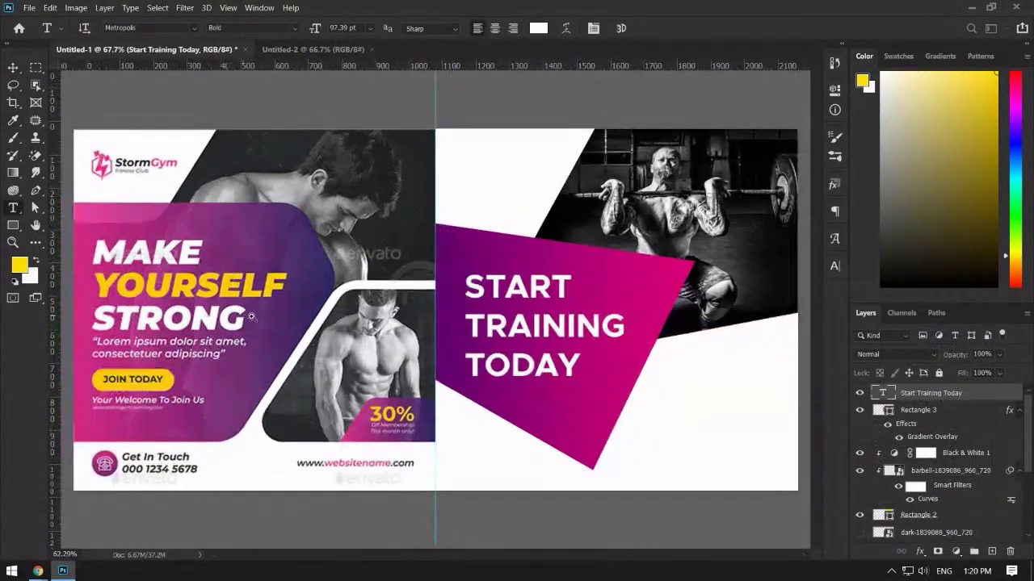
{"action": "scroll", "coordinate": [462, 221], "scroll_direction": "up", "scroll_amount": 1}
{"action": "key", "text": "v"}
{"action": "left_click_drag", "start_coordinate": [578, 340], "coordinate": [571, 325]}
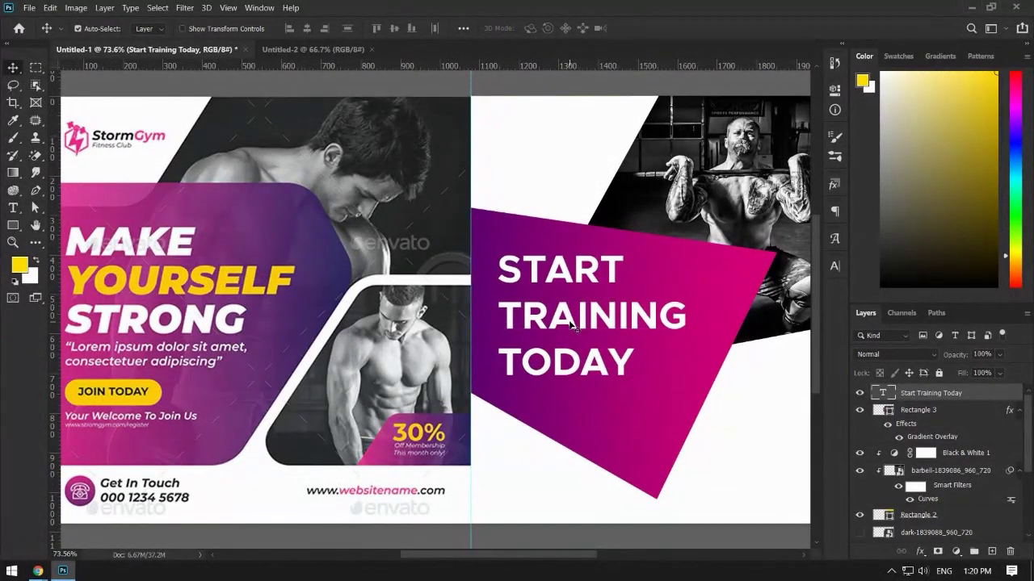
Tighten the headline's leading to 85.65 pt in the Character panel
{"action": "left_click", "coordinate": [669, 422]}
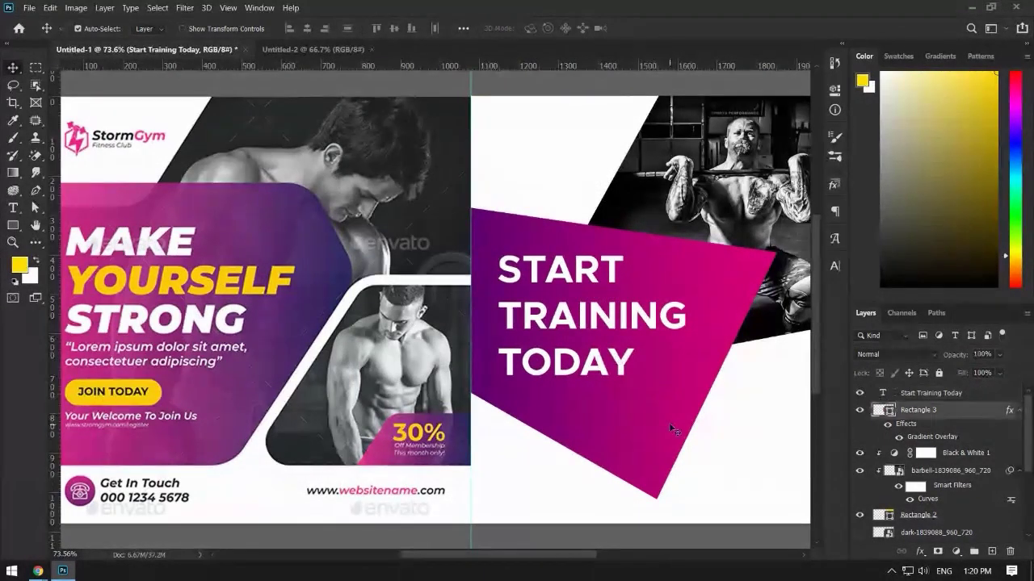
{"action": "left_click", "coordinate": [619, 364]}
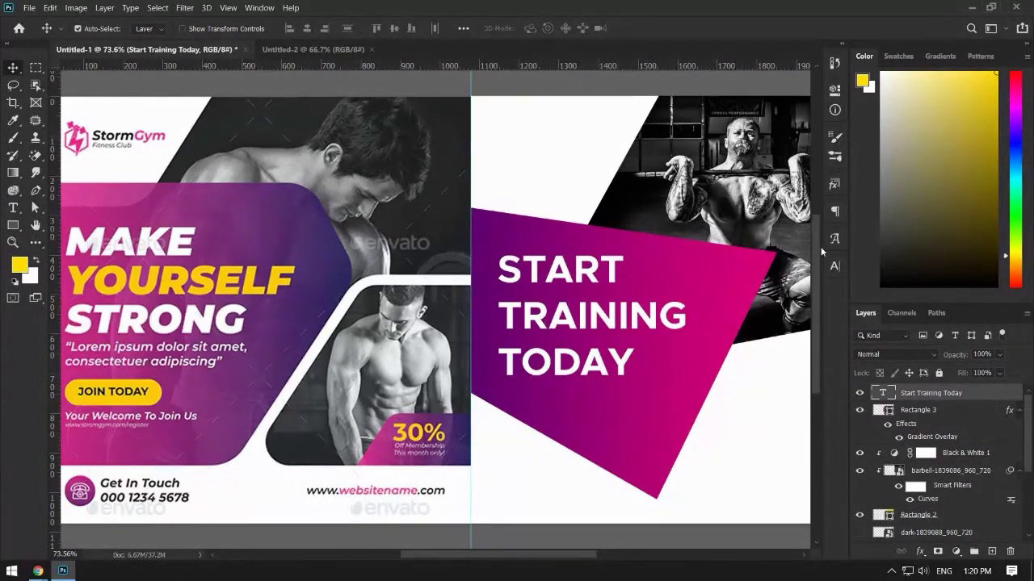
{"action": "left_click", "coordinate": [835, 266]}
{"action": "left_click_drag", "start_coordinate": [751, 305], "coordinate": [714, 307]}
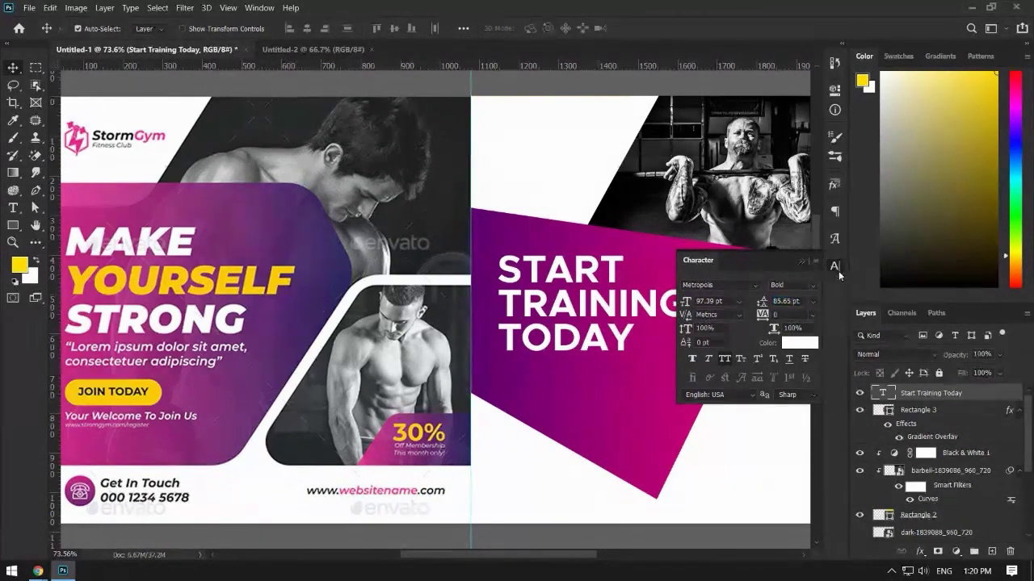
Colour the word TRAINING yellow (#fec908), sampled from the existing yellow text
{"action": "left_click", "coordinate": [590, 323]}
{"action": "double_click", "coordinate": [576, 309]}
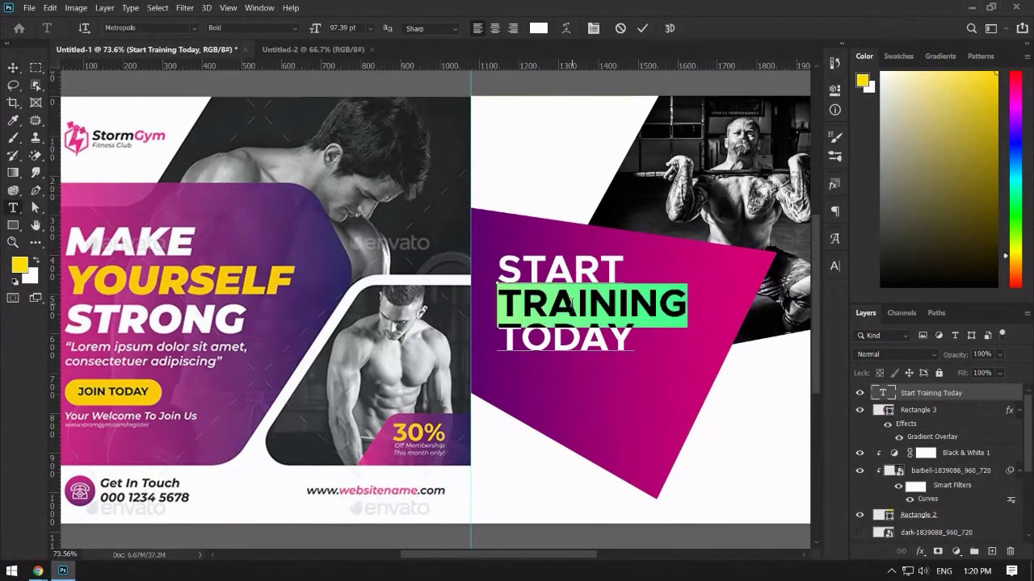
{"action": "left_click", "coordinate": [538, 29]}
{"action": "left_click", "coordinate": [223, 283]}
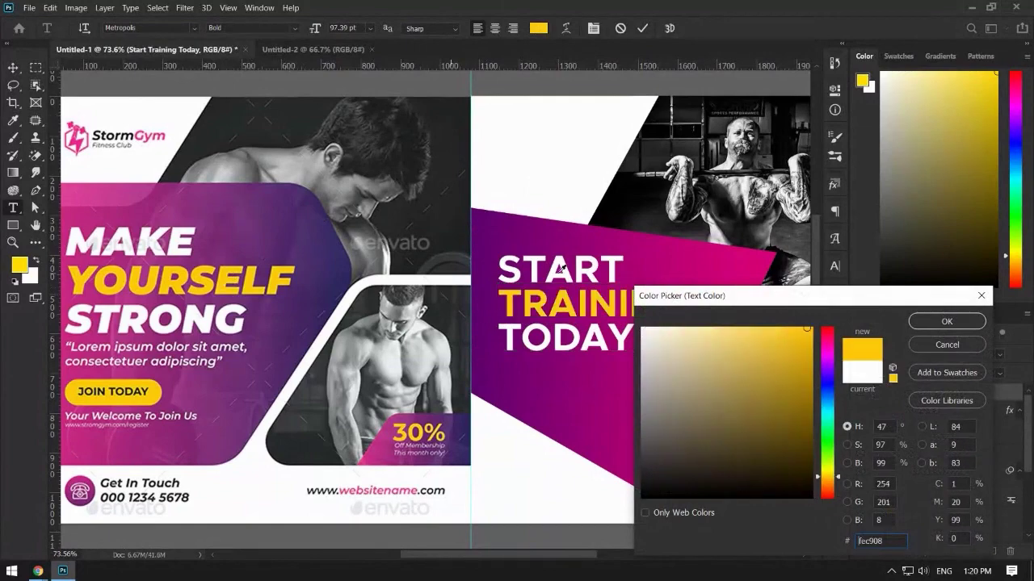
{"action": "left_click", "coordinate": [946, 321]}
{"action": "left_click", "coordinate": [14, 68]}
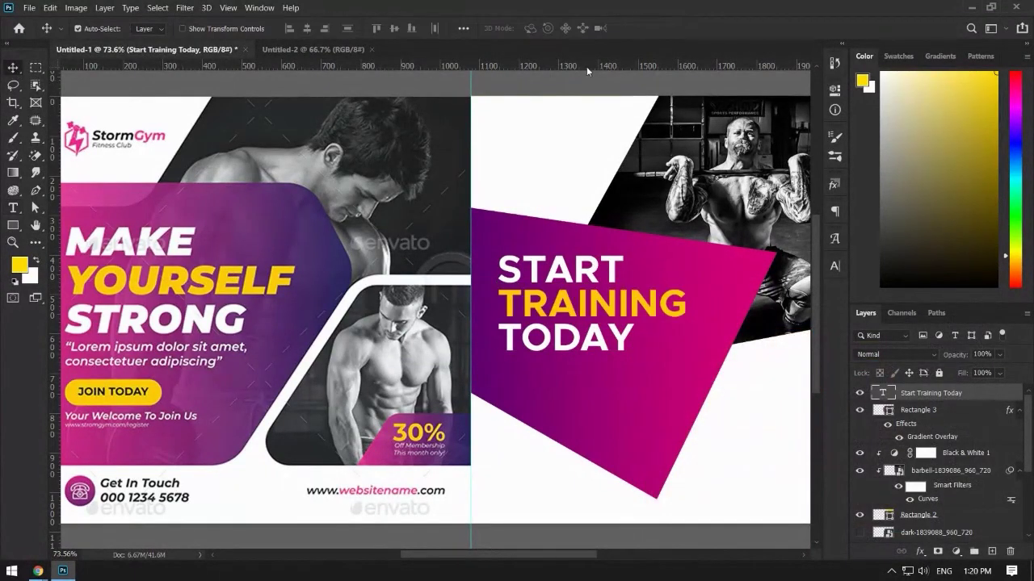
Change the headline's Metropolis font style from Bold to Black
{"action": "left_click", "coordinate": [538, 28]}
{"action": "left_click", "coordinate": [953, 344]}
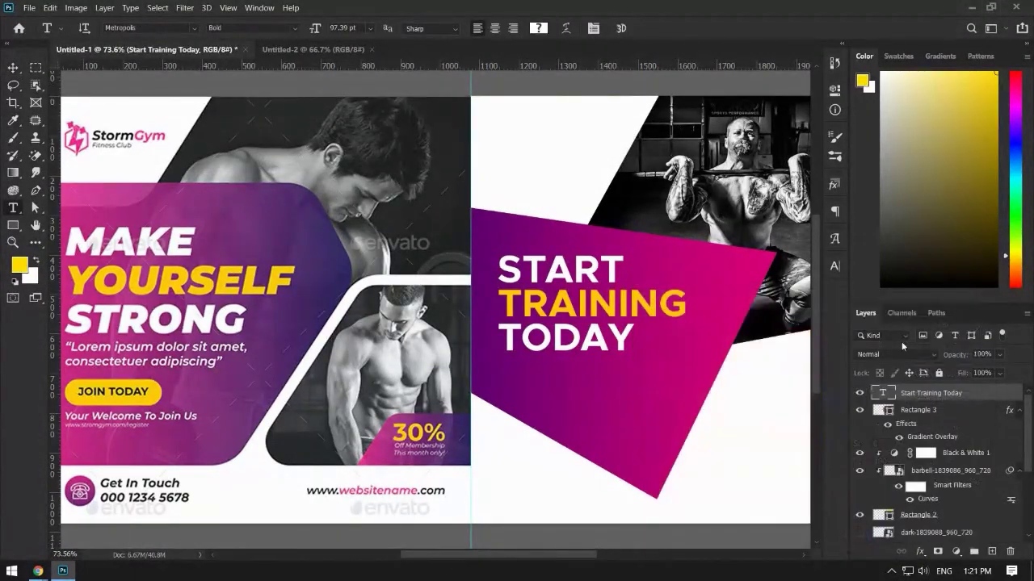
{"action": "left_click", "coordinate": [835, 238]}
{"action": "left_click", "coordinate": [835, 266]}
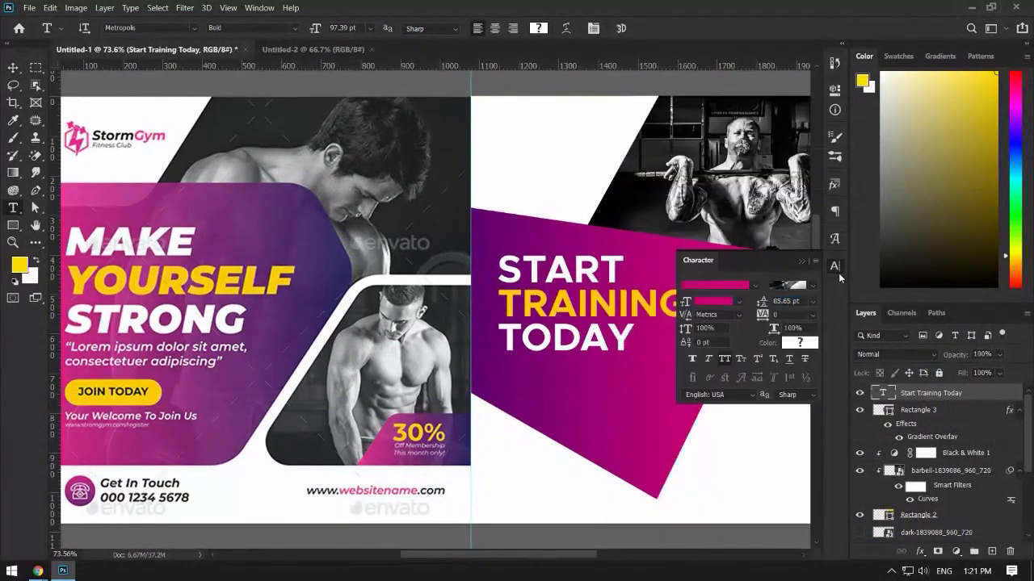
{"action": "left_click", "coordinate": [812, 285]}
{"action": "left_click", "coordinate": [792, 468]}
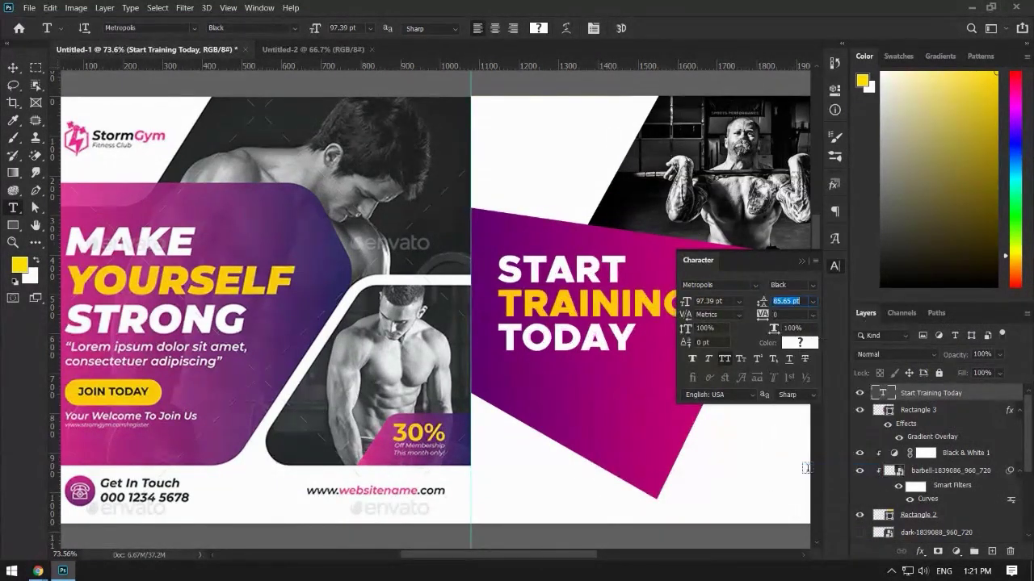
{"action": "left_click", "coordinate": [13, 67]}
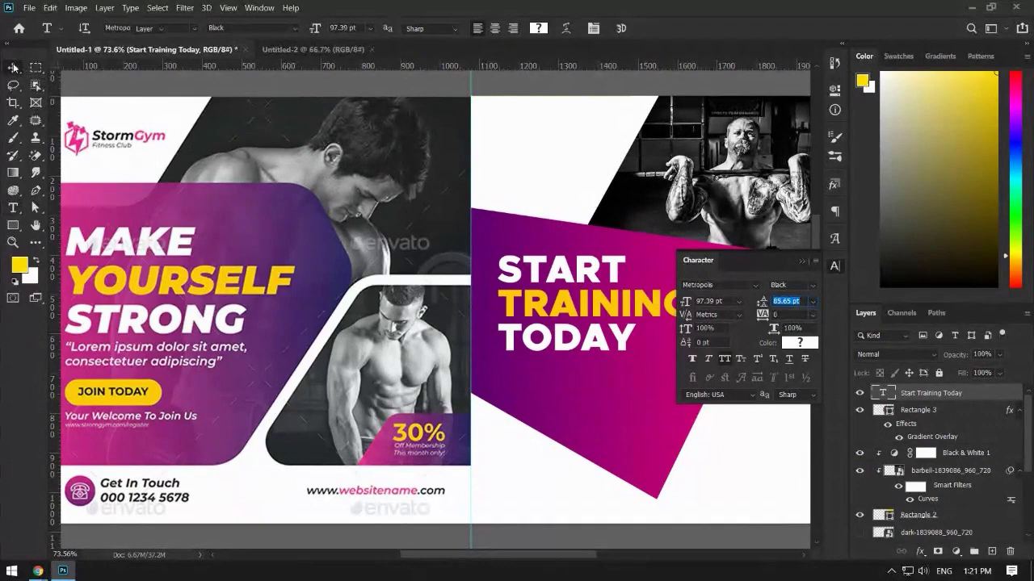
{"action": "left_click", "coordinate": [835, 265]}
{"action": "scroll", "coordinate": [551, 280], "scroll_direction": "down", "scroll_amount": 1}
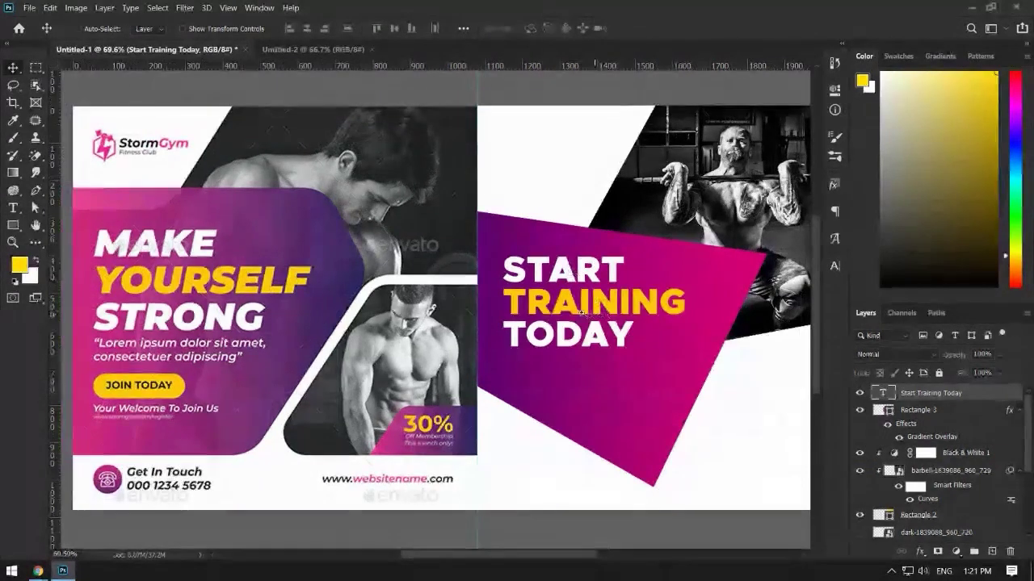
Raise the two bottom anchor points of the magenta Rectangle 3 polygon
{"action": "left_click", "coordinate": [686, 384]}
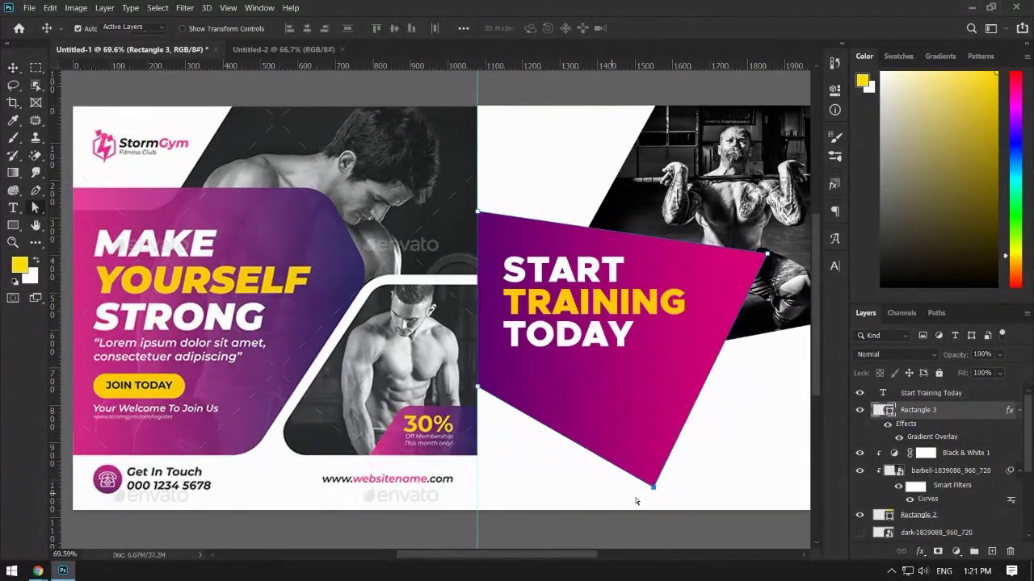
{"action": "key", "text": "a"}
{"action": "left_click_drag", "start_coordinate": [653, 486], "coordinate": [692, 408]}
{"action": "scroll", "coordinate": [691, 389], "scroll_direction": "down", "scroll_amount": 2}
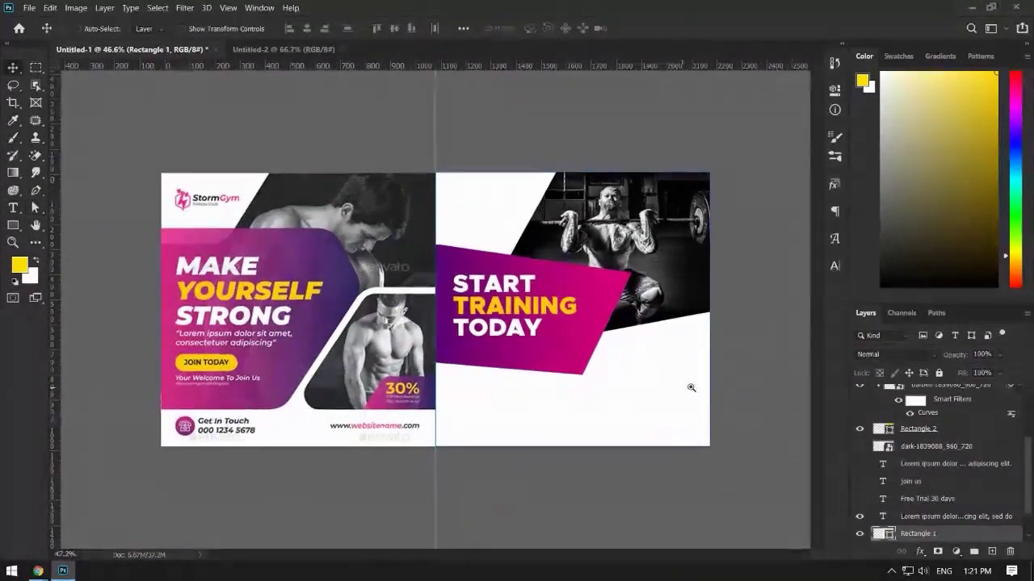
{"action": "scroll", "coordinate": [691, 390], "scroll_direction": "up", "scroll_amount": 1}
{"action": "left_click_drag", "start_coordinate": [630, 395], "coordinate": [643, 378]}
Scale the headline up to about 104% and move it up about 13 px
{"action": "key", "text": "v"}
{"action": "left_click", "coordinate": [533, 307]}
{"action": "key", "text": "ctrl+t"}
{"action": "key", "text": "Return"}
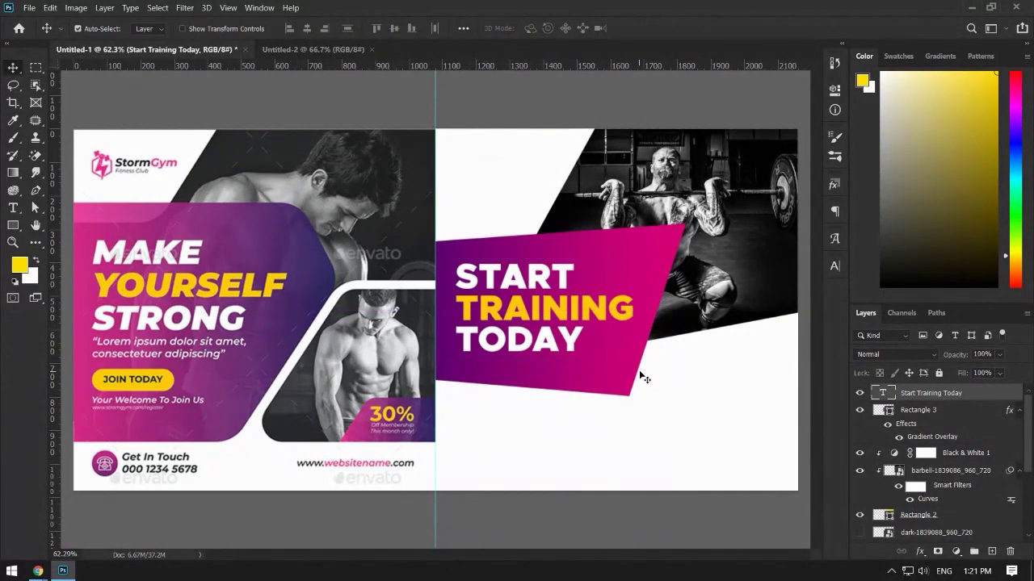
{"action": "left_click_drag", "start_coordinate": [551, 341], "coordinate": [547, 331]}
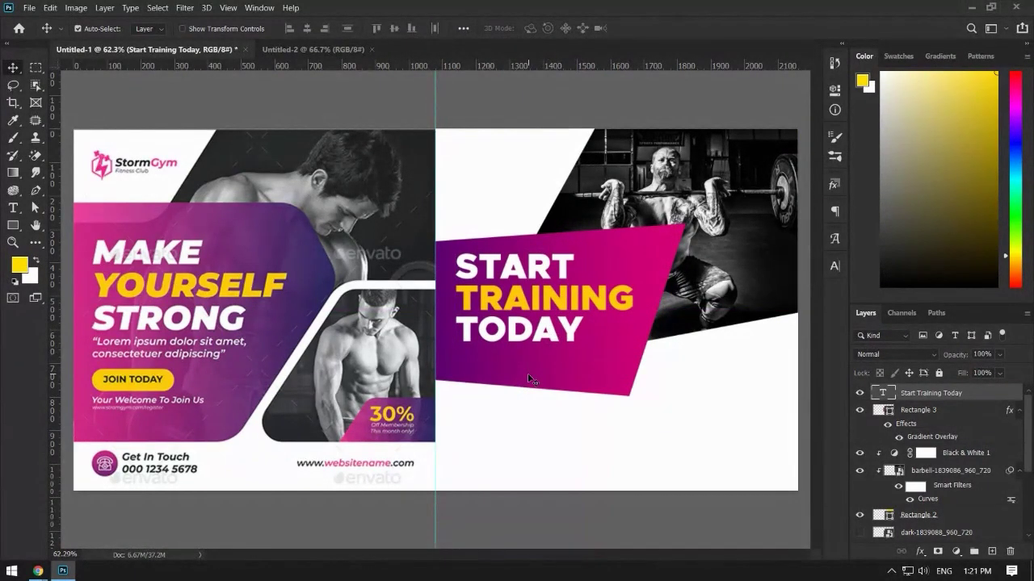
{"action": "scroll", "coordinate": [527, 373], "scroll_direction": "up", "scroll_amount": 2}
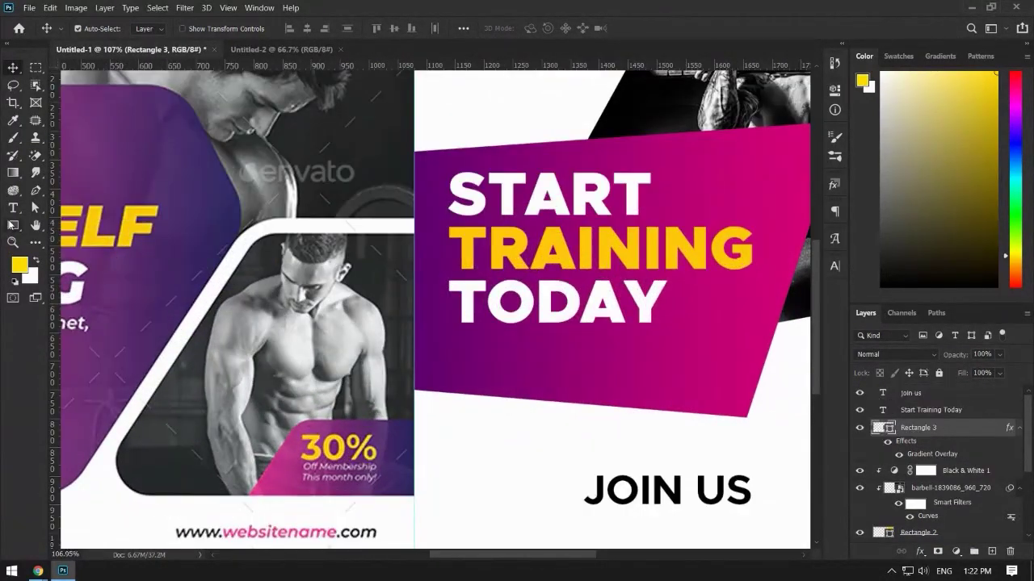
Draw a rounded rectangle with radius 52, about 303 by 61 px, below the headline
{"action": "right_click", "coordinate": [13, 226]}
{"action": "left_click", "coordinate": [81, 232]}
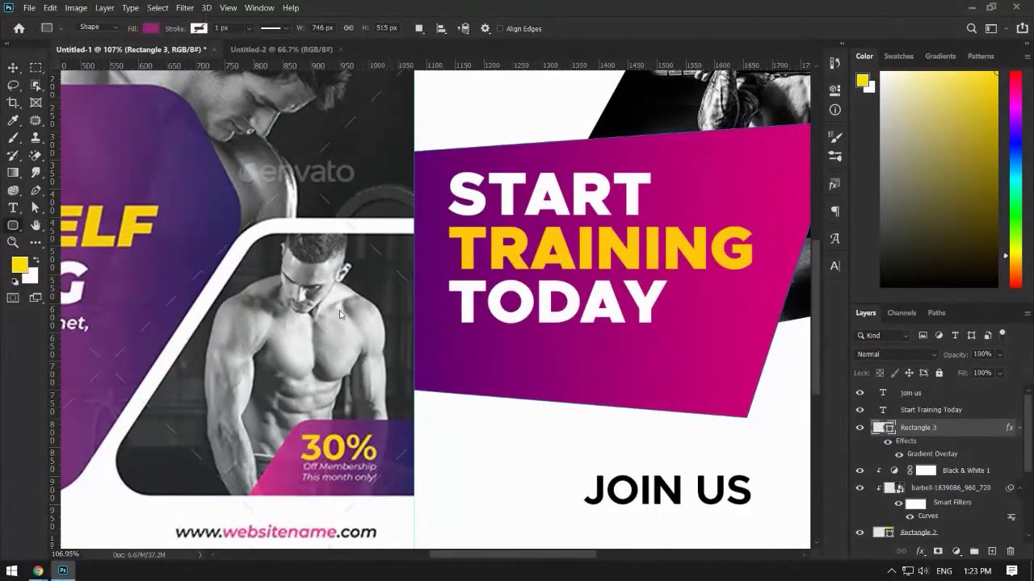
{"action": "scroll", "coordinate": [658, 351], "scroll_direction": "up", "scroll_amount": 2}
{"action": "left_click", "coordinate": [533, 28]}
{"action": "type", "text": "52"}
{"action": "left_click_drag", "start_coordinate": [353, 360], "coordinate": [431, 382]}
{"action": "left_click_drag", "start_coordinate": [500, 393], "coordinate": [579, 405]}
Align the rounded bar's left edge with the headline and fill it yellow
{"action": "key", "text": "v"}
{"action": "left_click_drag", "start_coordinate": [432, 396], "coordinate": [403, 393]}
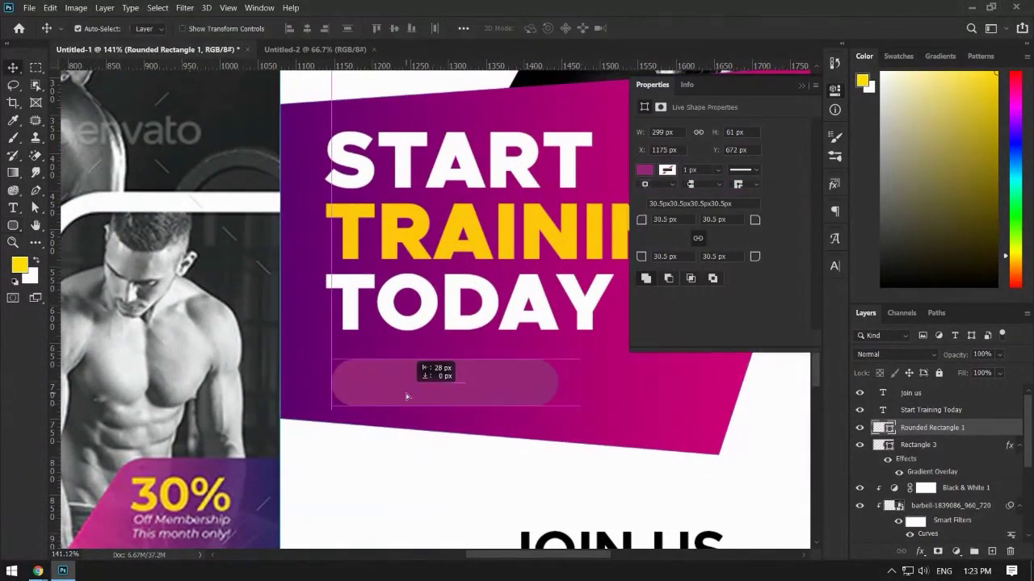
{"action": "left_click_drag", "start_coordinate": [404, 393], "coordinate": [383, 382]}
{"action": "left_click", "coordinate": [834, 89]}
{"action": "scroll", "coordinate": [431, 364], "scroll_direction": "down", "scroll_amount": 3}
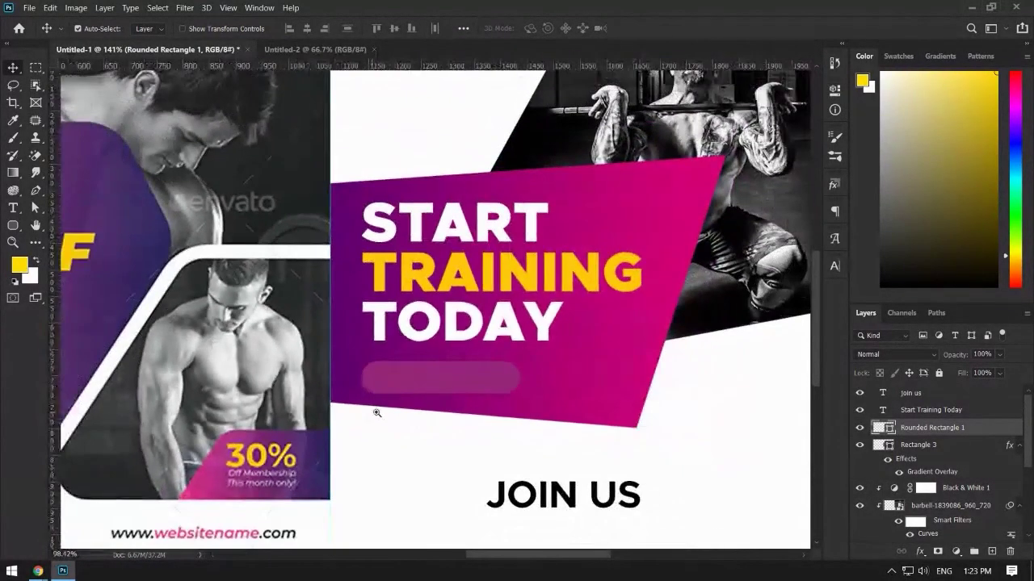
{"action": "left_click_drag", "start_coordinate": [410, 377], "coordinate": [413, 376]}
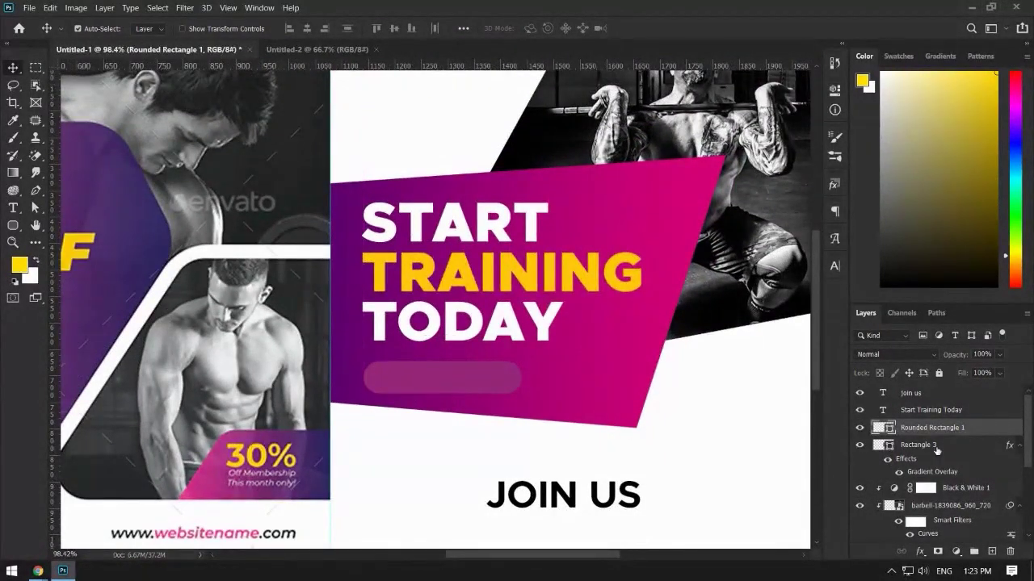
{"action": "double_click", "coordinate": [891, 431]}
{"action": "left_click", "coordinate": [586, 260]}
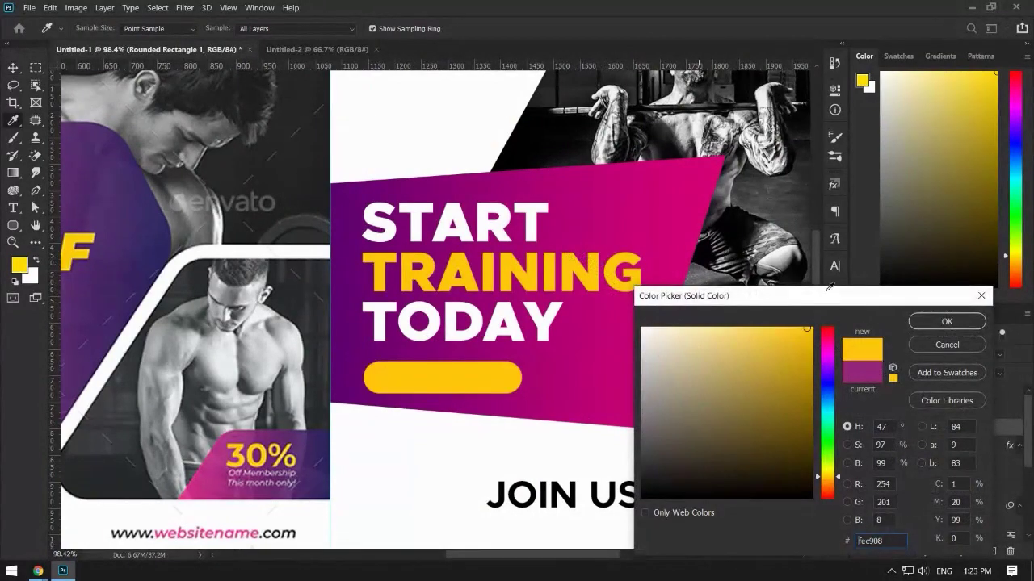
{"action": "left_click", "coordinate": [944, 323]}
Move JOIN US onto the yellow bar and shrink it to about 64% to fit
{"action": "left_click_drag", "start_coordinate": [563, 494], "coordinate": [447, 377]}
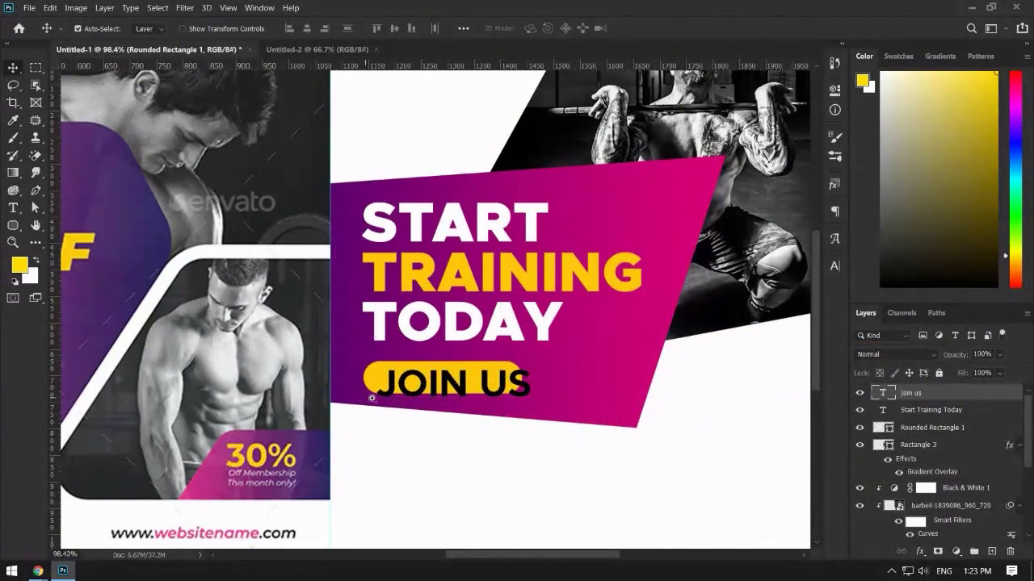
{"action": "scroll", "coordinate": [385, 402], "scroll_direction": "up", "scroll_amount": 1}
{"action": "scroll", "coordinate": [385, 401], "scroll_direction": "up", "scroll_amount": 1}
{"action": "key", "text": "ctrl+t"}
{"action": "mouse_move", "coordinate": [595, 420]}
{"action": "left_mouse_down"}
{"action": "mouse_move", "coordinate": [512, 402]}
{"action": "mouse_move", "coordinate": [496, 382]}
{"action": "mouse_move", "coordinate": [518, 382]}
{"action": "left_mouse_up"}
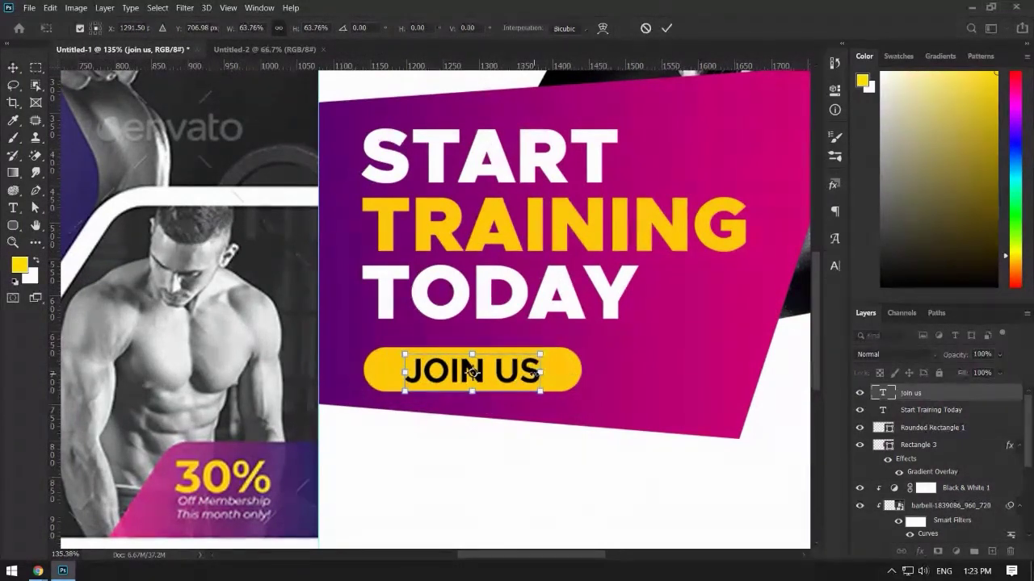
{"action": "key", "text": "Return"}
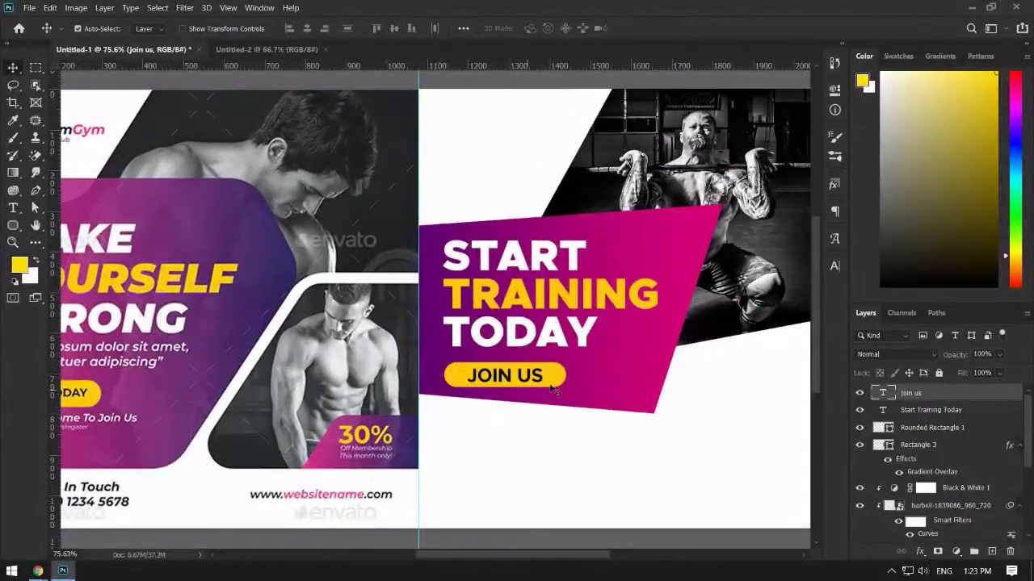
{"action": "key", "text": "t"}
{"action": "left_click", "coordinate": [834, 267]}
Set JOIN US to Metropolis Black, tracking 100, size 32.87 pt
{"action": "left_click", "coordinate": [813, 301]}
{"action": "left_click", "coordinate": [798, 470]}
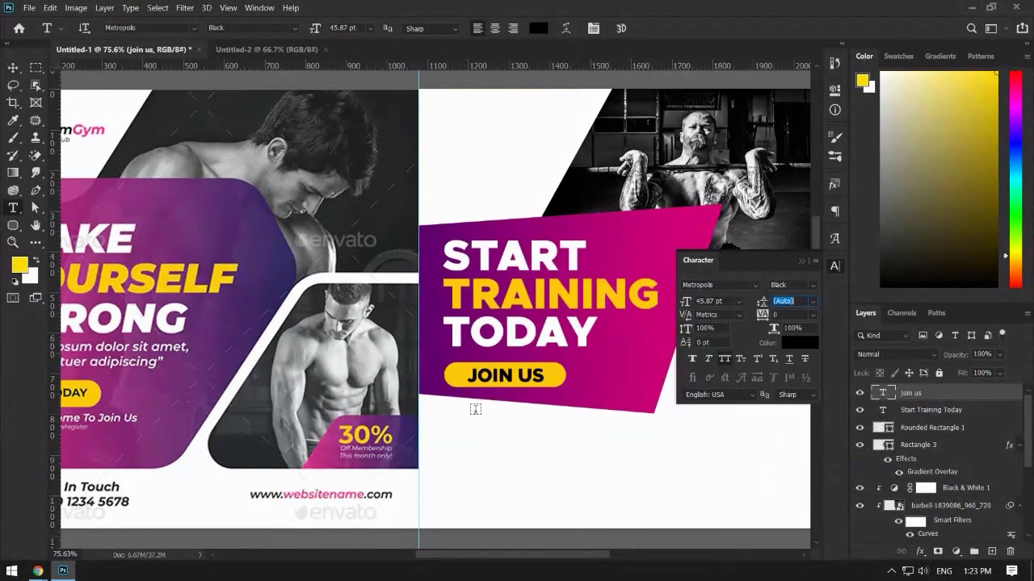
{"action": "left_click_drag", "start_coordinate": [507, 398], "coordinate": [812, 316]}
{"action": "left_click", "coordinate": [812, 315]}
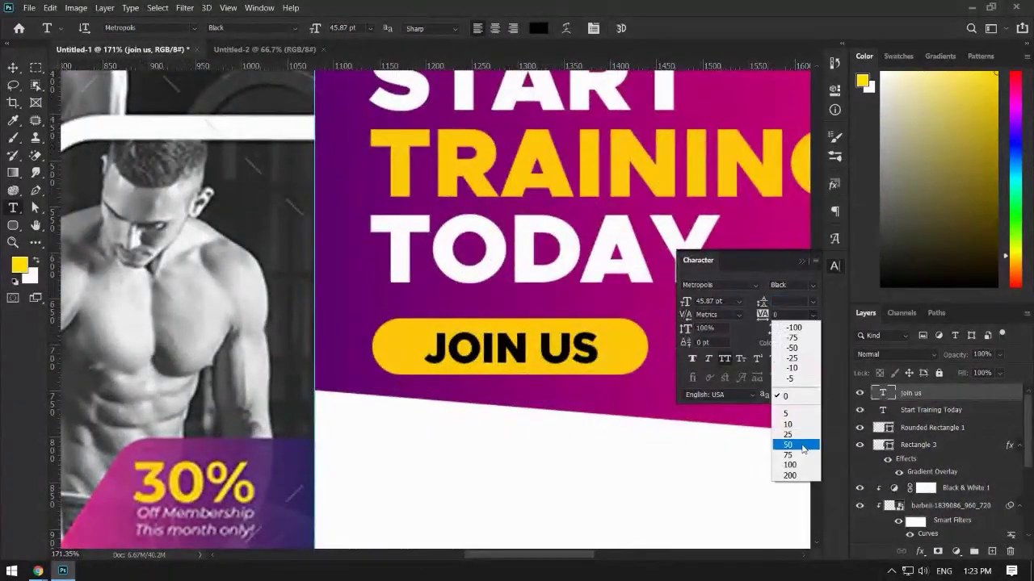
{"action": "left_click", "coordinate": [804, 464]}
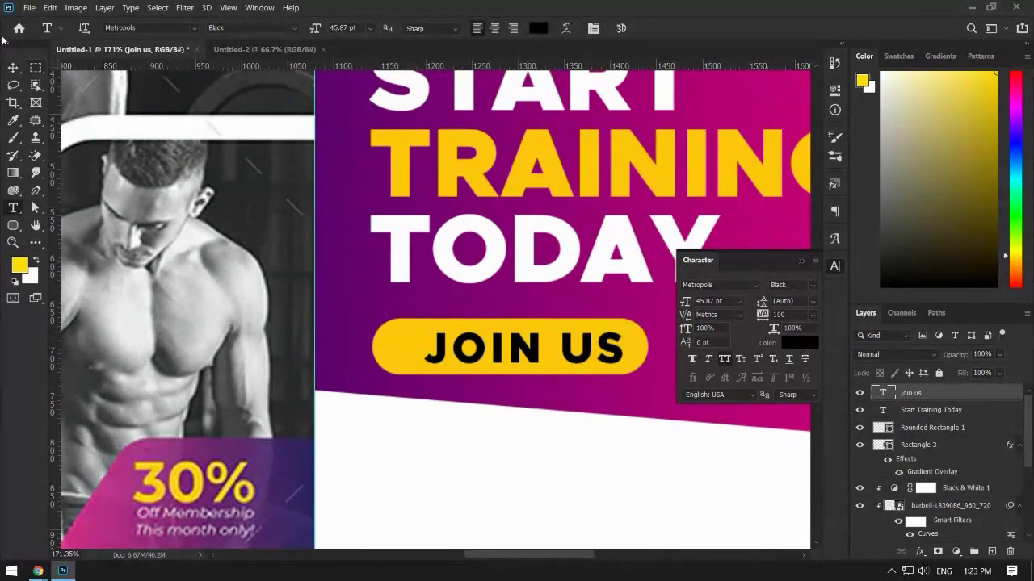
{"action": "left_click_drag", "start_coordinate": [688, 305], "coordinate": [677, 303]}
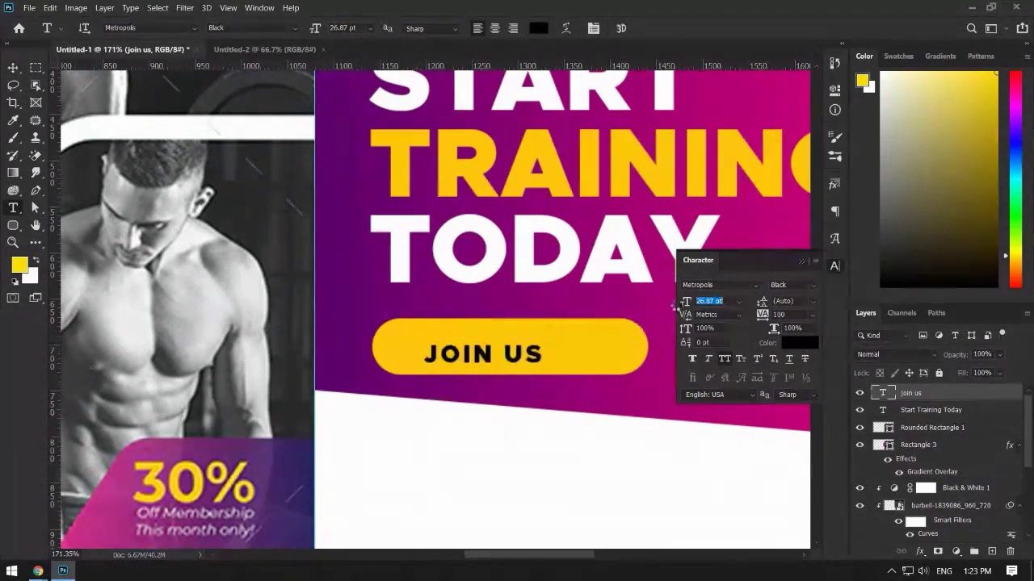
Centre JOIN US horizontally and vertically within the yellow button's selection
{"action": "left_click", "coordinate": [12, 68]}
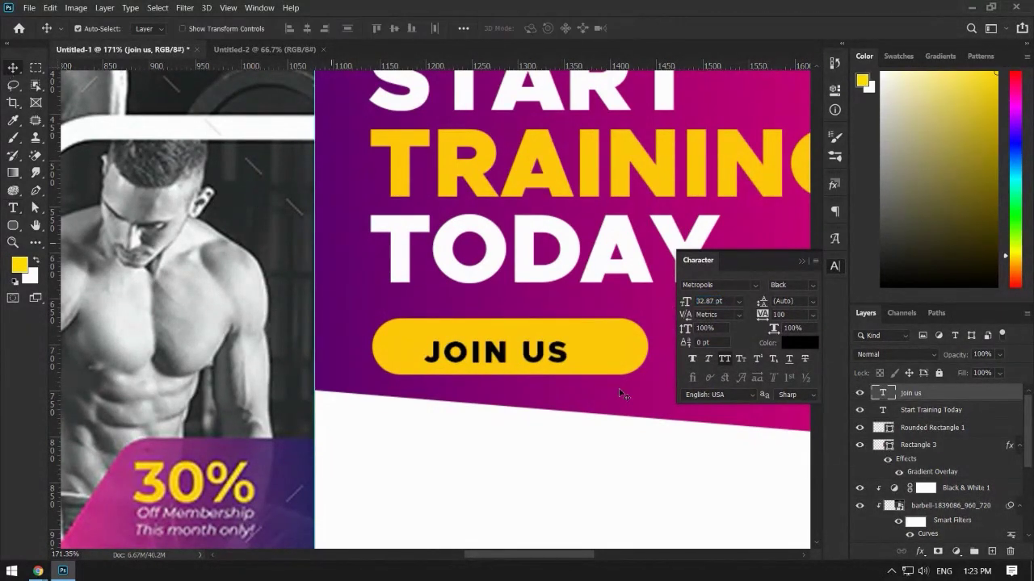
{"action": "left_click", "coordinate": [889, 432], "text": "ctrl"}
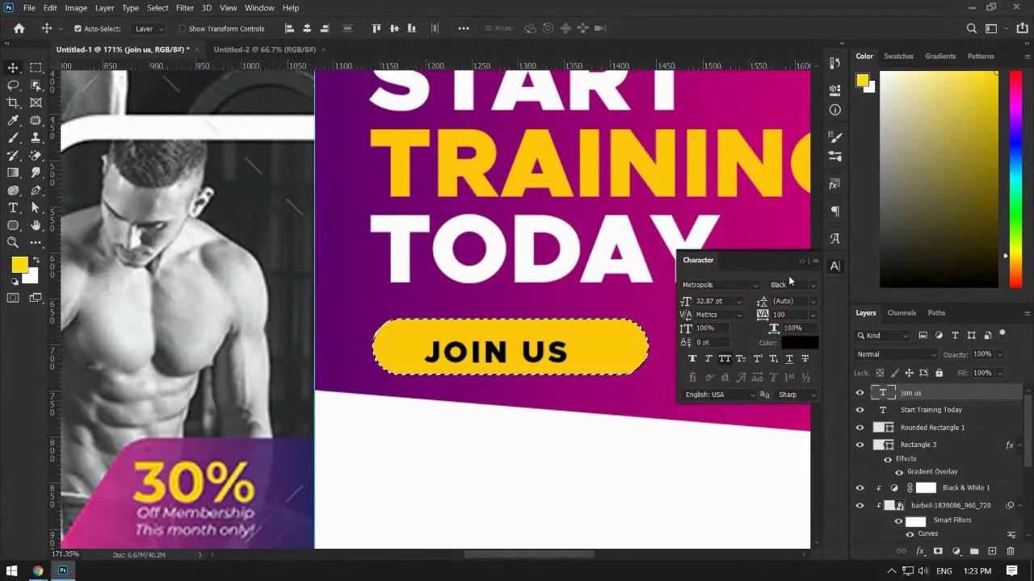
{"action": "left_click", "coordinate": [259, 8]}
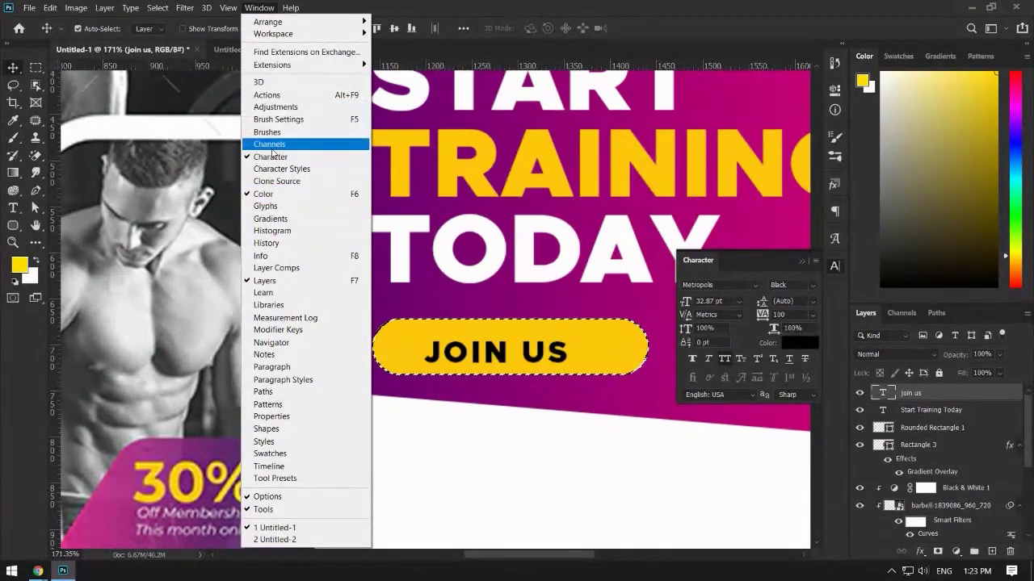
{"action": "left_click", "coordinate": [271, 367]}
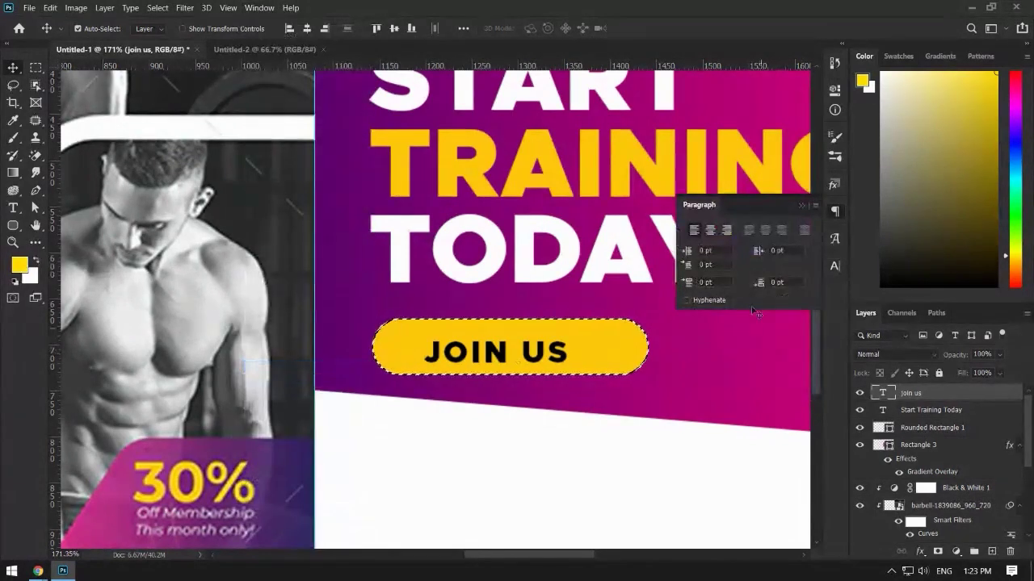
{"action": "left_click", "coordinate": [710, 233]}
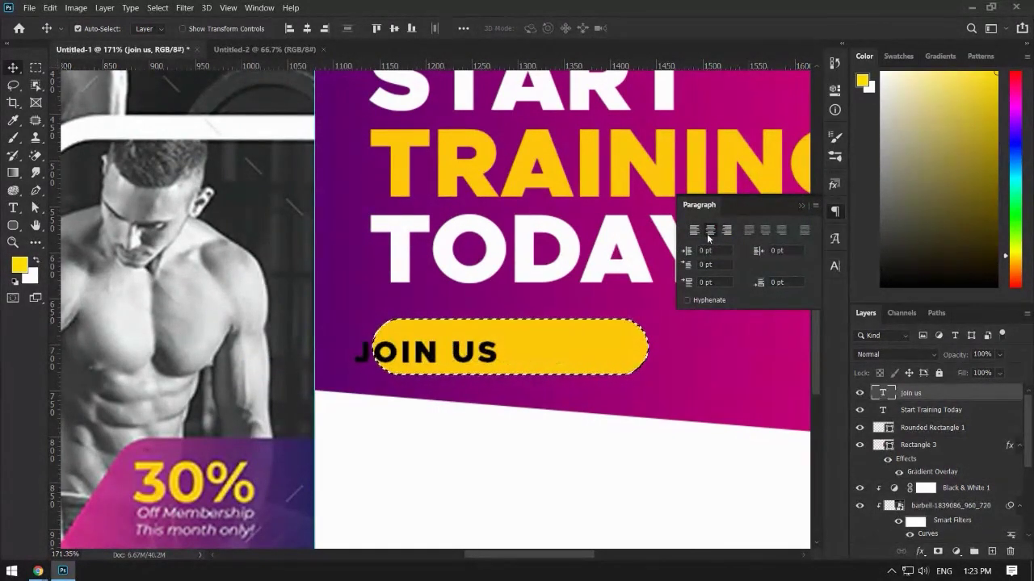
{"action": "left_click", "coordinate": [307, 28]}
{"action": "left_click", "coordinate": [394, 28]}
{"action": "key", "text": "ctrl+d"}
{"action": "left_click", "coordinate": [876, 219]}
Try the button wording CLICK HERE, revert to JOIN US, and fit the banner in view
{"action": "key", "text": "t"}
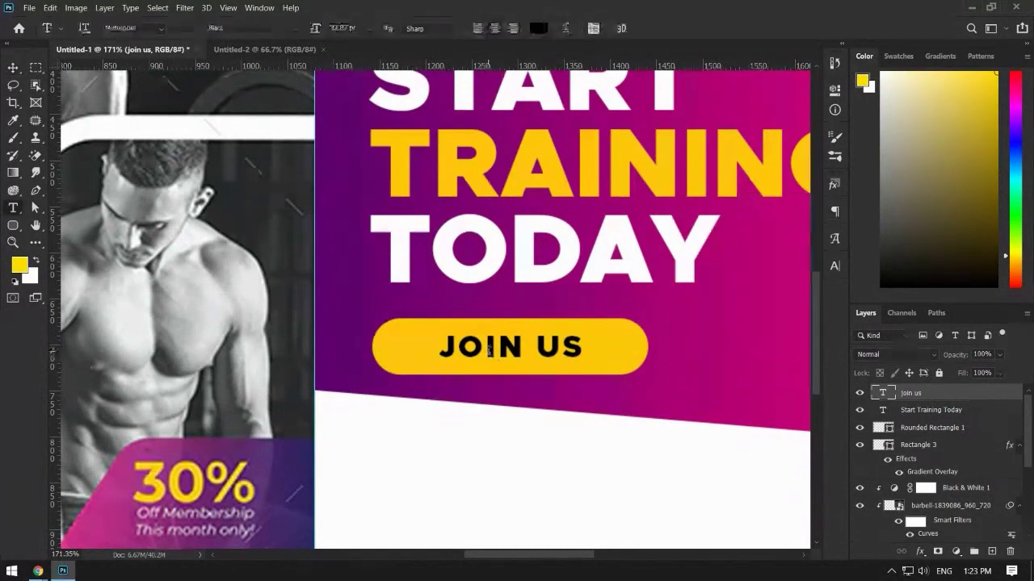
{"action": "left_click", "coordinate": [487, 349]}
{"action": "key", "text": "ctrl+a"}
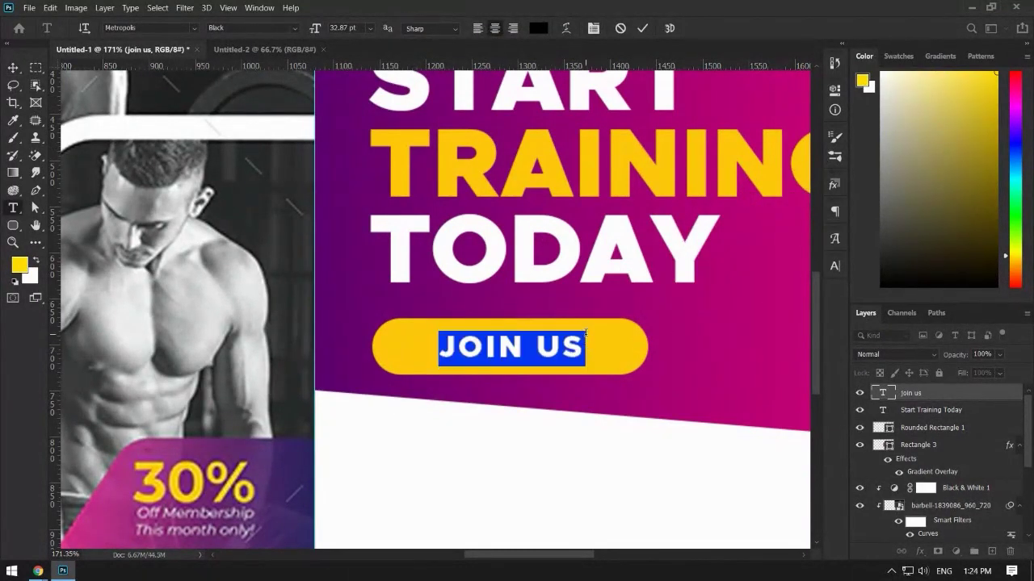
{"action": "type", "text": "CLICK HERE"}
{"action": "key", "text": "ctrl+Return"}
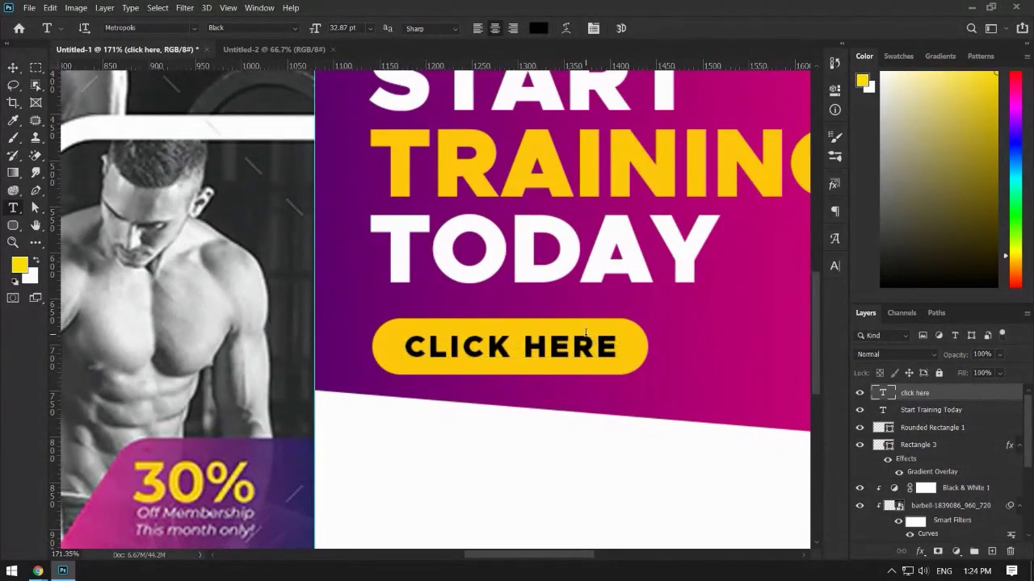
{"action": "key", "text": "ctrl+z"}
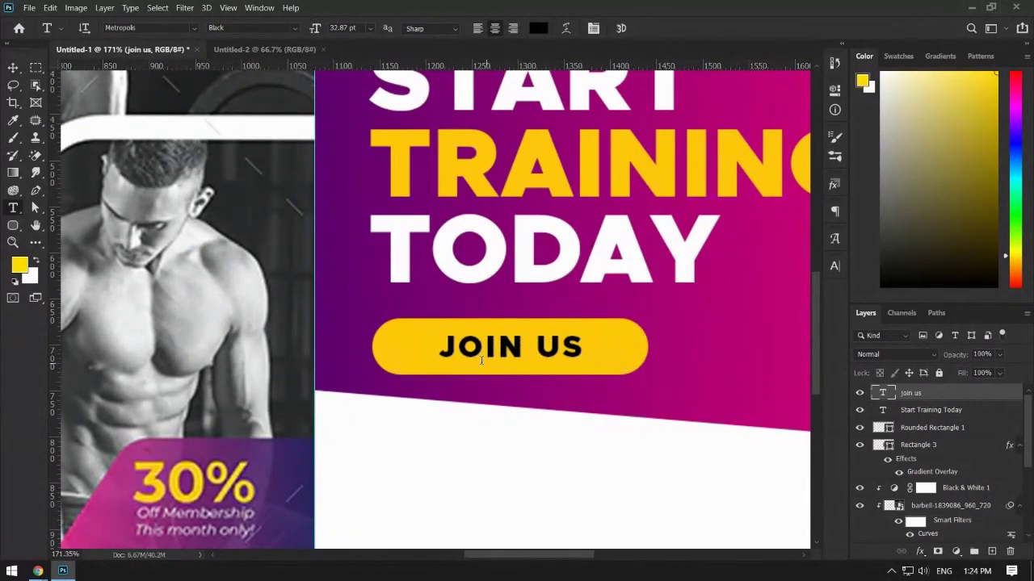
{"action": "key", "text": "v"}
{"action": "key", "text": "ctrl+0"}
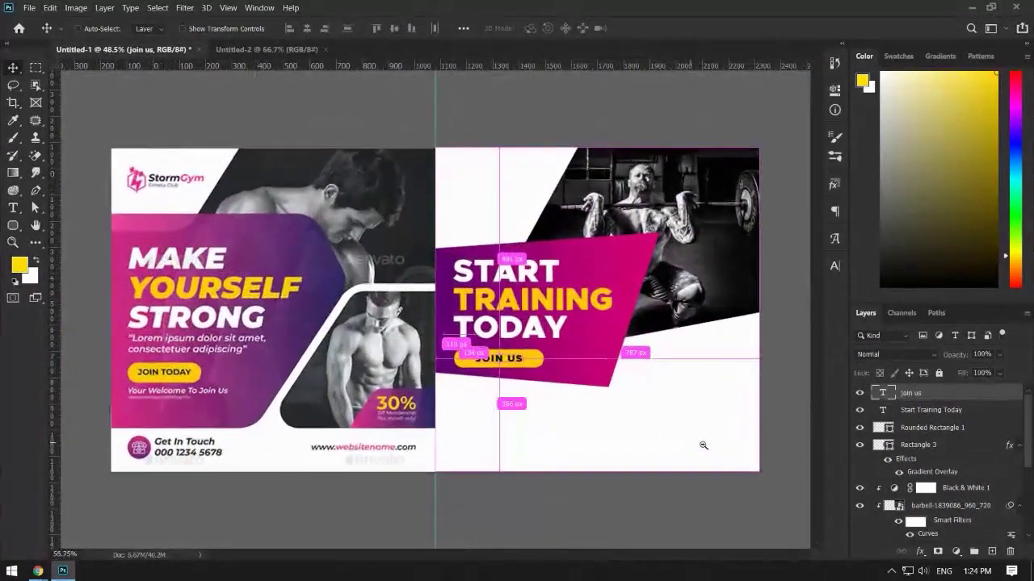
Lower the magenta Rectangle 3 layer's opacity to 86% so the barbell photo shows through
{"action": "key", "text": "ctrl+plus"}
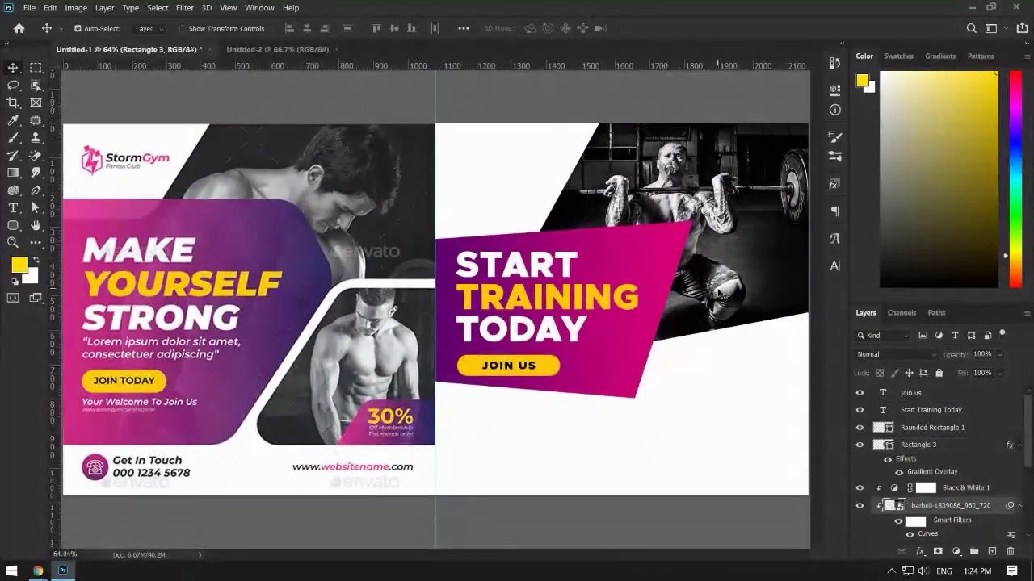
{"action": "left_click_drag", "start_coordinate": [961, 356], "coordinate": [955, 360]}
{"action": "scroll", "coordinate": [710, 423], "scroll_direction": "down", "scroll_amount": 1}
{"action": "scroll", "coordinate": [711, 423], "scroll_direction": "down", "scroll_amount": 1}
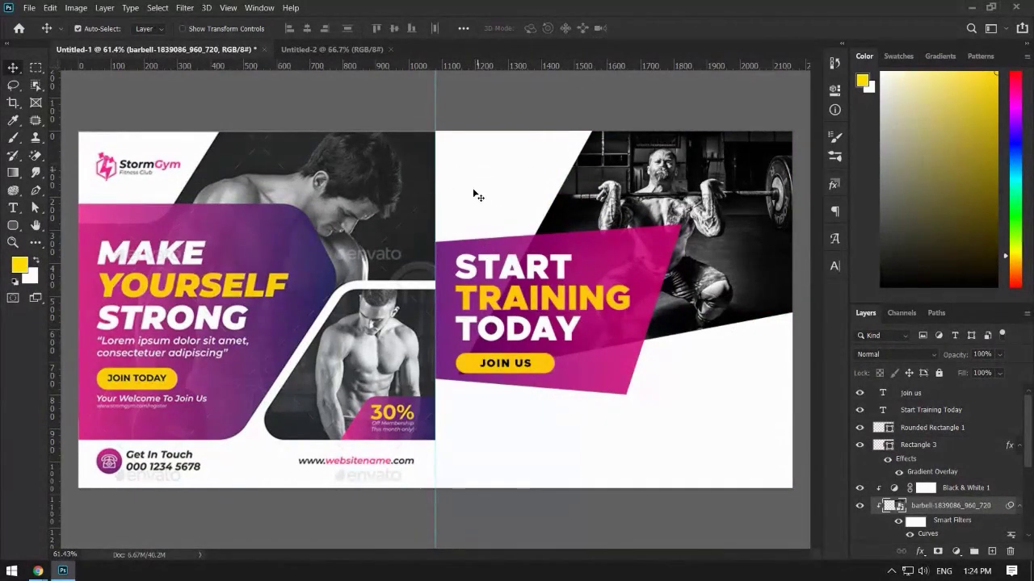
{"action": "left_click", "coordinate": [13, 225]}
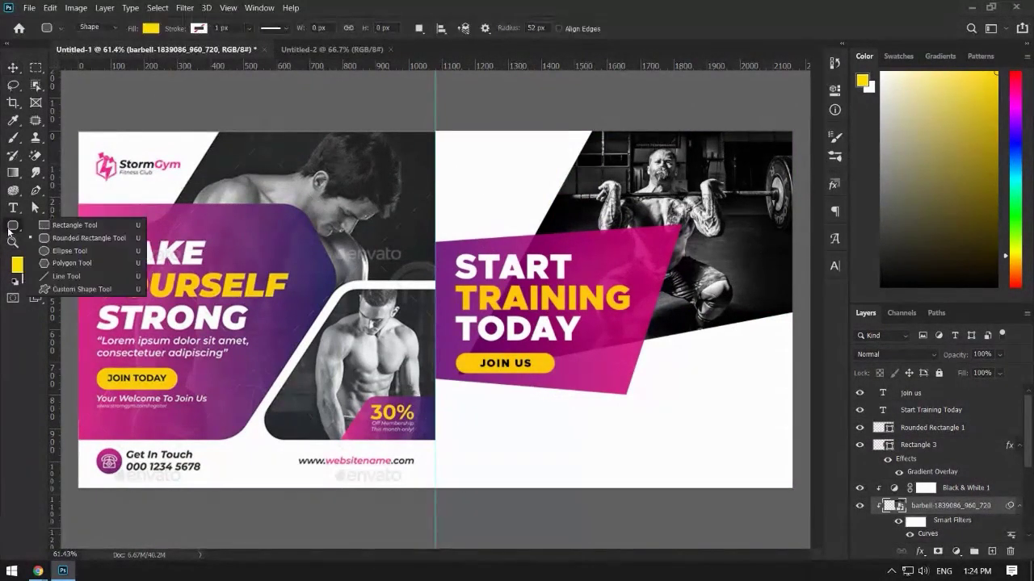
Draw a Hexagon custom shape in the white area above the magenta shape
{"action": "left_click", "coordinate": [81, 288]}
{"action": "scroll", "coordinate": [554, 192], "scroll_direction": "up", "scroll_amount": 3}
{"action": "scroll", "coordinate": [485, 190], "scroll_direction": "up", "scroll_amount": 2}
{"action": "left_click", "coordinate": [540, 29]}
{"action": "scroll", "coordinate": [509, 161], "scroll_direction": "down", "scroll_amount": 4}
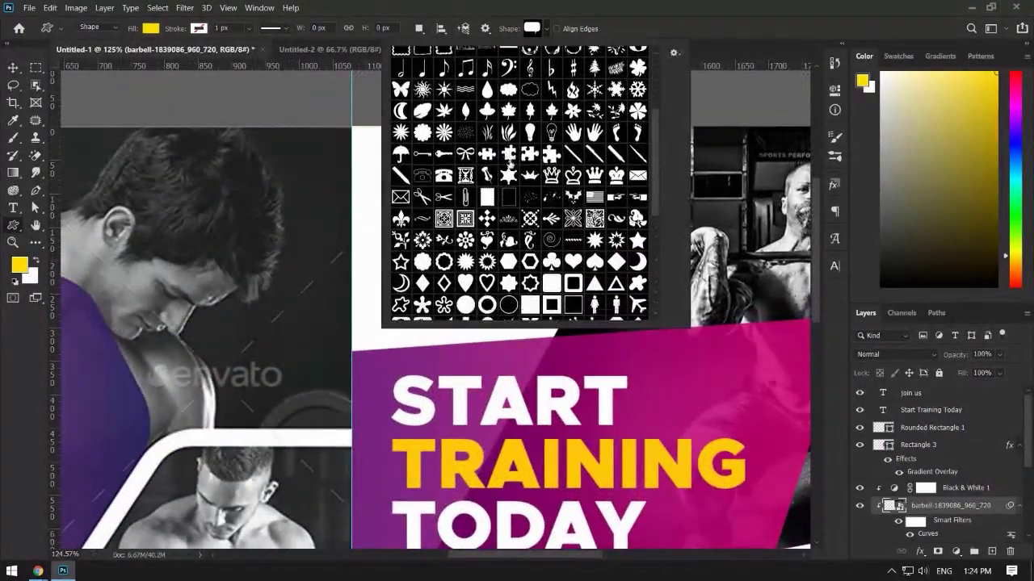
{"action": "scroll", "coordinate": [512, 251], "scroll_direction": "down", "scroll_amount": 3}
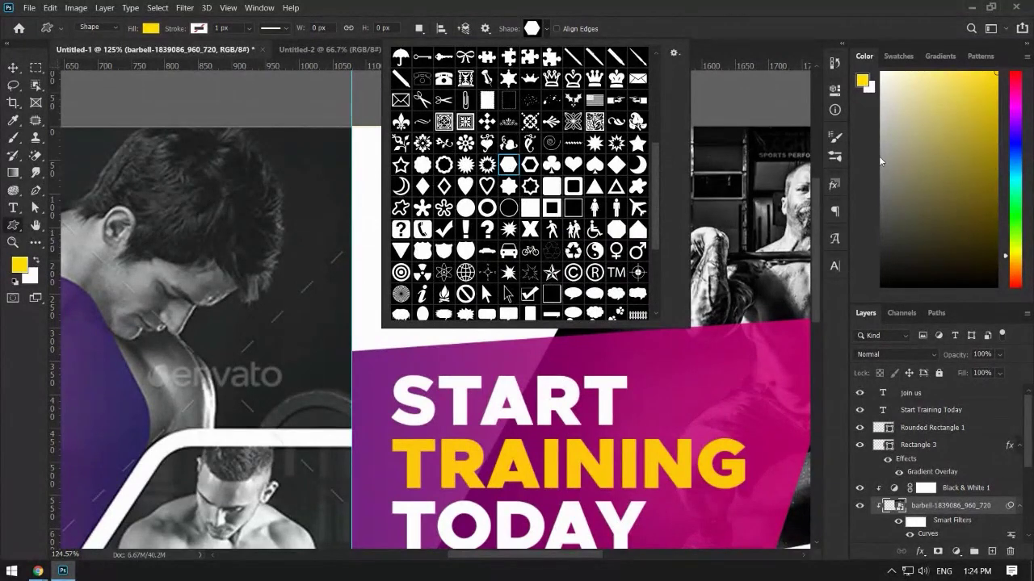
{"action": "left_click", "coordinate": [861, 25]}
{"action": "mouse_move", "coordinate": [415, 176]}
{"action": "left_mouse_down"}
{"action": "mouse_move", "coordinate": [512, 268]}
{"action": "mouse_move", "coordinate": [516, 172]}
{"action": "mouse_move", "coordinate": [529, 275]}
{"action": "left_mouse_up"}
{"action": "key", "text": "ctrl+t"}
{"action": "key", "text": "Return"}
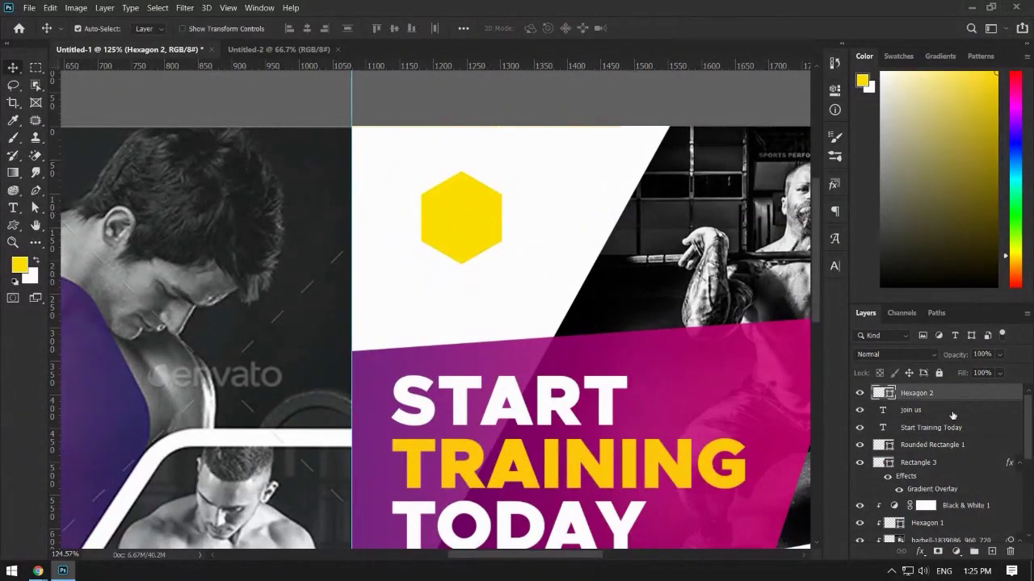
Paste the gradient style onto the hexagon and set its overlay angle to 90° with adjusted scale
{"action": "right_click", "coordinate": [932, 393]}
{"action": "left_click", "coordinate": [814, 313]}
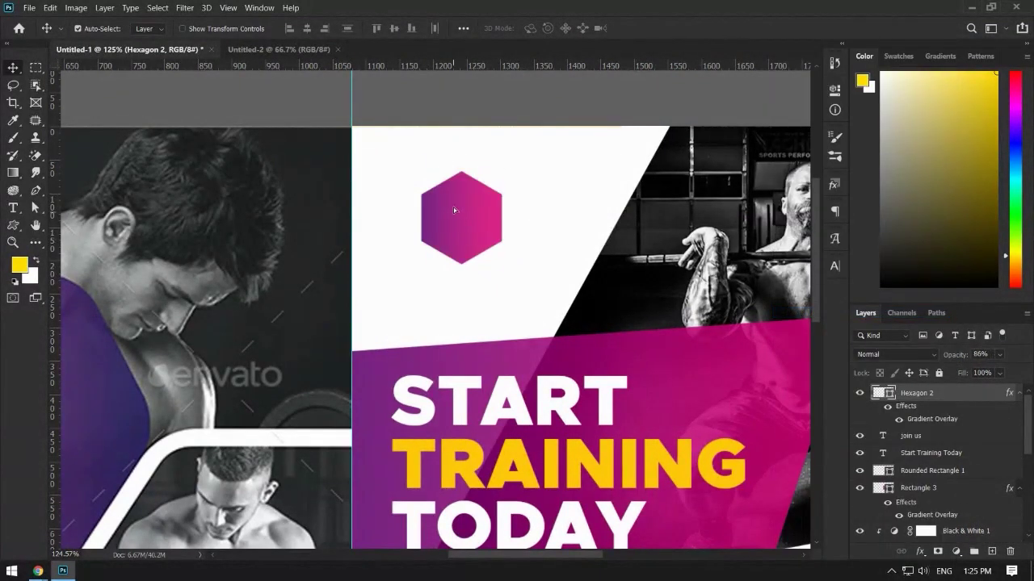
{"action": "left_click_drag", "start_coordinate": [456, 212], "coordinate": [457, 194]}
{"action": "double_click", "coordinate": [923, 419]}
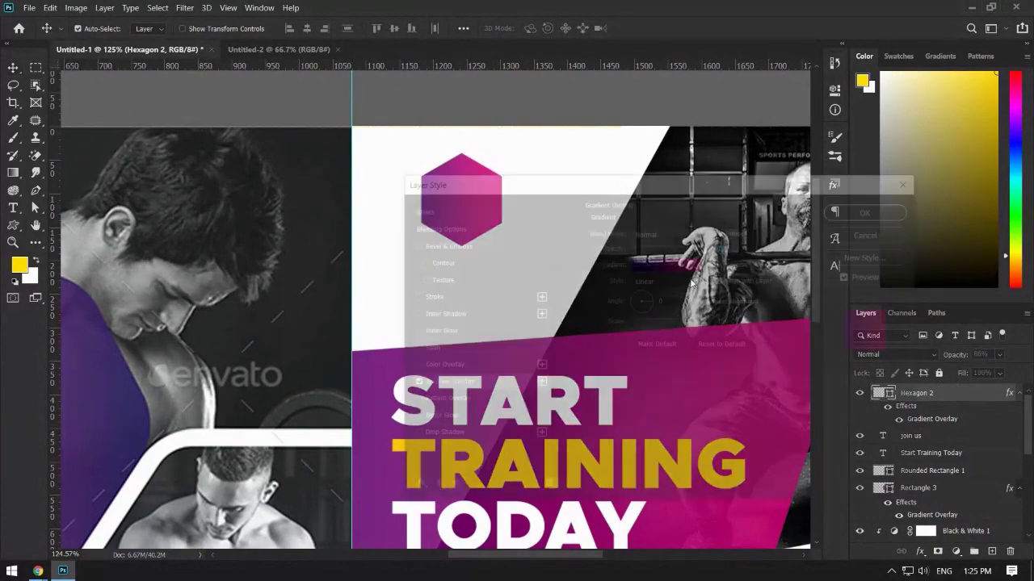
{"action": "left_click", "coordinate": [641, 291]}
{"action": "left_click_drag", "start_coordinate": [596, 183], "coordinate": [643, 255]}
{"action": "mouse_move", "coordinate": [753, 395]}
{"action": "left_mouse_down"}
{"action": "mouse_move", "coordinate": [689, 397]}
{"action": "mouse_move", "coordinate": [752, 395]}
{"action": "left_mouse_up"}
{"action": "left_click_drag", "start_coordinate": [482, 224], "coordinate": [482, 207]}
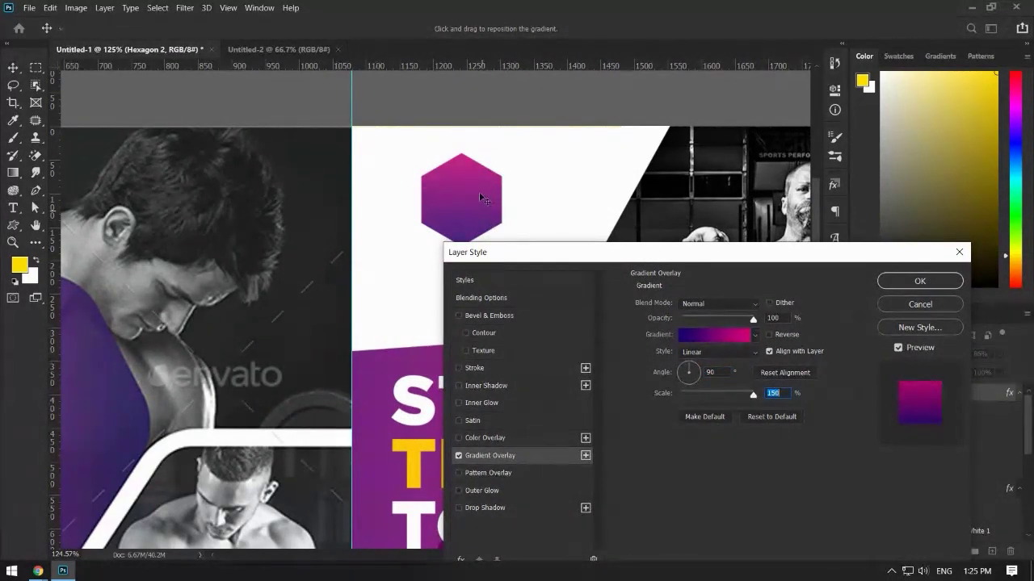
{"action": "left_click", "coordinate": [890, 283]}
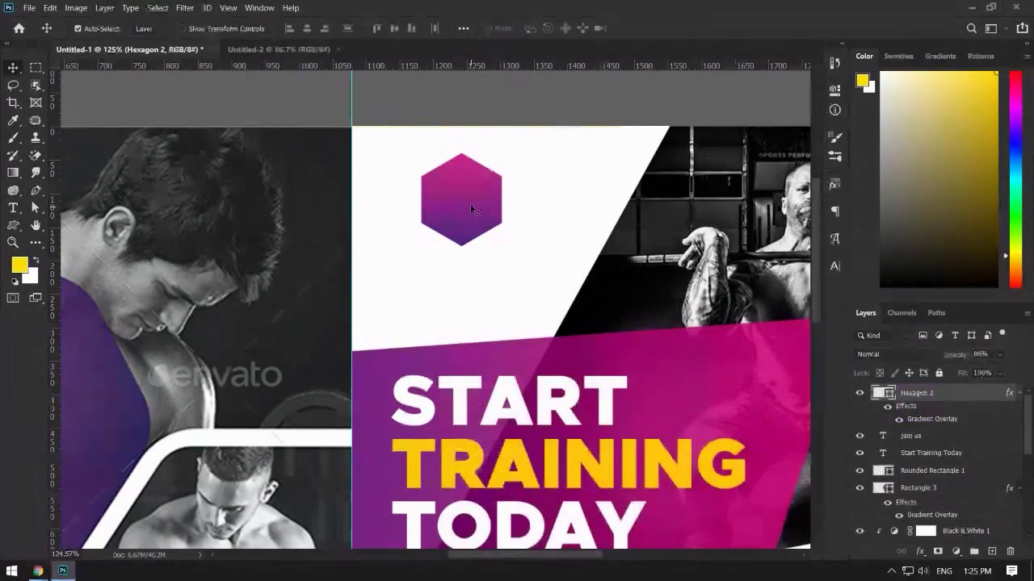
Shrink the filled hexagon slightly
{"action": "key", "text": "ctrl+t"}
{"action": "left_click_drag", "start_coordinate": [504, 244], "coordinate": [493, 232]}
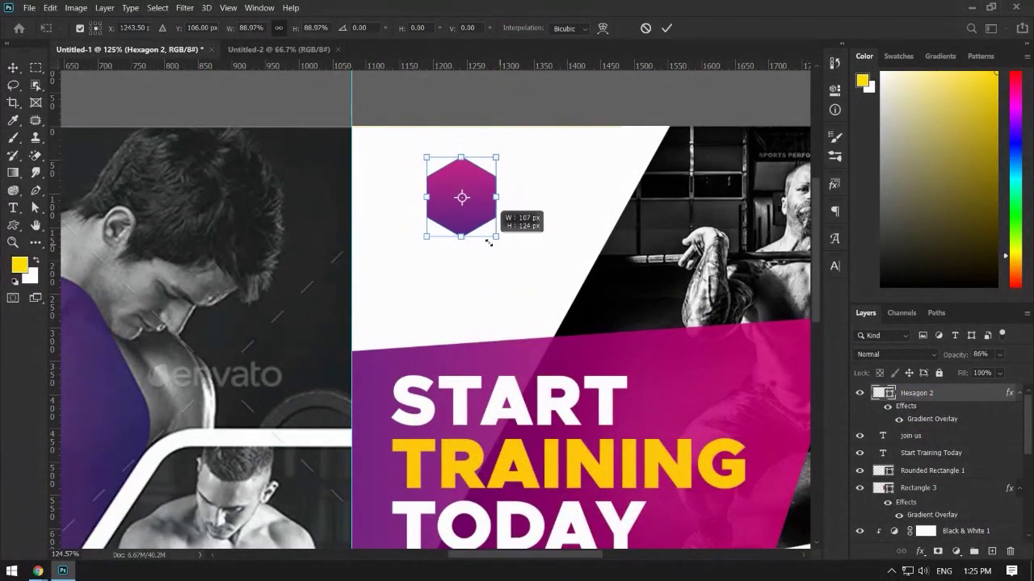
{"action": "scroll", "coordinate": [478, 202], "scroll_direction": "up", "scroll_amount": 2}
{"action": "scroll", "coordinate": [478, 202], "scroll_direction": "up", "scroll_amount": 1}
{"action": "key", "text": "Return"}
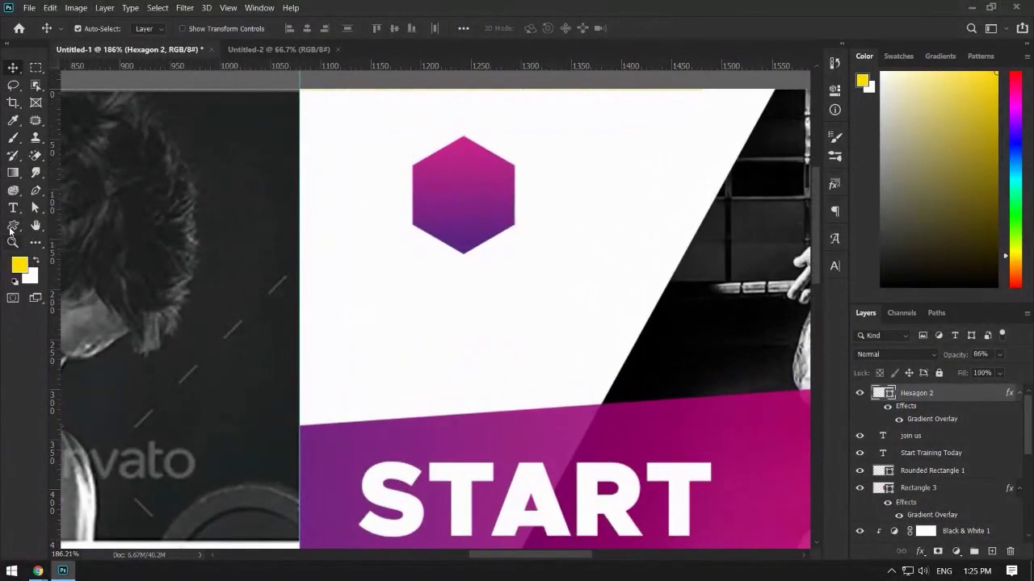
Draw a hexagon frame shape, rotate it upright and place it beside the purple hexagon
{"action": "left_click", "coordinate": [11, 228]}
{"action": "left_click", "coordinate": [545, 30]}
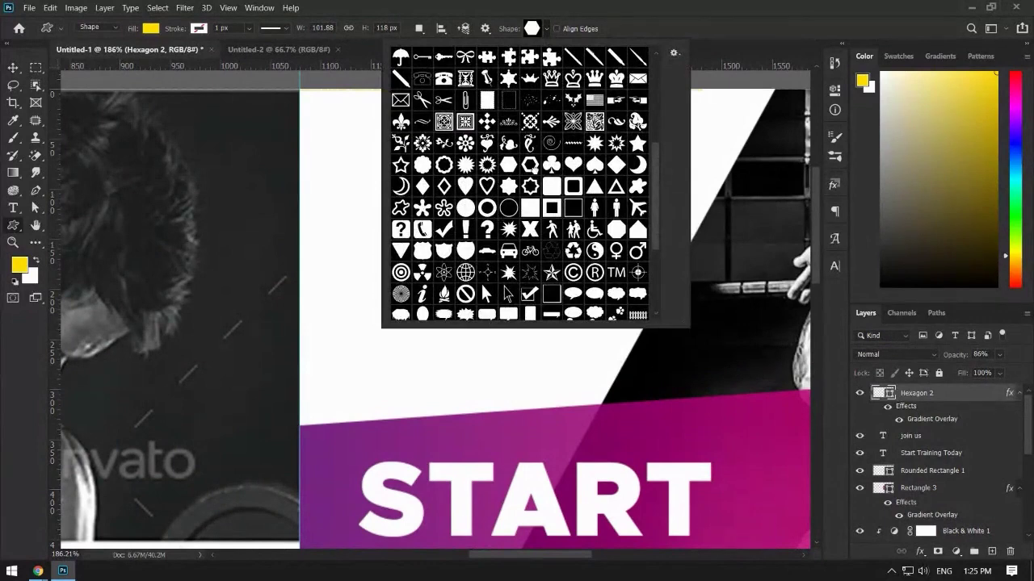
{"action": "left_click_drag", "start_coordinate": [338, 151], "coordinate": [461, 277]}
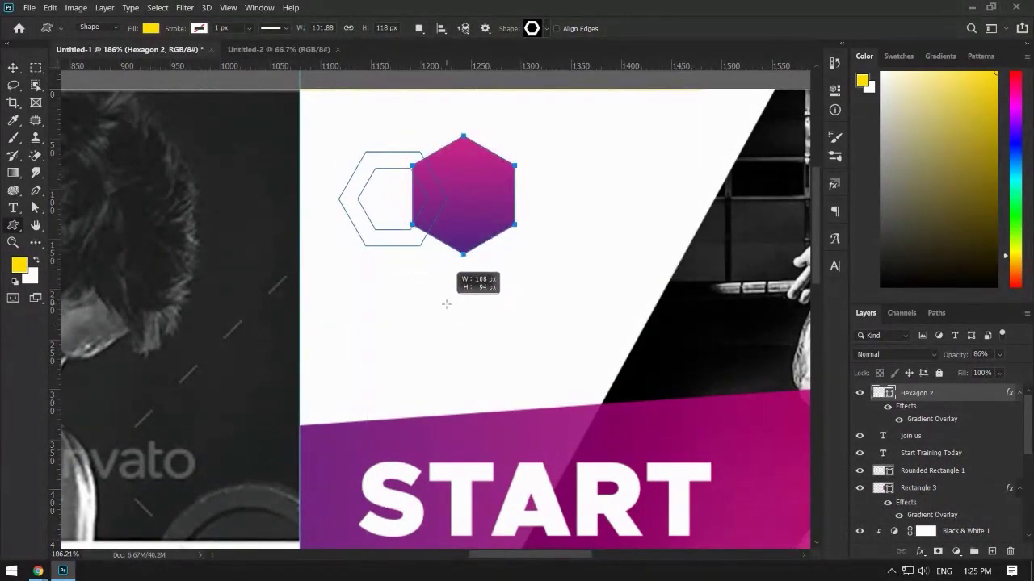
{"action": "key", "text": "v"}
{"action": "key", "text": "ctrl+t"}
{"action": "mouse_move", "coordinate": [449, 256]}
{"action": "left_mouse_down"}
{"action": "mouse_move", "coordinate": [433, 134]}
{"action": "mouse_move", "coordinate": [450, 147]}
{"action": "left_mouse_up"}
{"action": "key", "text": "Return"}
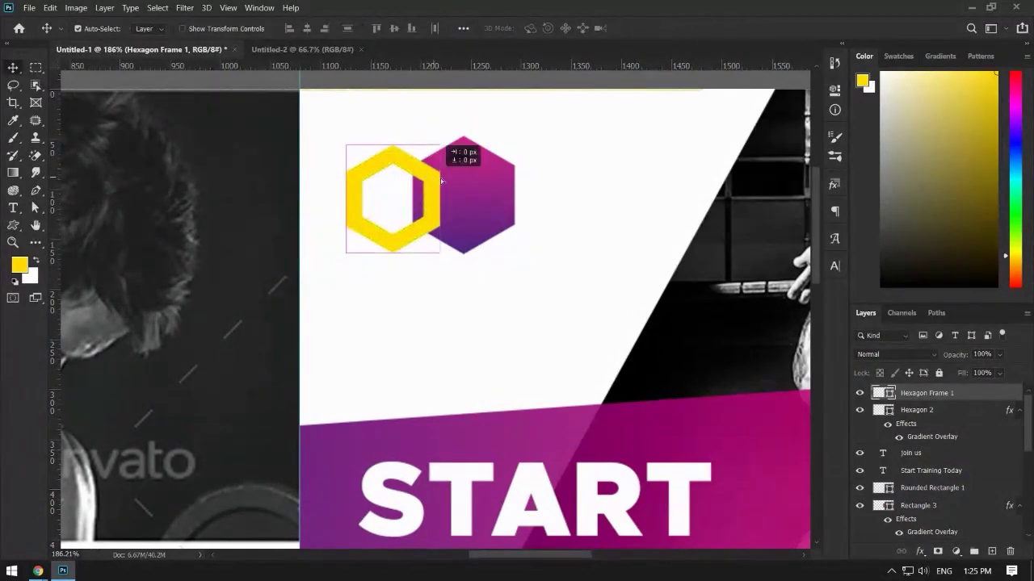
{"action": "left_click_drag", "start_coordinate": [305, 197], "coordinate": [482, 196]}
Copy Hexagon 2's gradient style onto Hexagon Frame 1, delete Hexagon 2, and move the frame top-left
{"action": "left_click", "coordinate": [483, 196]}
{"action": "right_click", "coordinate": [970, 421]}
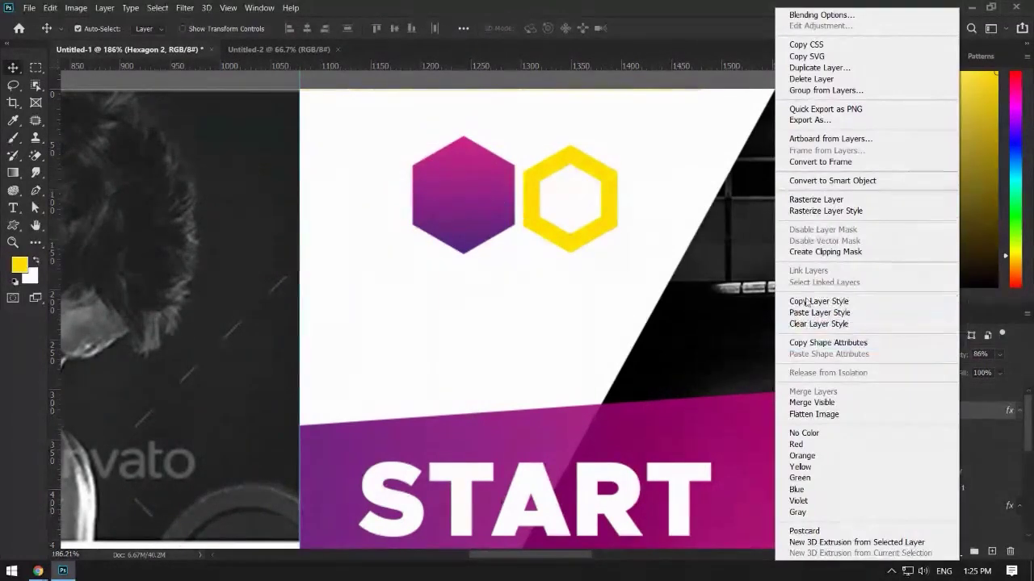
{"action": "left_click", "coordinate": [872, 301]}
{"action": "right_click", "coordinate": [945, 399]}
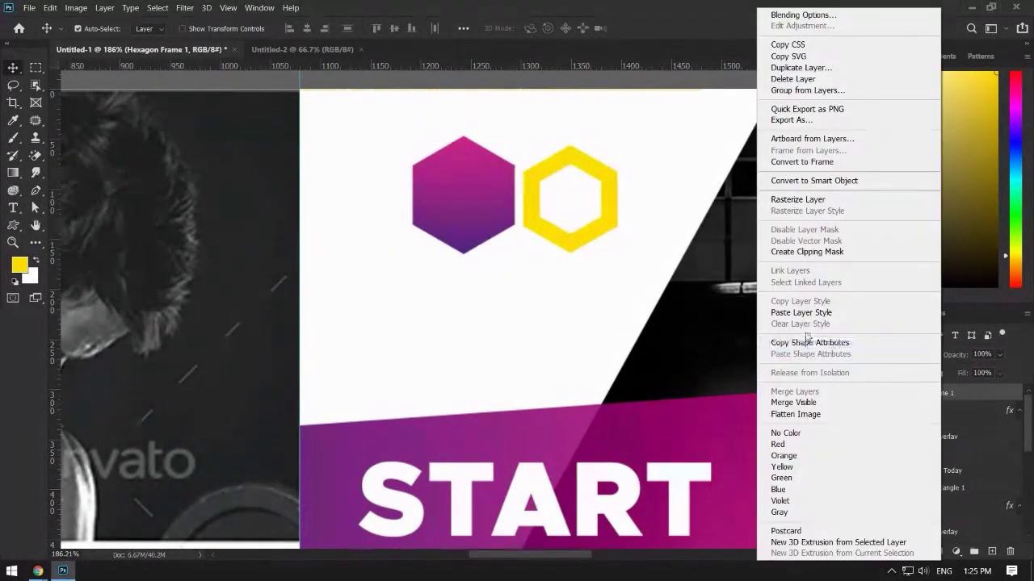
{"action": "left_click", "coordinate": [840, 314]}
{"action": "left_click", "coordinate": [933, 437]}
{"action": "key", "text": "Delete"}
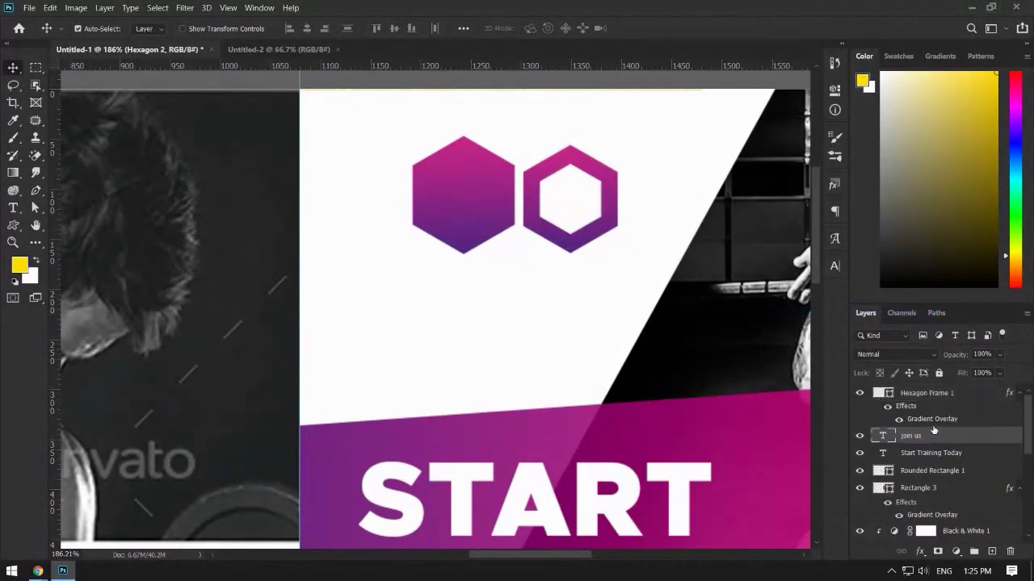
{"action": "mouse_move", "coordinate": [575, 249]}
{"action": "left_mouse_down"}
{"action": "mouse_move", "coordinate": [481, 219]}
{"action": "mouse_move", "coordinate": [478, 246]}
{"action": "left_mouse_up"}
{"action": "key", "text": "ctrl+t"}
Change the duplicated R text to 'RIGHT FIT' and scale it to sit under the logo
{"action": "key", "text": "Return"}
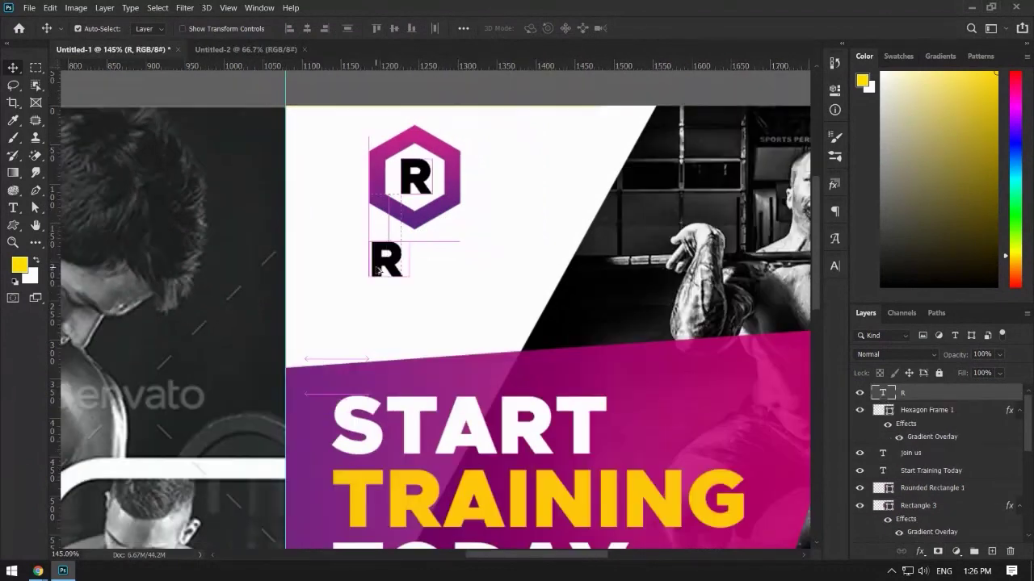
{"action": "double_click", "coordinate": [375, 265]}
{"action": "type", "text": "R"}
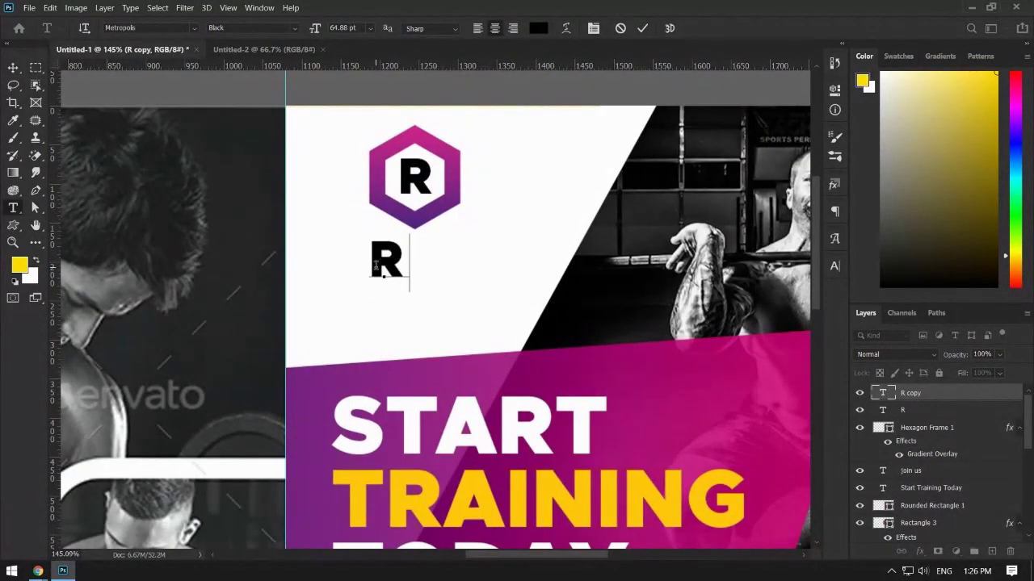
{"action": "type", "text": "IGHT FIT"}
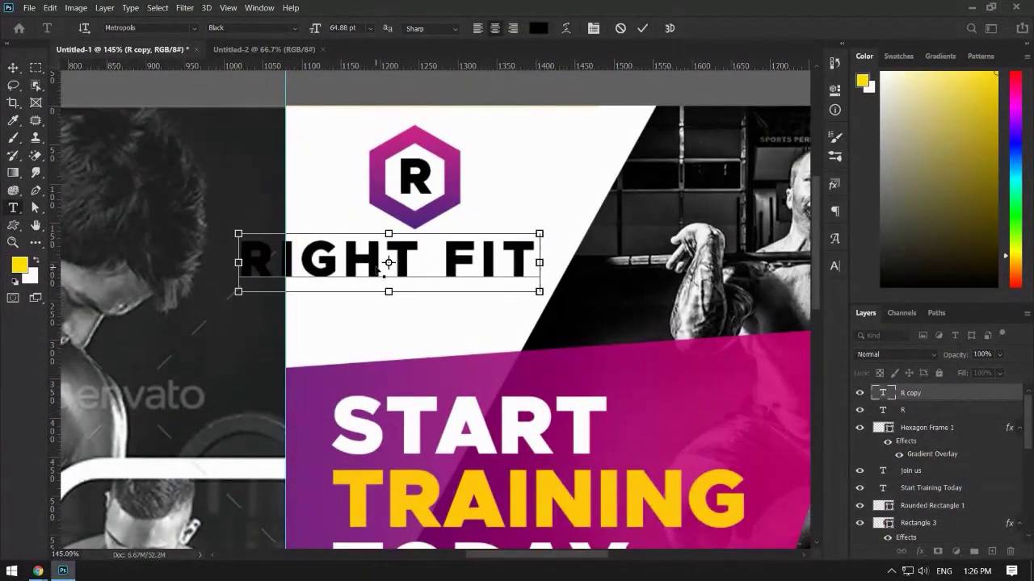
{"action": "key", "text": "ctrl+Return"}
{"action": "key", "text": "ctrl+t"}
{"action": "left_click_drag", "start_coordinate": [237, 265], "coordinate": [320, 265]}
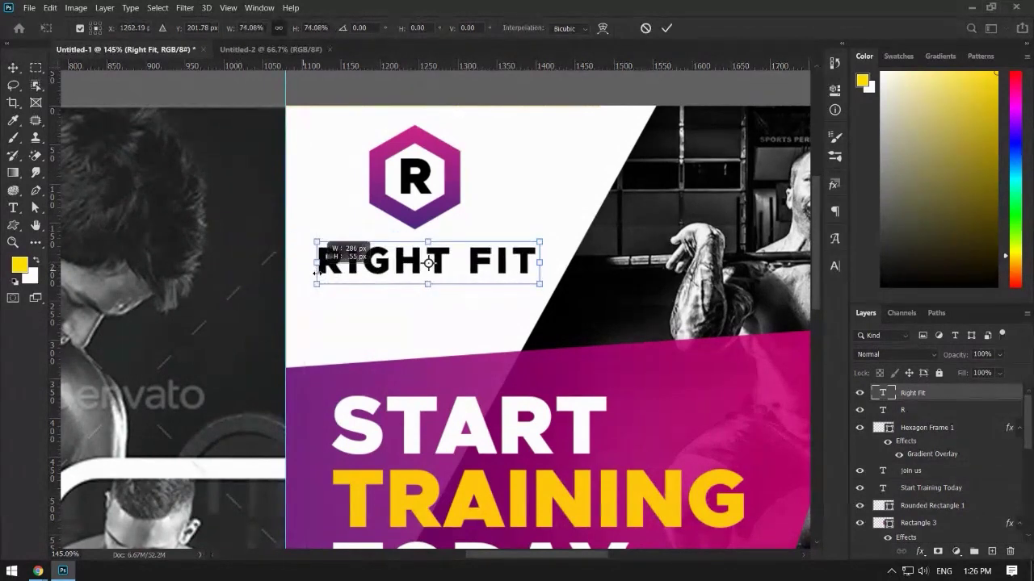
{"action": "key", "text": "Return"}
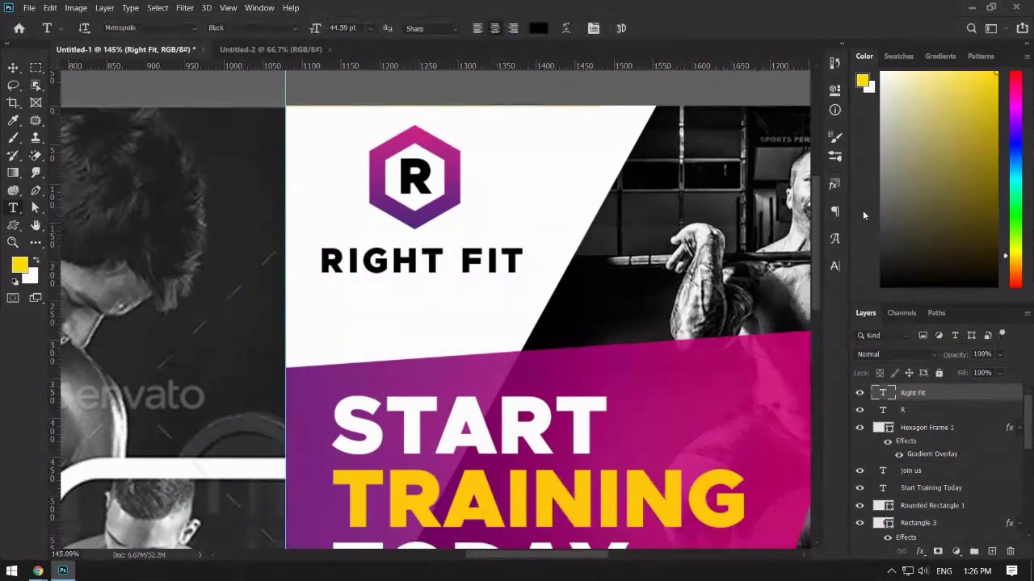
Set the word FIT to Regular weight with tracking 0 and nudge RIGHT FIT into place
{"action": "left_click_drag", "start_coordinate": [456, 265], "coordinate": [528, 266]}
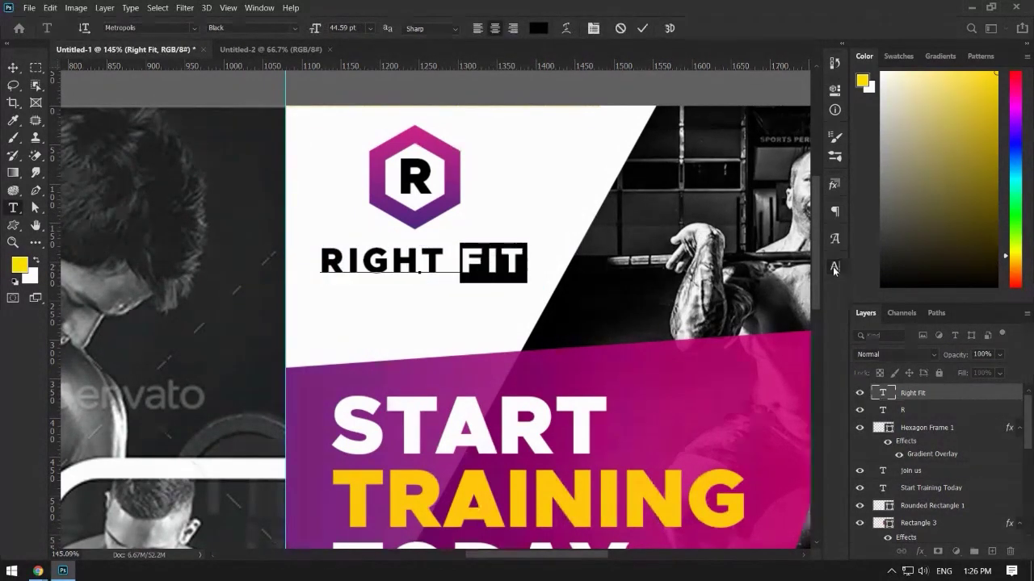
{"action": "left_click", "coordinate": [834, 265]}
{"action": "left_click", "coordinate": [794, 286]}
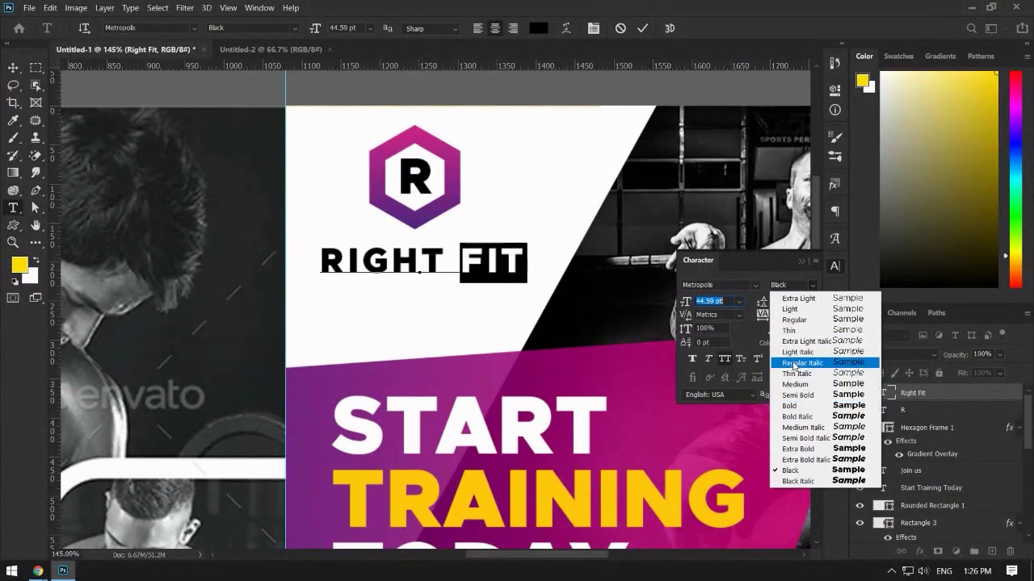
{"action": "left_click", "coordinate": [797, 331]}
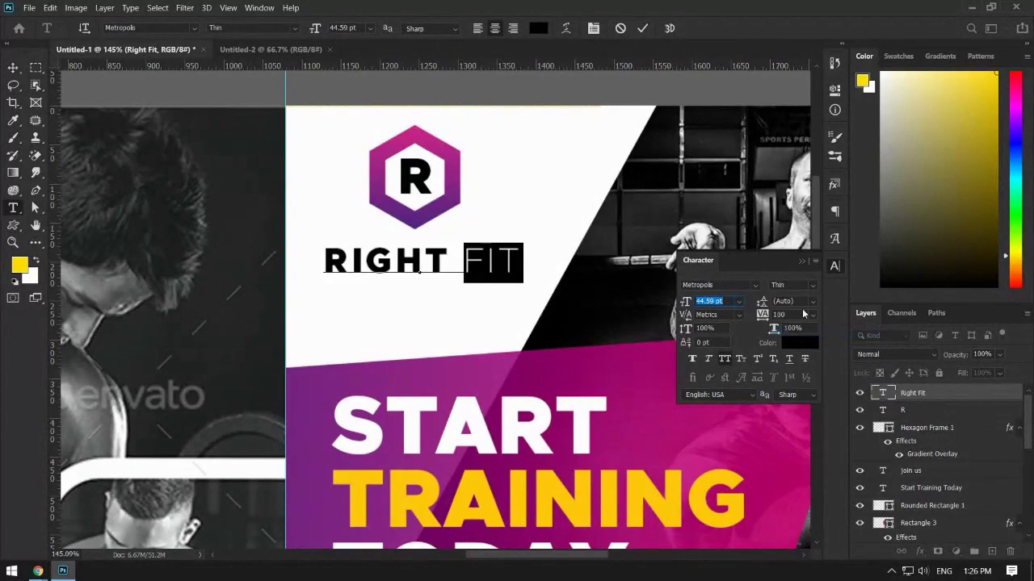
{"action": "left_click", "coordinate": [811, 290]}
{"action": "left_click", "coordinate": [792, 328]}
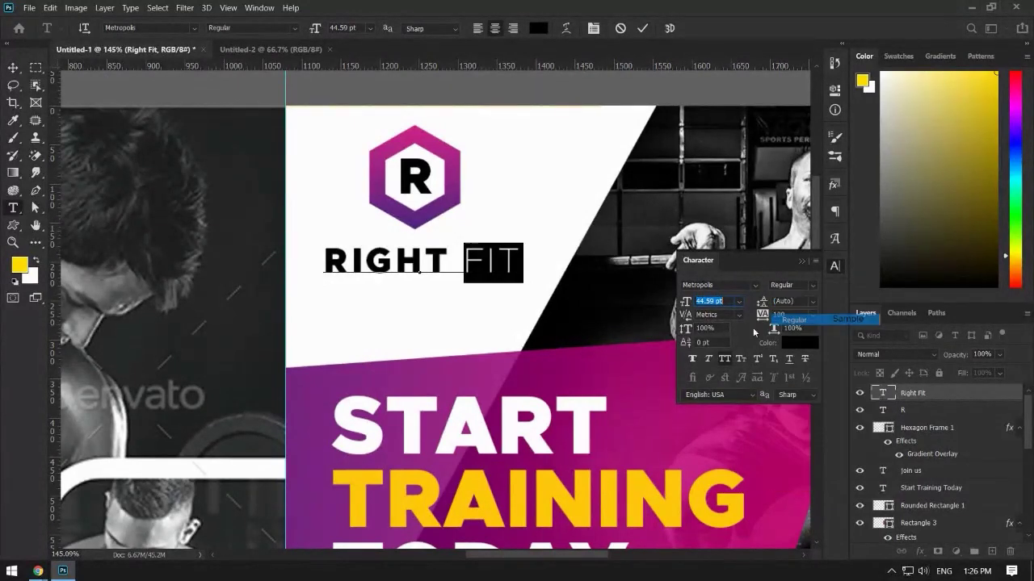
{"action": "key", "text": "ctrl+Return"}
{"action": "left_click", "coordinate": [812, 315]}
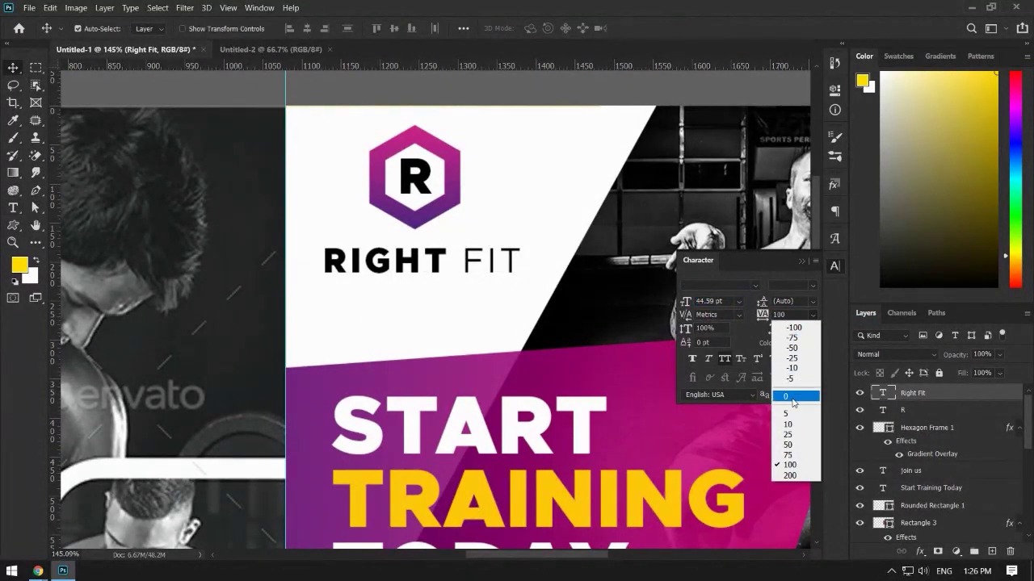
{"action": "left_click", "coordinate": [795, 397]}
{"action": "mouse_move", "coordinate": [444, 272]}
{"action": "left_mouse_down"}
{"action": "mouse_move", "coordinate": [428, 262]}
{"action": "mouse_move", "coordinate": [443, 298]}
{"action": "left_mouse_up"}
Centre the four logo layers horizontally and nudge the R right inside the hexagon
{"action": "left_click", "coordinate": [923, 445], "text": "shift"}
{"action": "left_click", "coordinate": [306, 33]}
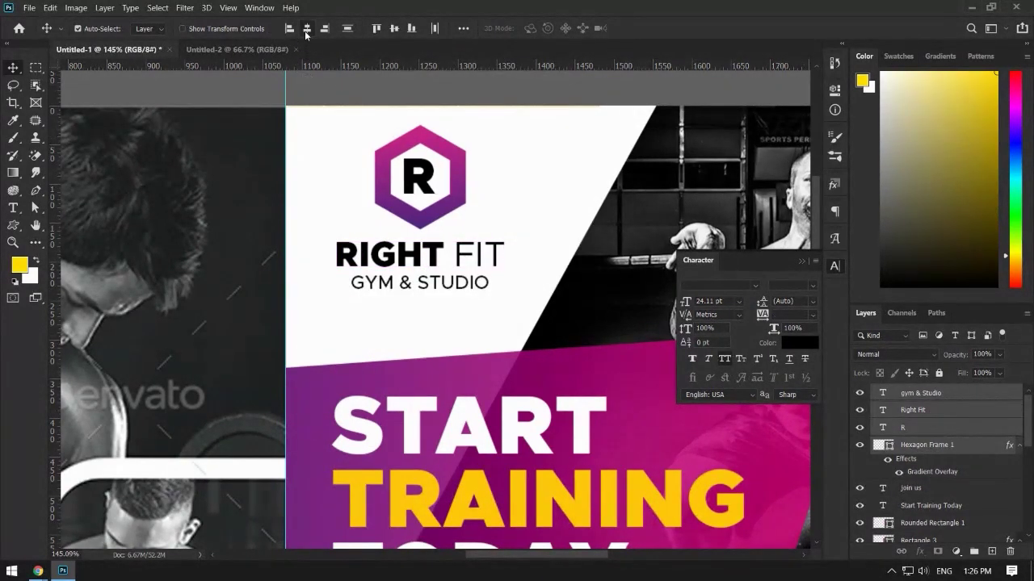
{"action": "left_click", "coordinate": [906, 429]}
{"action": "key", "text": "Right"}
{"action": "key", "text": "Right"}
{"action": "key", "text": "Right"}
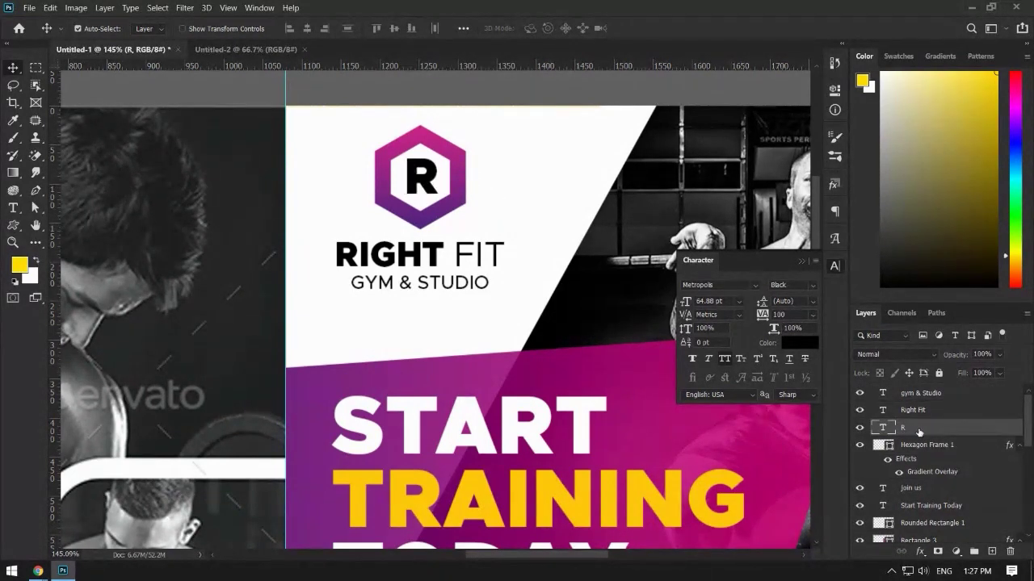
Try a light grey on the RIGHT FIT text, then cancel to keep it black
{"action": "left_click", "coordinate": [933, 412]}
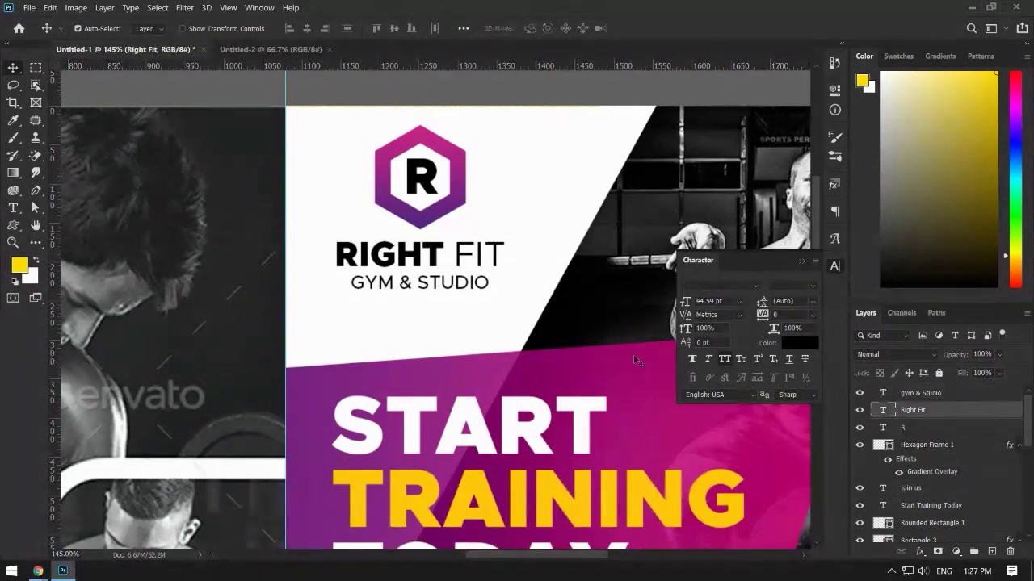
{"action": "key", "text": "t"}
{"action": "left_click", "coordinate": [542, 27]}
{"action": "left_click", "coordinate": [642, 365]}
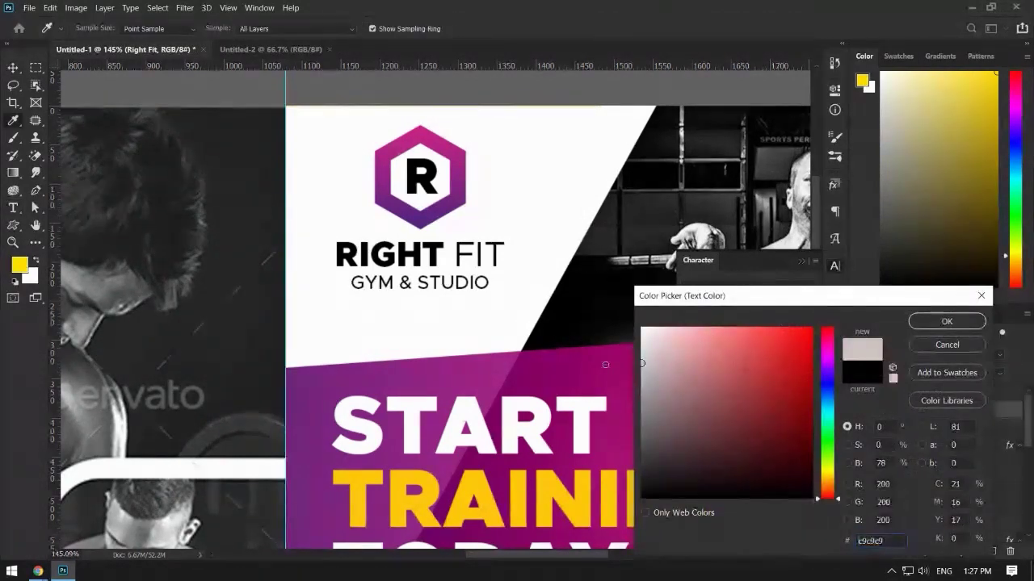
{"action": "left_click", "coordinate": [947, 345]}
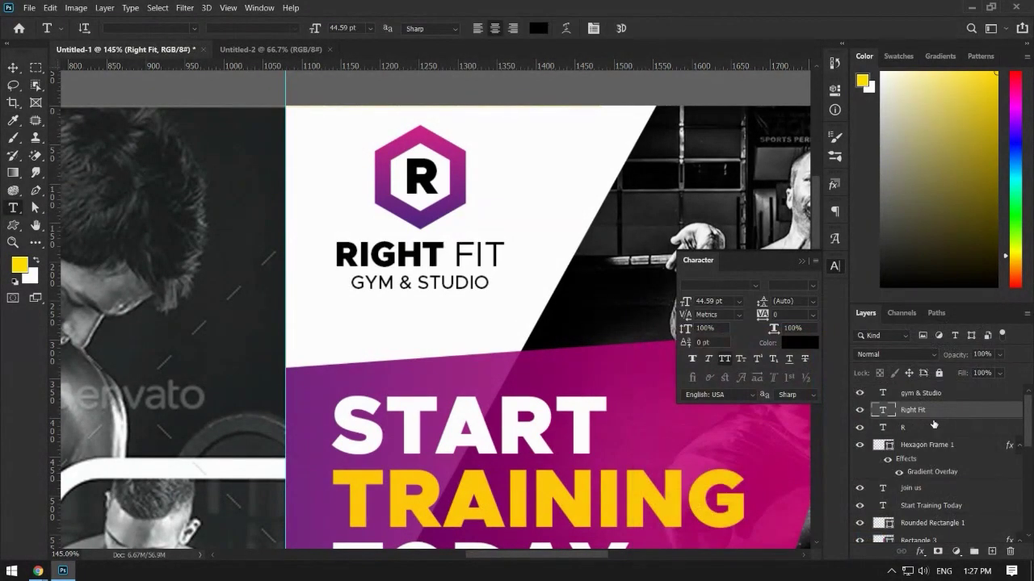
Colour the GYM & STUDIO text mid grey #858585 and reselect the four logo layers
{"action": "left_click", "coordinate": [920, 393]}
{"action": "left_click", "coordinate": [538, 28]}
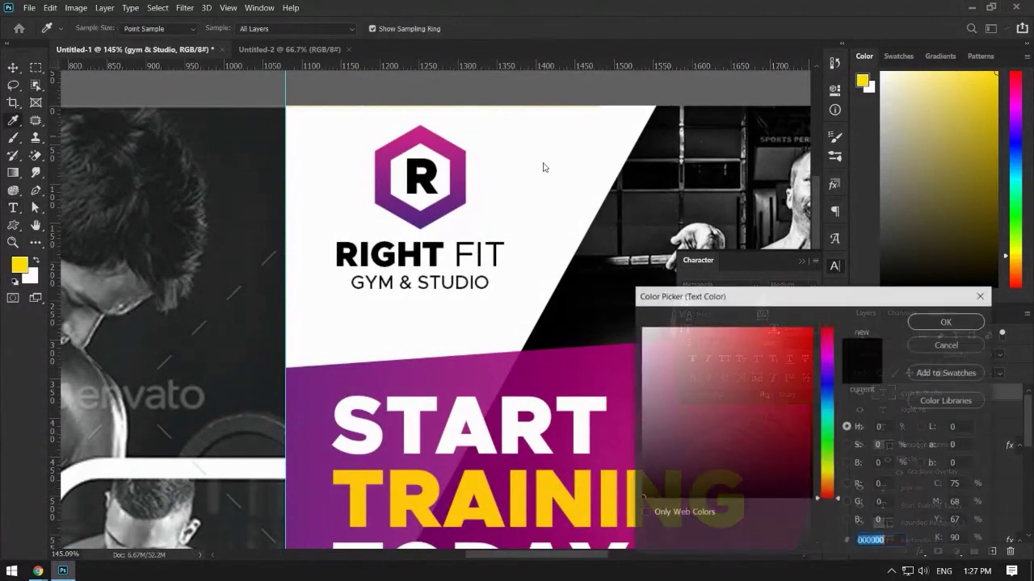
{"action": "left_click", "coordinate": [643, 409]}
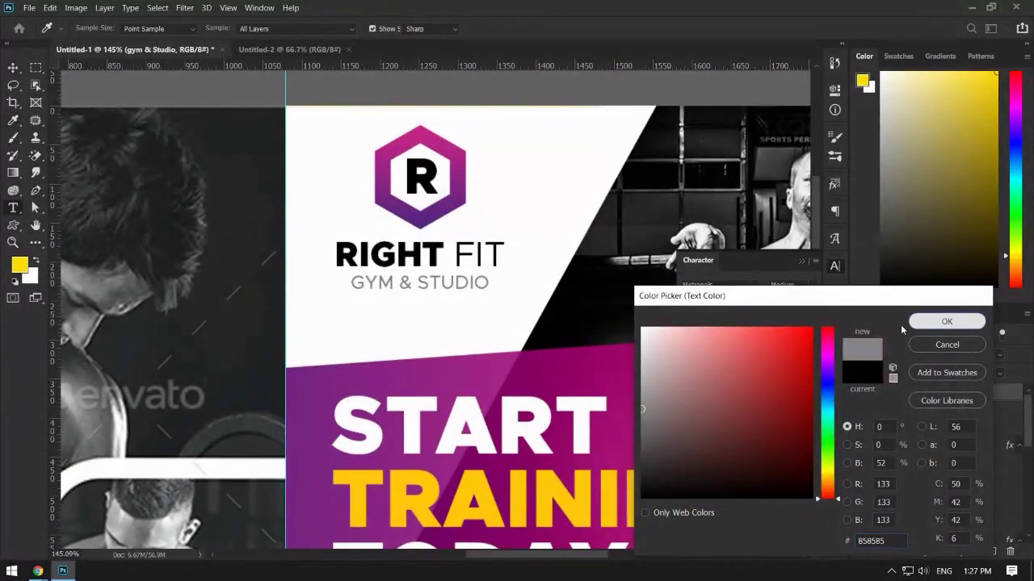
{"action": "left_click", "coordinate": [947, 322]}
{"action": "key", "text": "v"}
{"action": "scroll", "coordinate": [575, 319], "scroll_direction": "down", "scroll_amount": 3}
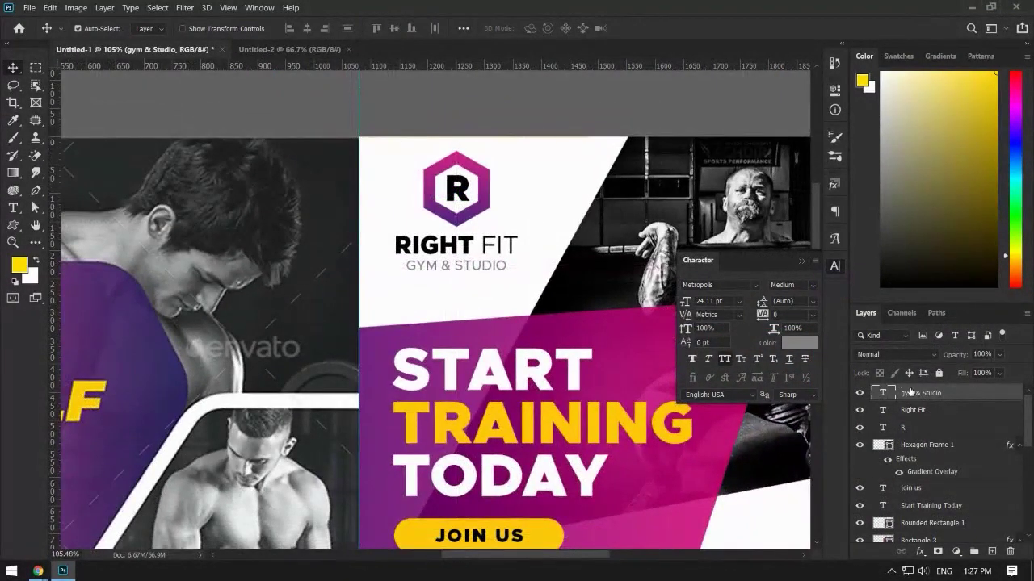
{"action": "left_click", "coordinate": [928, 445], "text": "shift"}
Group the logo layers into Group 1, enlarge it slightly, and fit the document on screen
{"action": "key", "text": "ctrl+g"}
{"action": "key", "text": "ctrl+t"}
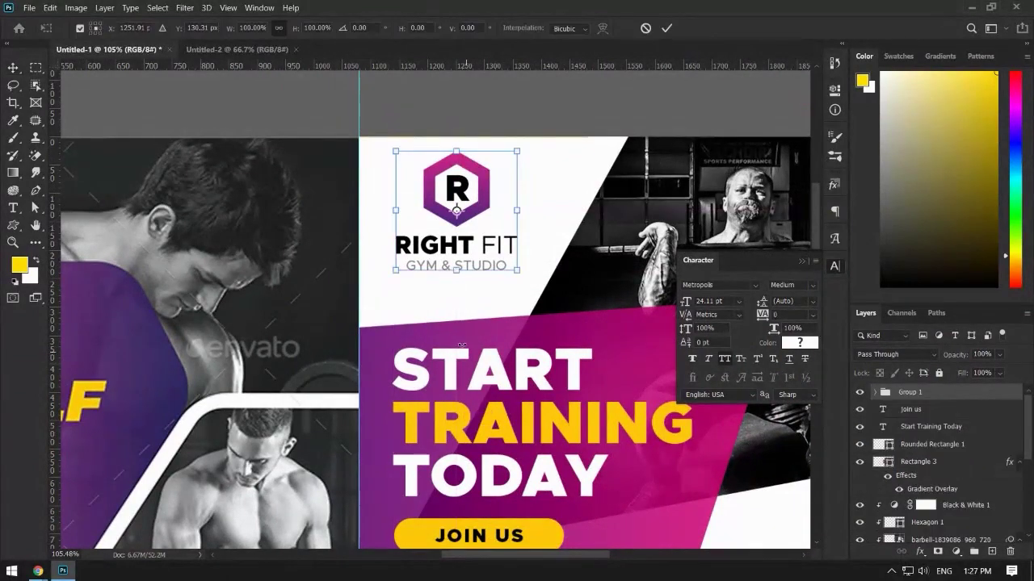
{"action": "left_click_drag", "start_coordinate": [457, 269], "coordinate": [457, 292]}
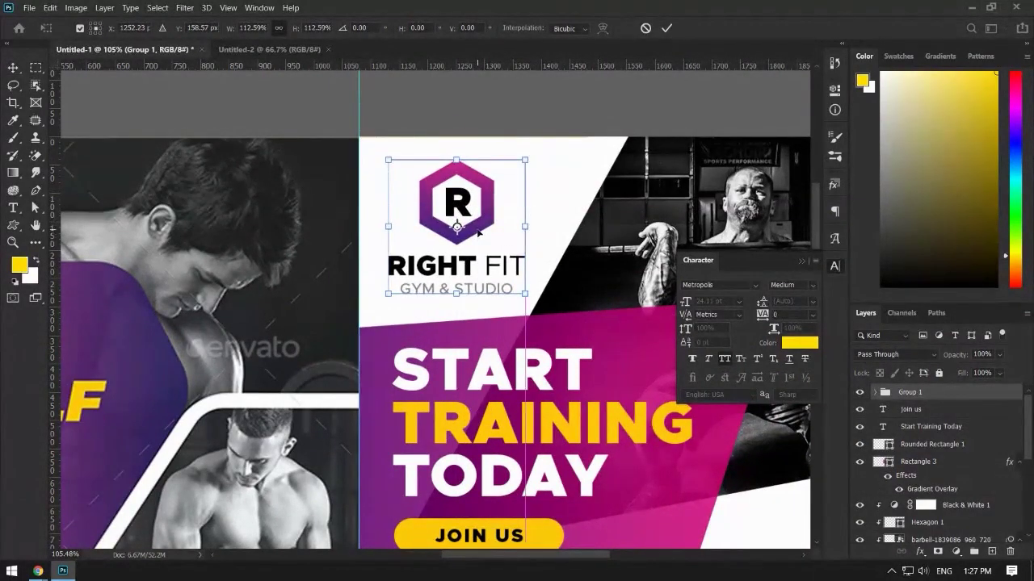
{"action": "key", "text": "Return"}
{"action": "key", "text": "ctrl+0"}
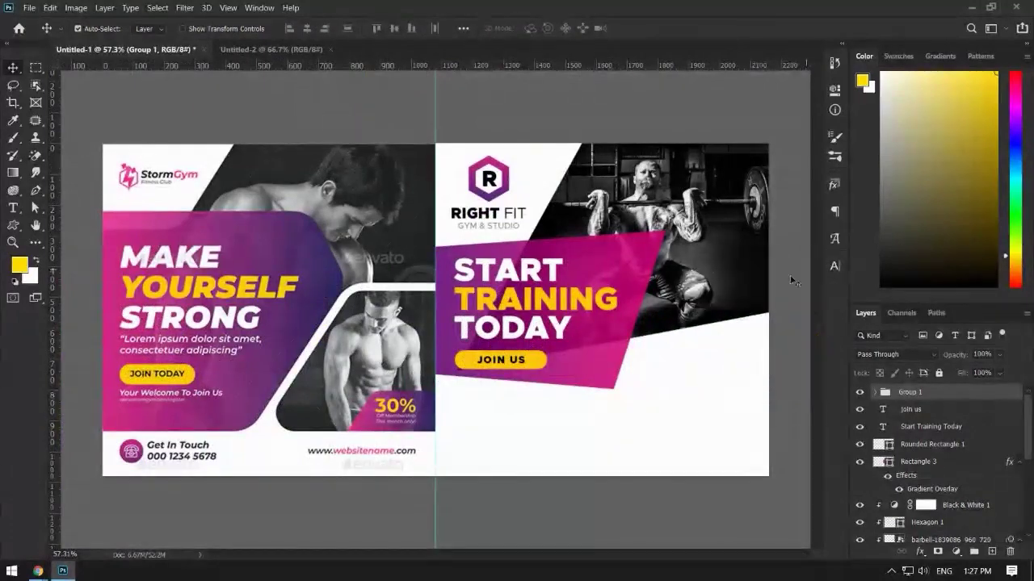
{"action": "key", "text": "ctrl+minus"}
{"action": "key", "text": "ctrl+0"}
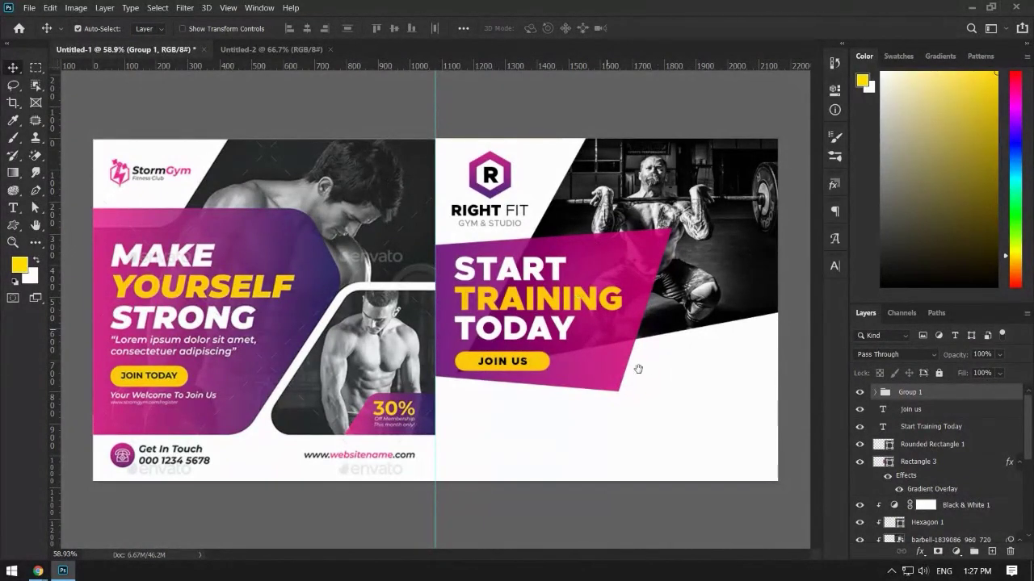
Make the Free Trial 30 days layer visible and select it
{"action": "scroll", "coordinate": [638, 369], "scroll_direction": "up", "scroll_amount": 1}
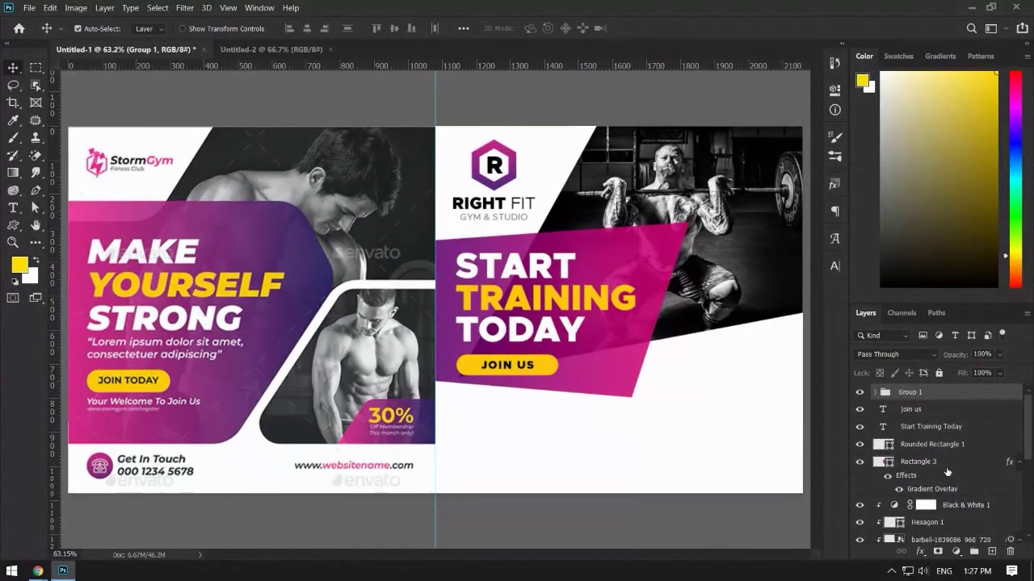
{"action": "scroll", "coordinate": [947, 471], "scroll_direction": "down", "scroll_amount": 5}
{"action": "left_click", "coordinate": [860, 465]}
{"action": "left_click", "coordinate": [928, 465]}
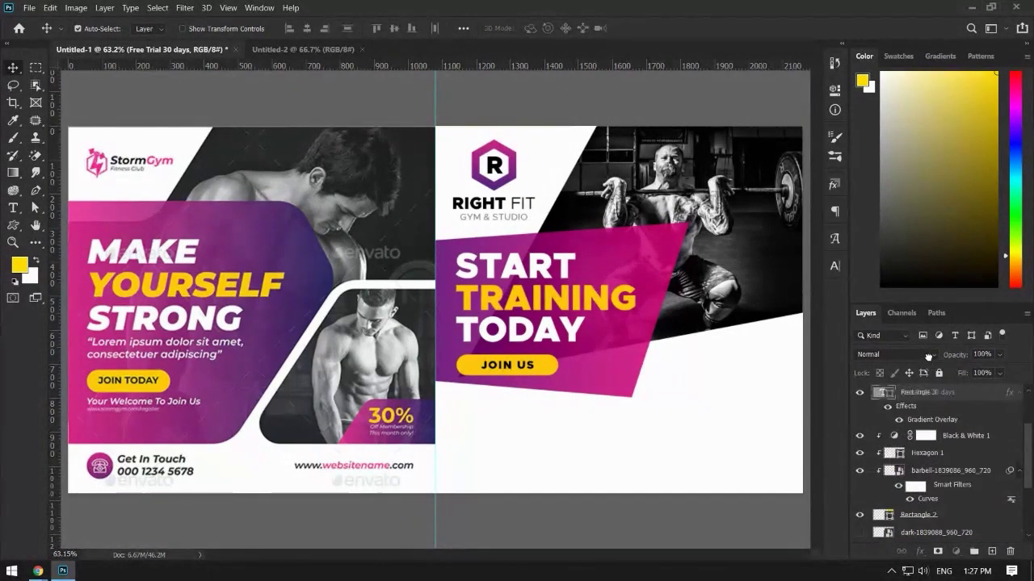
Raise the Free Trial 30 days layer in the stack and place the text below the magenta panel
{"action": "left_click_drag", "start_coordinate": [929, 357], "coordinate": [925, 392]}
{"action": "mouse_move", "coordinate": [581, 362]}
{"action": "left_mouse_down"}
{"action": "mouse_move", "coordinate": [692, 369]}
{"action": "mouse_move", "coordinate": [519, 318]}
{"action": "mouse_move", "coordinate": [524, 232]}
{"action": "mouse_move", "coordinate": [481, 437]}
{"action": "left_mouse_up"}
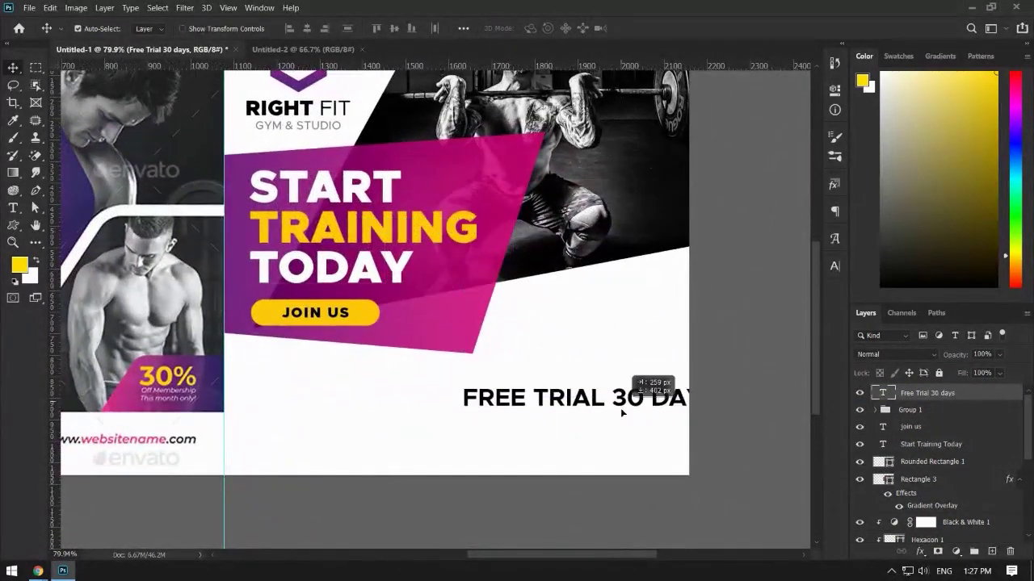
{"action": "left_click_drag", "start_coordinate": [630, 369], "coordinate": [628, 349]}
{"action": "key", "text": "v"}
{"action": "left_click_drag", "start_coordinate": [593, 386], "coordinate": [575, 386]}
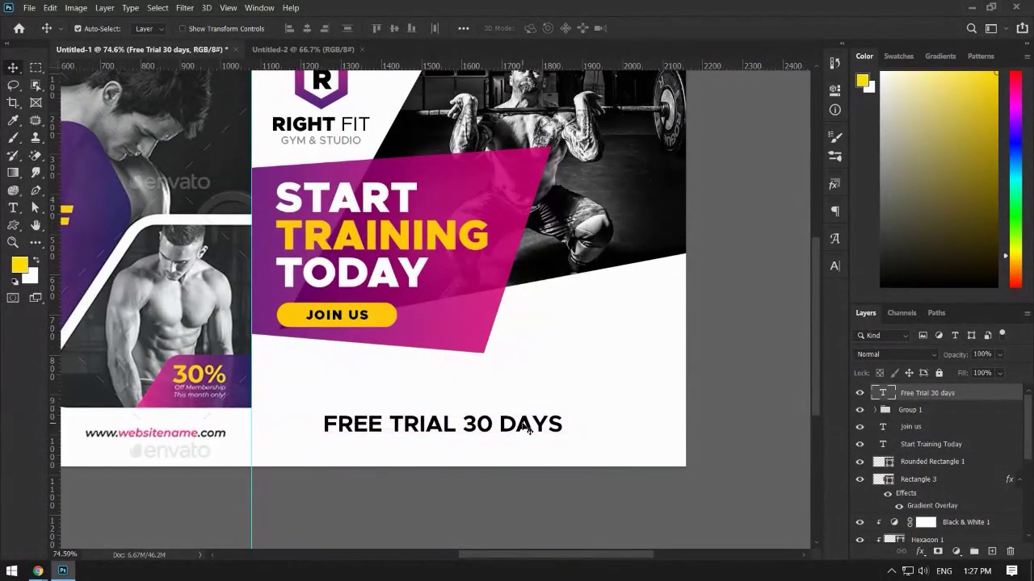
{"action": "left_click_drag", "start_coordinate": [525, 432], "coordinate": [506, 440]}
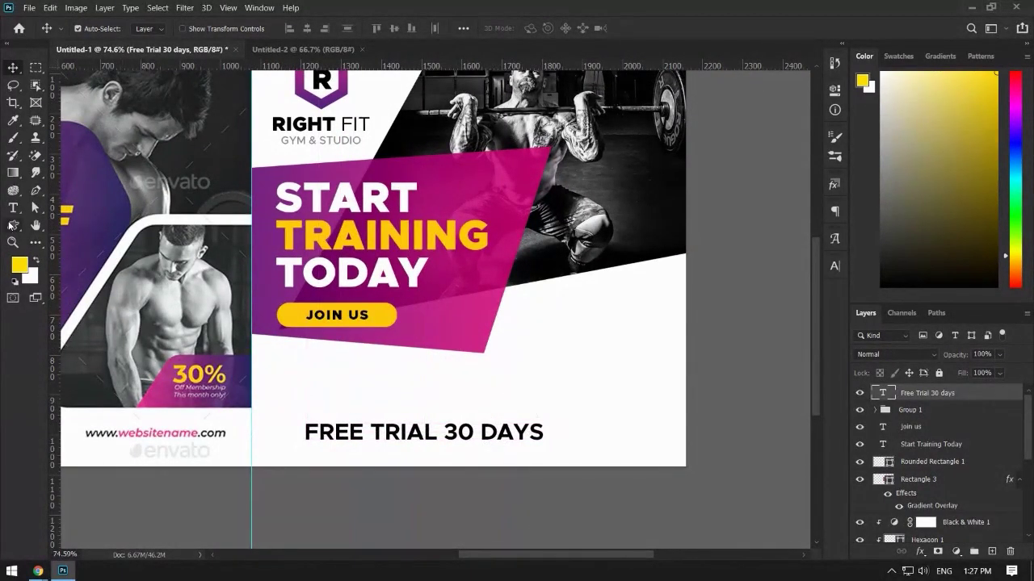
{"action": "left_click", "coordinate": [36, 190]}
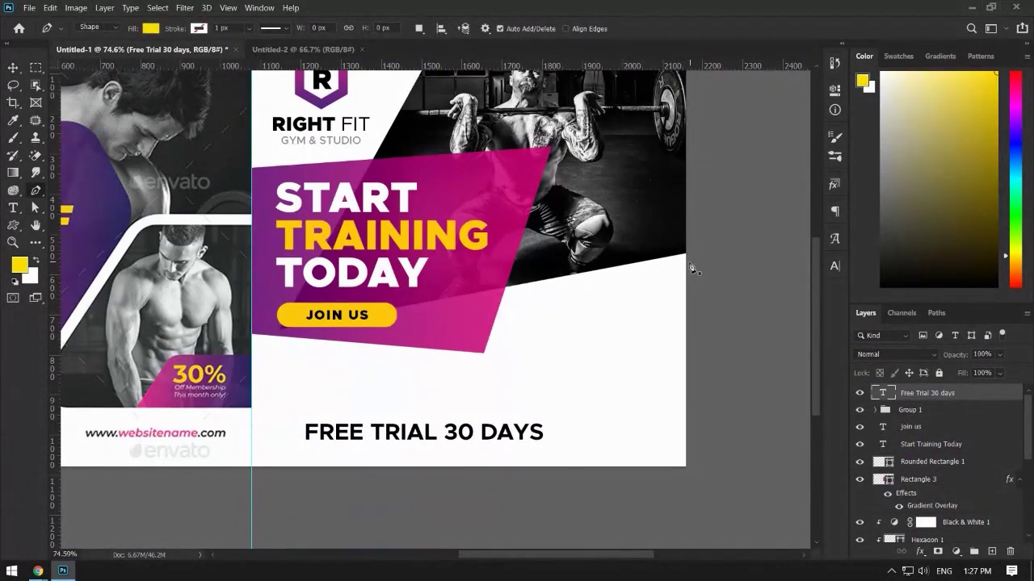
Trace a yellow shape from the photo's slanted edge to the banner's bottom-right corner
{"action": "left_click", "coordinate": [510, 296]}
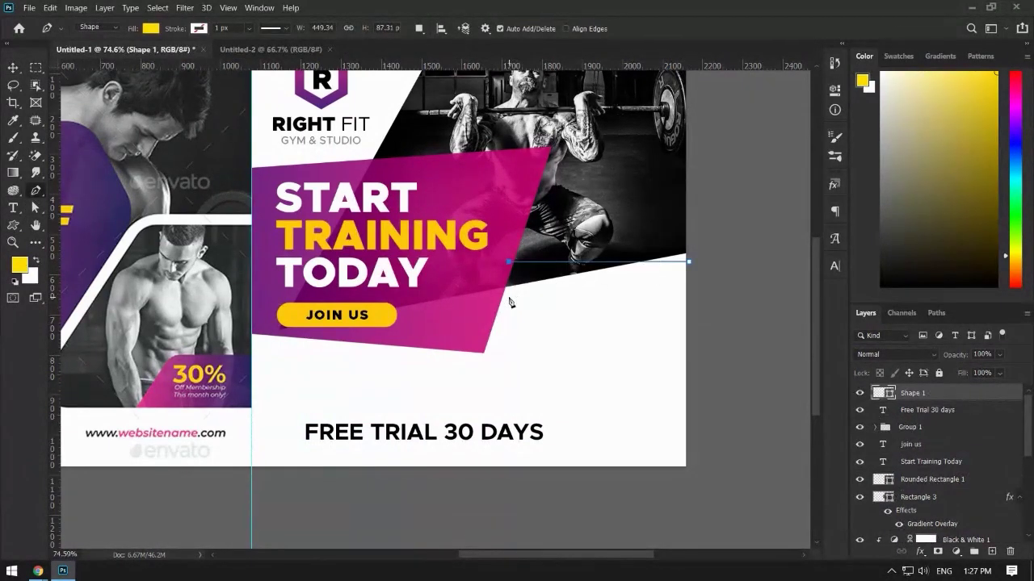
{"action": "left_click", "coordinate": [508, 300]}
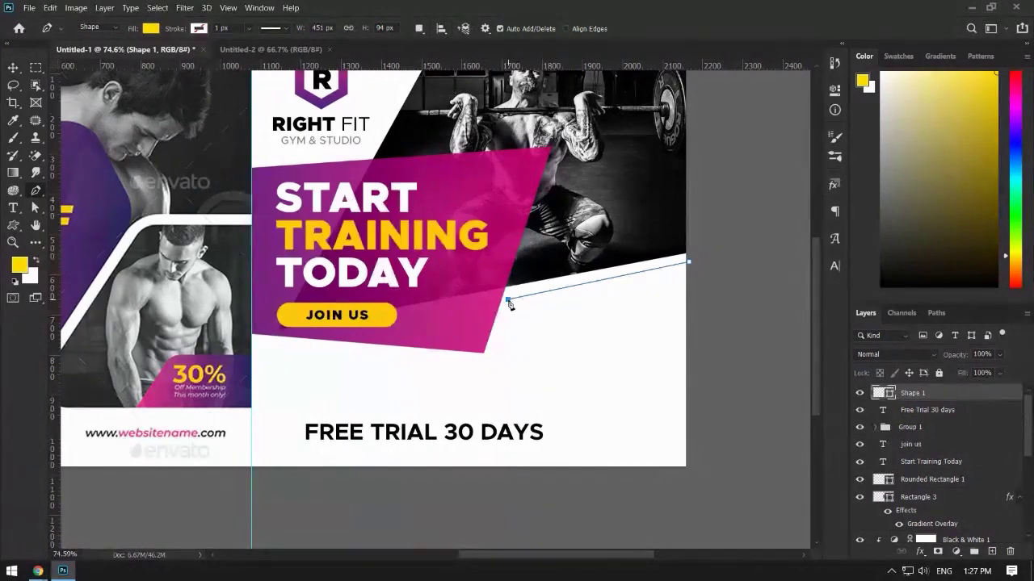
{"action": "left_click", "coordinate": [524, 295]}
{"action": "left_click", "coordinate": [466, 465]}
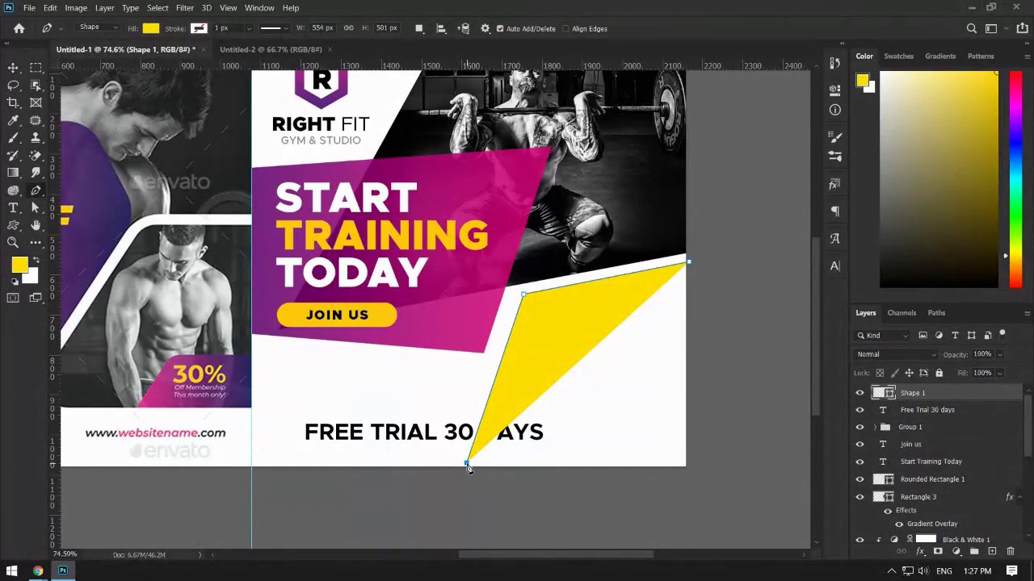
{"action": "left_click_drag", "start_coordinate": [467, 465], "coordinate": [462, 472]}
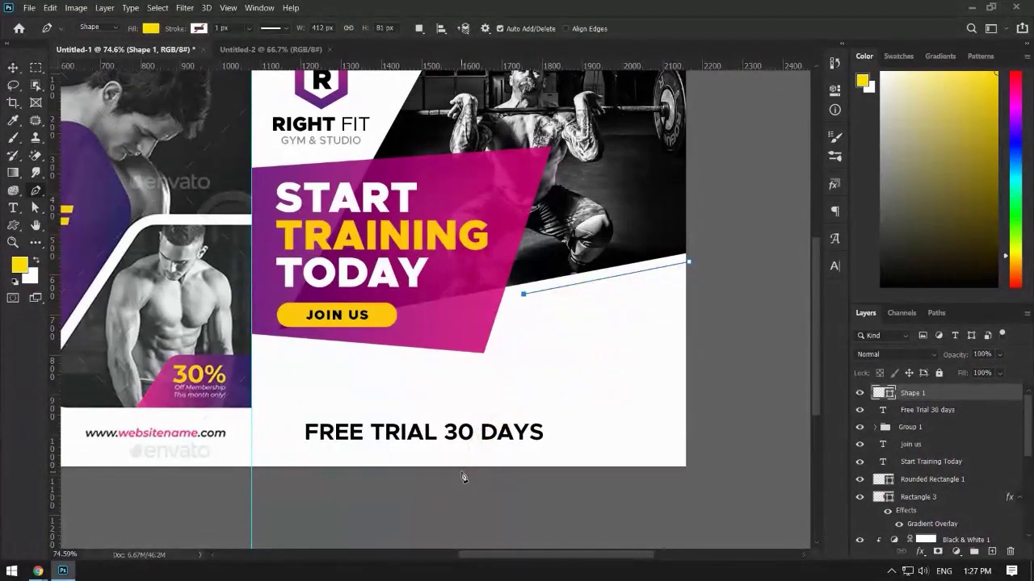
{"action": "left_click", "coordinate": [699, 471]}
{"action": "key", "text": "v"}
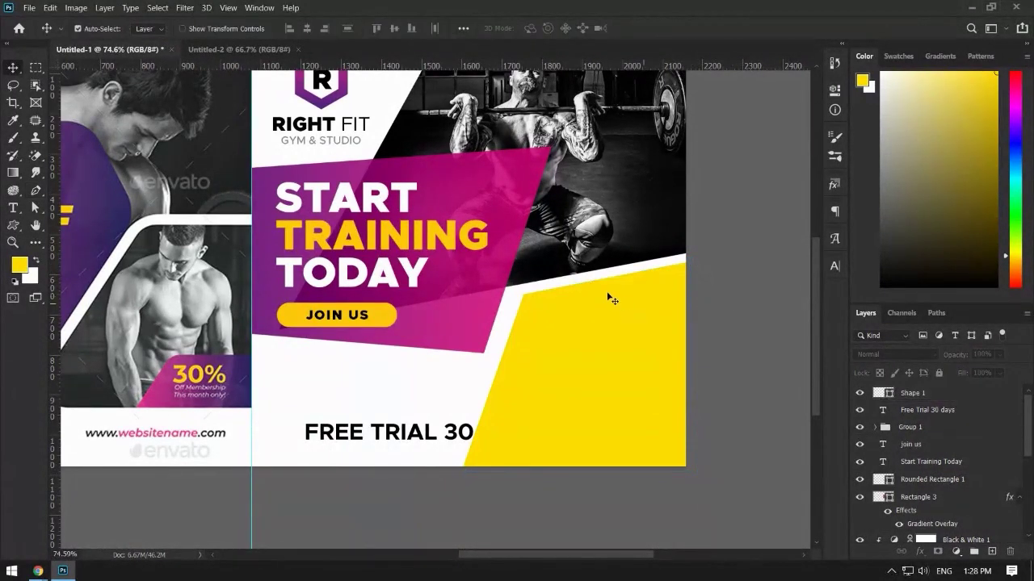
{"action": "scroll", "coordinate": [613, 294], "scroll_direction": "up", "scroll_amount": 2}
{"action": "scroll", "coordinate": [614, 295], "scroll_direction": "up", "scroll_amount": 1}
{"action": "left_click_drag", "start_coordinate": [580, 330], "coordinate": [569, 332]}
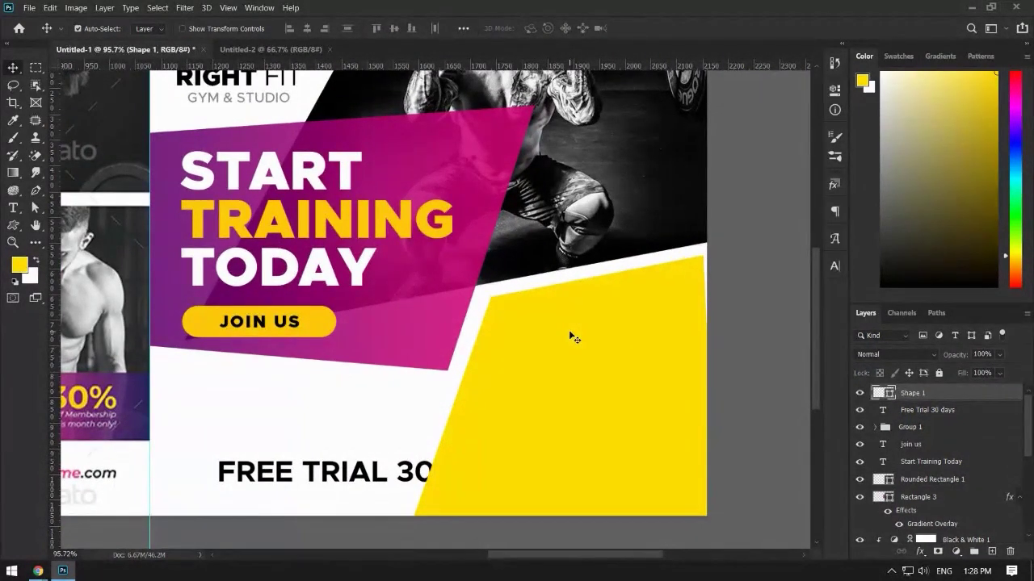
Pull the yellow shape's top-right anchor past the banner edge and raise it slightly
{"action": "key", "text": "a"}
{"action": "left_click_drag", "start_coordinate": [706, 259], "coordinate": [720, 258]}
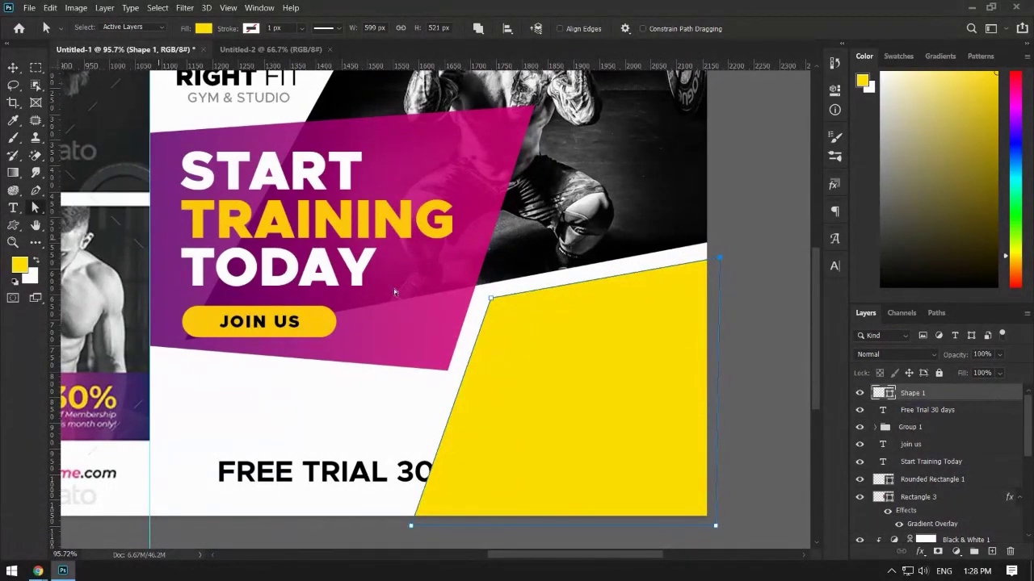
{"action": "left_click", "coordinate": [743, 284]}
{"action": "left_click", "coordinate": [721, 257]}
{"action": "left_click_drag", "start_coordinate": [721, 258], "coordinate": [719, 252]}
{"action": "key", "text": "v"}
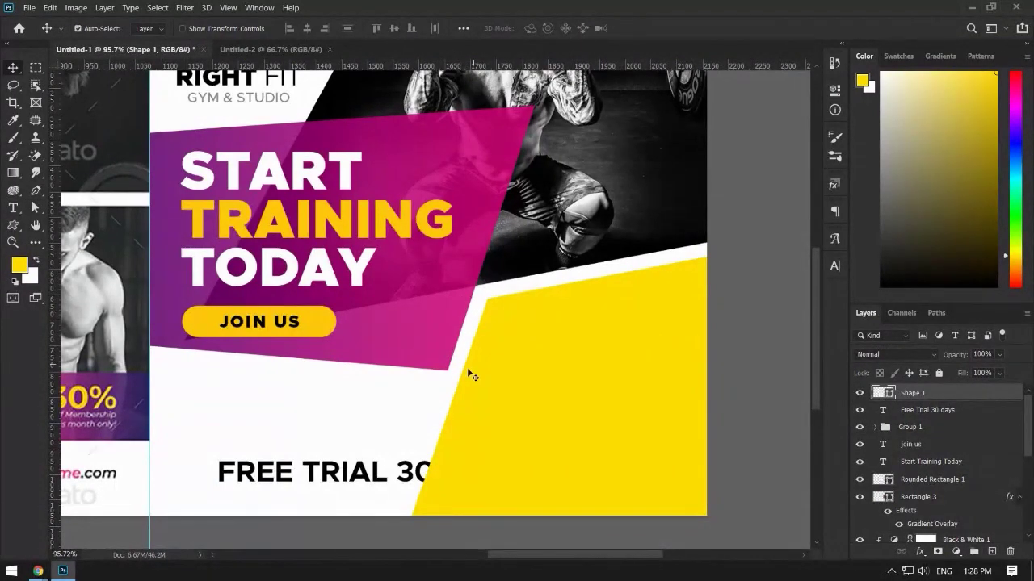
{"action": "scroll", "coordinate": [423, 388], "scroll_direction": "up", "scroll_amount": 4}
{"action": "scroll", "coordinate": [485, 356], "scroll_direction": "up", "scroll_amount": 2}
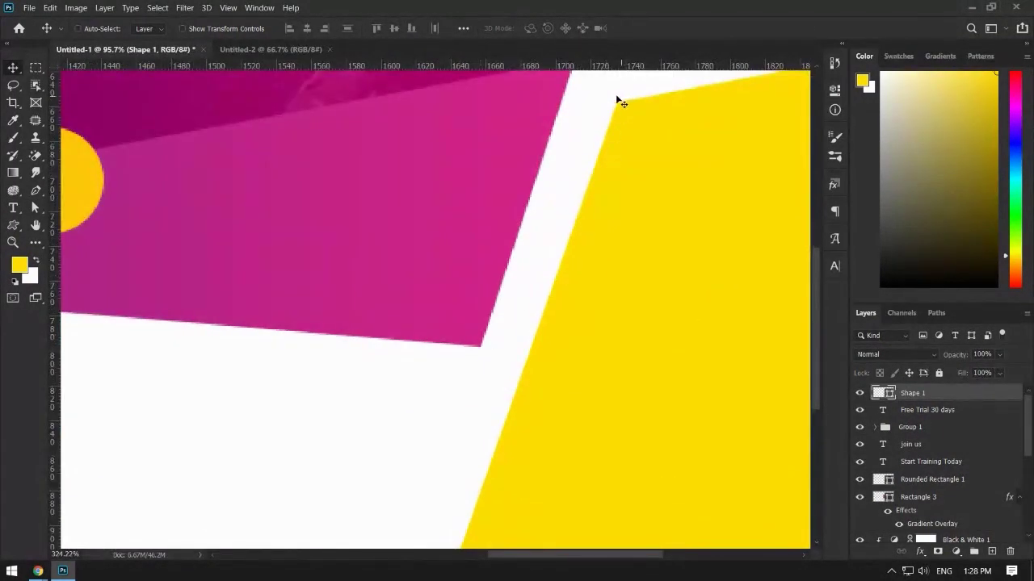
{"action": "scroll", "coordinate": [525, 243], "scroll_direction": "down", "scroll_amount": 3}
{"action": "scroll", "coordinate": [592, 254], "scroll_direction": "down", "scroll_amount": 2}
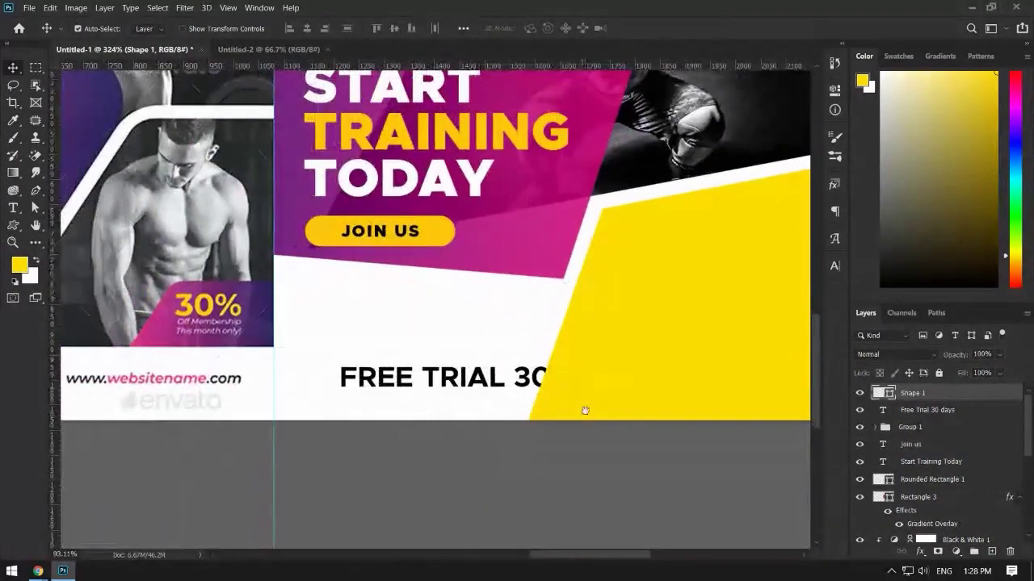
{"action": "scroll", "coordinate": [584, 399], "scroll_direction": "up", "scroll_amount": 1}
{"action": "key", "text": "a"}
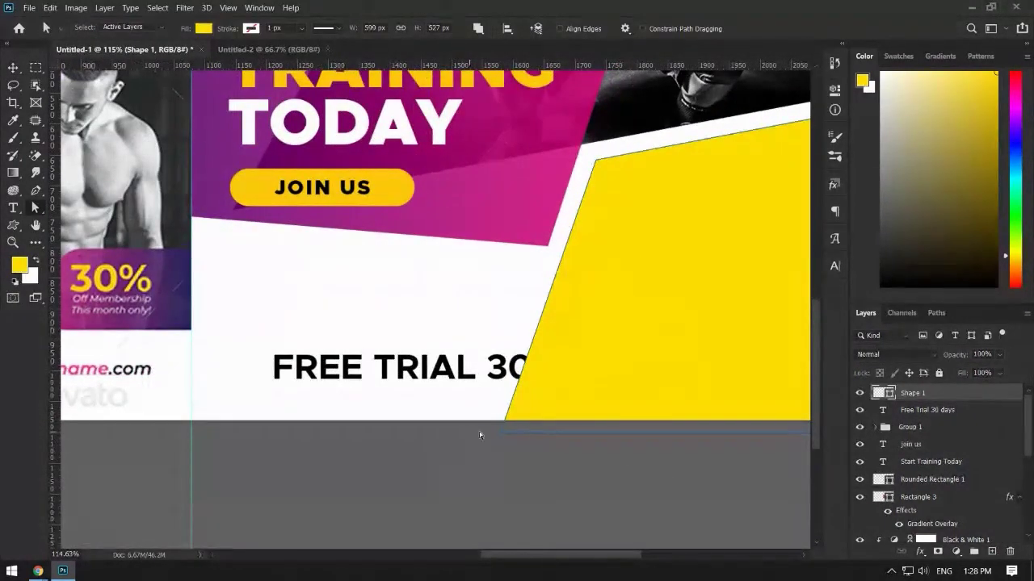
Delete '30 DAYS' from the text line so it reads only FREE TRIAL
{"action": "left_click", "coordinate": [500, 435]}
{"action": "key", "text": "v"}
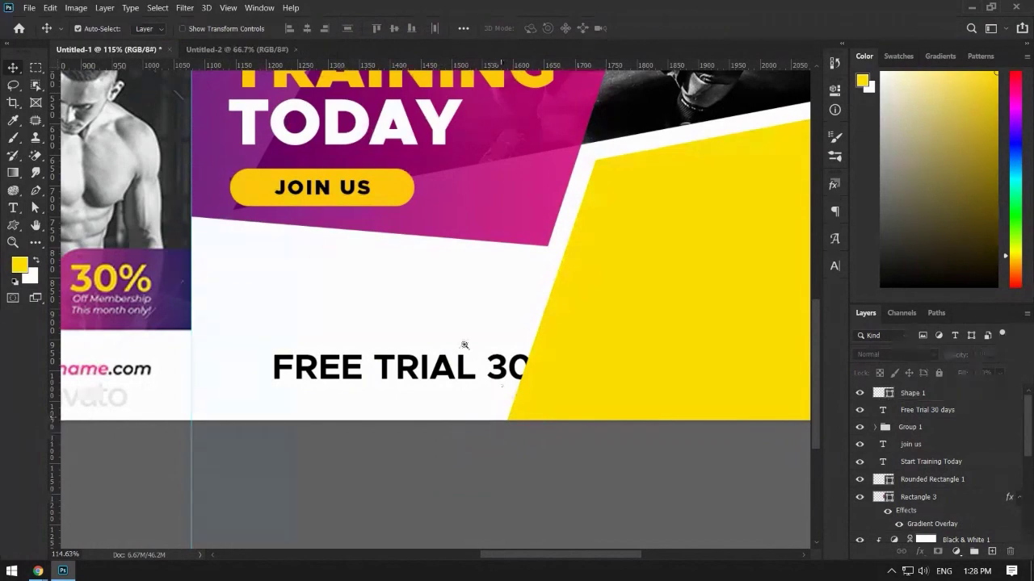
{"action": "scroll", "coordinate": [530, 374], "scroll_direction": "down", "scroll_amount": 2}
{"action": "scroll", "coordinate": [743, 374], "scroll_direction": "up", "scroll_amount": 1}
{"action": "double_click", "coordinate": [419, 345]}
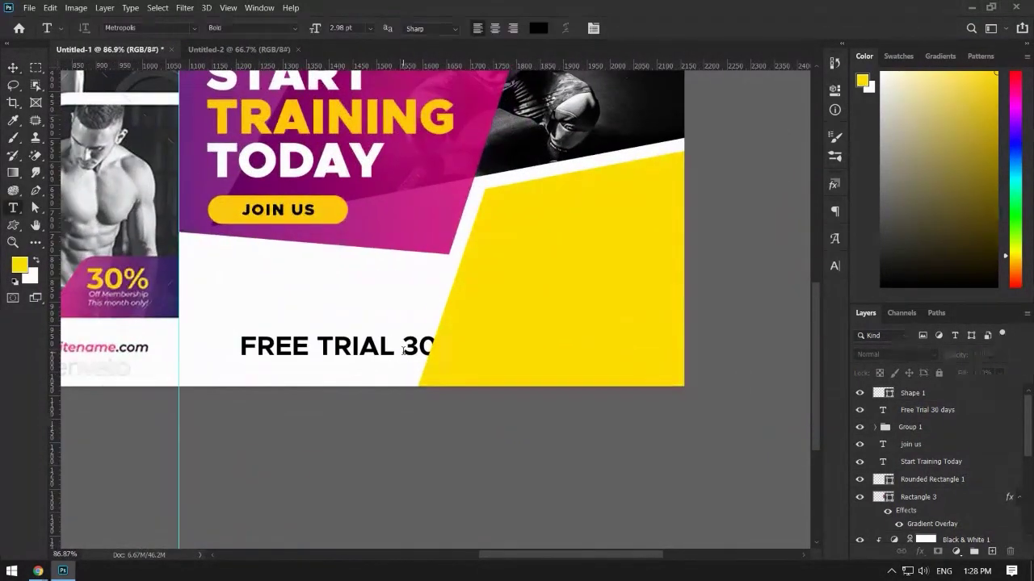
{"action": "left_click_drag", "start_coordinate": [402, 347], "coordinate": [598, 344]}
{"action": "key", "text": "ctrl+c"}
{"action": "key", "text": "BackSpace"}
{"action": "key", "text": "ctrl+Return"}
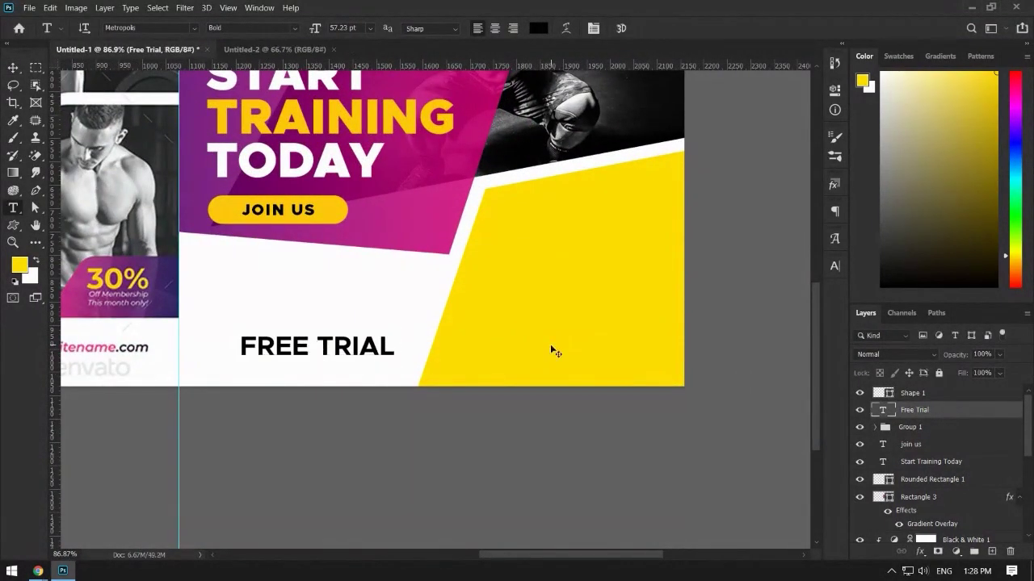
Paste 30 DAYS as a new enlarged text layer above the yellow shape
{"action": "left_click", "coordinate": [358, 293]}
{"action": "key", "text": "ctrl+v"}
{"action": "key", "text": "ctrl+Return"}
{"action": "key", "text": "ctrl+t"}
{"action": "mouse_move", "coordinate": [371, 300]}
{"action": "left_mouse_down"}
{"action": "mouse_move", "coordinate": [469, 376]}
{"action": "mouse_move", "coordinate": [533, 355]}
{"action": "left_mouse_up"}
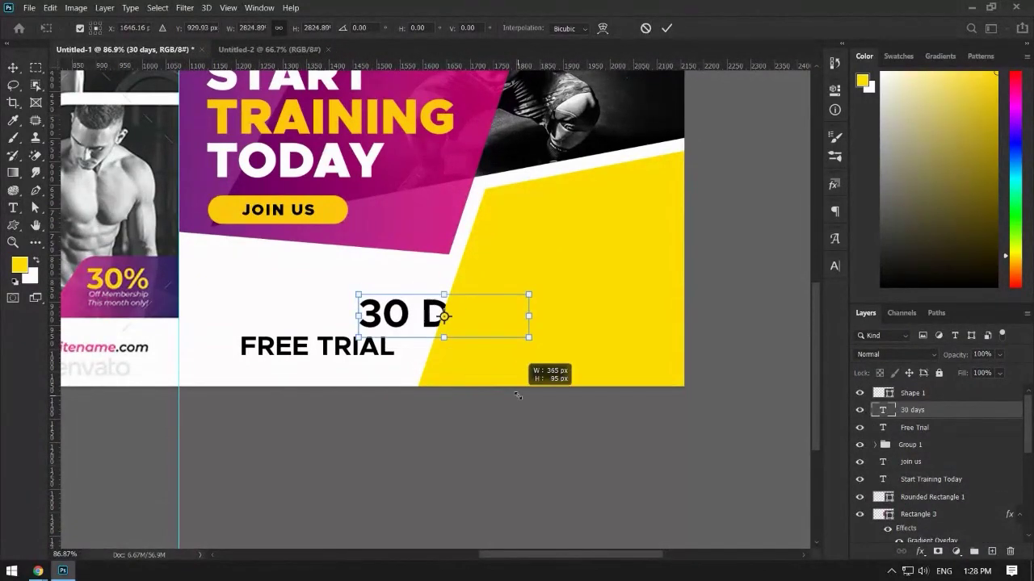
{"action": "key", "text": "Return"}
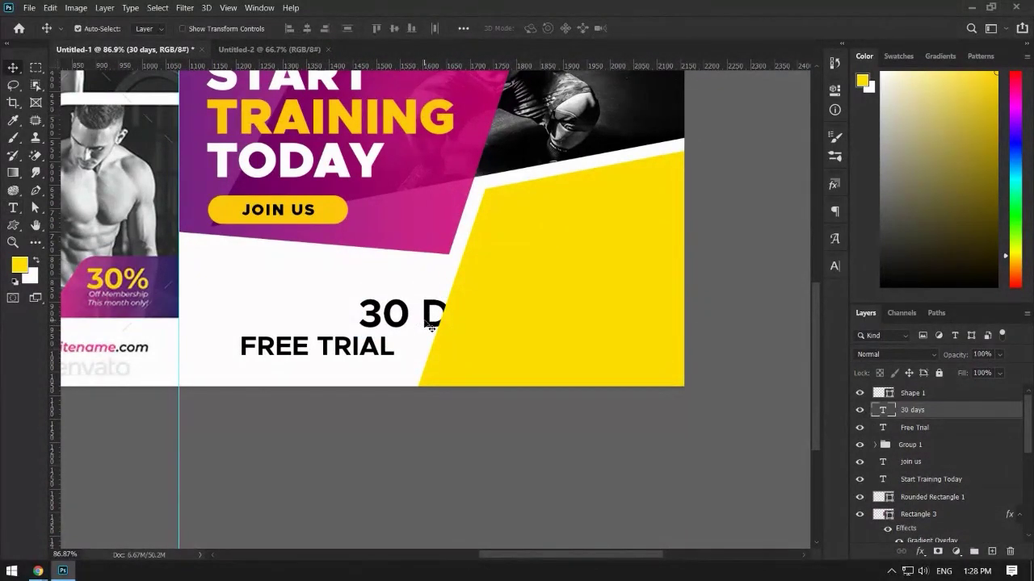
{"action": "key", "text": "ctrl+bracketright"}
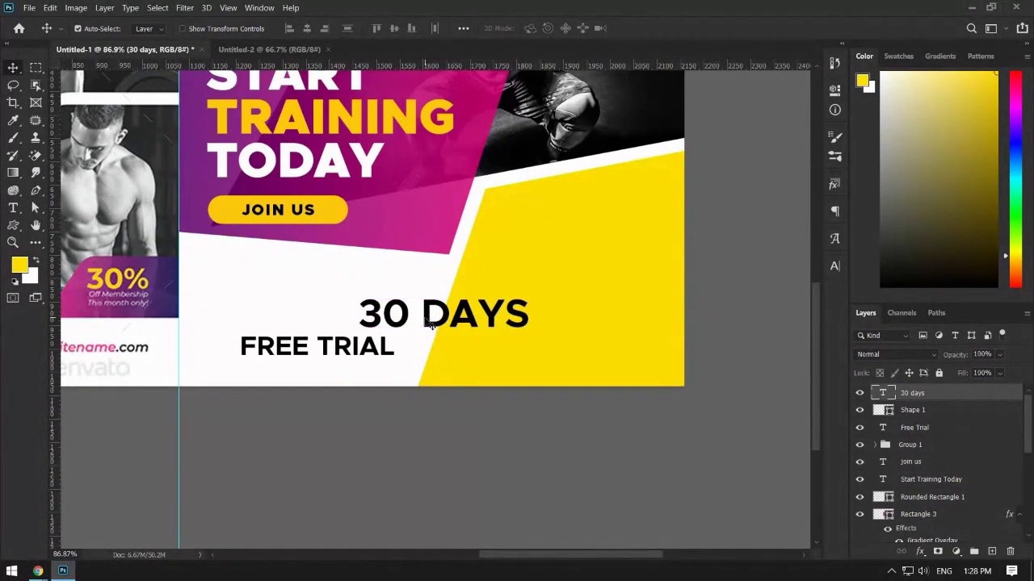
{"action": "left_click_drag", "start_coordinate": [431, 323], "coordinate": [568, 275]}
Split 30 DAYS onto two centre-aligned lines
{"action": "double_click", "coordinate": [541, 273]}
{"action": "key", "text": "Return"}
{"action": "key", "text": "ctrl+Return"}
{"action": "left_click", "coordinate": [492, 28]}
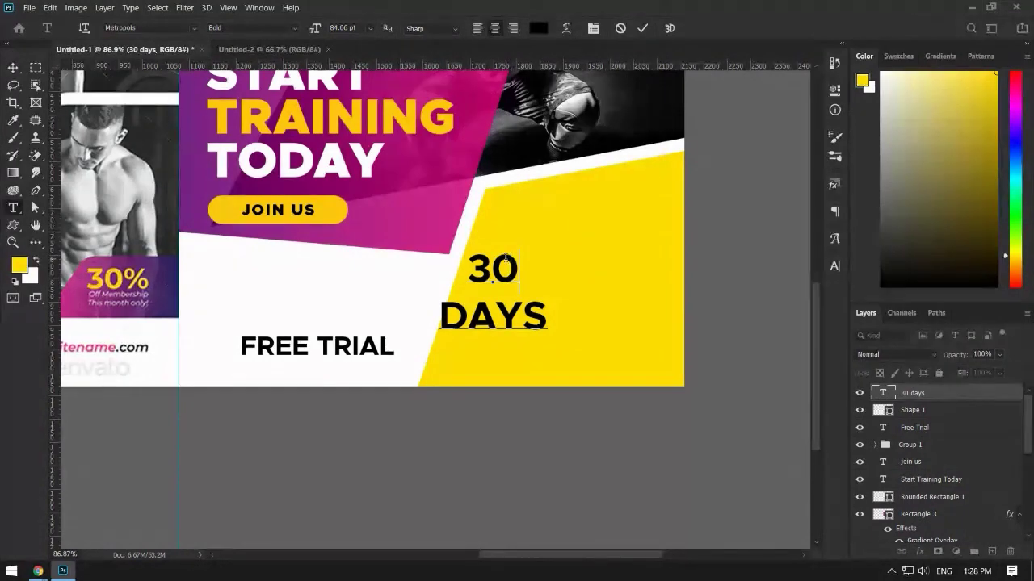
Set both 30 and DAYS to the Black font weight and centre the text
{"action": "double_click", "coordinate": [509, 266]}
{"action": "left_click", "coordinate": [293, 28]}
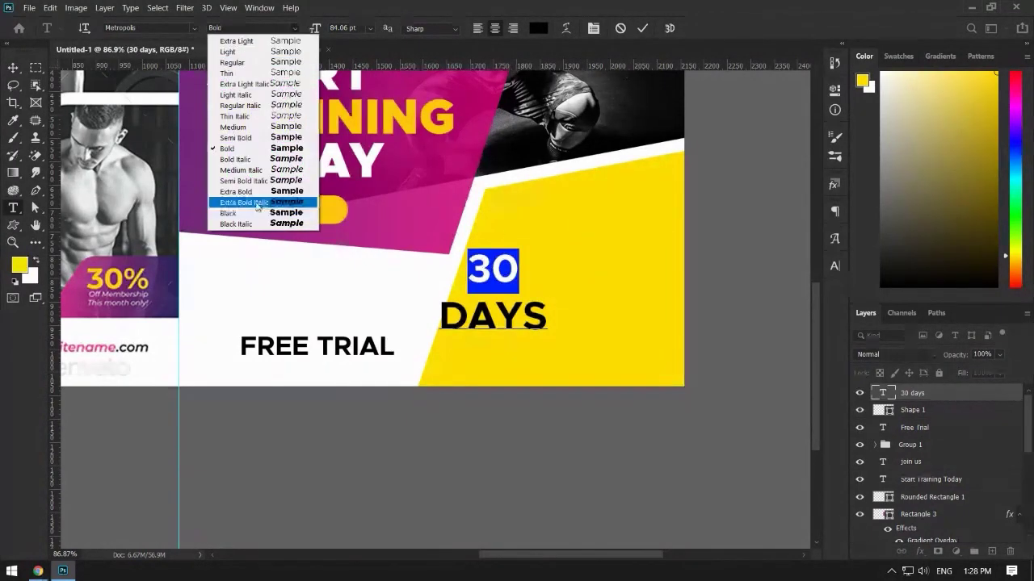
{"action": "left_click", "coordinate": [242, 215]}
{"action": "double_click", "coordinate": [507, 323]}
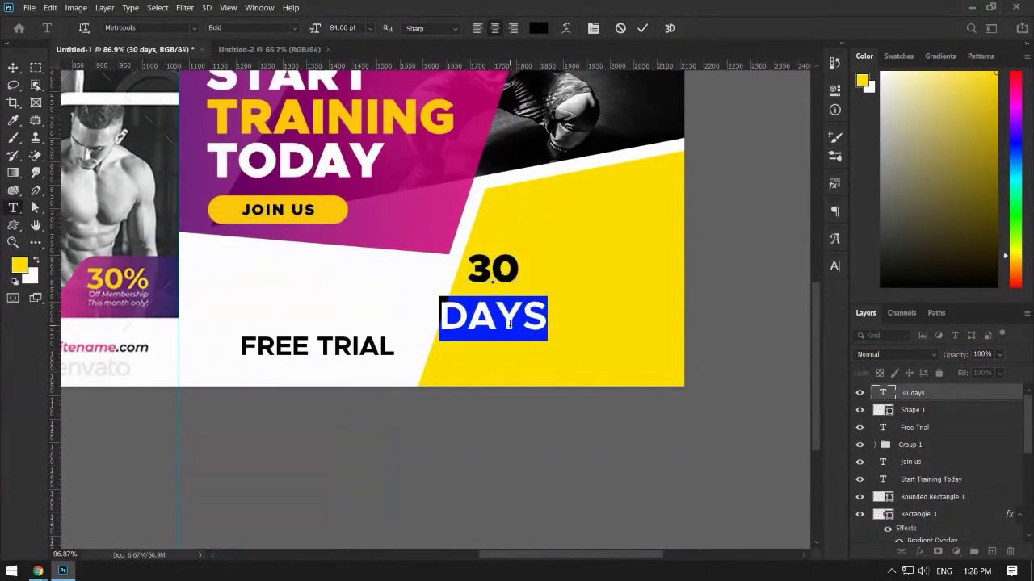
{"action": "left_click", "coordinate": [294, 28]}
{"action": "left_click", "coordinate": [242, 215]}
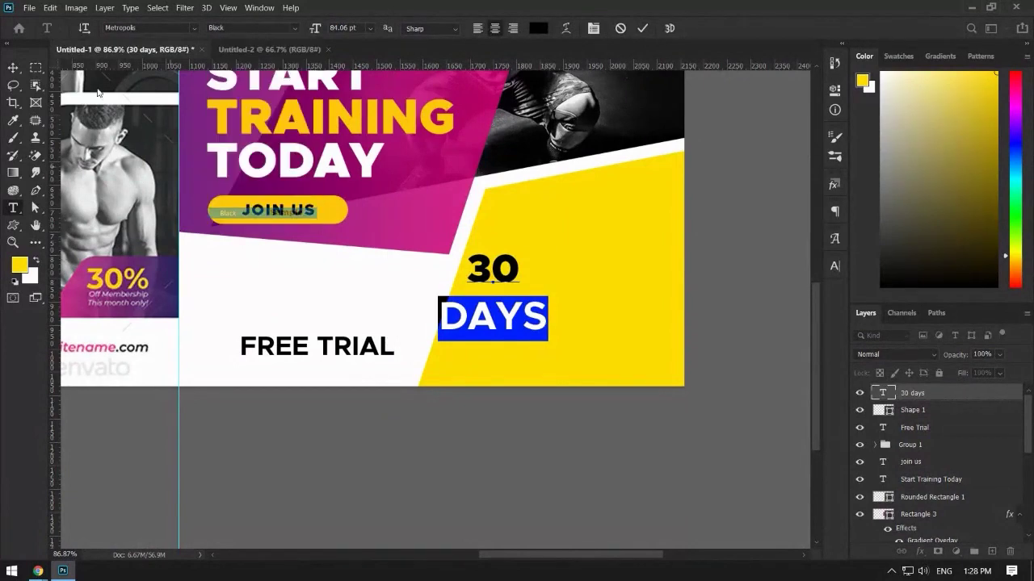
{"action": "left_click", "coordinate": [12, 67]}
{"action": "left_click_drag", "start_coordinate": [493, 315], "coordinate": [583, 305]}
Increase the font size of the number 30
{"action": "key", "text": "t"}
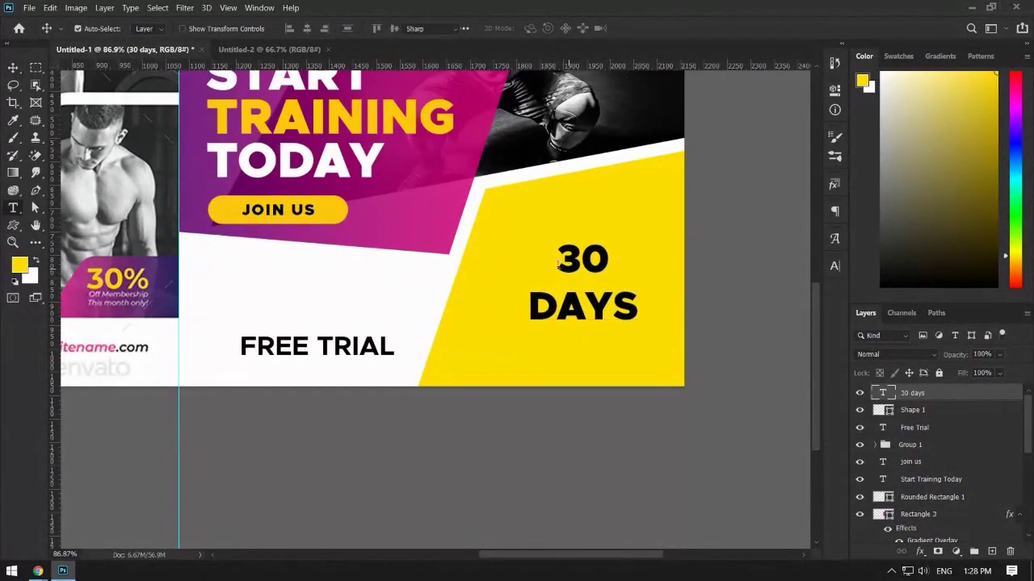
{"action": "double_click", "coordinate": [583, 260]}
{"action": "left_click_drag", "start_coordinate": [315, 29], "coordinate": [323, 29]}
{"action": "scroll", "coordinate": [365, 29], "scroll_direction": "up", "scroll_amount": 11}
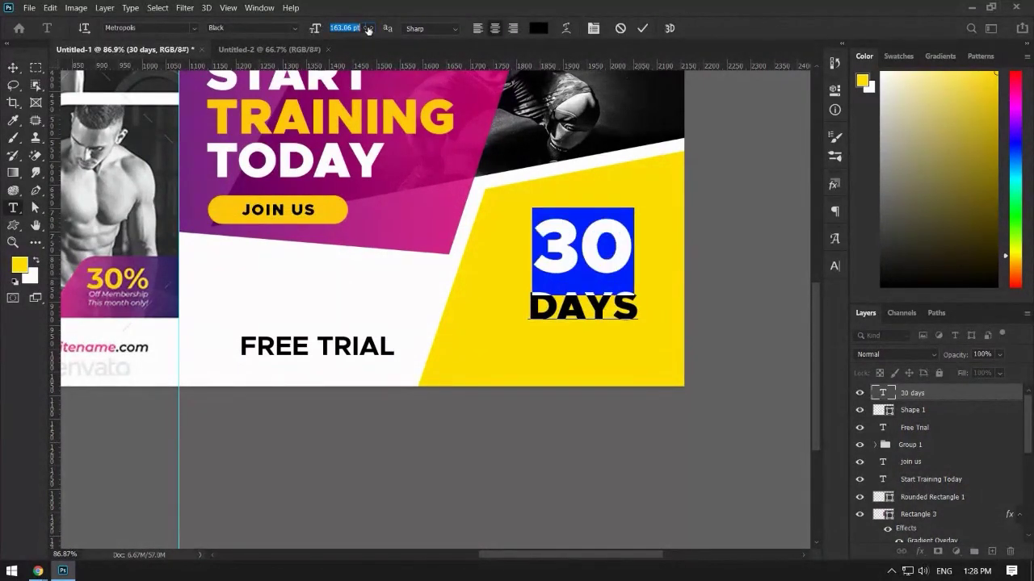
{"action": "key", "text": "ctrl+Return"}
{"action": "key", "text": "v"}
{"action": "double_click", "coordinate": [582, 311]}
{"action": "key", "text": "ctrl+Return"}
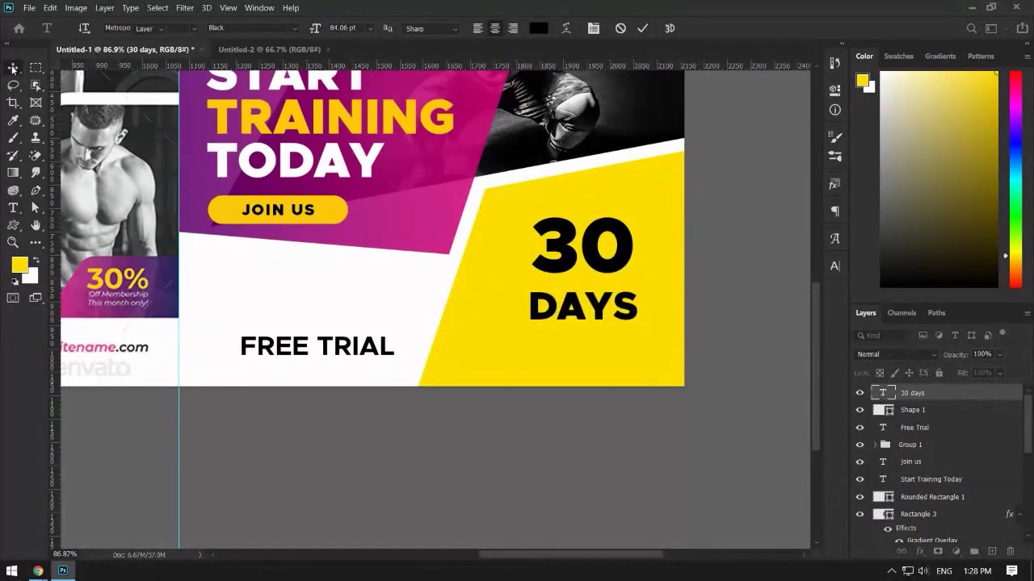
Tighten the line spacing between 30 and DAYS in the Character panel
{"action": "left_click", "coordinate": [835, 267]}
{"action": "left_click_drag", "start_coordinate": [762, 301], "coordinate": [658, 304]}
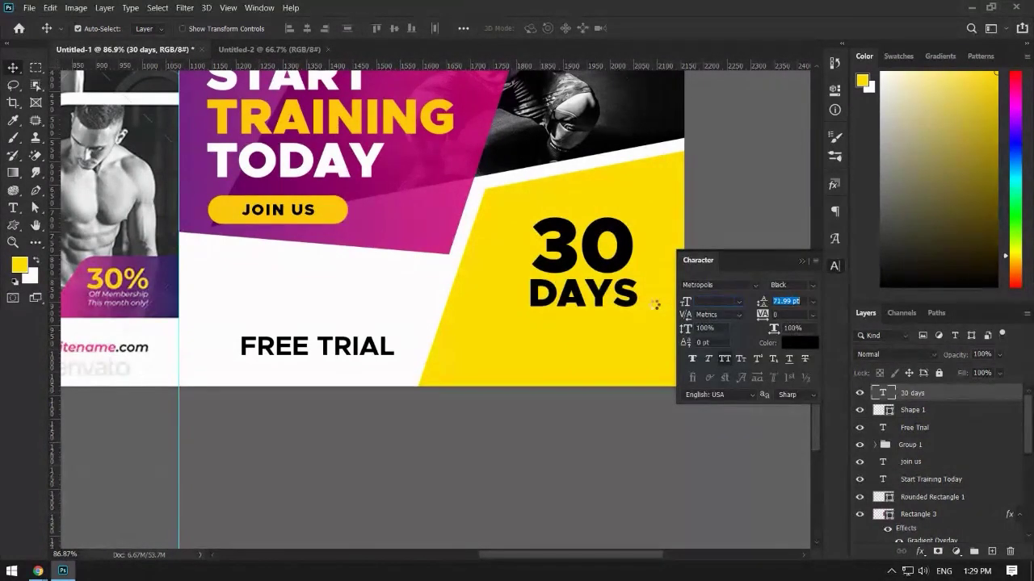
{"action": "key", "text": "shift+Tab"}
{"action": "left_click", "coordinate": [837, 266]}
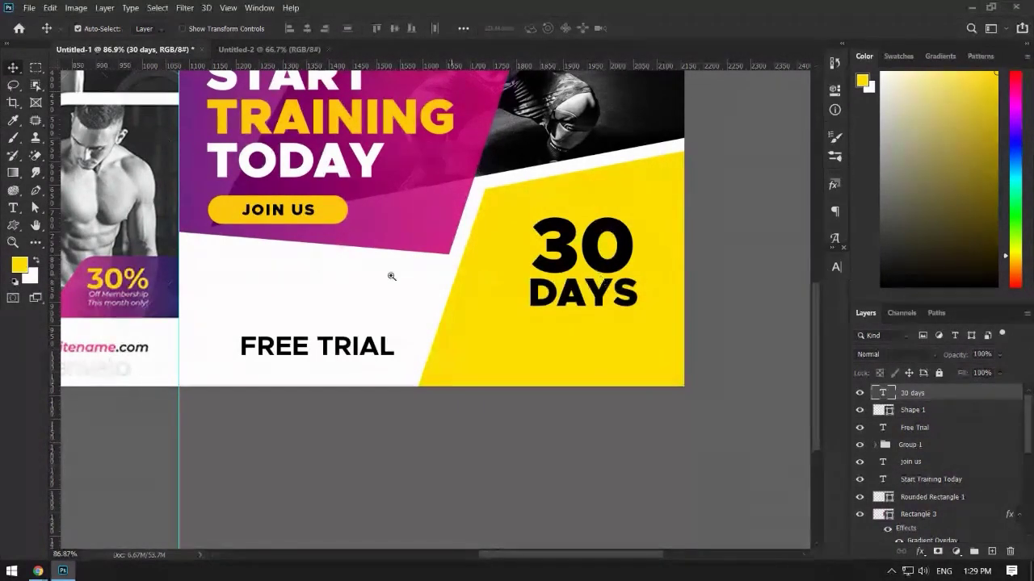
{"action": "scroll", "coordinate": [764, 381], "scroll_direction": "down", "scroll_amount": 3}
{"action": "scroll", "coordinate": [764, 382], "scroll_direction": "down", "scroll_amount": 2}
{"action": "scroll", "coordinate": [764, 381], "scroll_direction": "up", "scroll_amount": 2}
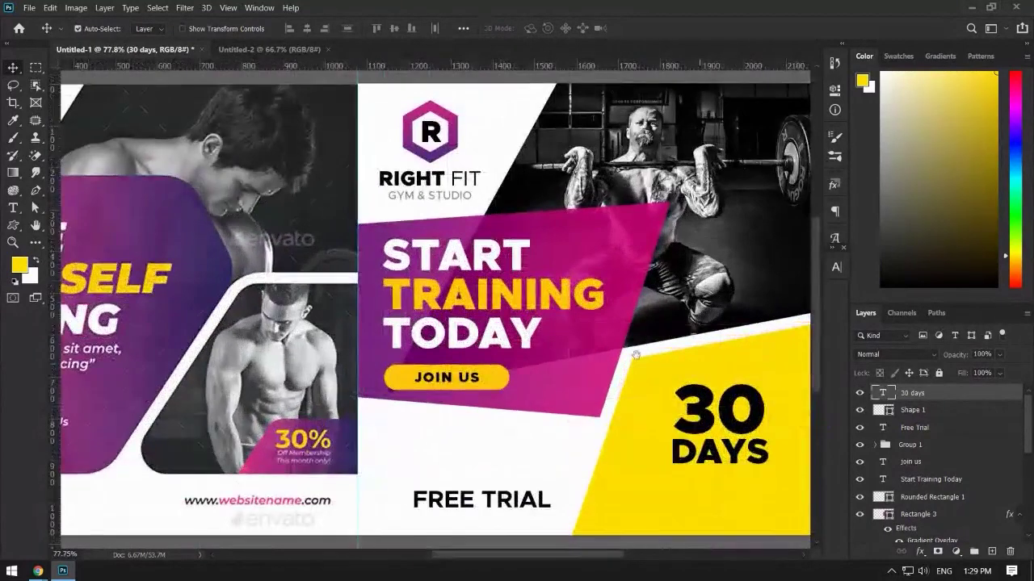
Move 30 DAYS higher, place FREE TRIAL beneath it, and stack that layer on top
{"action": "scroll", "coordinate": [764, 381], "scroll_direction": "up", "scroll_amount": 2}
{"action": "left_click_drag", "start_coordinate": [542, 367], "coordinate": [542, 337]}
{"action": "left_click_drag", "start_coordinate": [338, 450], "coordinate": [561, 419]}
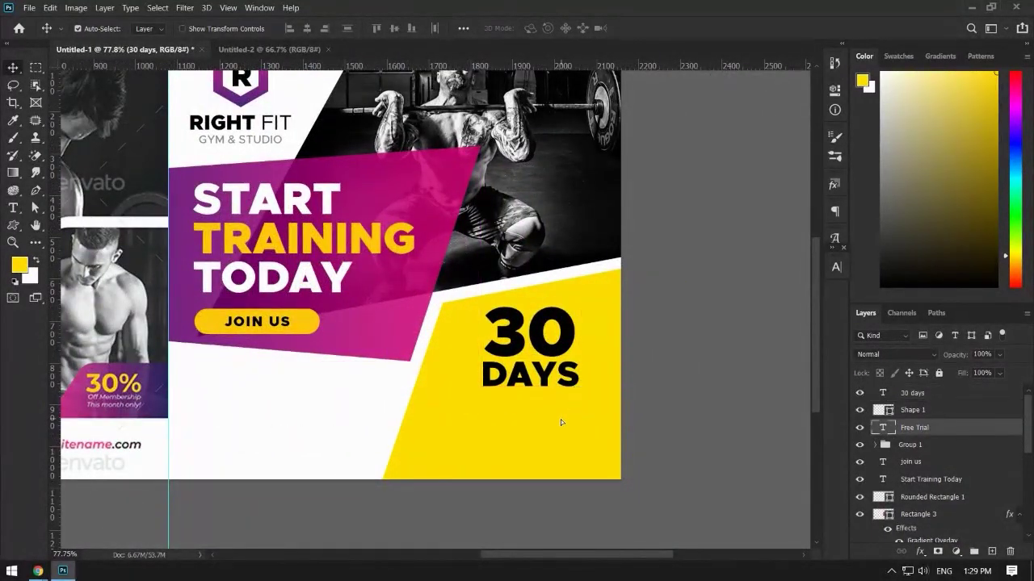
{"action": "left_click_drag", "start_coordinate": [933, 429], "coordinate": [935, 392]}
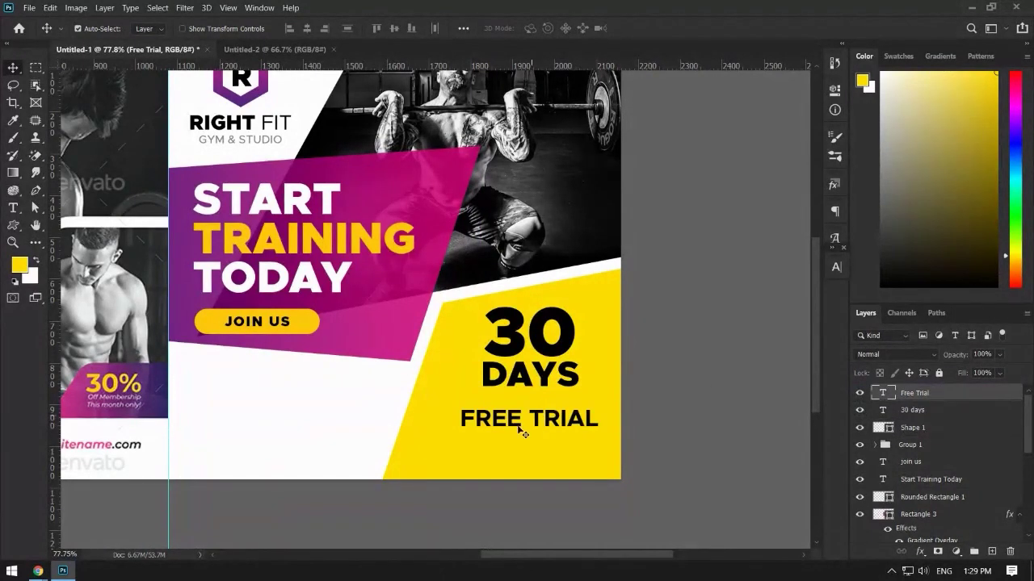
{"action": "scroll", "coordinate": [533, 418], "scroll_direction": "up", "scroll_amount": 4}
{"action": "left_click_drag", "start_coordinate": [533, 415], "coordinate": [530, 431]}
{"action": "left_click", "coordinate": [13, 225]}
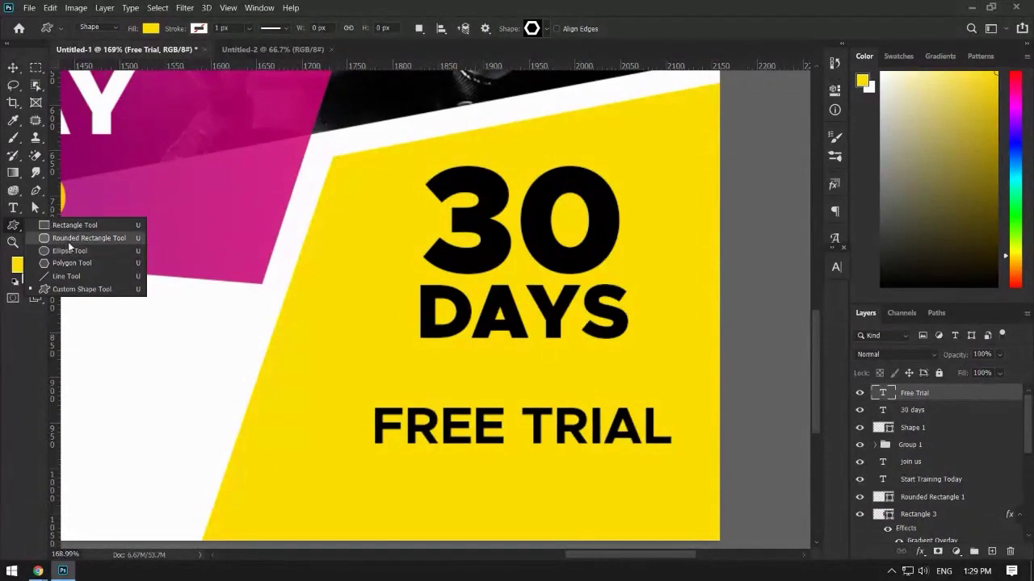
Draw a yellow rectangle bar just beneath DAYS
{"action": "left_click", "coordinate": [74, 226]}
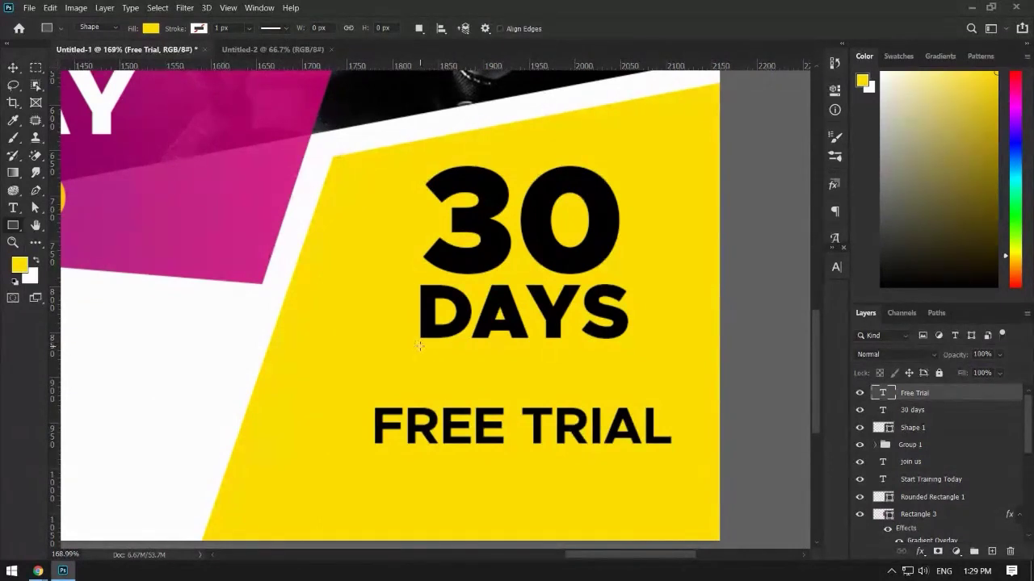
{"action": "left_click_drag", "start_coordinate": [417, 346], "coordinate": [626, 396]}
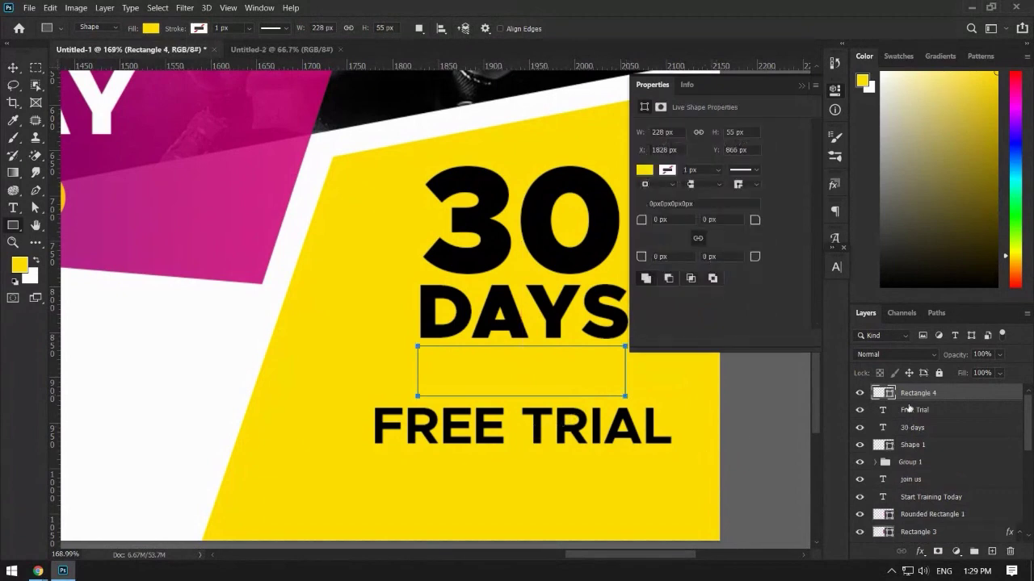
{"action": "key", "text": "v"}
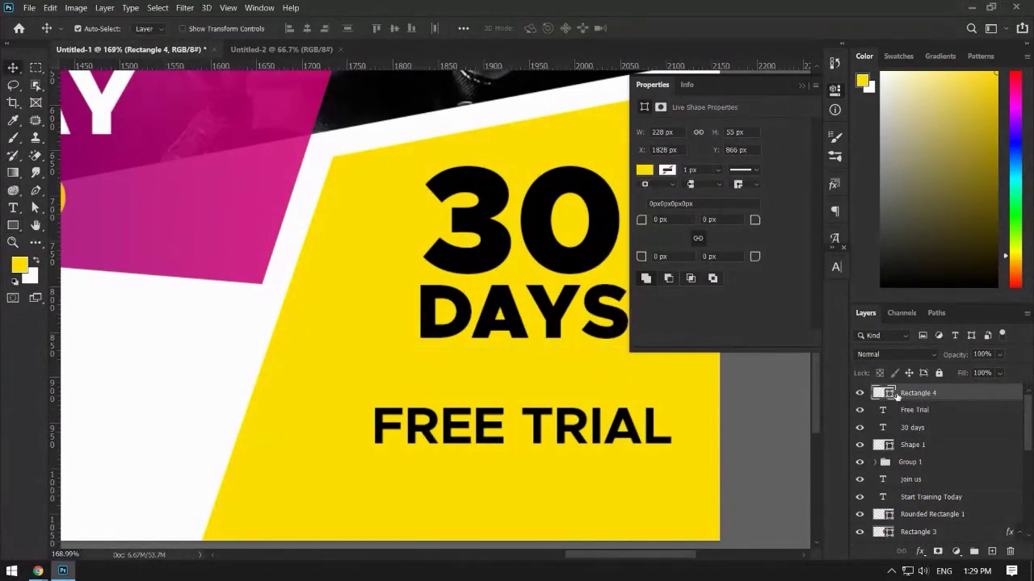
{"action": "double_click", "coordinate": [888, 393]}
{"action": "left_click", "coordinate": [201, 201]}
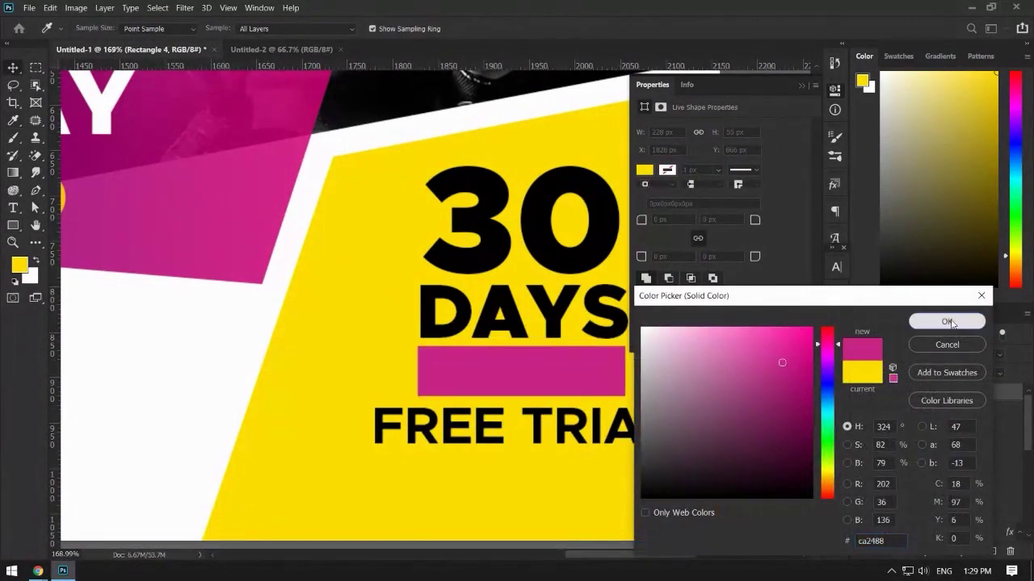
{"action": "left_click", "coordinate": [931, 321]}
{"action": "key", "text": "ctrl+z"}
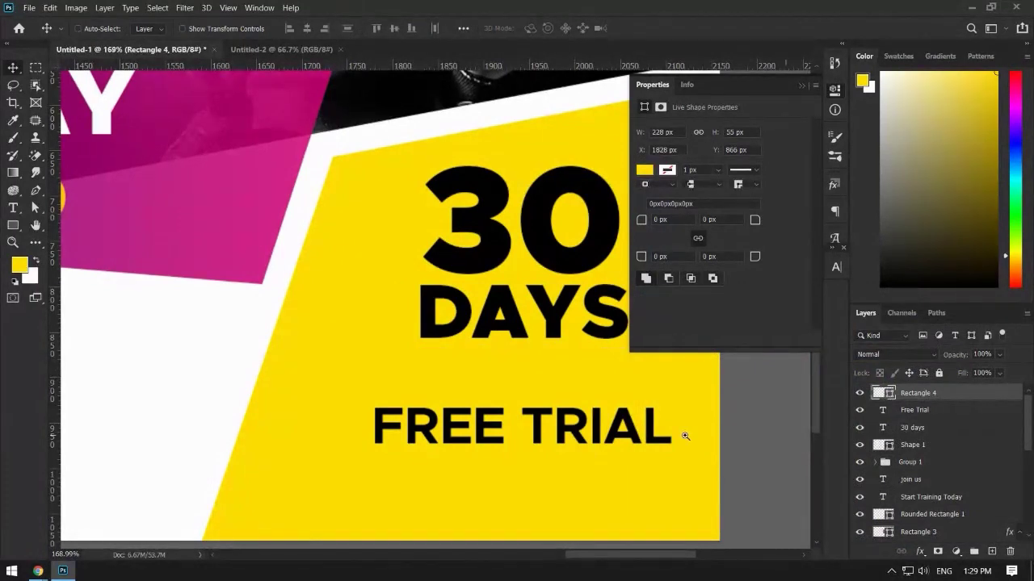
{"action": "key", "text": "ctrl+0"}
{"action": "double_click", "coordinate": [884, 393]}
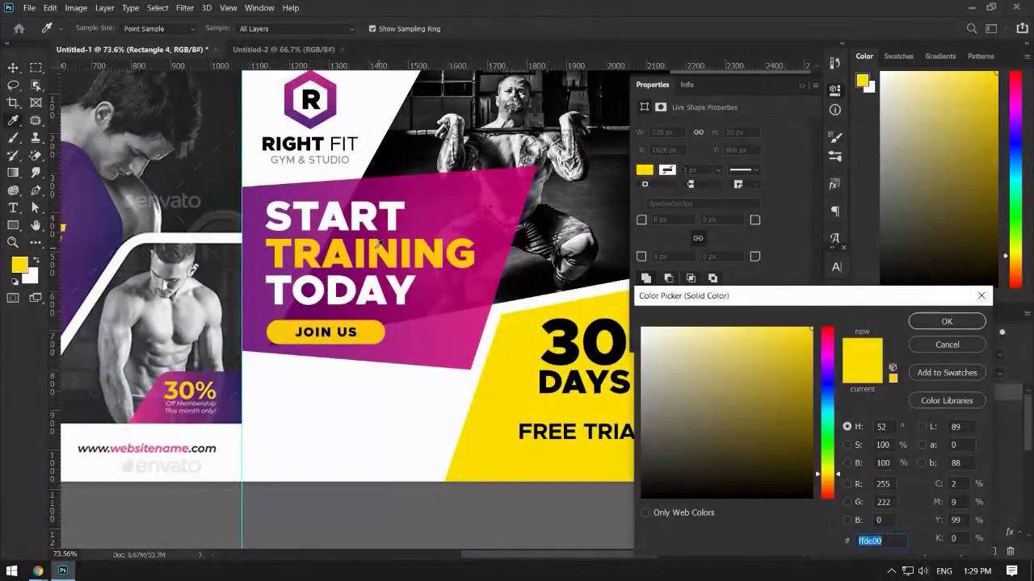
{"action": "left_click", "coordinate": [946, 321]}
Fill the Shape 1 panel with magenta sampled from the banner
{"action": "left_click", "coordinate": [909, 445]}
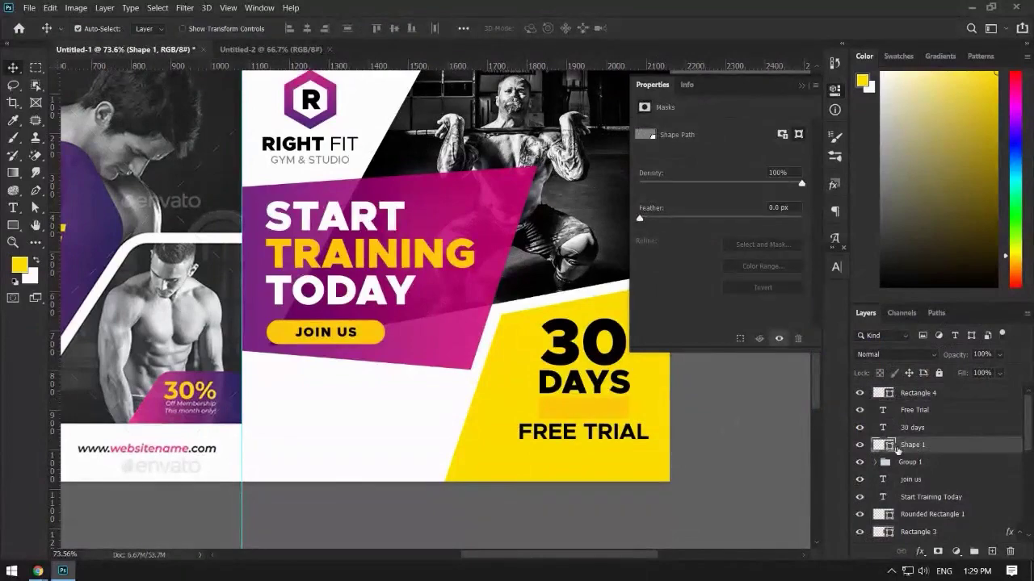
{"action": "double_click", "coordinate": [887, 445]}
{"action": "left_click", "coordinate": [509, 194]}
{"action": "left_click", "coordinate": [934, 320]}
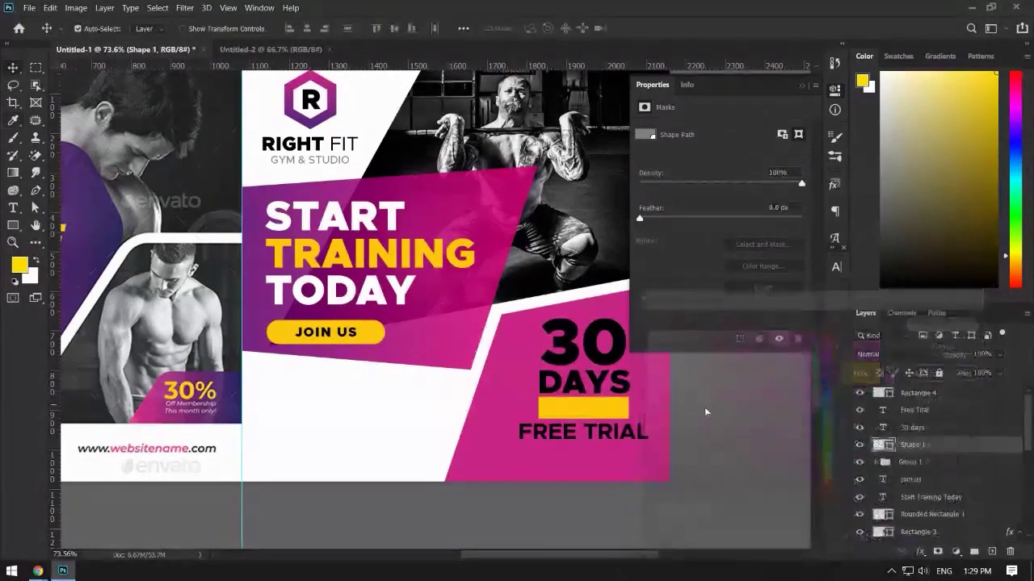
{"action": "scroll", "coordinate": [762, 404], "scroll_direction": "up", "scroll_amount": 5}
{"action": "left_click", "coordinate": [835, 90]}
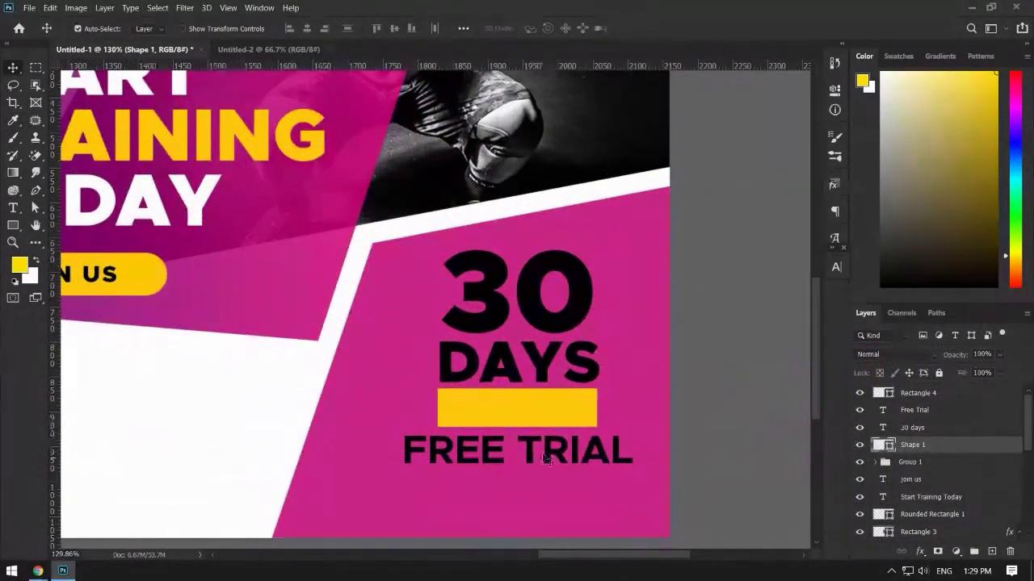
Move and scale FREE TRIAL onto the yellow bar, with the bar layer behind it
{"action": "left_click_drag", "start_coordinate": [530, 452], "coordinate": [566, 425]}
{"action": "key", "text": "ctrl+t"}
{"action": "left_click_drag", "start_coordinate": [679, 424], "coordinate": [622, 424]}
{"action": "key", "text": "Return"}
{"action": "mouse_move", "coordinate": [913, 393]}
{"action": "left_mouse_down"}
{"action": "mouse_move", "coordinate": [926, 392]}
{"action": "mouse_move", "coordinate": [889, 410]}
{"action": "left_mouse_up"}
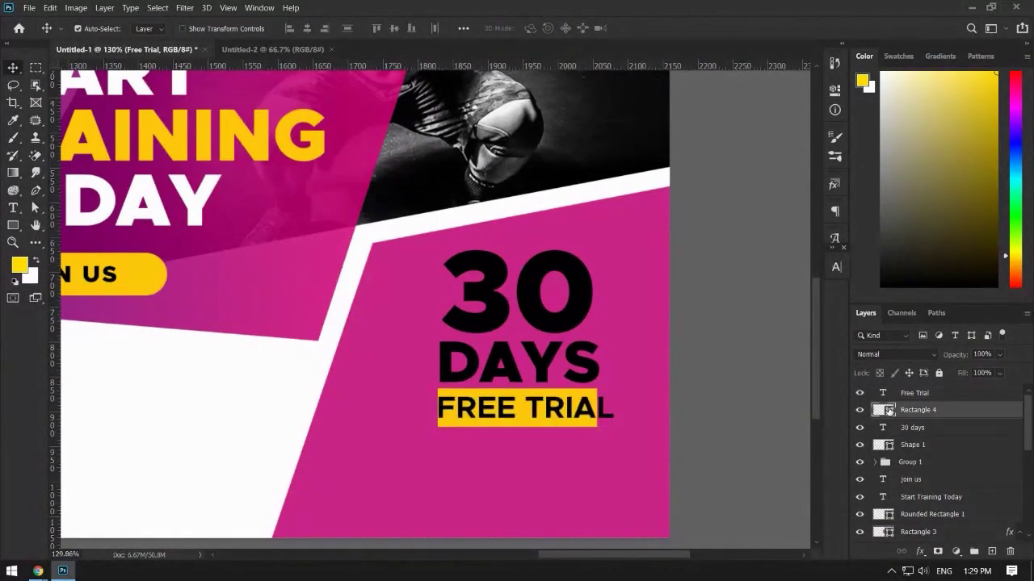
{"action": "double_click", "coordinate": [888, 411]}
{"action": "left_click", "coordinate": [913, 341]}
Resize the yellow bar and rescale FREE TRIAL to fit it
{"action": "key", "text": "ctrl+t"}
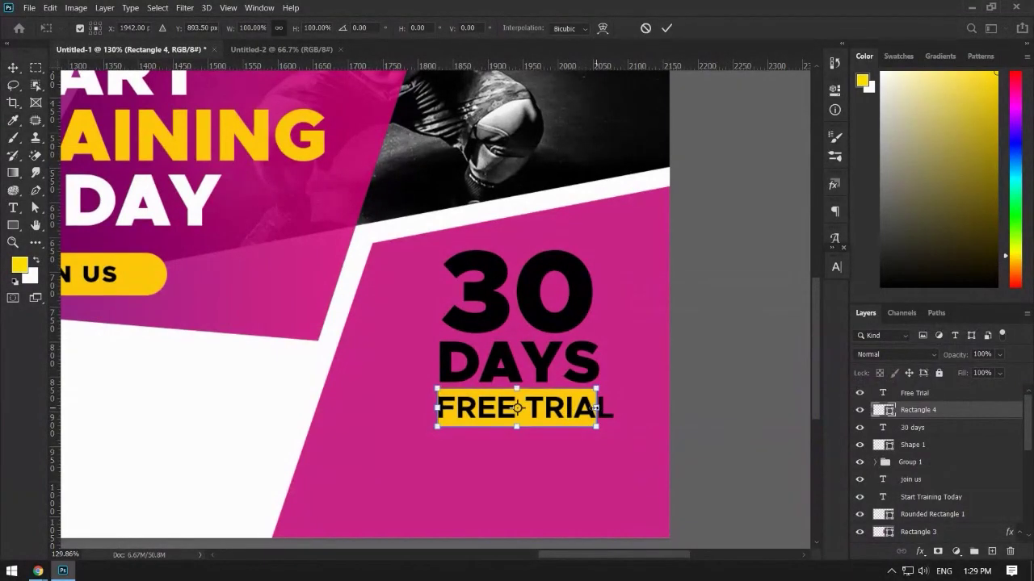
{"action": "left_click_drag", "start_coordinate": [596, 409], "coordinate": [600, 409]}
{"action": "key", "text": "Return"}
{"action": "key", "text": "alt+]"}
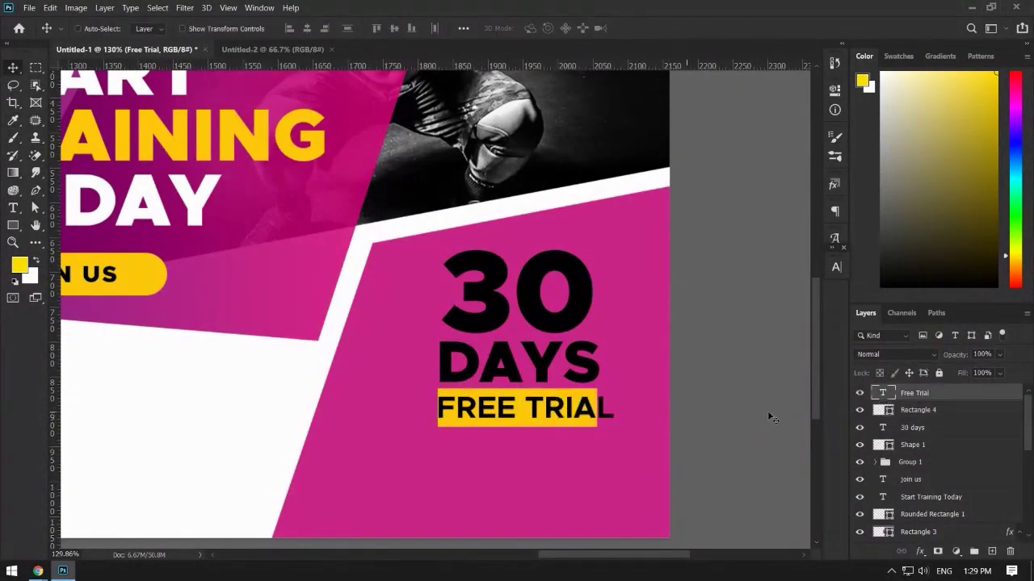
{"action": "key", "text": "ctrl+t"}
{"action": "left_click_drag", "start_coordinate": [616, 410], "coordinate": [567, 406]}
{"action": "key", "text": "Return"}
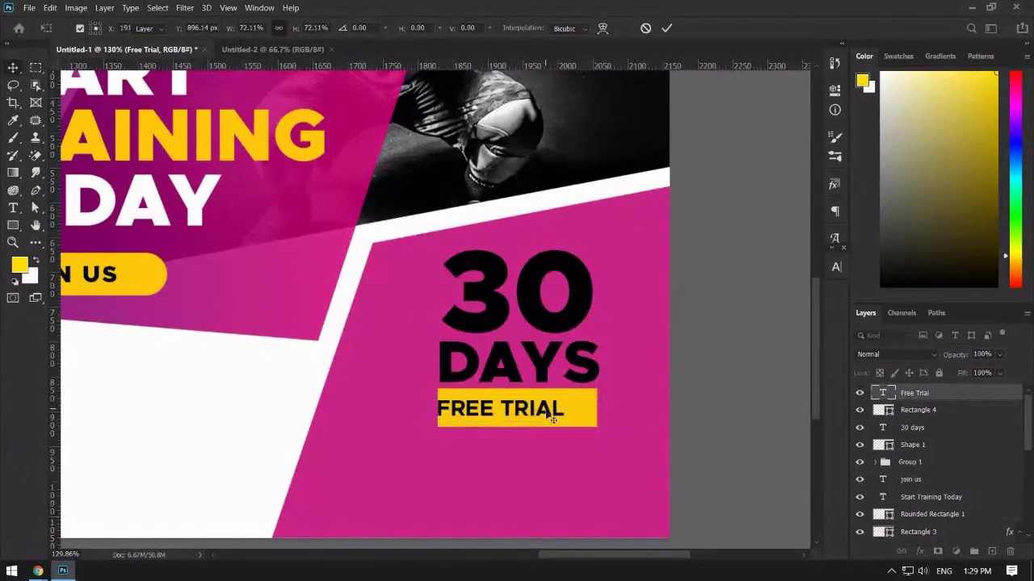
Set FREE TRIAL to Black weight and centre it on the yellow bar
{"action": "scroll", "coordinate": [549, 415], "scroll_direction": "up", "scroll_amount": 3}
{"action": "scroll", "coordinate": [550, 415], "scroll_direction": "up", "scroll_amount": 1}
{"action": "left_click", "coordinate": [287, 29]}
{"action": "left_click", "coordinate": [284, 213]}
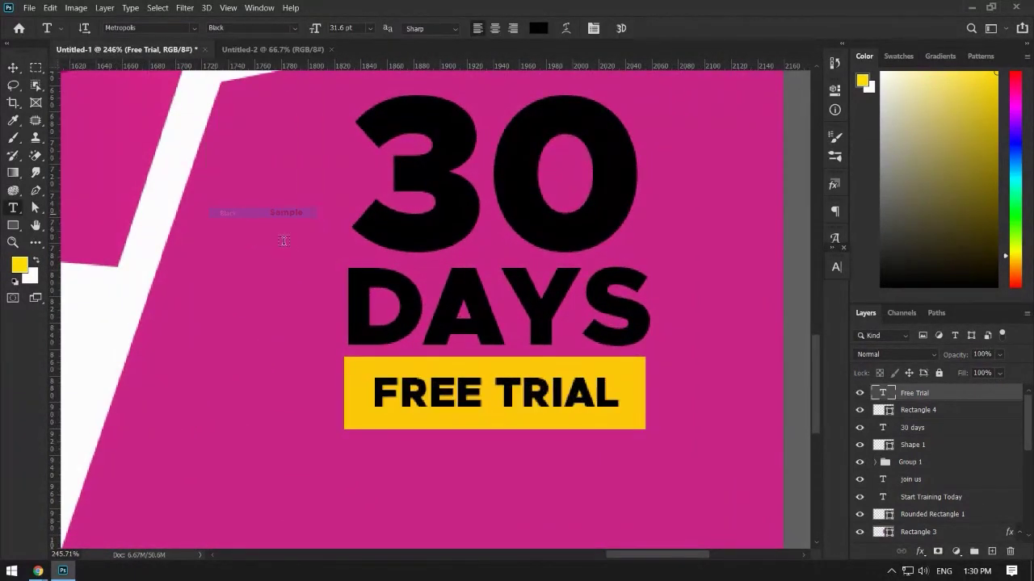
{"action": "left_click", "coordinate": [13, 67]}
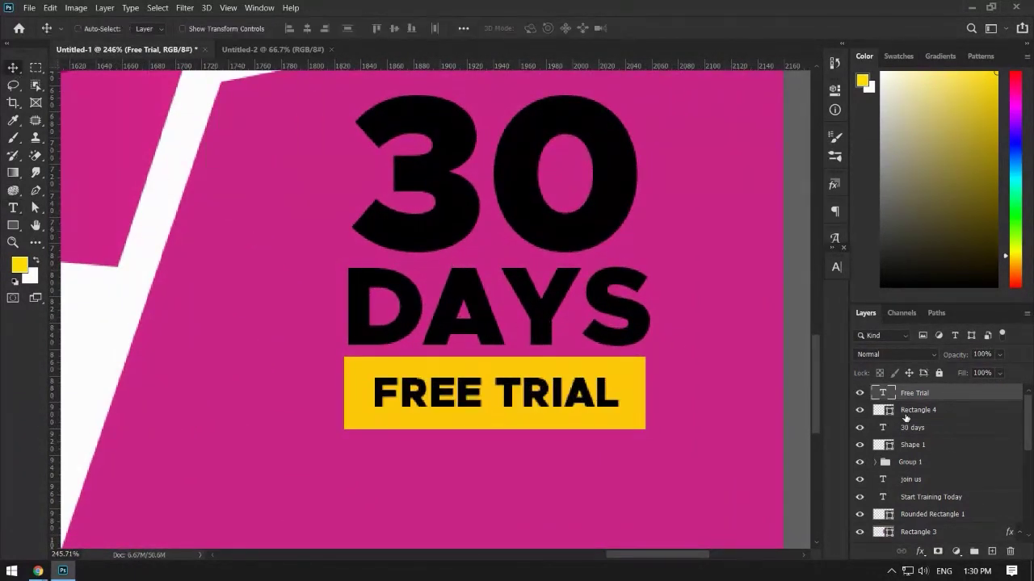
{"action": "left_click", "coordinate": [895, 414], "text": "ctrl"}
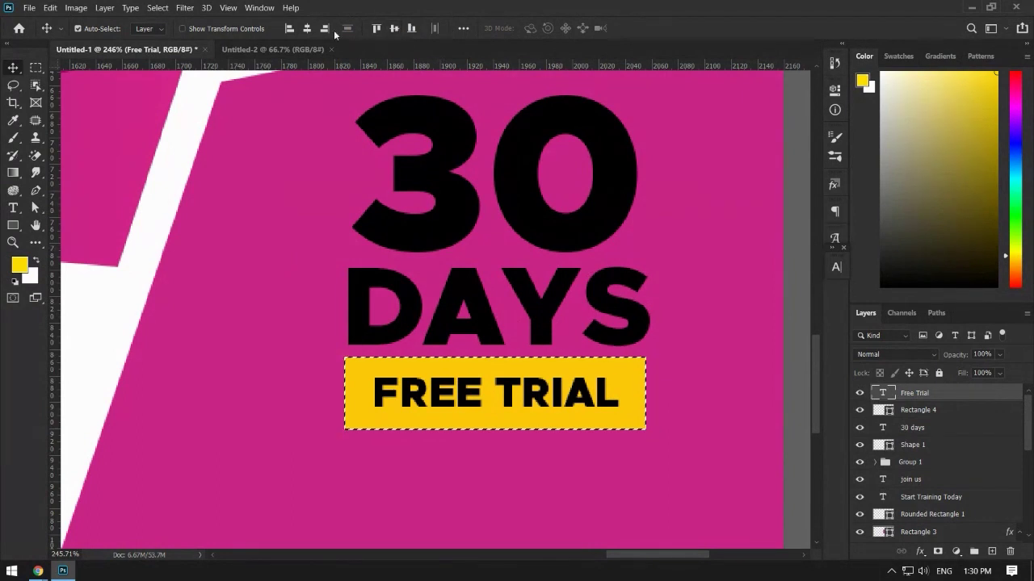
{"action": "left_click", "coordinate": [307, 29]}
{"action": "key", "text": "ctrl+d"}
{"action": "key", "text": "ctrl+t"}
{"action": "left_click_drag", "start_coordinate": [618, 418], "coordinate": [627, 419]}
{"action": "key", "text": "Return"}
{"action": "key", "text": "Down"}
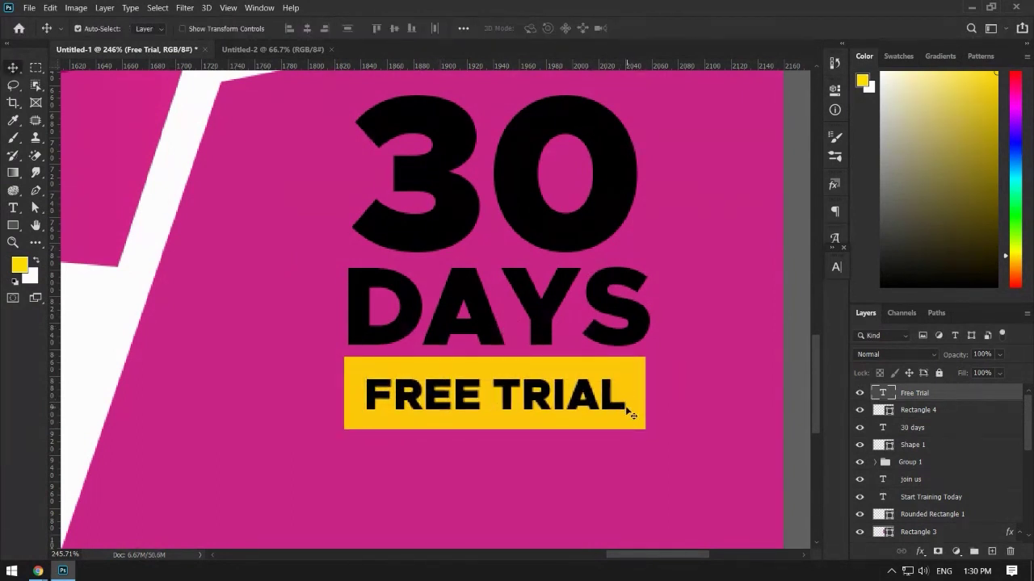
Scroll the Layers panel and select the Rectangle 3 layer
{"action": "scroll", "coordinate": [627, 408], "scroll_direction": "down", "scroll_amount": 3}
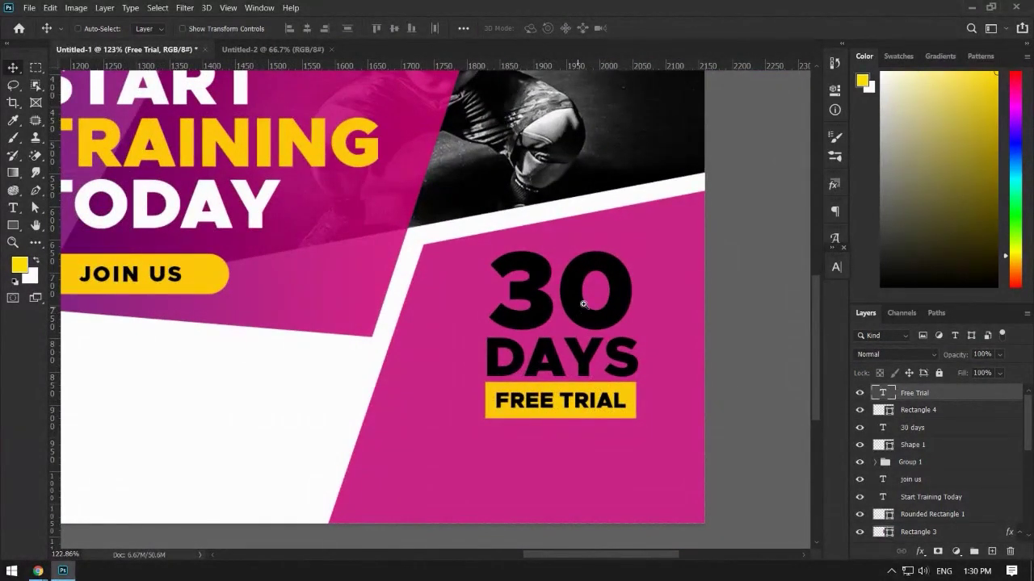
{"action": "scroll", "coordinate": [580, 314], "scroll_direction": "down", "scroll_amount": 2}
{"action": "scroll", "coordinate": [625, 361], "scroll_direction": "down", "scroll_amount": 2}
{"action": "left_click", "coordinate": [690, 355], "text": "ctrl"}
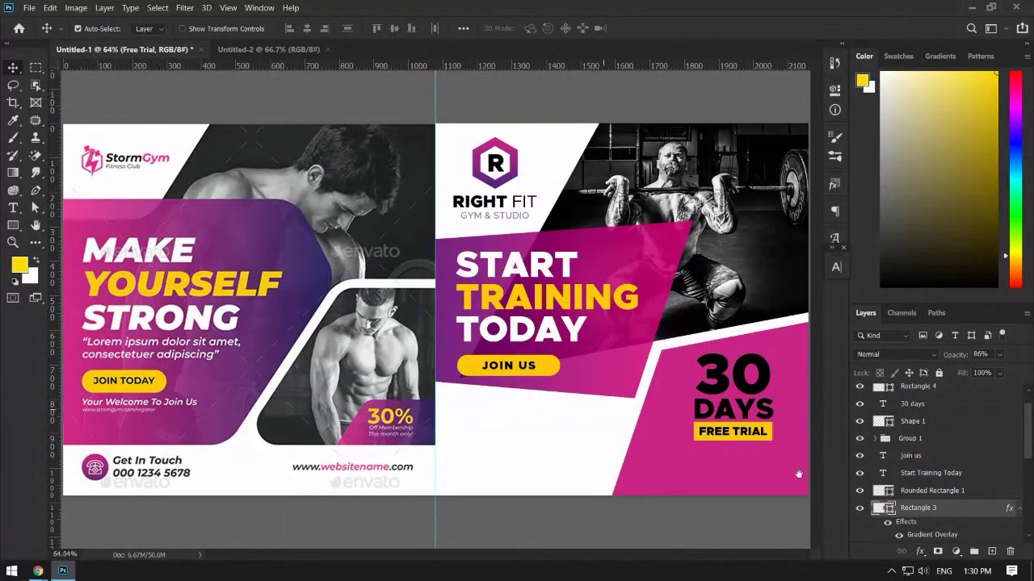
Copy Rectangle 3's gradient layer style and paste it onto Shape 1
{"action": "right_click", "coordinate": [959, 509]}
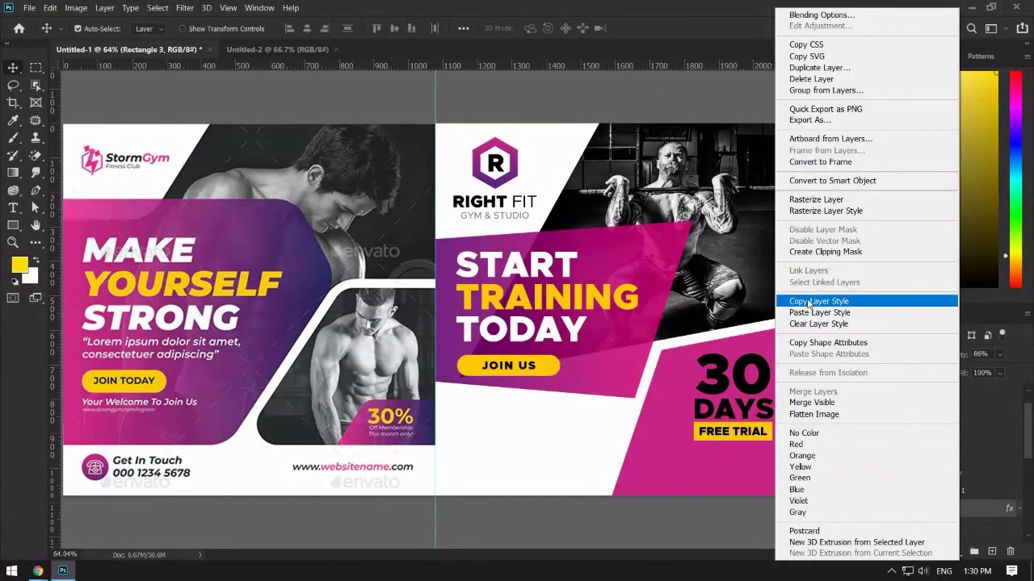
{"action": "left_click", "coordinate": [810, 302]}
{"action": "left_click", "coordinate": [928, 421]}
{"action": "right_click", "coordinate": [928, 423]}
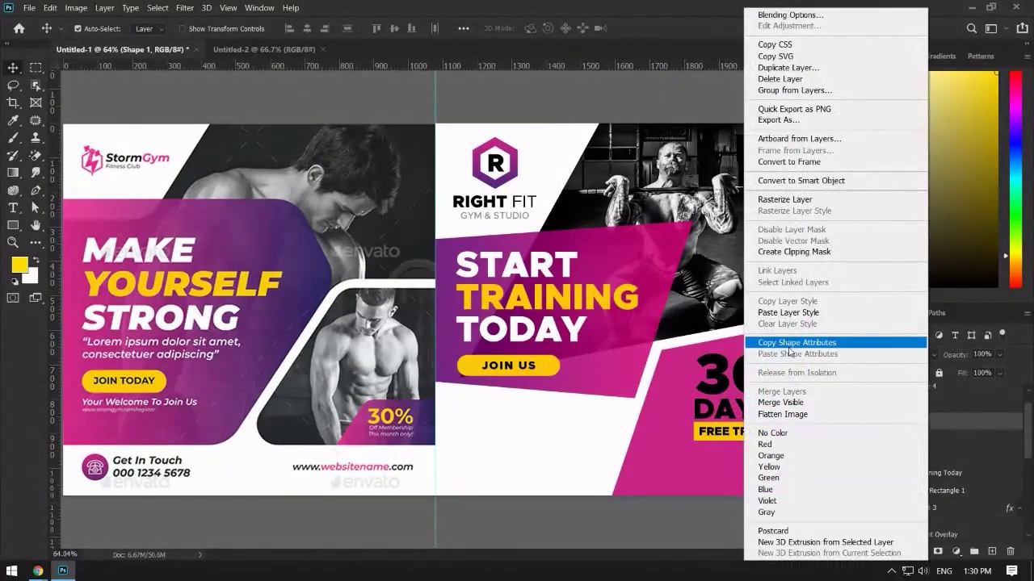
{"action": "left_click", "coordinate": [776, 314]}
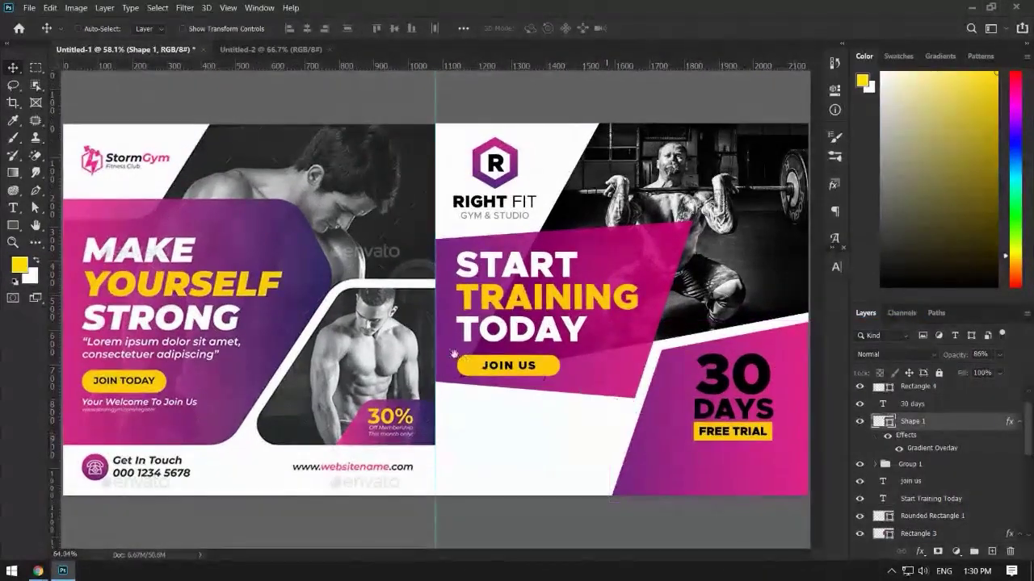
{"action": "scroll", "coordinate": [517, 343], "scroll_direction": "up", "scroll_amount": 2}
{"action": "scroll", "coordinate": [597, 327], "scroll_direction": "up", "scroll_amount": 2}
{"action": "scroll", "coordinate": [675, 311], "scroll_direction": "up", "scroll_amount": 2}
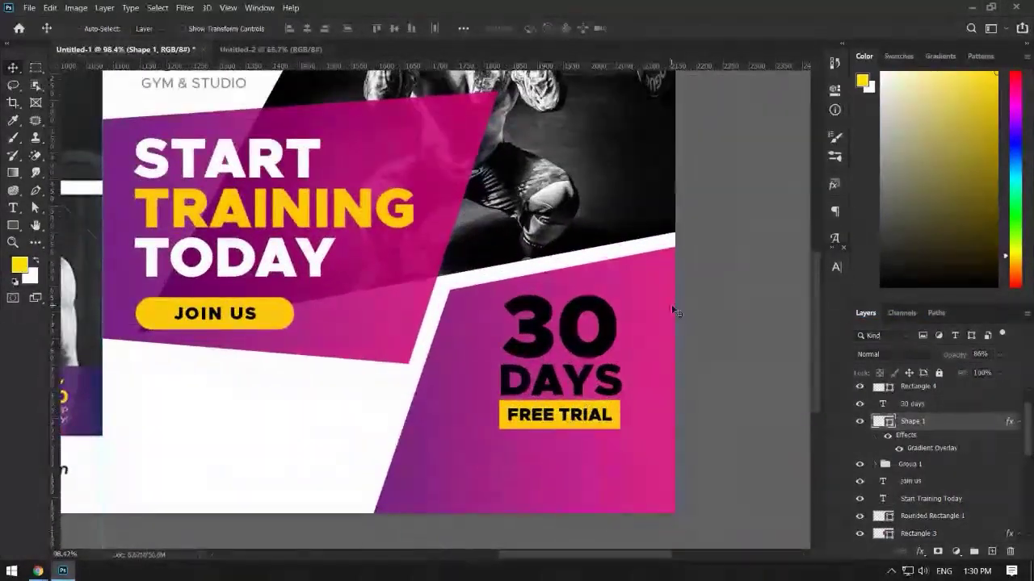
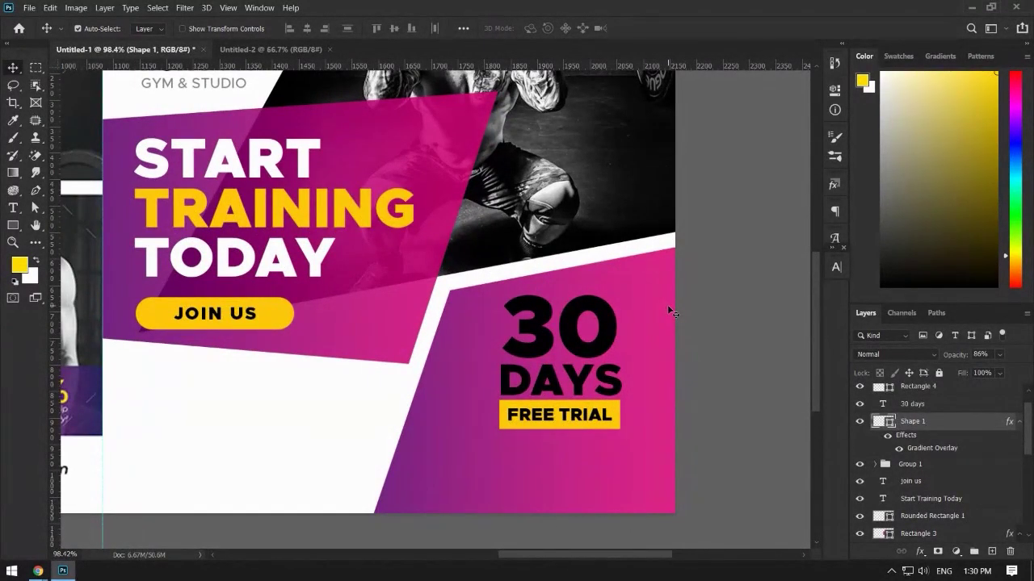
Show the kettlebell athlete photo layer and move it toward the lower right of the banner
{"action": "scroll", "coordinate": [898, 481], "scroll_direction": "down", "scroll_amount": 3}
{"action": "scroll", "coordinate": [898, 481], "scroll_direction": "down", "scroll_amount": 3}
{"action": "scroll", "coordinate": [898, 481], "scroll_direction": "down", "scroll_amount": 2}
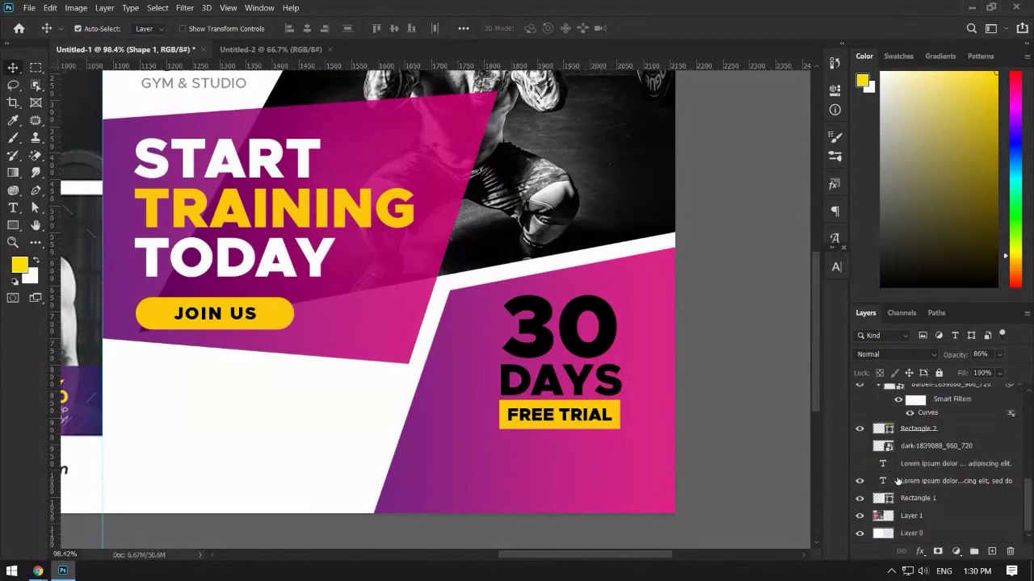
{"action": "left_click", "coordinate": [859, 445]}
{"action": "left_click", "coordinate": [511, 396]}
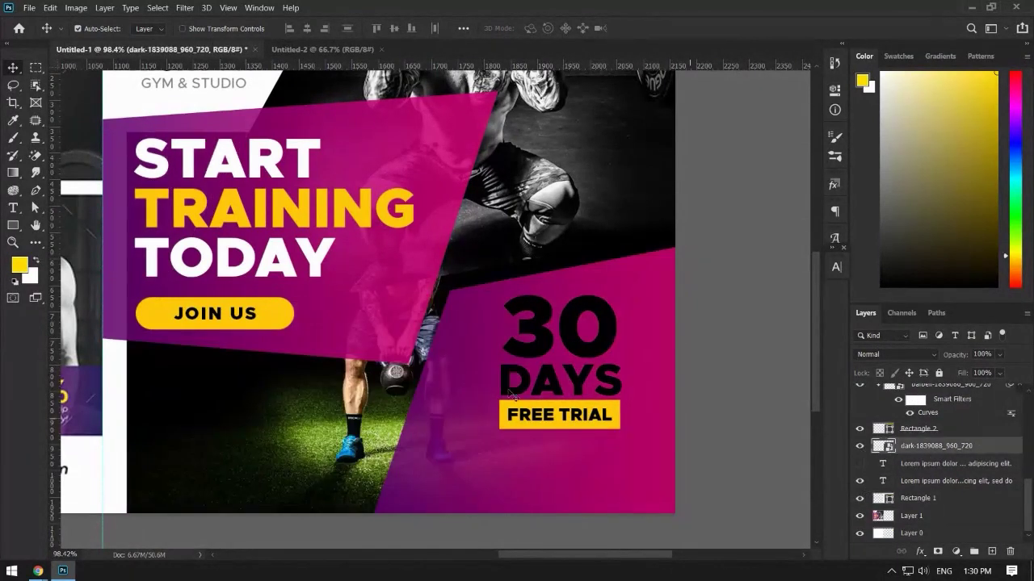
{"action": "mouse_move", "coordinate": [287, 398]}
{"action": "left_mouse_down"}
{"action": "mouse_move", "coordinate": [538, 485]}
{"action": "mouse_move", "coordinate": [485, 496]}
{"action": "mouse_move", "coordinate": [470, 480]}
{"action": "left_mouse_up"}
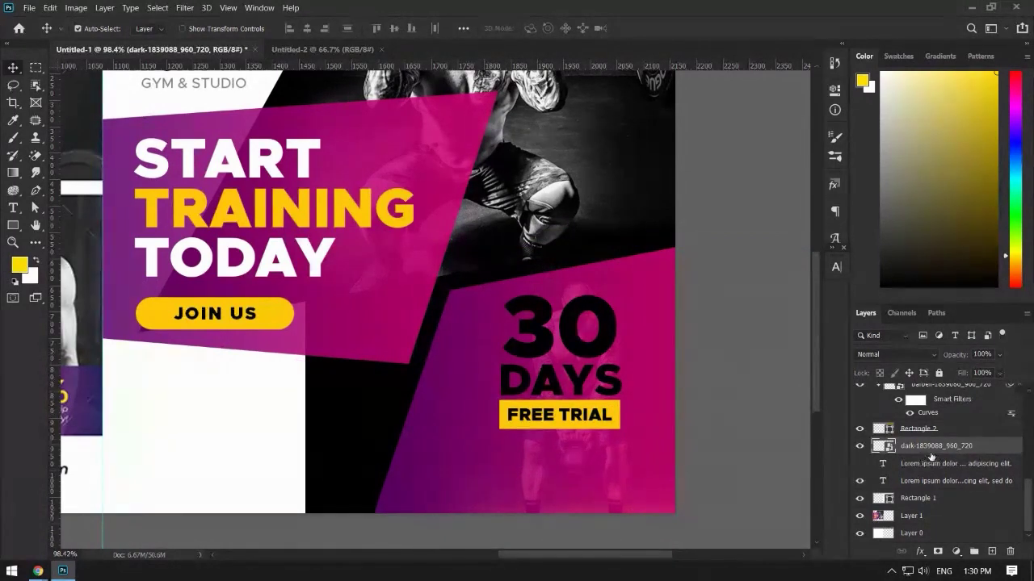
Restack the athlete photo layer directly beneath the gradient Shape 1
{"action": "key", "text": "ctrl+shift+bracketright"}
{"action": "mouse_move", "coordinate": [911, 394]}
{"action": "left_mouse_down"}
{"action": "mouse_move", "coordinate": [912, 471]}
{"action": "mouse_move", "coordinate": [911, 449]}
{"action": "left_mouse_up"}
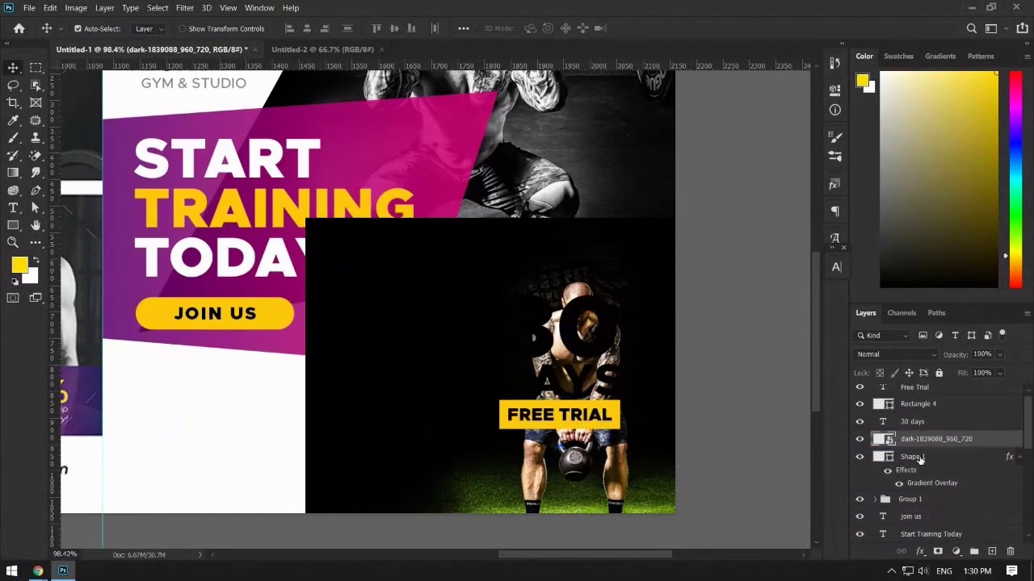
{"action": "left_click", "coordinate": [878, 422], "text": "ctrl"}
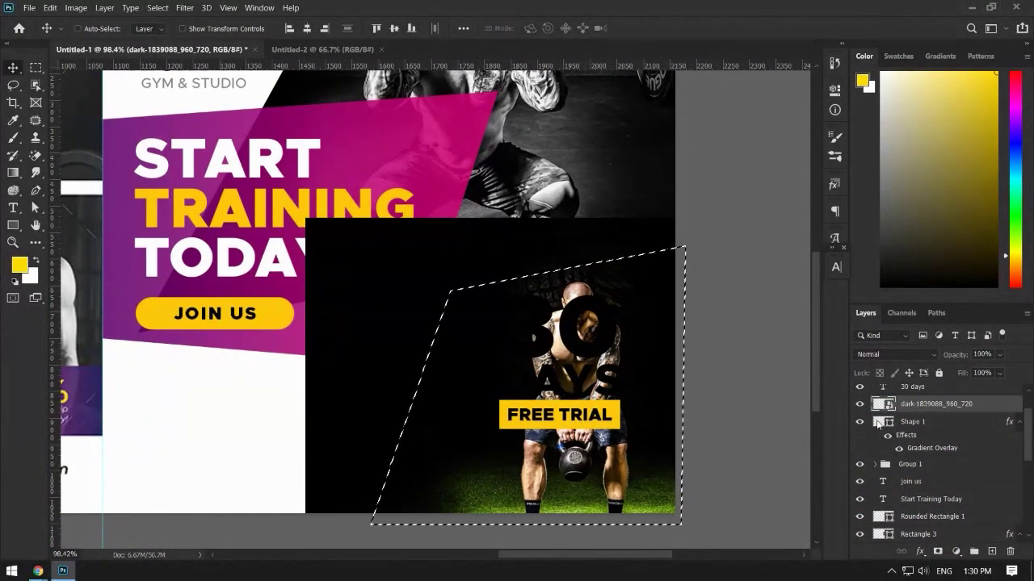
{"action": "key", "text": "ctrl+d"}
{"action": "left_click_drag", "start_coordinate": [930, 451], "coordinate": [917, 419]}
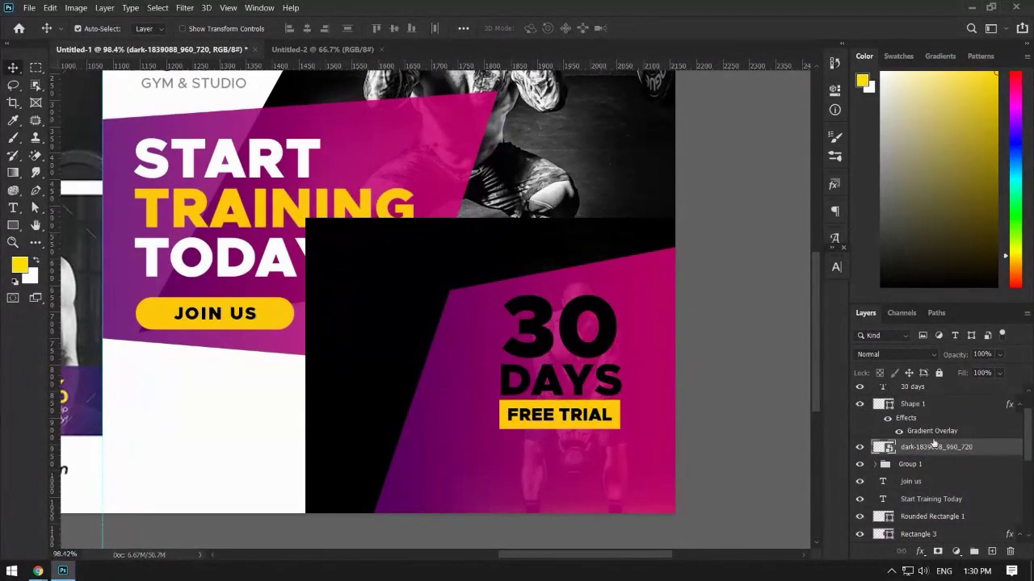
{"action": "left_click", "coordinate": [928, 410]}
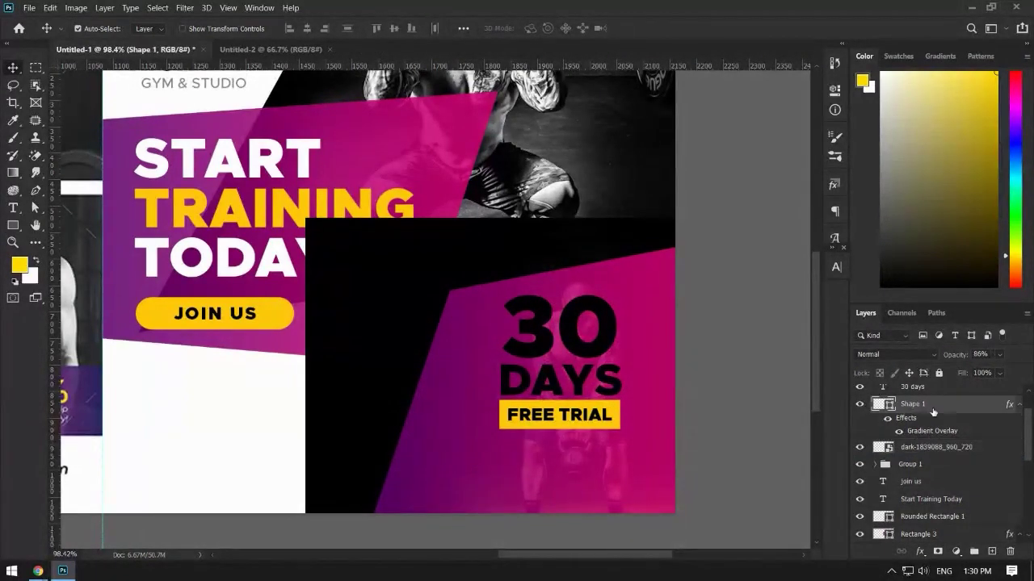
Duplicate Shape 1, clear the original's gradient style, and move it below the photo
{"action": "key", "text": "ctrl+j"}
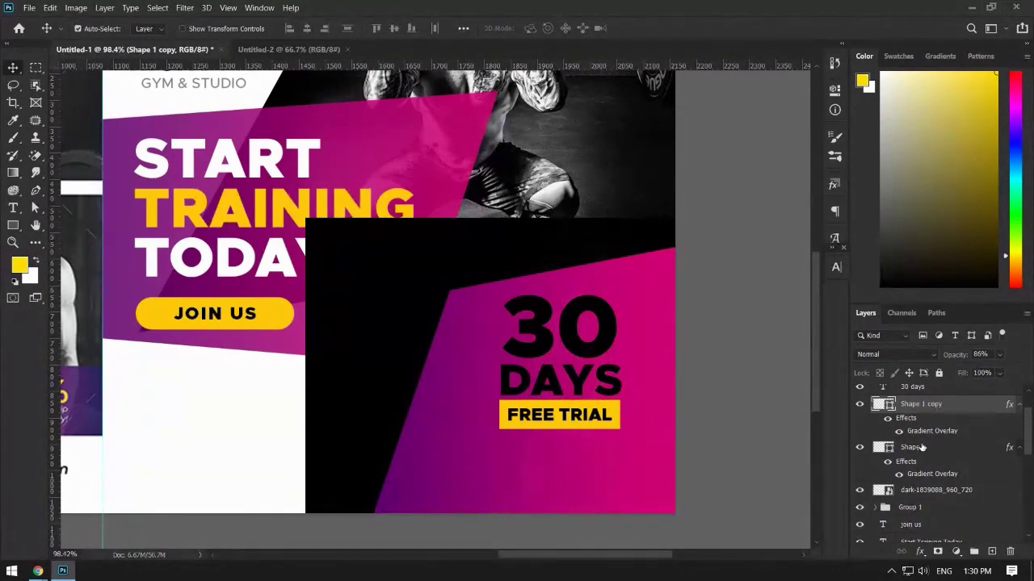
{"action": "right_click", "coordinate": [908, 449]}
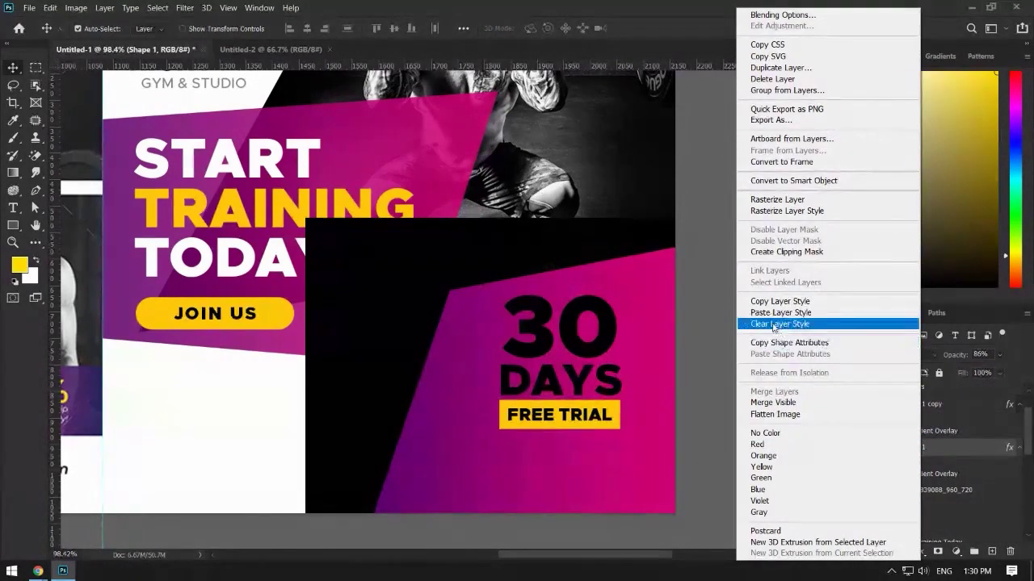
{"action": "left_click", "coordinate": [796, 324]}
{"action": "left_click", "coordinate": [859, 404]}
{"action": "left_click", "coordinate": [859, 405]}
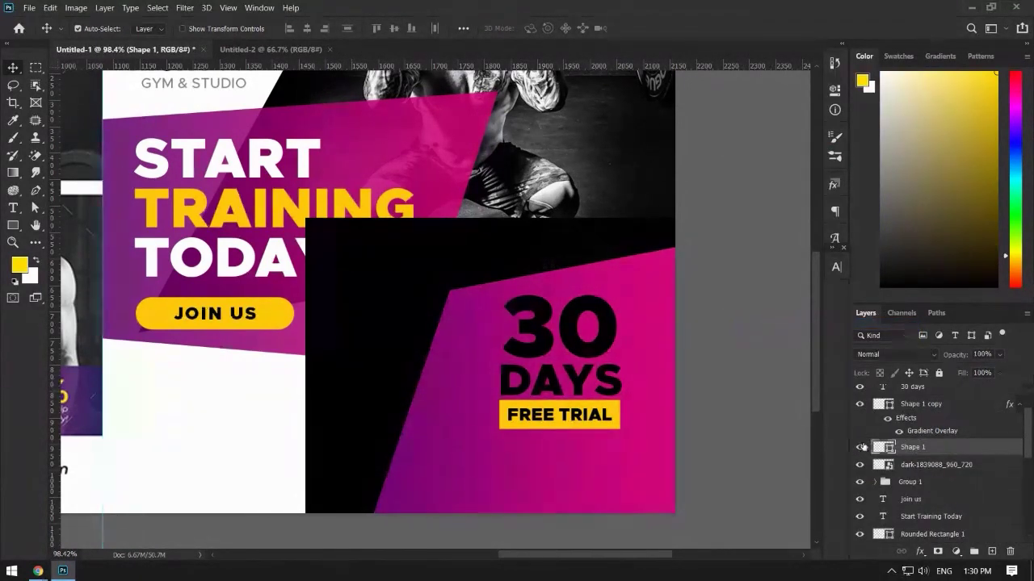
{"action": "left_click_drag", "start_coordinate": [916, 450], "coordinate": [916, 473]}
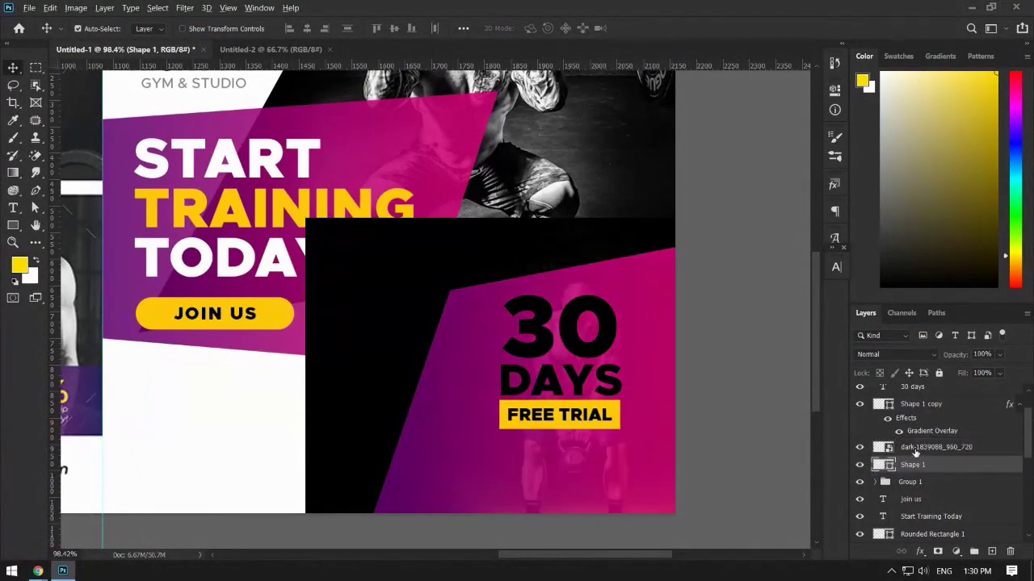
Clip the kettlebell photo into the plain Shape 1 as a clipping mask
{"action": "left_click", "coordinate": [917, 456], "text": "alt"}
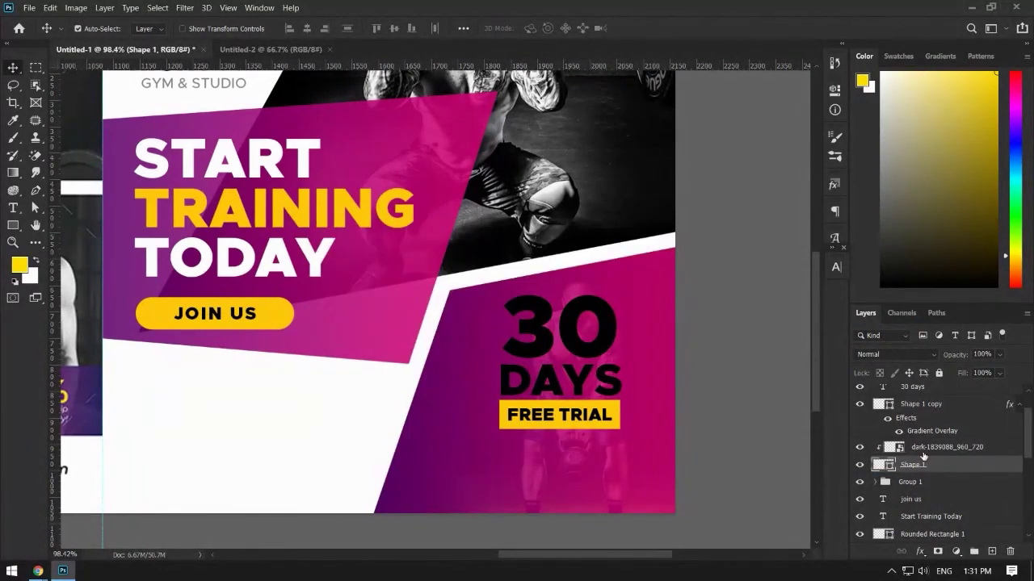
{"action": "left_click", "coordinate": [925, 455], "text": "alt"}
{"action": "right_click", "coordinate": [928, 448]}
{"action": "left_click", "coordinate": [840, 290]}
{"action": "left_click", "coordinate": [933, 466]}
Set the Shape 1 copy gradient layer to 78% opacity
{"action": "left_click_drag", "start_coordinate": [910, 304], "coordinate": [912, 139]}
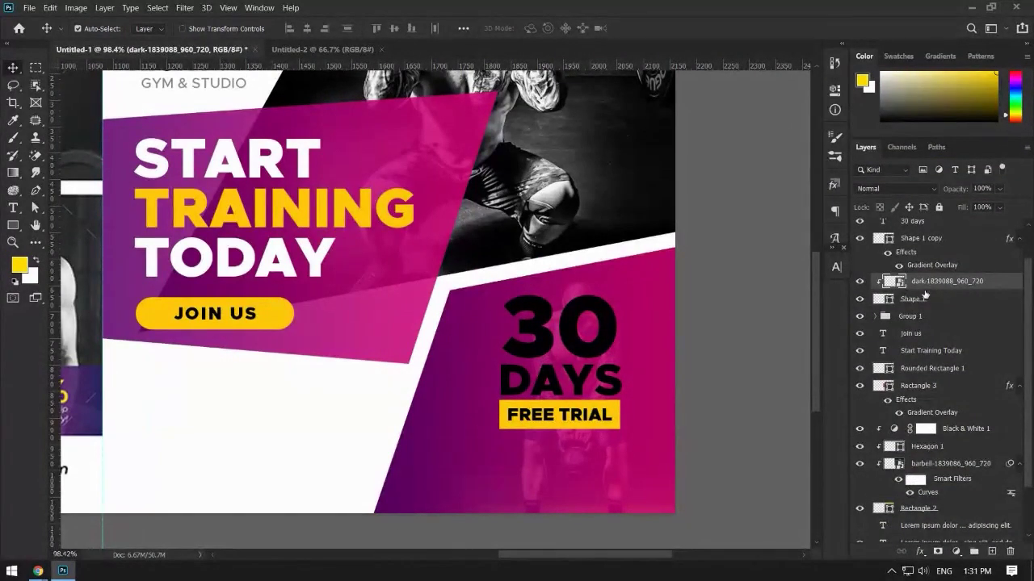
{"action": "scroll", "coordinate": [925, 296], "scroll_direction": "up", "scroll_amount": 2}
{"action": "left_click", "coordinate": [656, 412]}
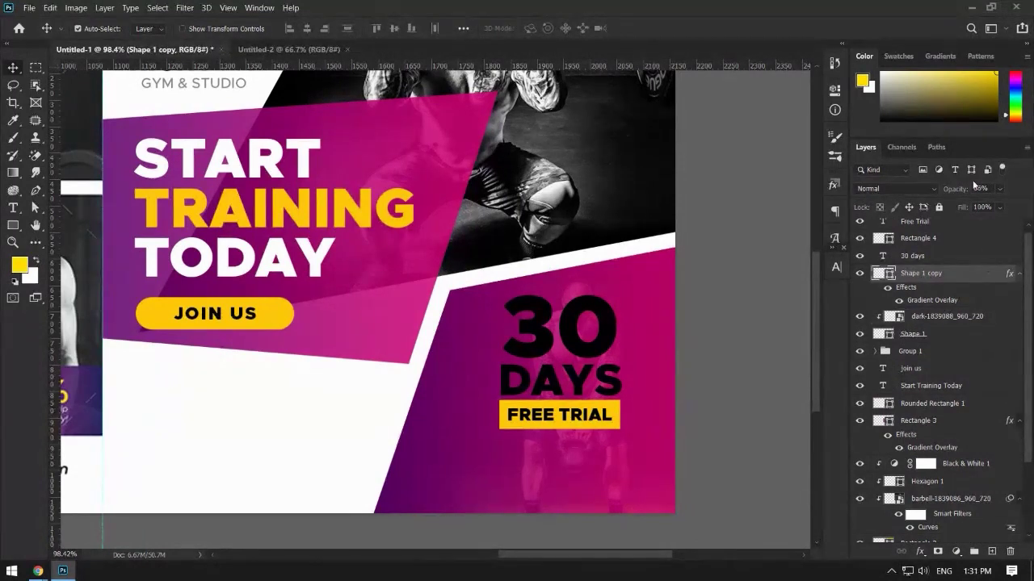
{"action": "left_click_drag", "start_coordinate": [946, 190], "coordinate": [950, 191]}
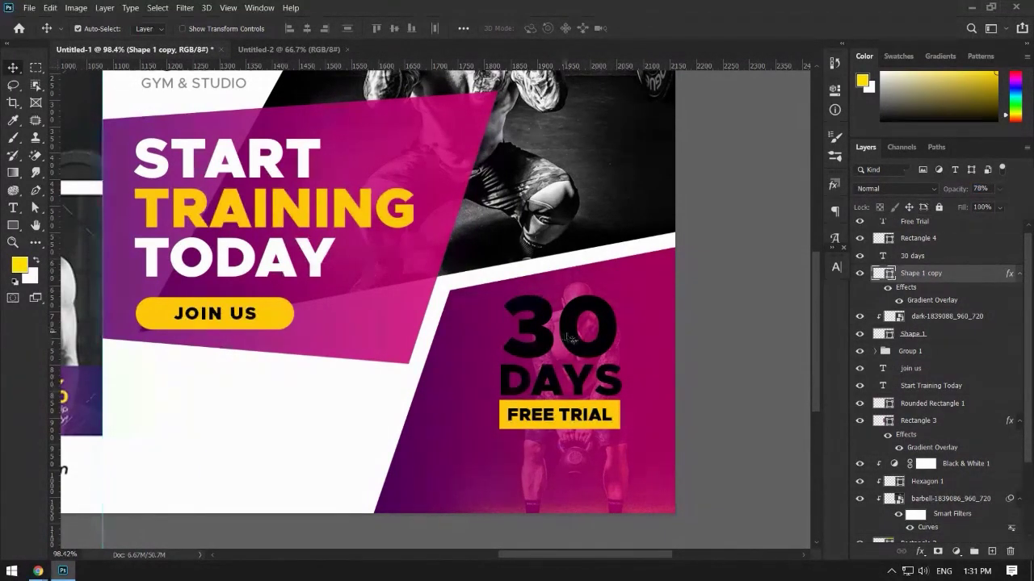
{"action": "left_click", "coordinate": [618, 336]}
Make the 30 DAYS text white and check the overlay layers' visibility
{"action": "key", "text": "alt+BackSpace"}
{"action": "key", "text": "ctrl+BackSpace"}
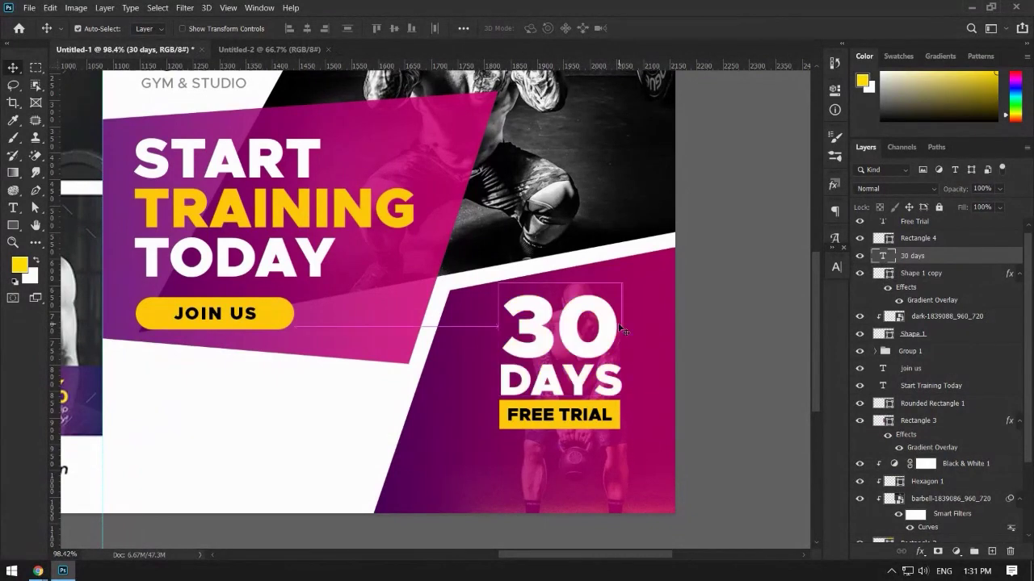
{"action": "scroll", "coordinate": [921, 267], "scroll_direction": "up", "scroll_amount": 1}
{"action": "left_click", "coordinate": [859, 279]}
{"action": "left_click", "coordinate": [859, 261]}
{"action": "left_click", "coordinate": [859, 244]}
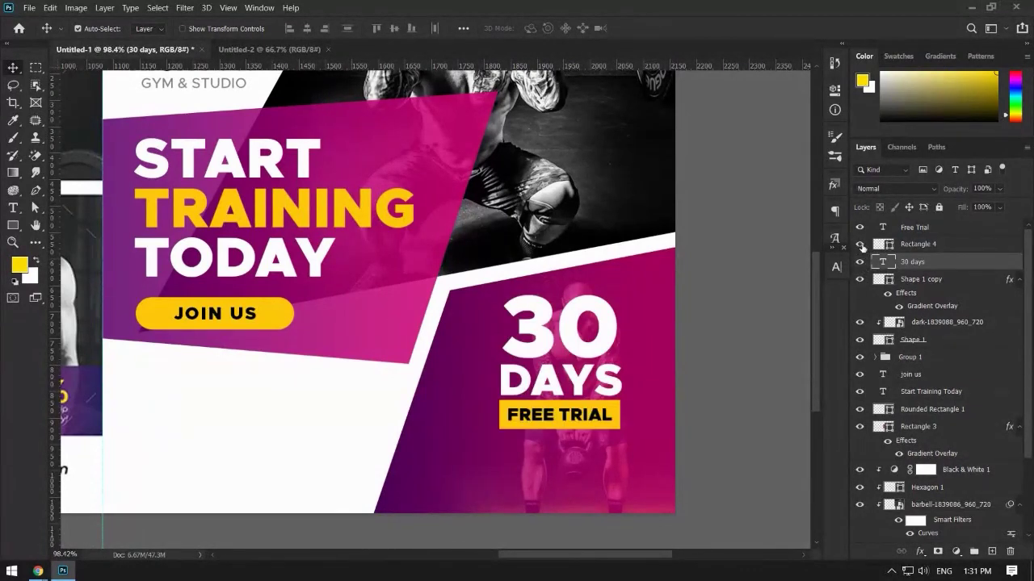
Group the offer layers from Free Trial to Shape 1 as '30 days' and rename Group 1 'logo'
{"action": "left_click", "coordinate": [939, 343]}
{"action": "left_click", "coordinate": [927, 244], "text": "shift"}
{"action": "key", "text": "ctrl+g"}
{"action": "type", "text": "30 day"}
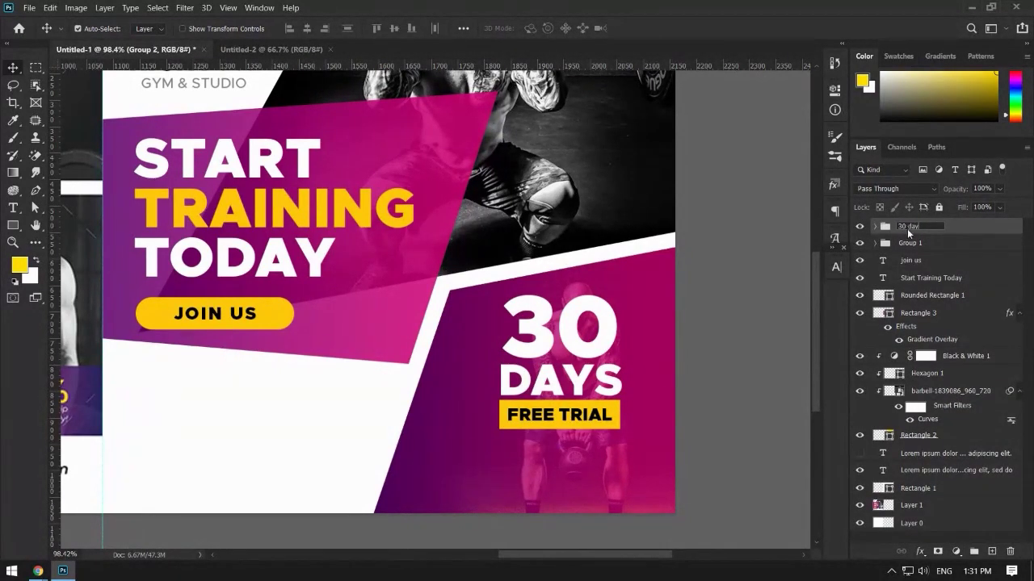
{"action": "type", "text": "s"}
{"action": "key", "text": "Return"}
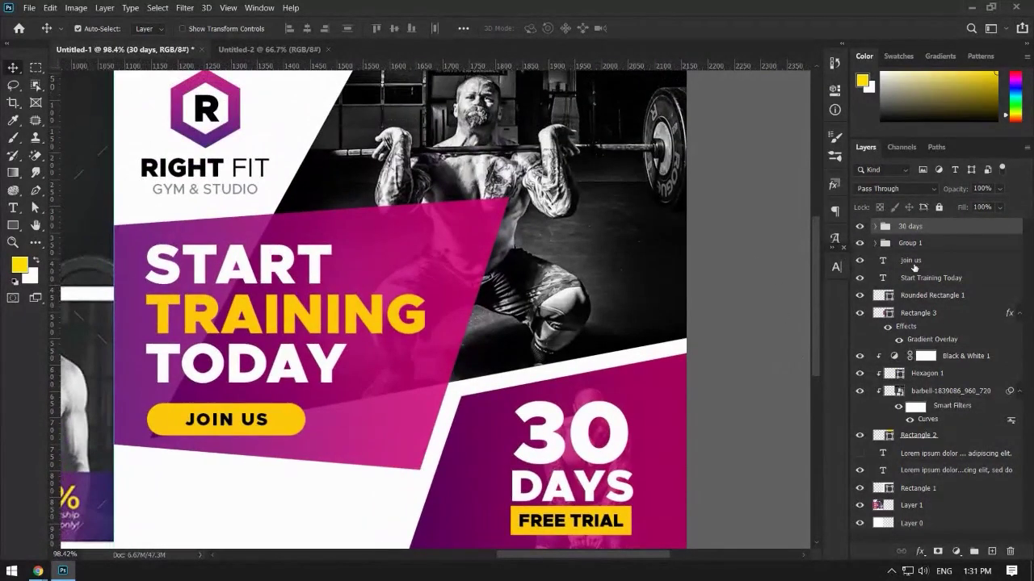
{"action": "double_click", "coordinate": [910, 244]}
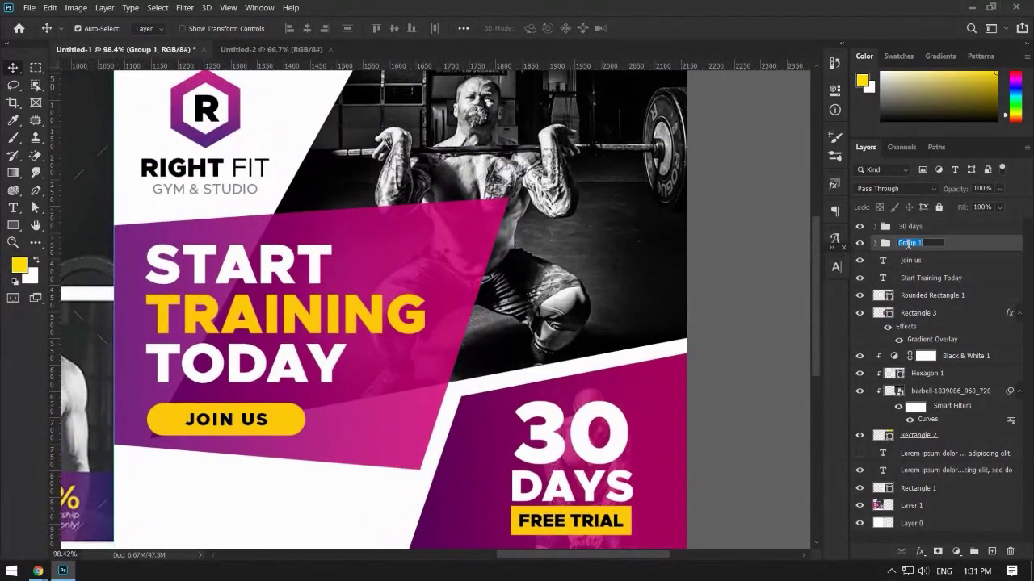
{"action": "type", "text": "logo"}
{"action": "key", "text": "Return"}
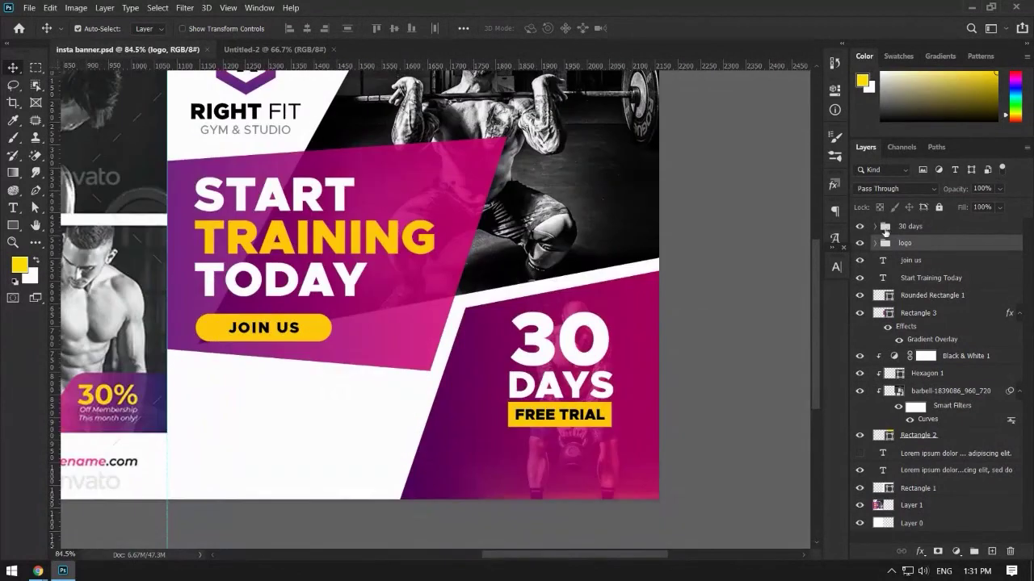
Scale the 30 DAYS / FREE TRIAL block up to about 120% and nudge it lower
{"action": "left_click", "coordinate": [600, 344]}
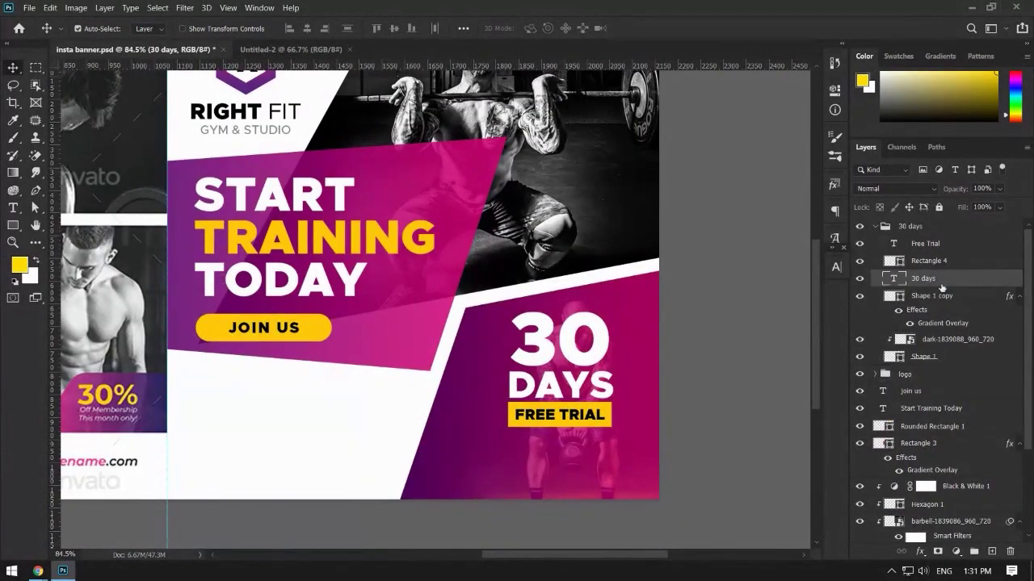
{"action": "left_click", "coordinate": [929, 261], "text": "shift"}
{"action": "left_click", "coordinate": [924, 243], "text": "shift"}
{"action": "key", "text": "ctrl+t"}
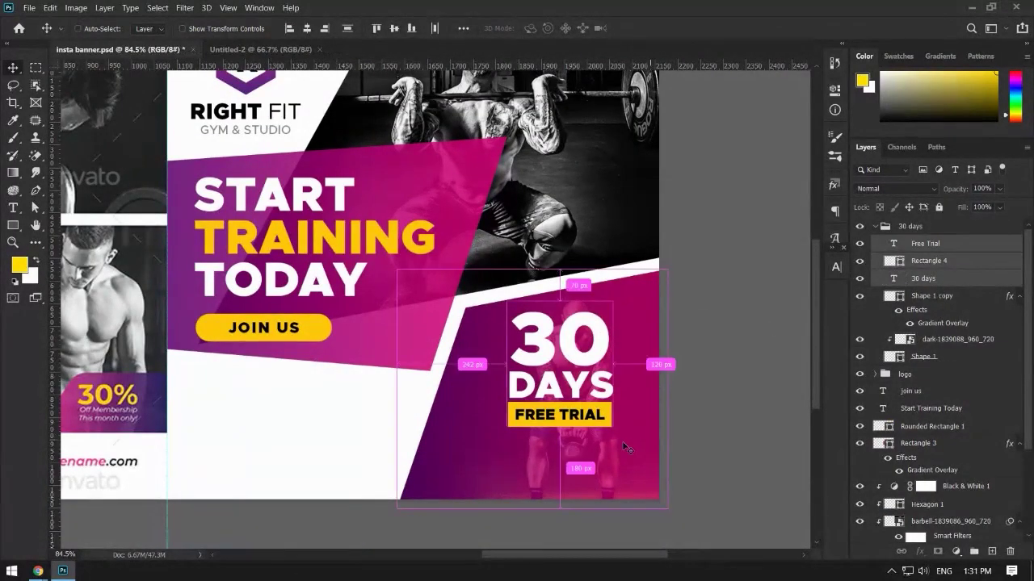
{"action": "left_click_drag", "start_coordinate": [611, 426], "coordinate": [622, 451]}
{"action": "left_click_drag", "start_coordinate": [577, 426], "coordinate": [576, 447]}
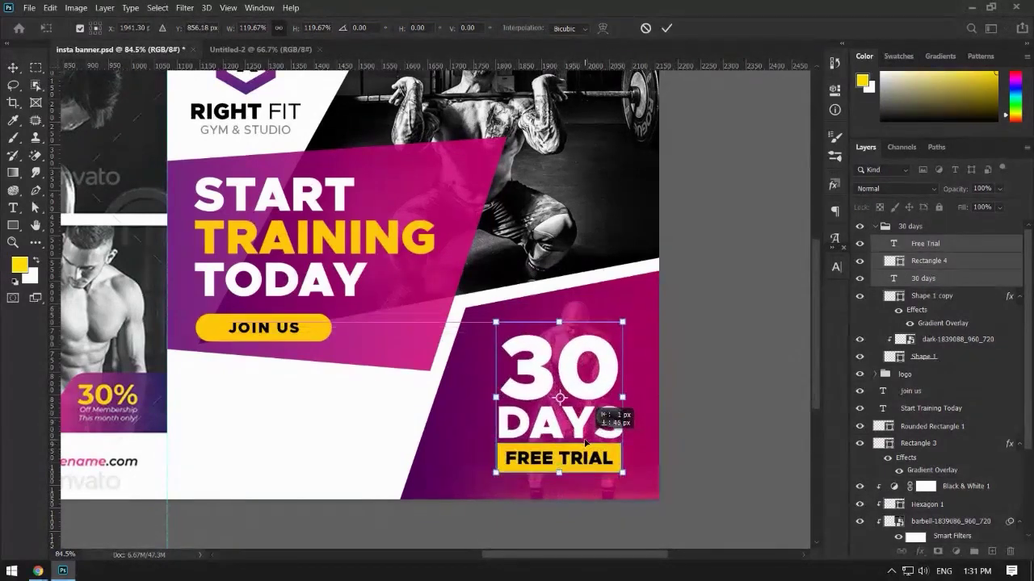
{"action": "key", "text": "Return"}
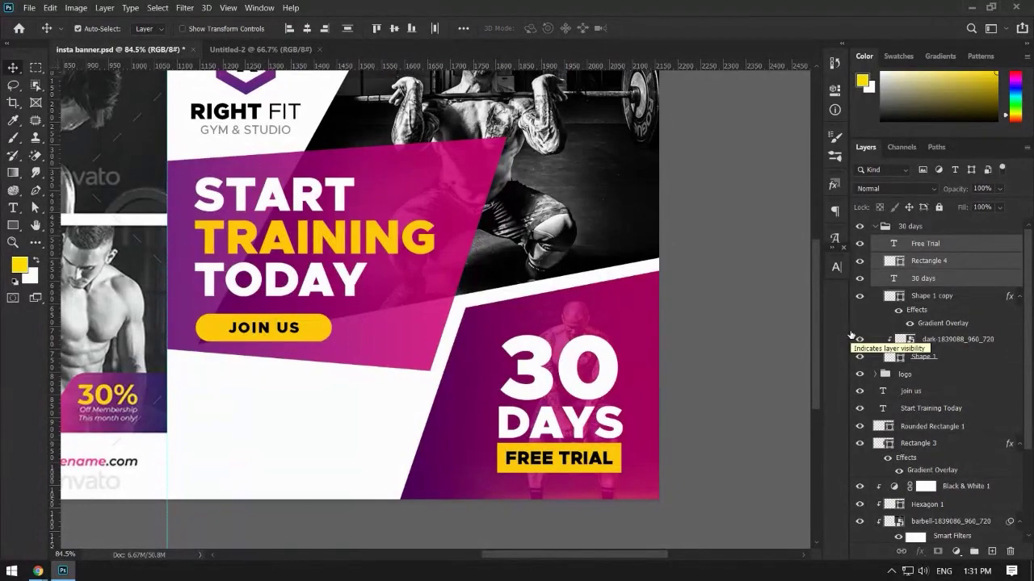
{"action": "scroll", "coordinate": [618, 326], "scroll_direction": "down", "scroll_amount": 3}
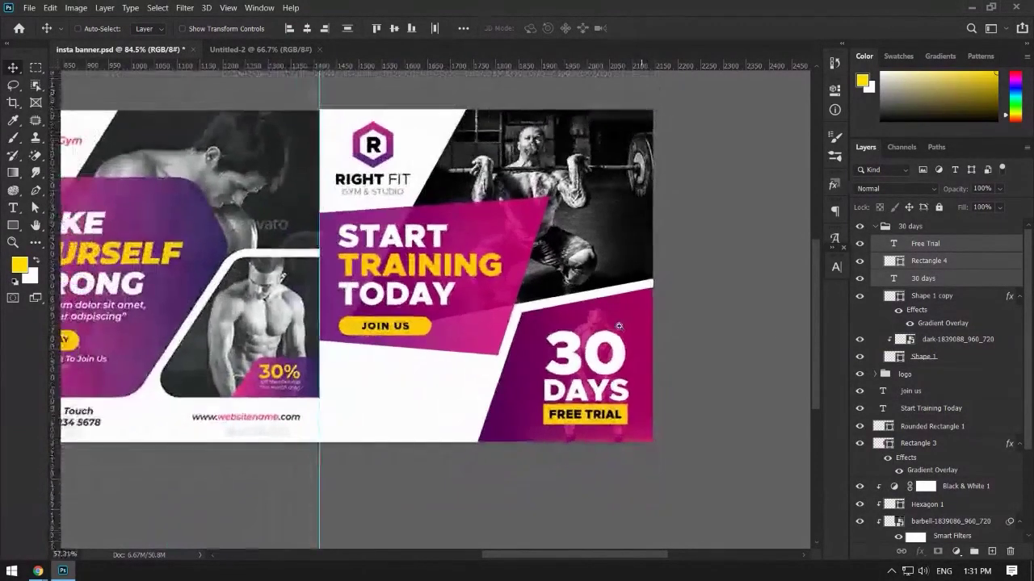
Try a drop shadow on the 30 DAYS text in Blending Options, then cancel it
{"action": "left_click", "coordinate": [875, 226]}
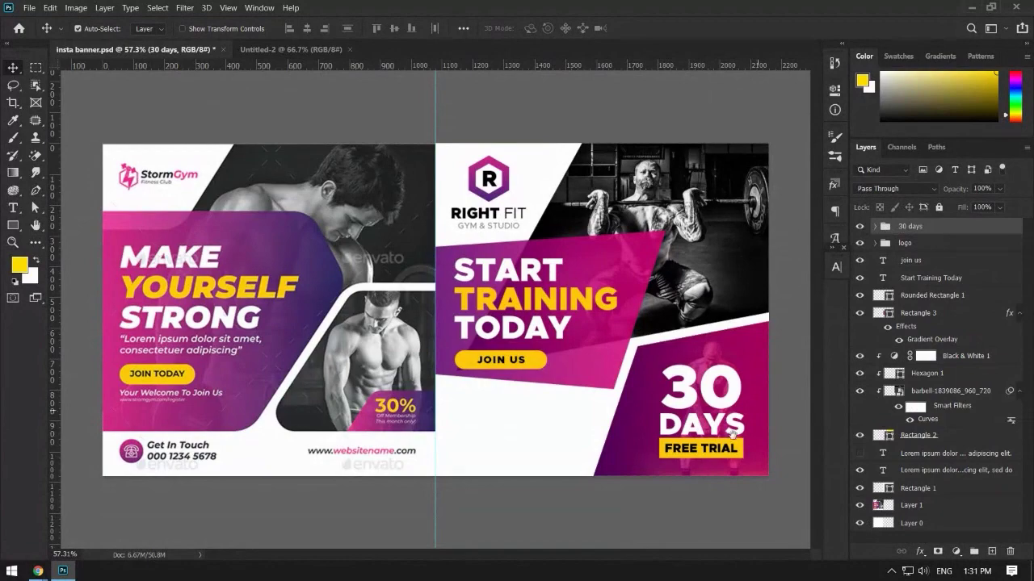
{"action": "scroll", "coordinate": [731, 433], "scroll_direction": "up", "scroll_amount": 2}
{"action": "scroll", "coordinate": [676, 428], "scroll_direction": "up", "scroll_amount": 1}
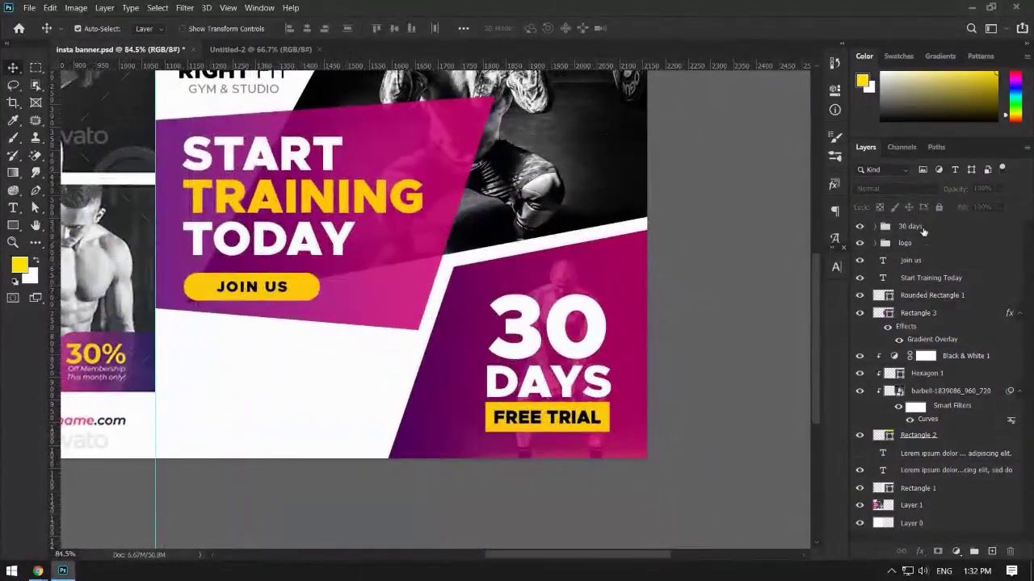
{"action": "right_click", "coordinate": [923, 223]}
{"action": "left_click", "coordinate": [864, 35]}
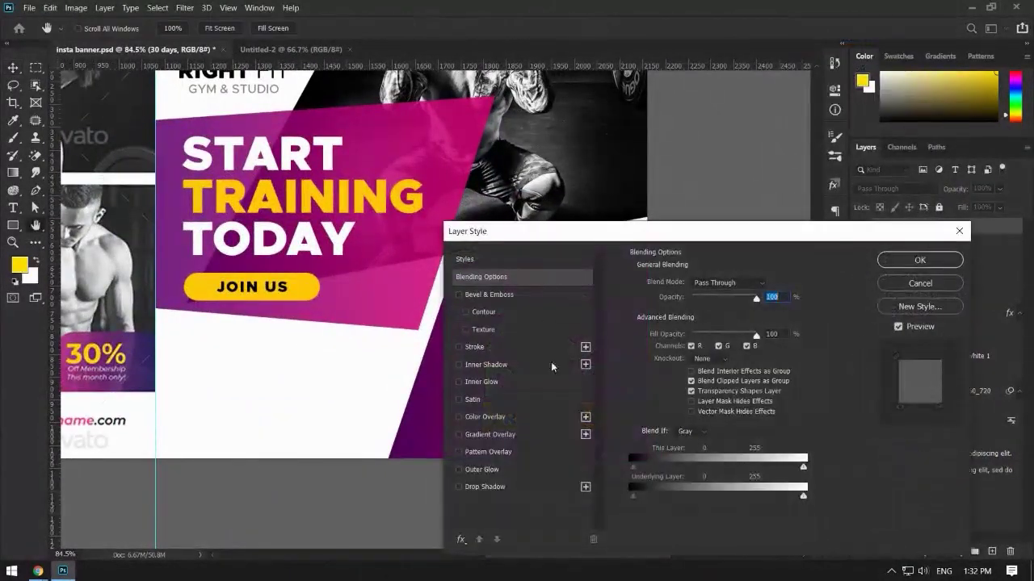
{"action": "left_click_drag", "start_coordinate": [529, 231], "coordinate": [697, 170]}
{"action": "left_click", "coordinate": [659, 425]}
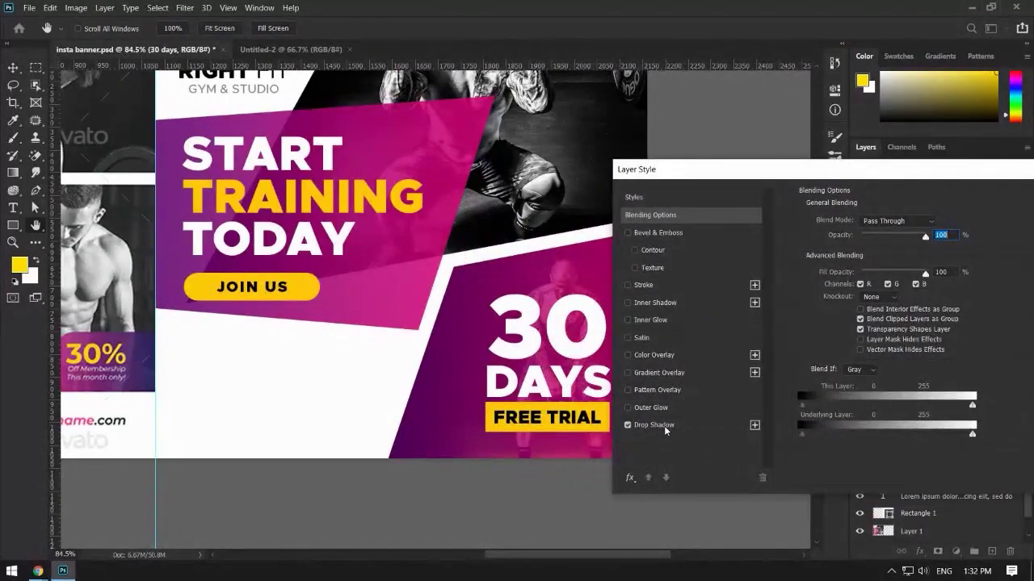
{"action": "left_click", "coordinate": [886, 222]}
{"action": "mouse_move", "coordinate": [860, 172]}
{"action": "left_mouse_down"}
{"action": "mouse_move", "coordinate": [658, 185]}
{"action": "mouse_move", "coordinate": [795, 158]}
{"action": "left_mouse_up"}
{"action": "left_click_drag", "start_coordinate": [501, 375], "coordinate": [483, 383]}
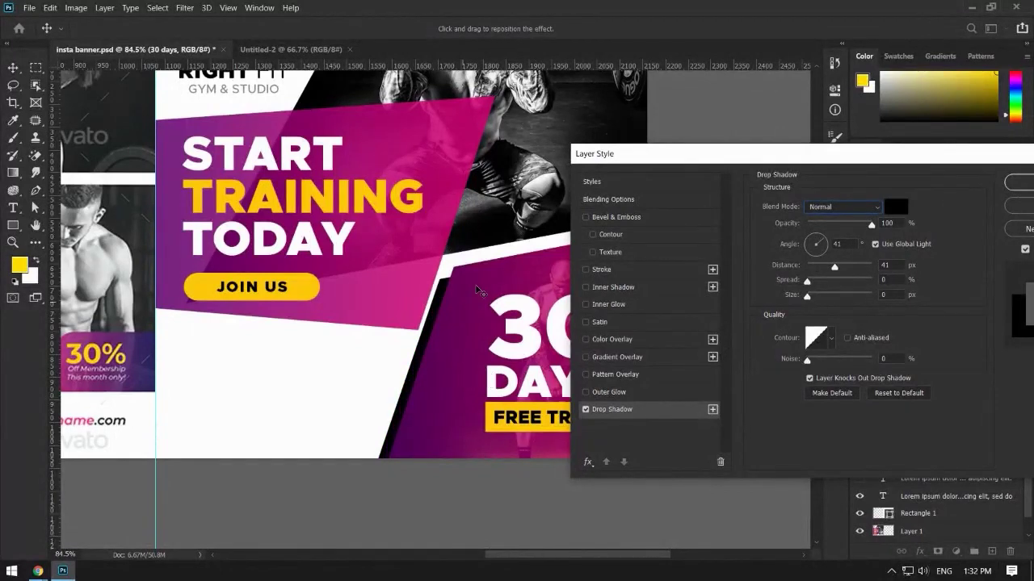
{"action": "left_click", "coordinate": [1015, 207]}
Group the 30 days, Free Trial and Rectangle 4 layers as '30 days text'
{"action": "left_click", "coordinate": [937, 278]}
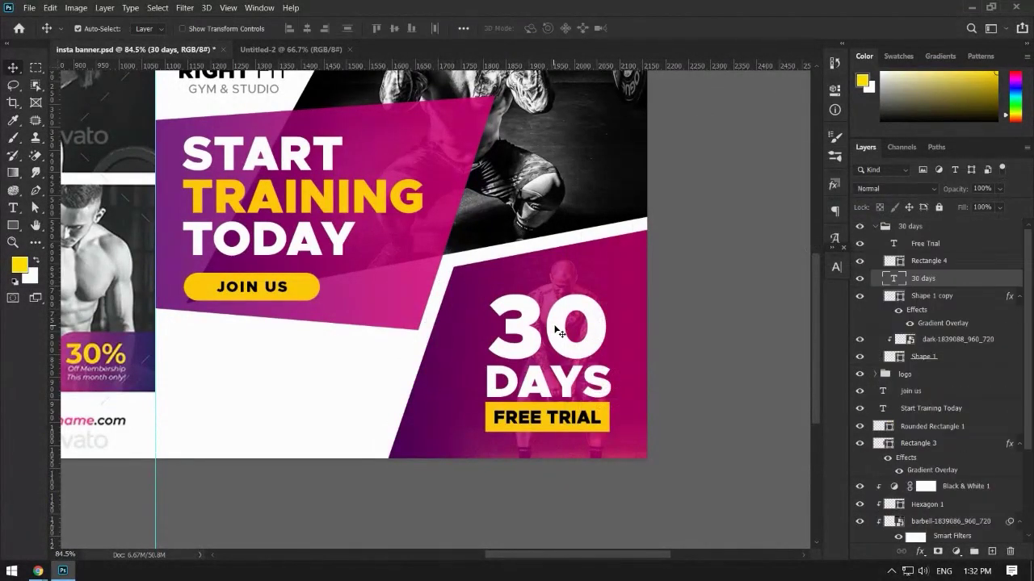
{"action": "left_click", "coordinate": [925, 243]}
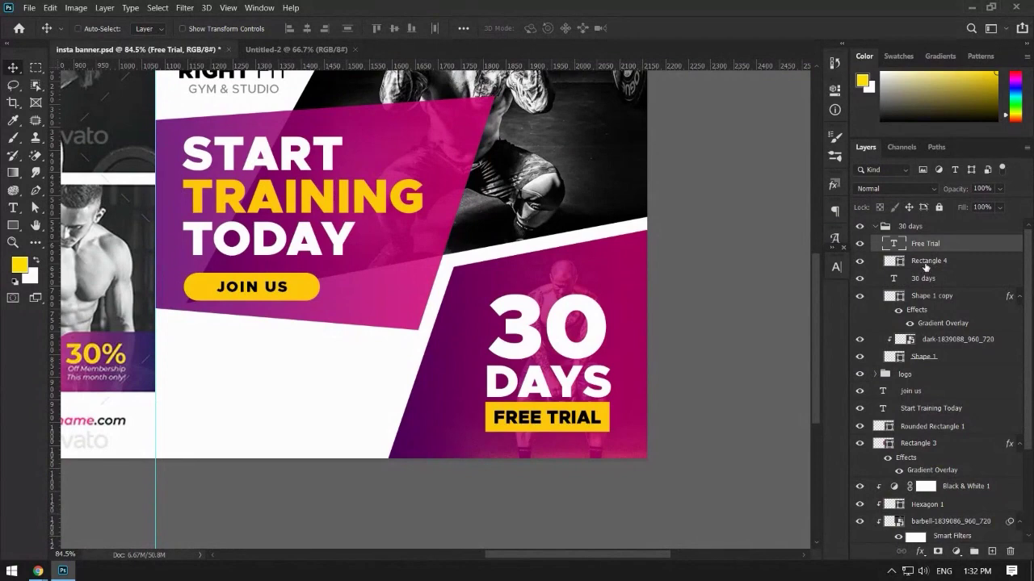
{"action": "left_click", "coordinate": [929, 261], "text": "shift"}
{"action": "left_click", "coordinate": [925, 279], "text": "shift"}
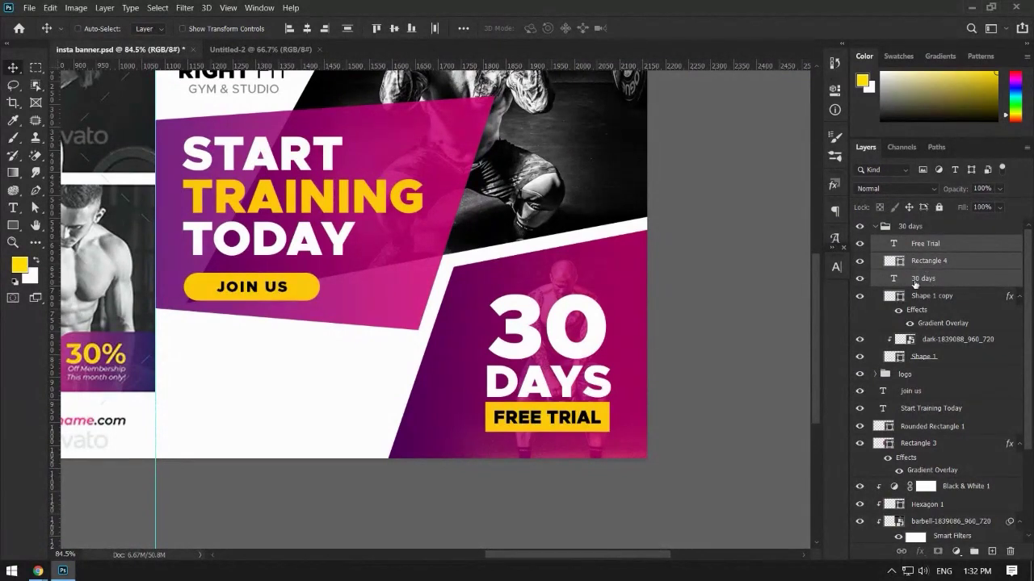
{"action": "key", "text": "ctrl+g"}
{"action": "type", "text": "30"}
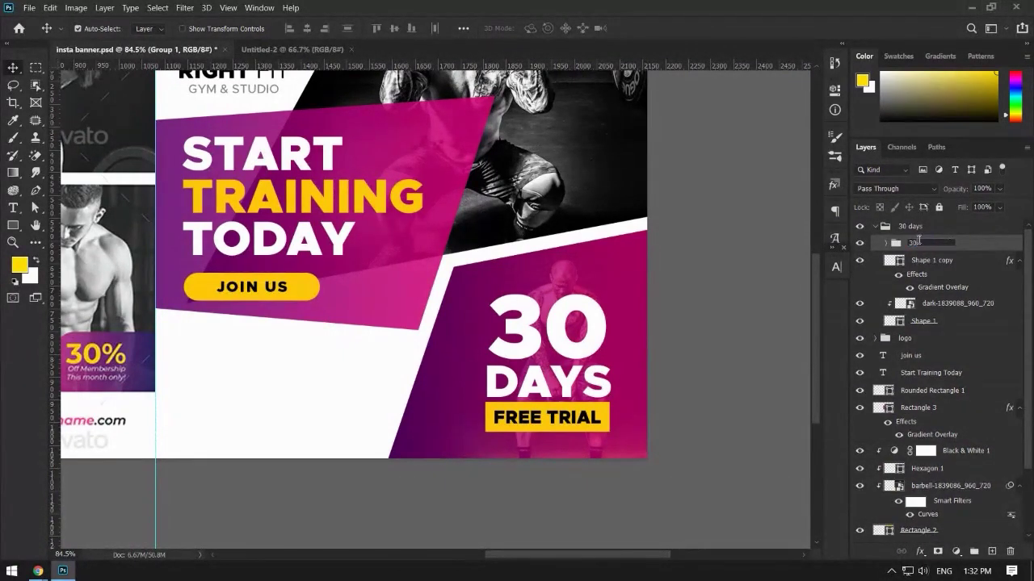
{"action": "type", "text": "days text"}
{"action": "key", "text": "Return"}
{"action": "right_click", "coordinate": [925, 242]}
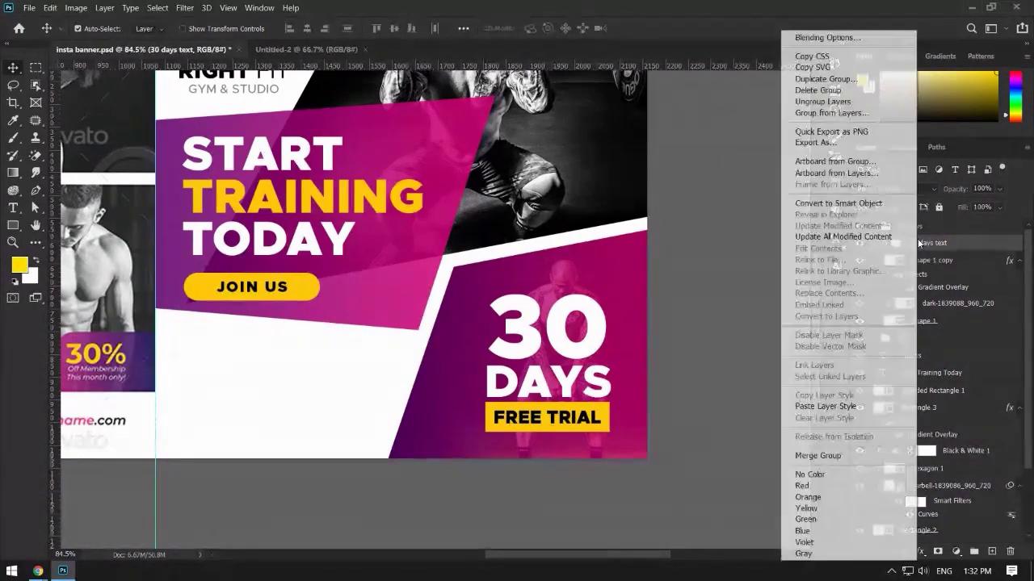
Give the 30 days text group a Multiply drop shadow with size 27 and about 18% opacity
{"action": "left_click", "coordinate": [568, 300]}
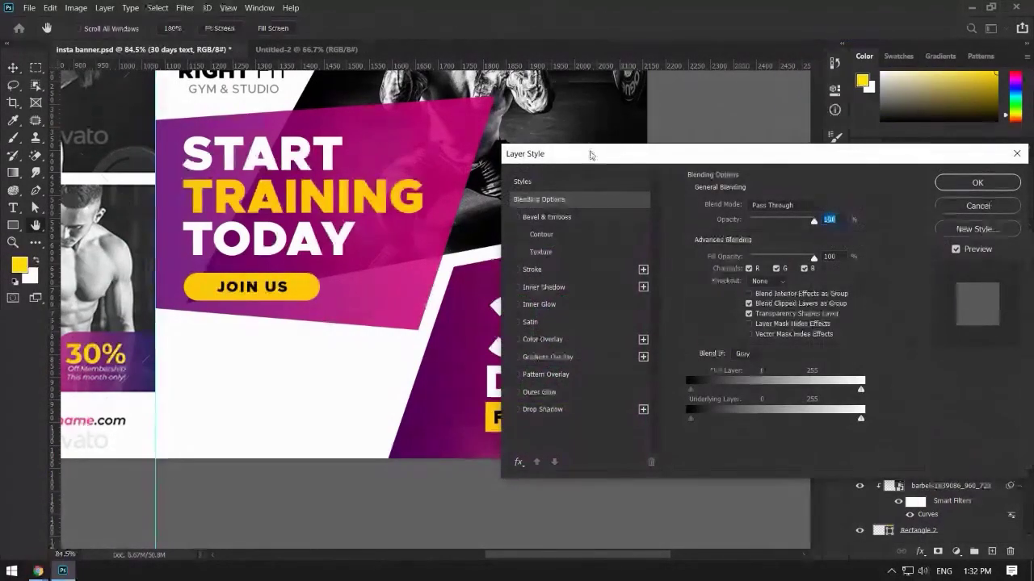
{"action": "left_click_drag", "start_coordinate": [589, 150], "coordinate": [764, 146]}
{"action": "left_click", "coordinate": [736, 401]}
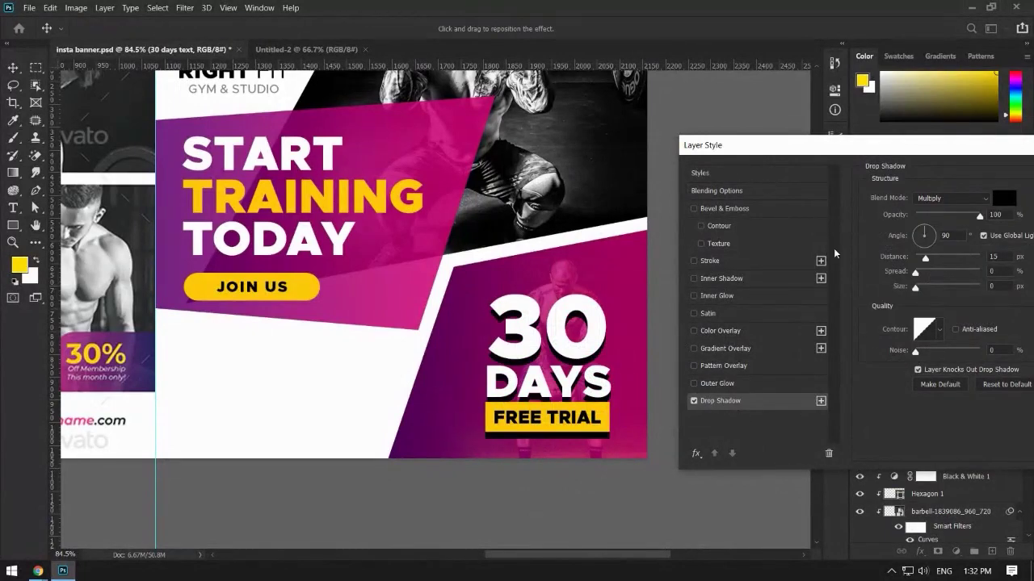
{"action": "left_click_drag", "start_coordinate": [915, 287], "coordinate": [926, 286]}
{"action": "left_click_drag", "start_coordinate": [967, 216], "coordinate": [923, 217]}
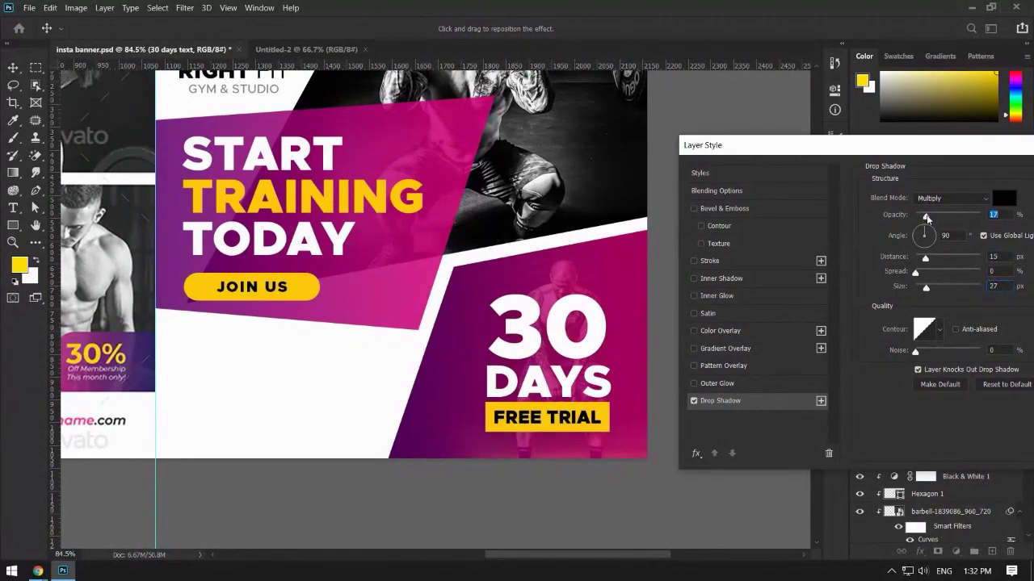
{"action": "left_click_drag", "start_coordinate": [778, 161], "coordinate": [509, 162]}
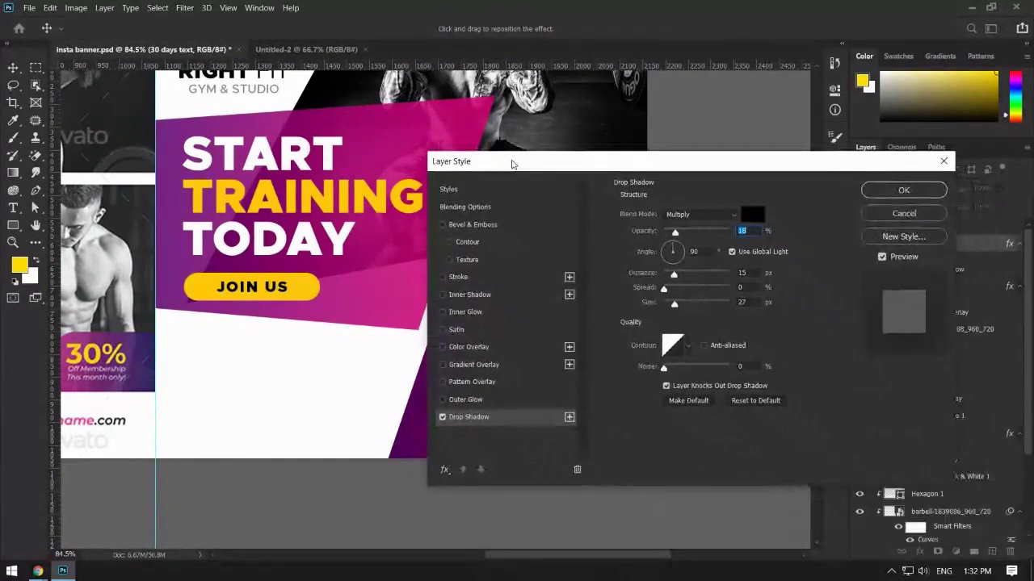
{"action": "left_click", "coordinate": [864, 192]}
Copy the group's layer style and paste it onto the Start Training Today headline
{"action": "right_click", "coordinate": [935, 243]}
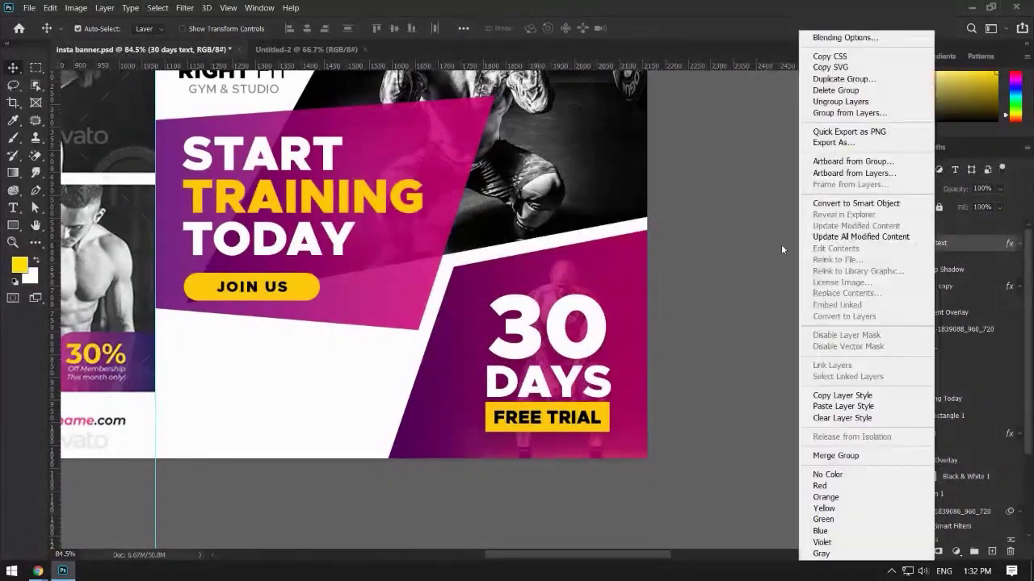
{"action": "left_click", "coordinate": [836, 396]}
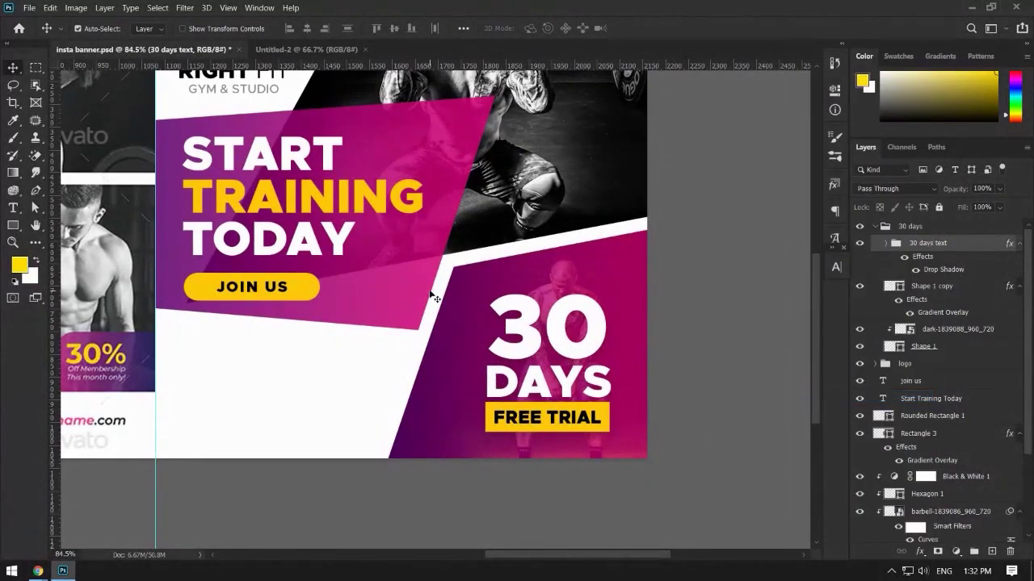
{"action": "left_click", "coordinate": [319, 202]}
{"action": "right_click", "coordinate": [987, 408]}
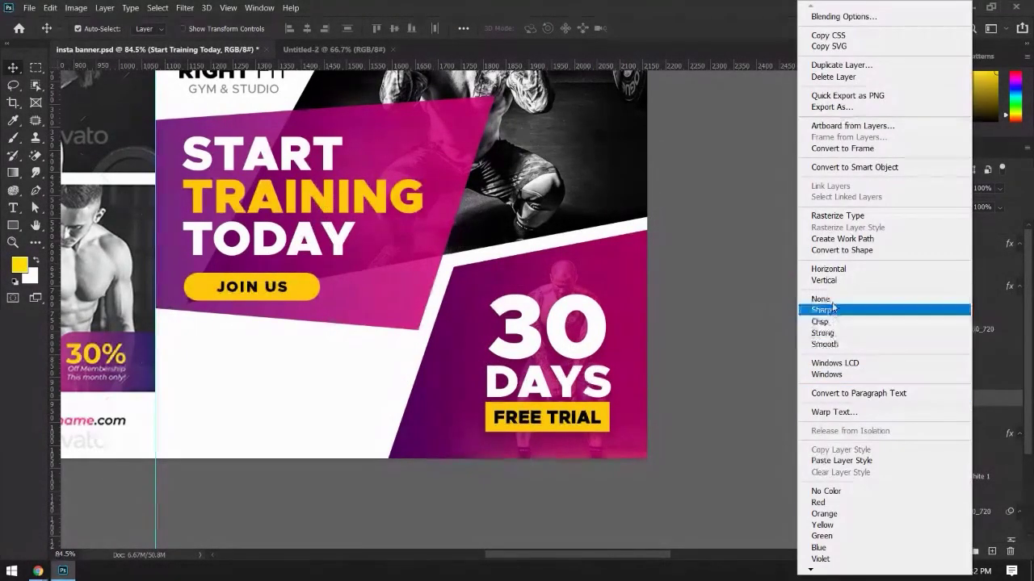
{"action": "left_click", "coordinate": [837, 461]}
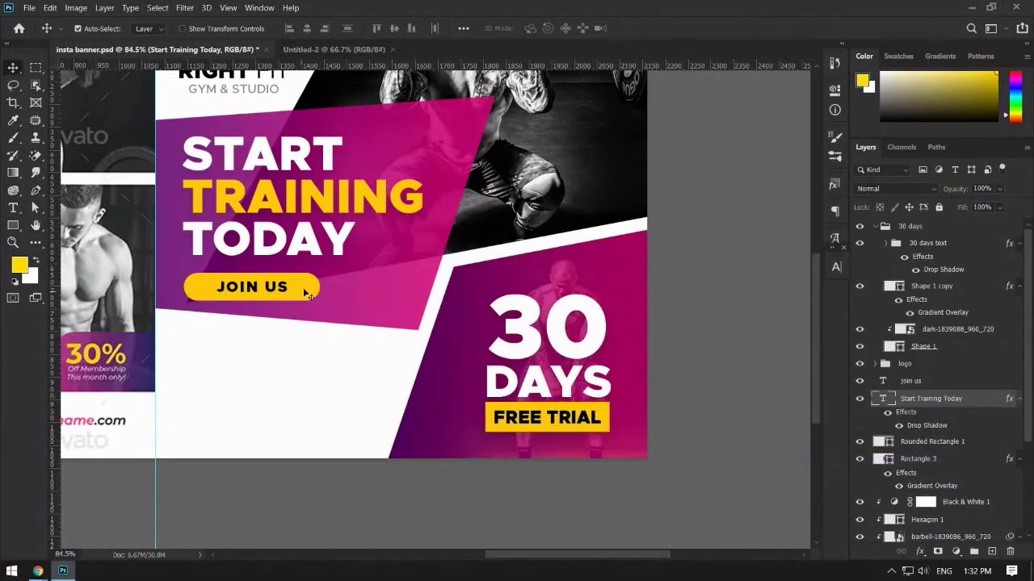
Paste the drop shadow onto the JOIN US button and save the document
{"action": "left_click", "coordinate": [307, 298]}
{"action": "right_click", "coordinate": [929, 448]}
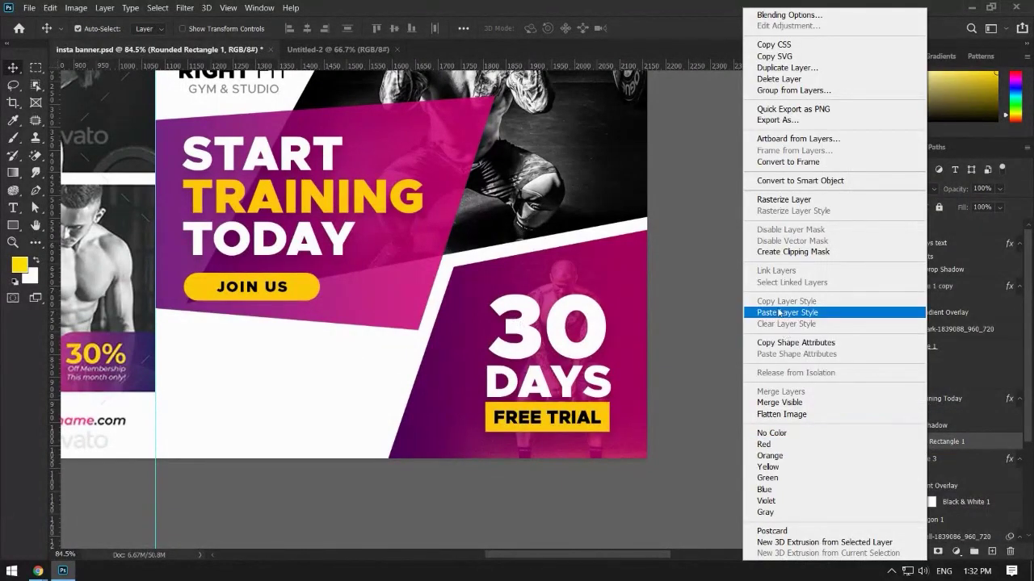
{"action": "left_click", "coordinate": [808, 312]}
{"action": "key", "text": "ctrl+s"}
{"action": "key", "text": "ctrl+0"}
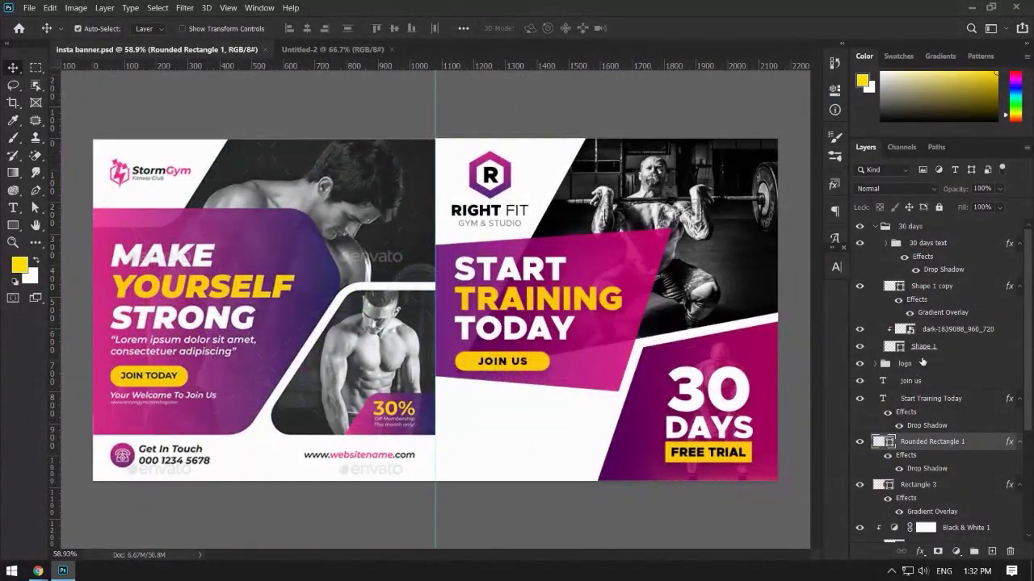
Set the purple Shape 1 copy gradient overlay to a vertical 90° angle
{"action": "left_click", "coordinate": [737, 358]}
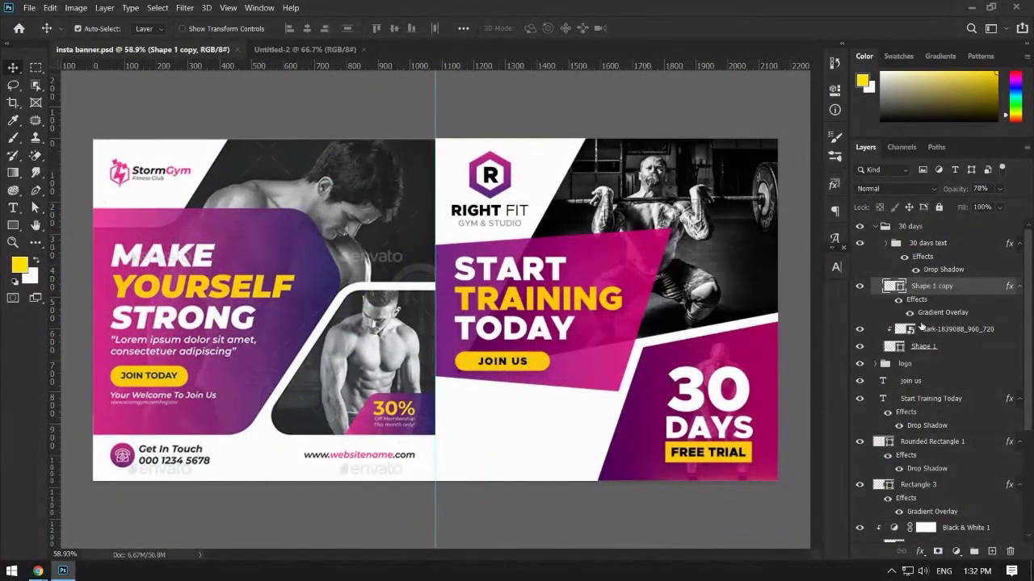
{"action": "double_click", "coordinate": [929, 313]}
{"action": "left_click", "coordinate": [760, 244]}
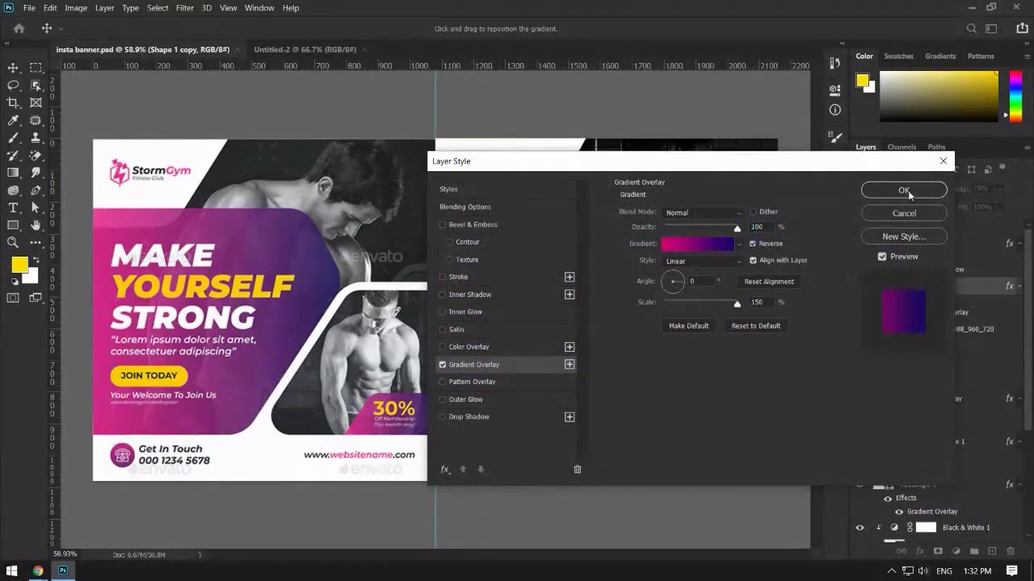
{"action": "left_click", "coordinate": [906, 191]}
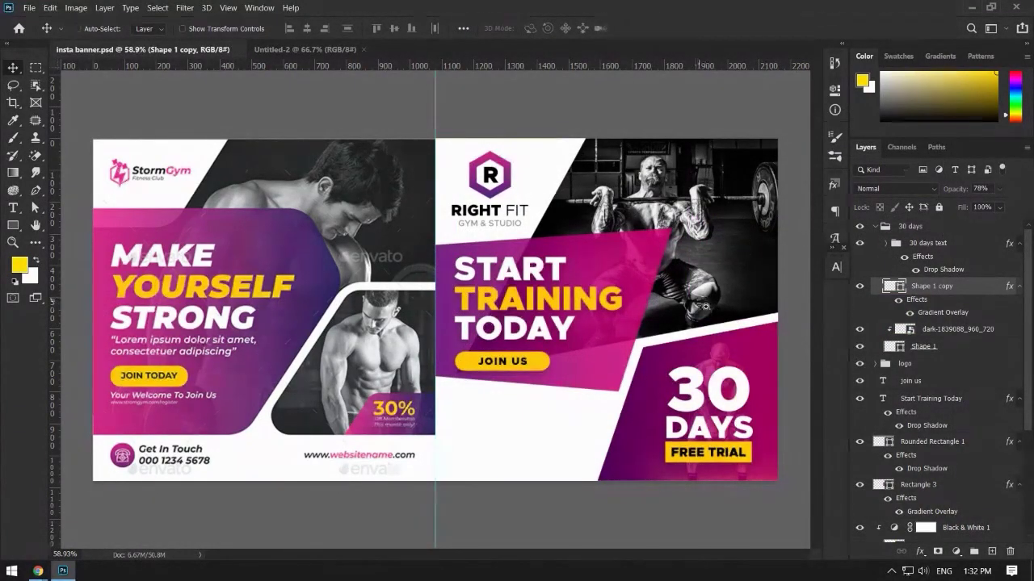
{"action": "double_click", "coordinate": [935, 314]}
{"action": "left_click_drag", "start_coordinate": [711, 139], "coordinate": [323, 139]}
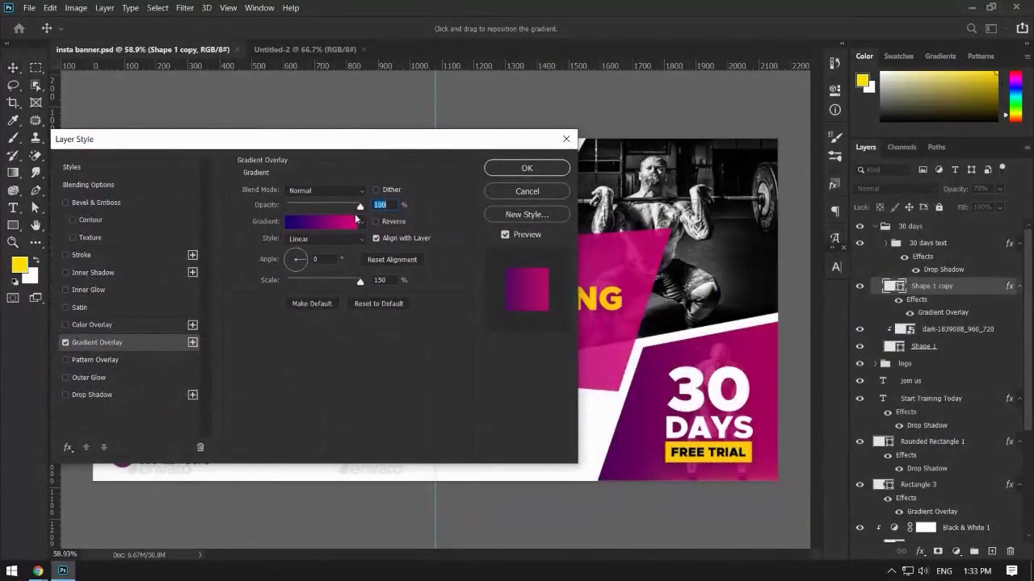
{"action": "left_click_drag", "start_coordinate": [300, 260], "coordinate": [298, 242]}
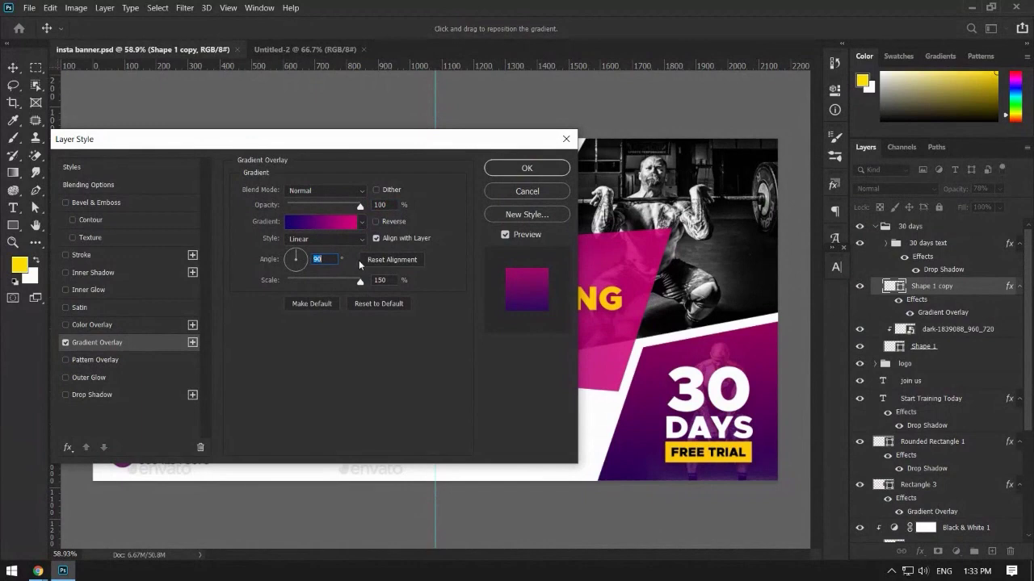
{"action": "left_click_drag", "start_coordinate": [744, 419], "coordinate": [760, 430]}
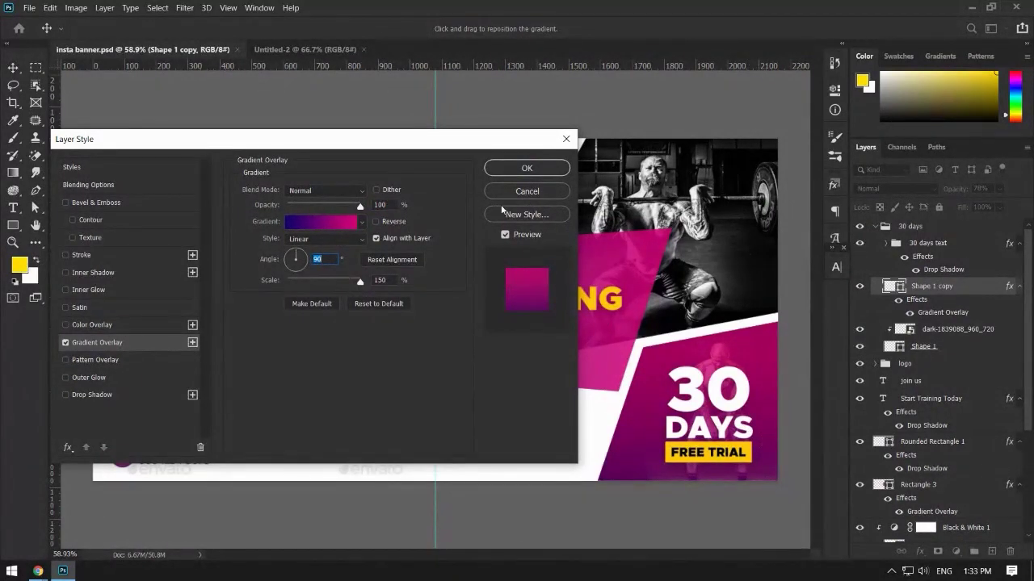
{"action": "left_click", "coordinate": [526, 168]}
{"action": "scroll", "coordinate": [213, 396], "scroll_direction": "up", "scroll_amount": 3}
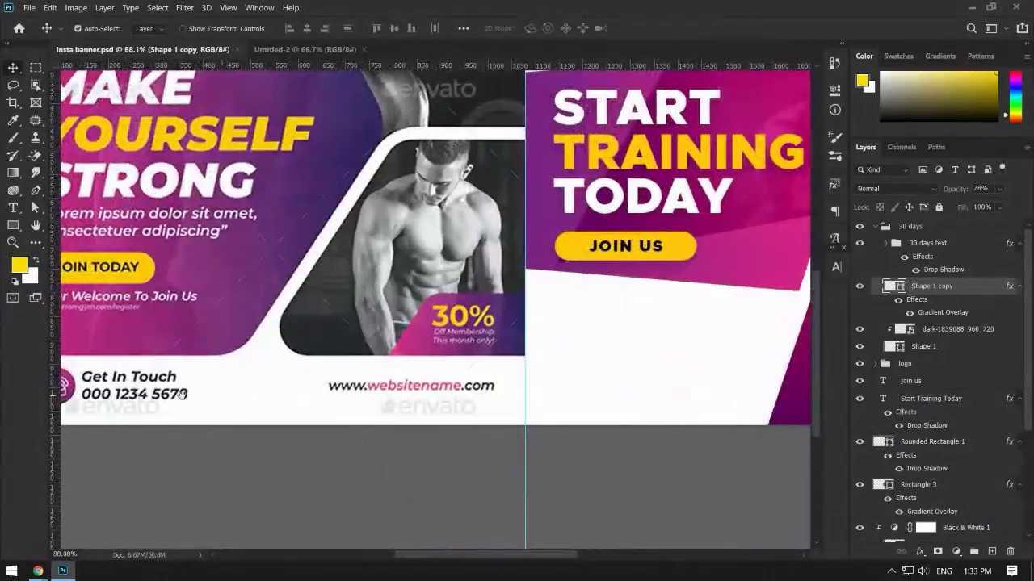
{"action": "left_click_drag", "start_coordinate": [433, 415], "coordinate": [472, 426]}
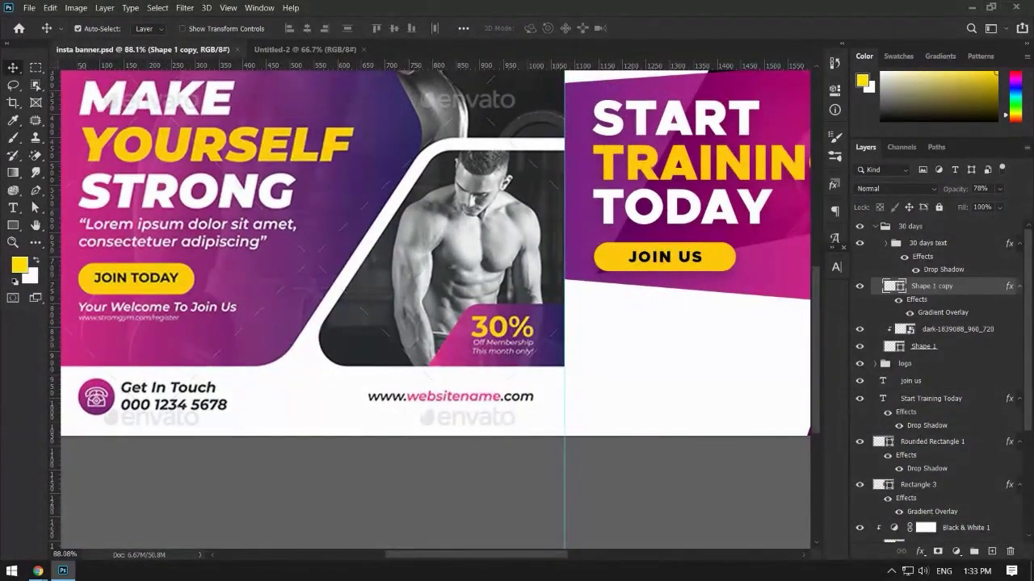
Open flaticon.com in the Chrome browser
{"action": "left_click", "coordinate": [516, 35]}
{"action": "type", "text": "fla"}
{"action": "key", "text": "Return"}
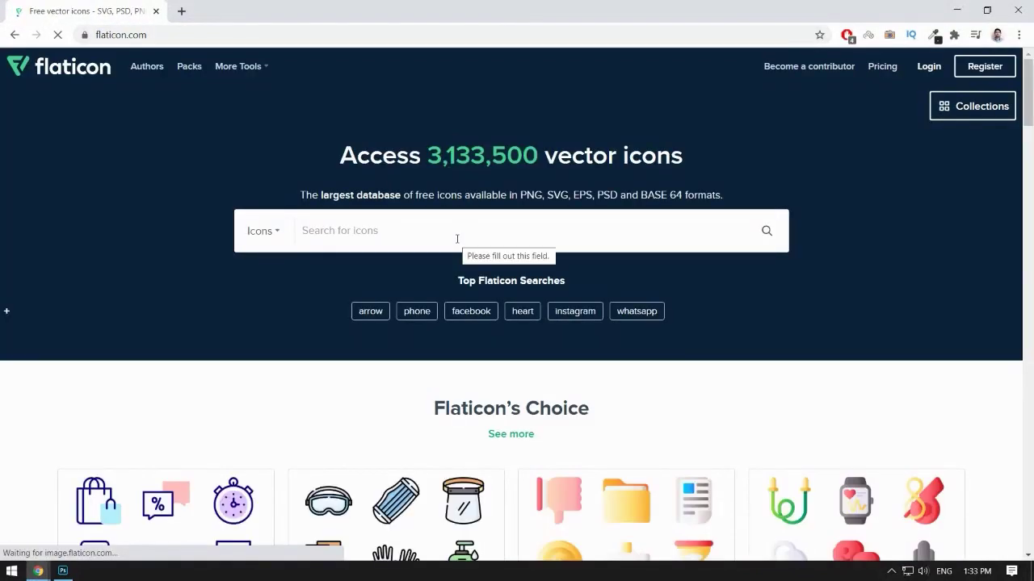
Search Flaticon for phone and email icons
{"action": "left_click", "coordinate": [417, 311]}
{"action": "triple_click", "coordinate": [189, 106]}
{"action": "type", "text": "email"}
{"action": "key", "text": "Return"}
{"action": "left_click", "coordinate": [358, 360]}
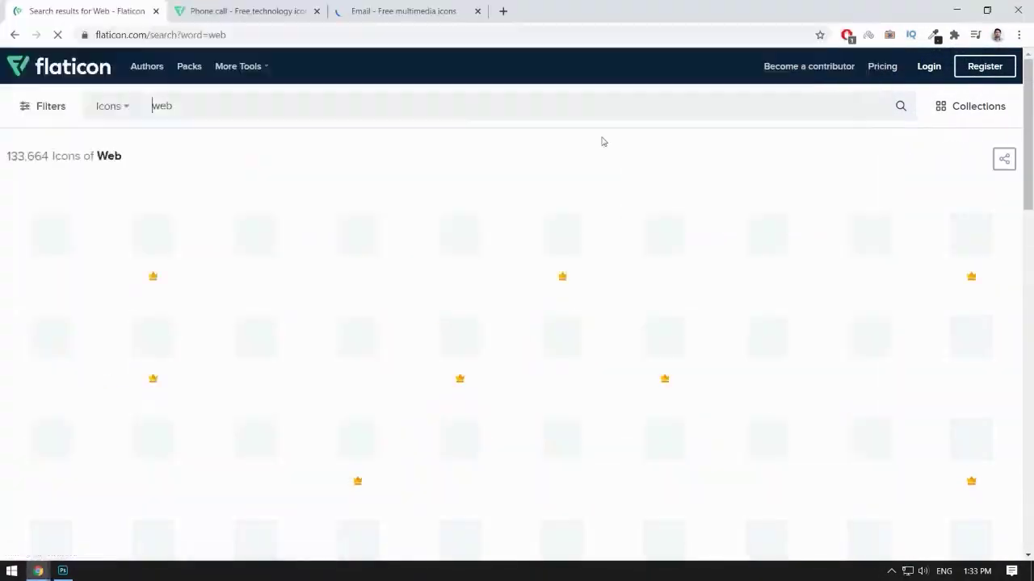
{"action": "left_click", "coordinate": [867, 11]}
{"action": "scroll", "coordinate": [152, 268], "scroll_direction": "down", "scroll_amount": 2}
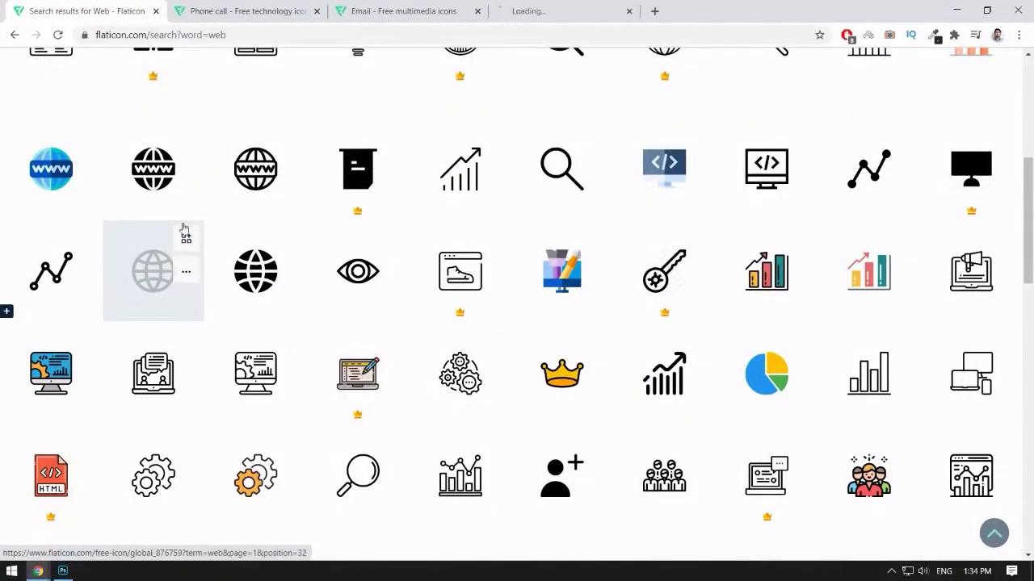
Download the phone call icon as a PSD file
{"action": "key", "text": "ctrl+Tab"}
{"action": "right_click", "coordinate": [391, 303]}
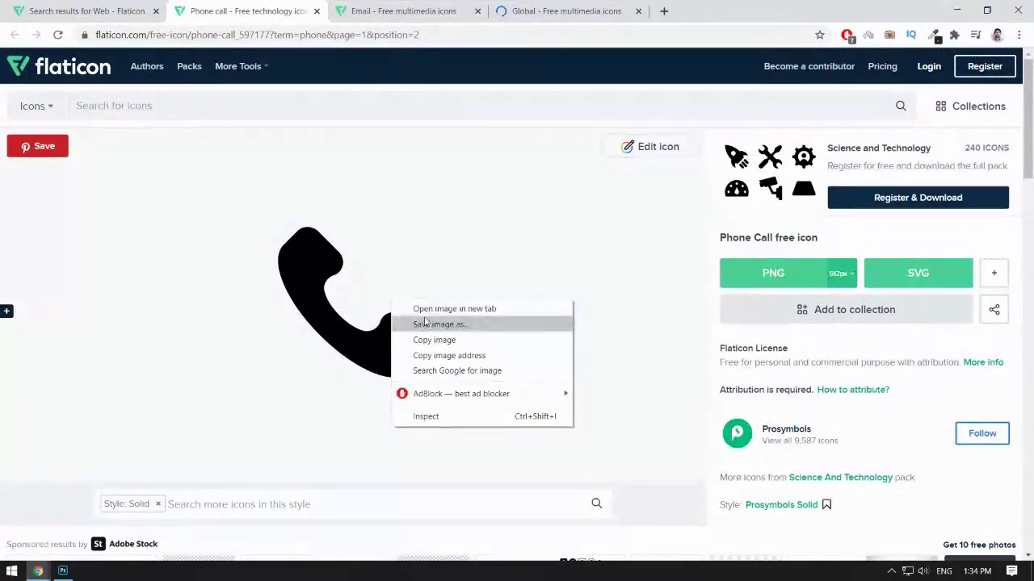
{"action": "left_click", "coordinate": [428, 323]}
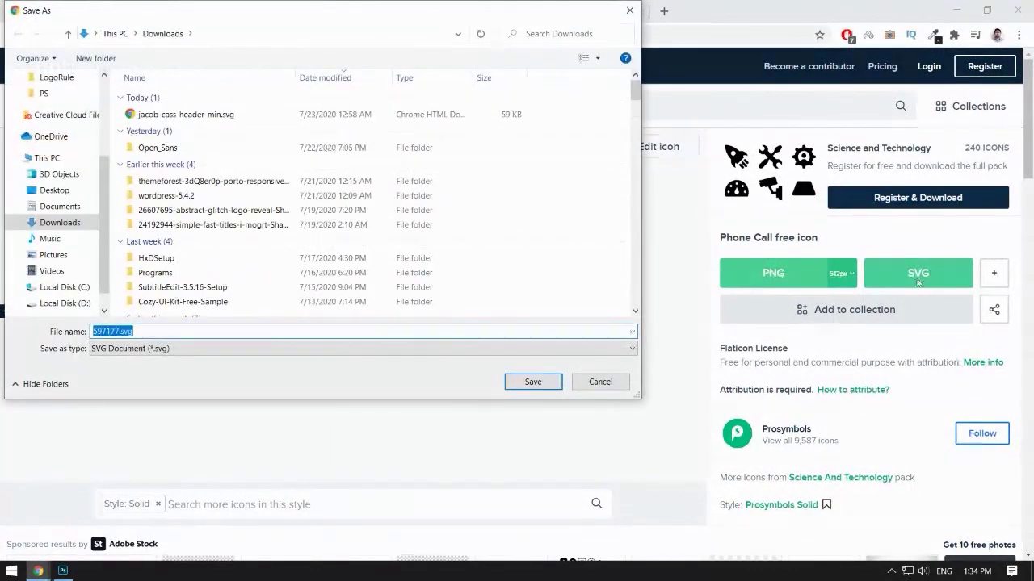
{"action": "left_click", "coordinate": [620, 387]}
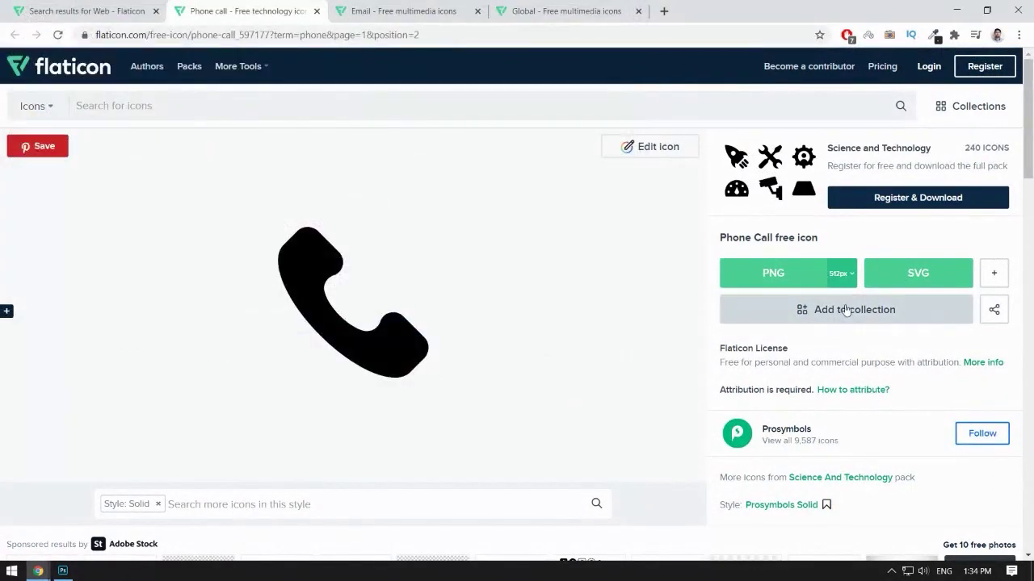
{"action": "left_click", "coordinate": [784, 282]}
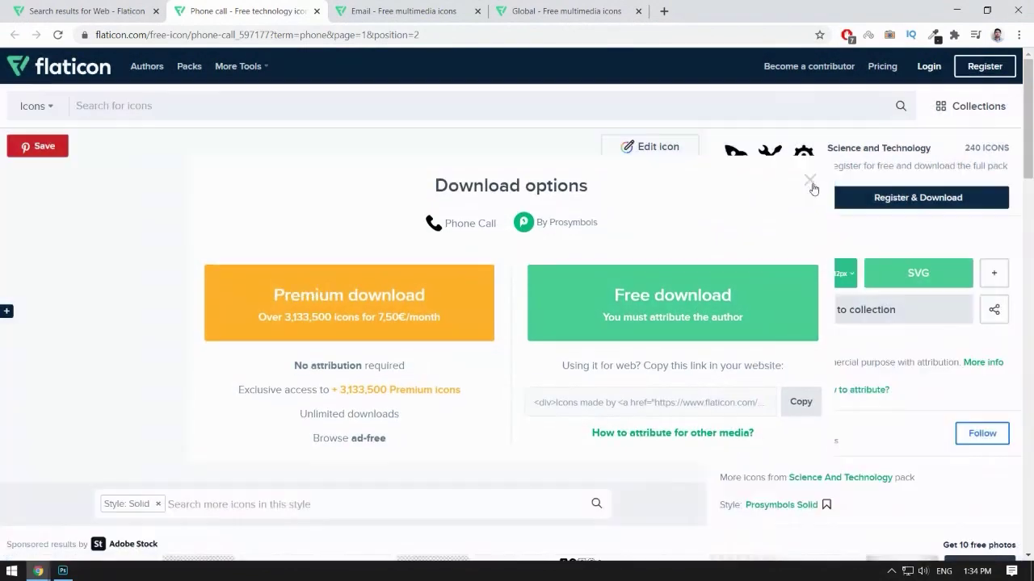
{"action": "left_click", "coordinate": [813, 188]}
{"action": "left_click", "coordinate": [994, 281]}
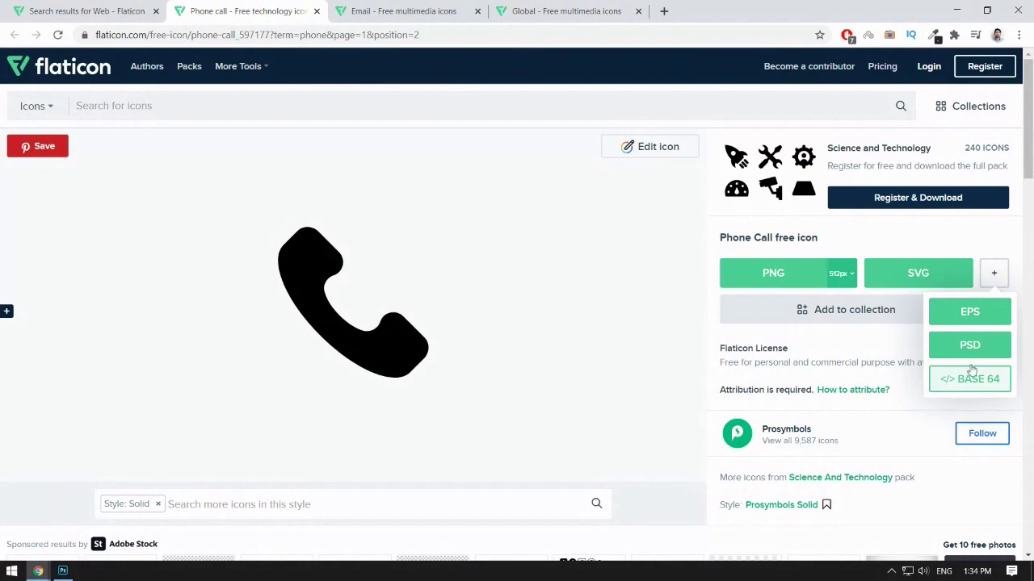
{"action": "left_click", "coordinate": [970, 346]}
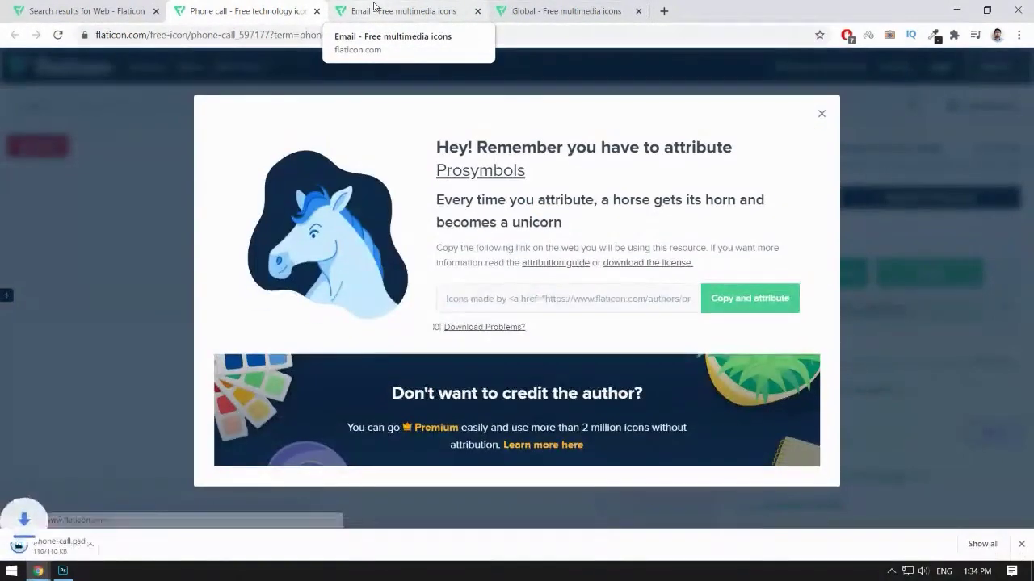
Download the email and globe icons as PSD files, then open phone-call.psd in Photoshop
{"action": "left_click", "coordinate": [373, 9]}
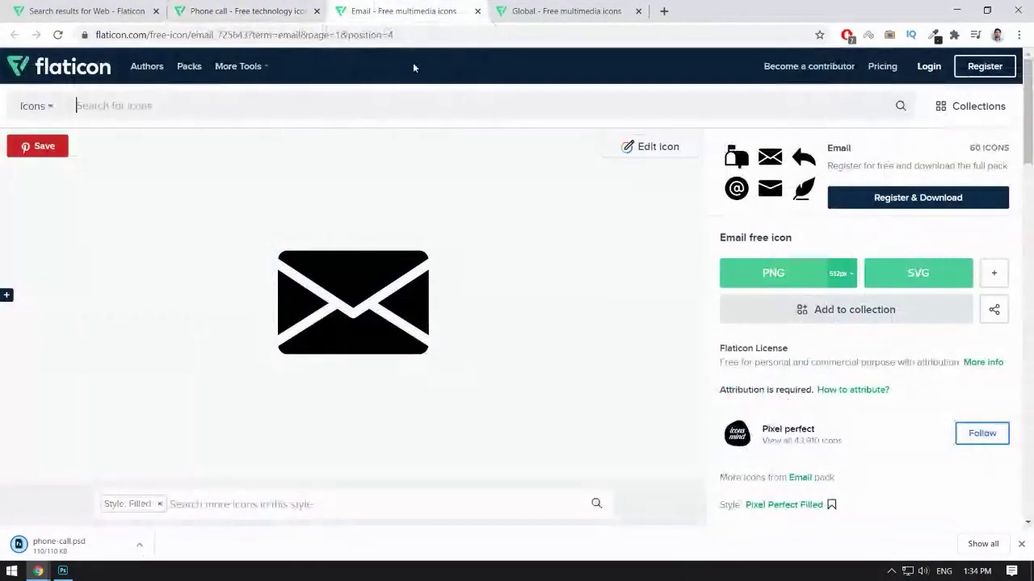
{"action": "left_click", "coordinate": [994, 273]}
{"action": "left_click", "coordinate": [970, 345]}
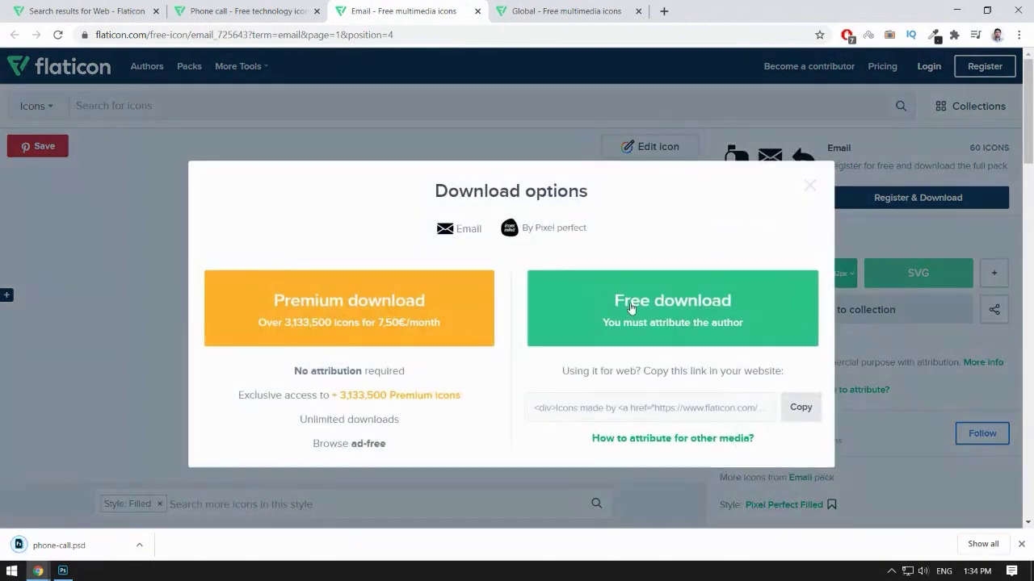
{"action": "left_click", "coordinate": [630, 308]}
{"action": "left_click", "coordinate": [566, 10]}
{"action": "left_click", "coordinate": [994, 273]}
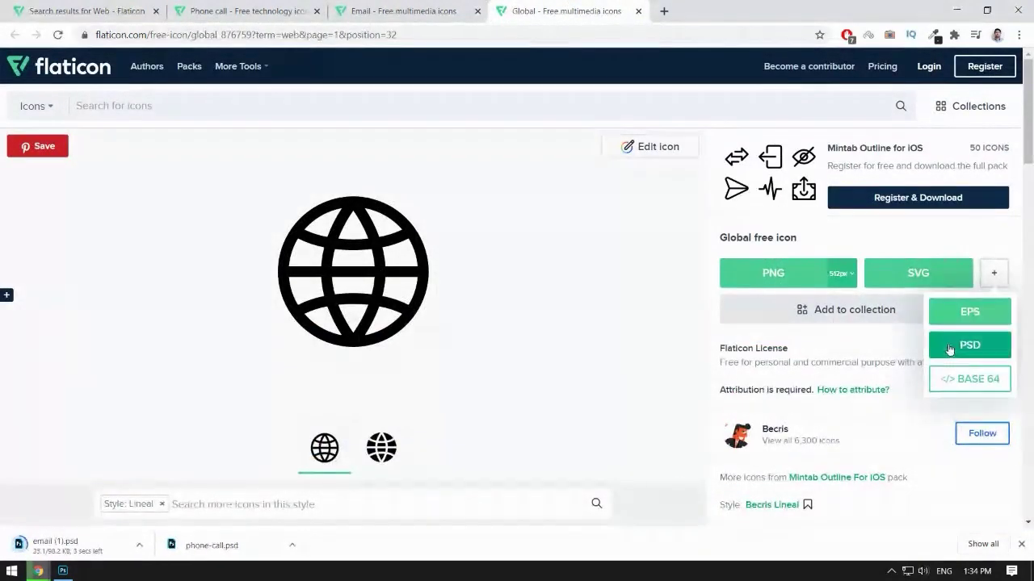
{"action": "left_click", "coordinate": [950, 349]}
{"action": "left_click", "coordinate": [724, 298]}
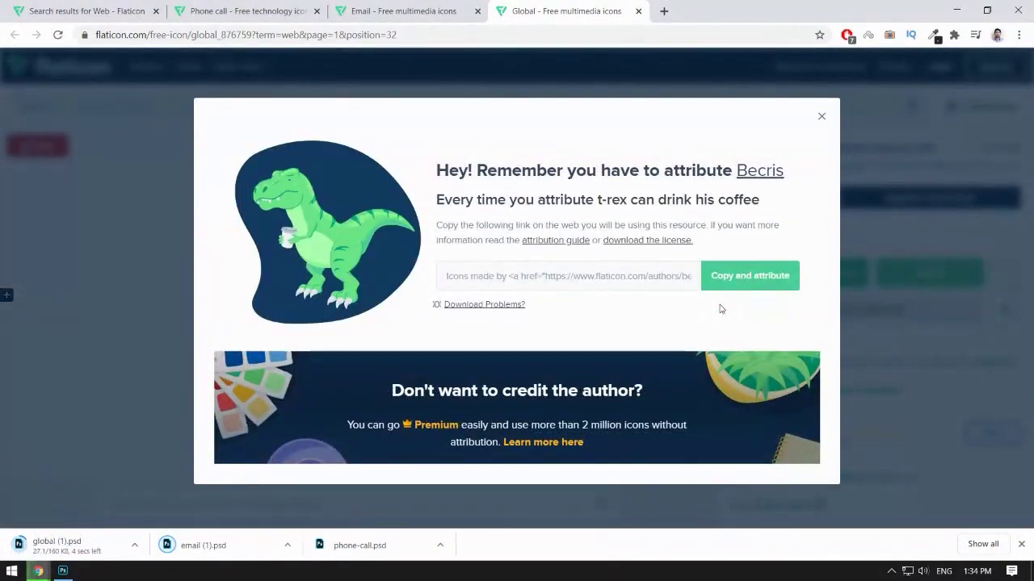
{"action": "left_click", "coordinate": [357, 545]}
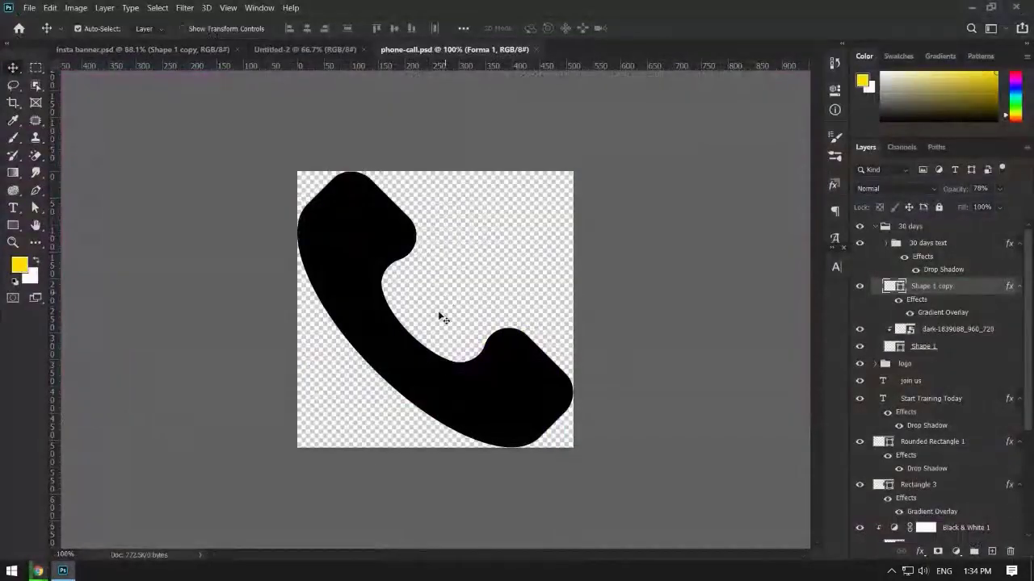
Drag the phone, envelope and globe icons from their PSD files into the insta banner
{"action": "left_click_drag", "start_coordinate": [445, 303], "coordinate": [170, 47]}
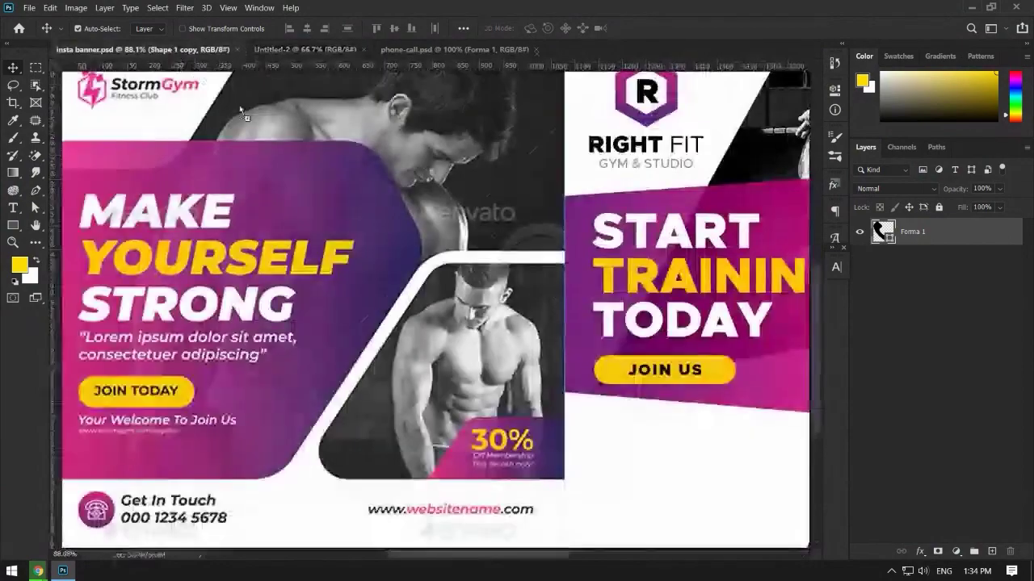
{"action": "left_click_drag", "start_coordinate": [171, 46], "coordinate": [209, 533]}
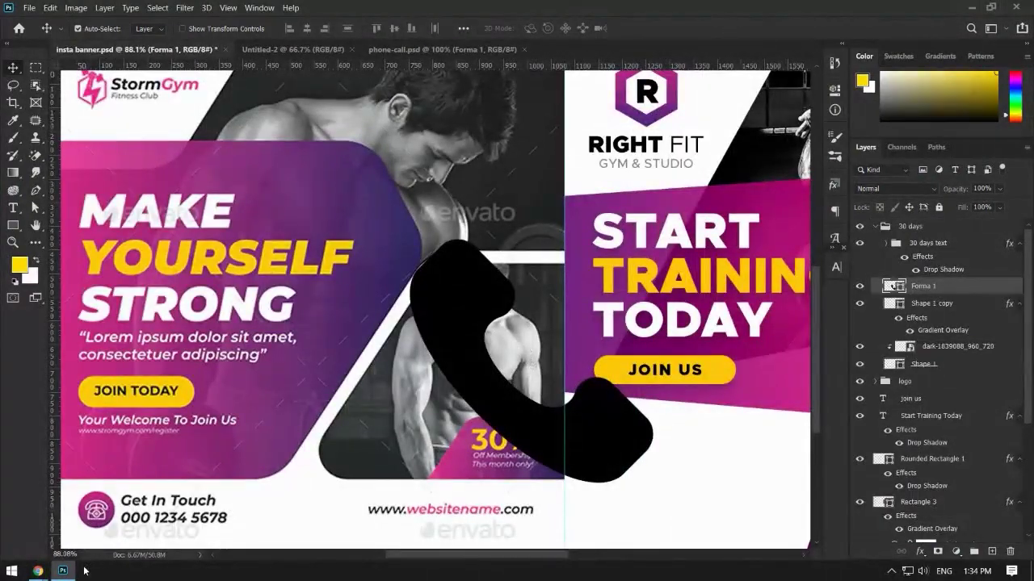
{"action": "left_click", "coordinate": [38, 571]}
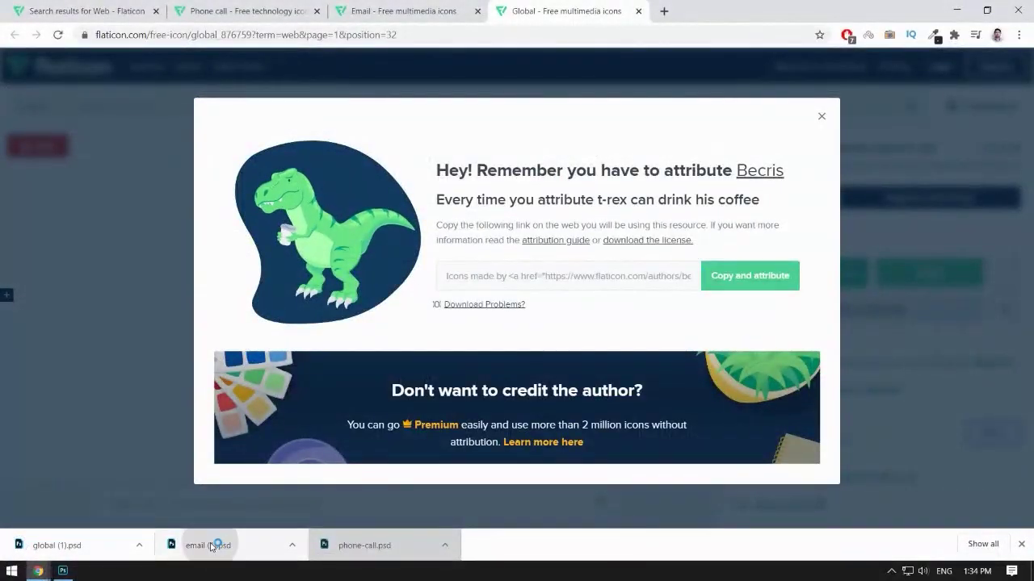
{"action": "left_click", "coordinate": [210, 547]}
{"action": "left_click_drag", "start_coordinate": [423, 256], "coordinate": [282, 34]}
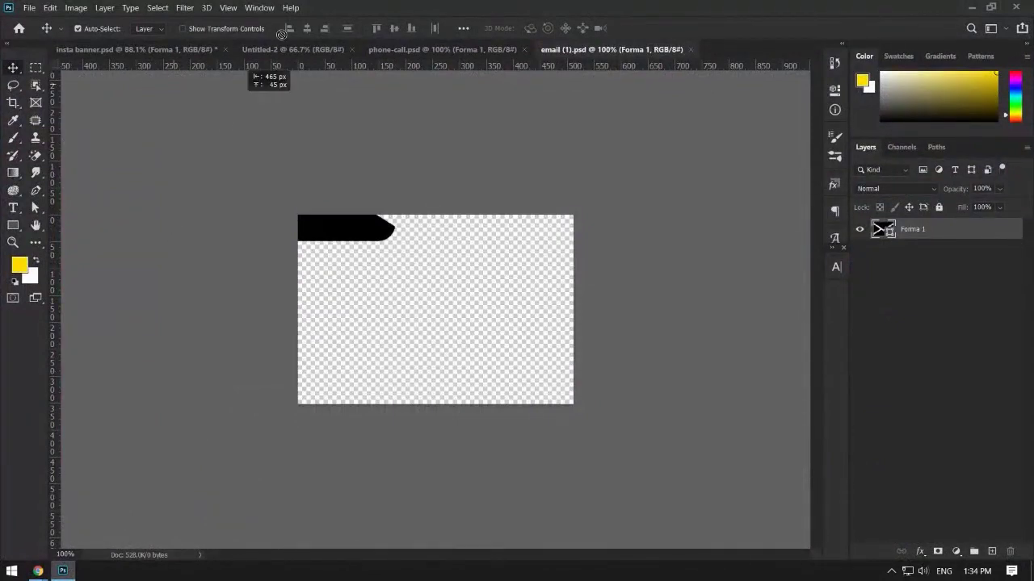
{"action": "left_click_drag", "start_coordinate": [165, 47], "coordinate": [161, 533]}
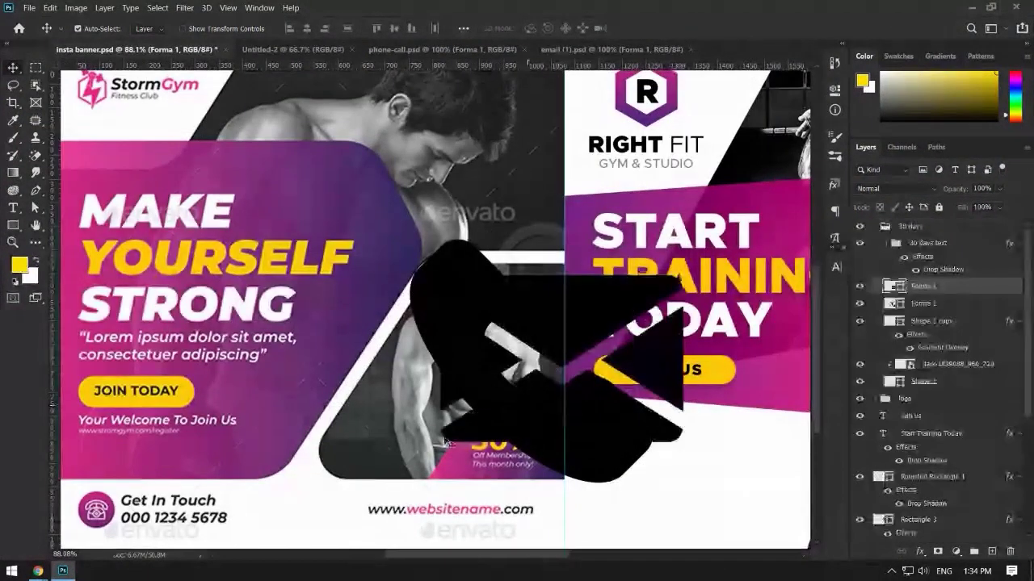
{"action": "left_click", "coordinate": [63, 570]}
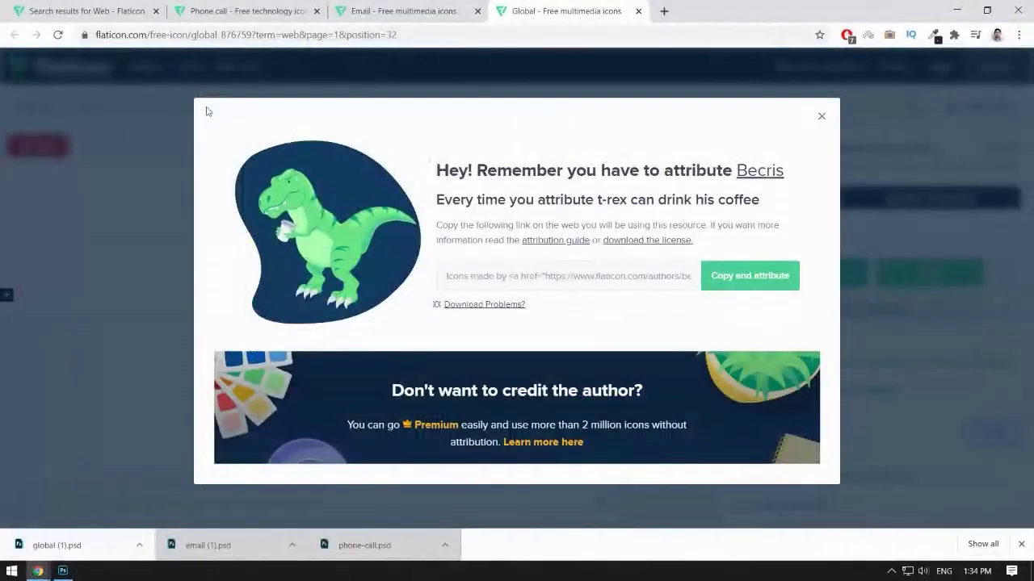
{"action": "left_click", "coordinate": [62, 547]}
{"action": "mouse_move", "coordinate": [410, 163]}
{"action": "left_mouse_down"}
{"action": "mouse_move", "coordinate": [166, 80]}
{"action": "mouse_move", "coordinate": [458, 370]}
{"action": "left_mouse_up"}
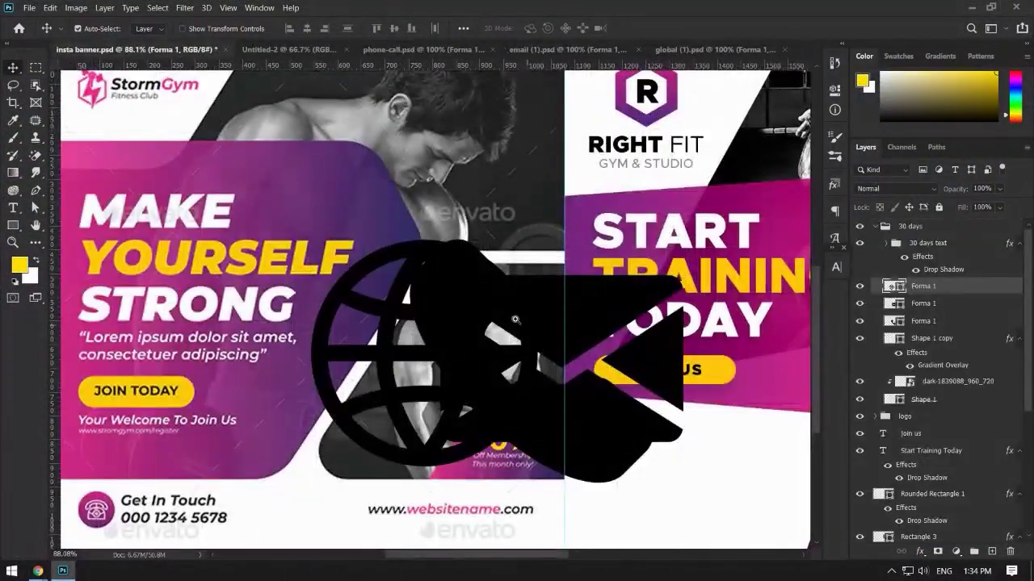
Move the three Forma 1 icon layers above the 30 days group
{"action": "key", "text": "ctrl+0"}
{"action": "left_click", "coordinate": [934, 304], "text": "ctrl"}
{"action": "left_click", "coordinate": [923, 321], "text": "shift"}
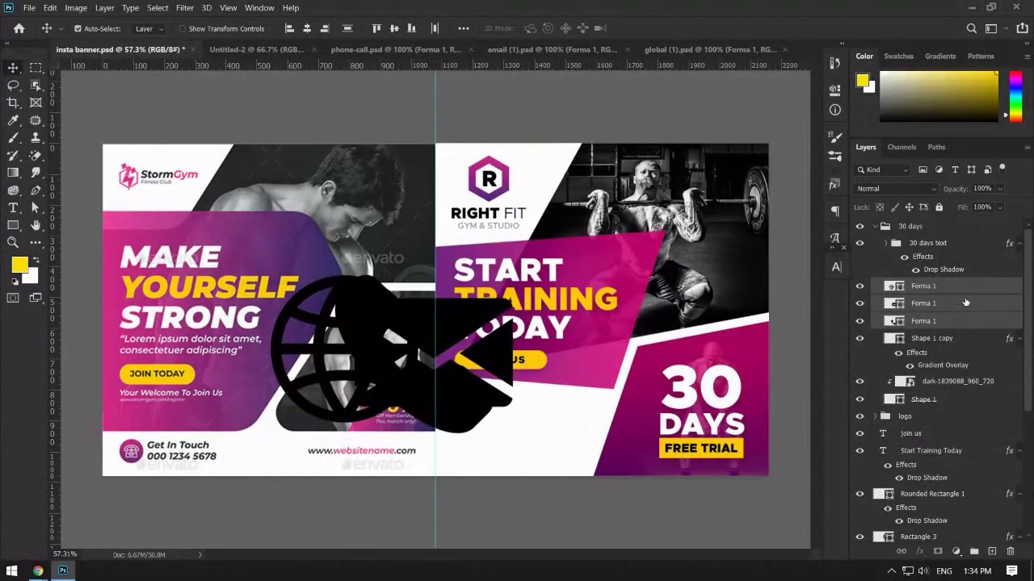
{"action": "left_click_drag", "start_coordinate": [918, 220], "coordinate": [912, 225]}
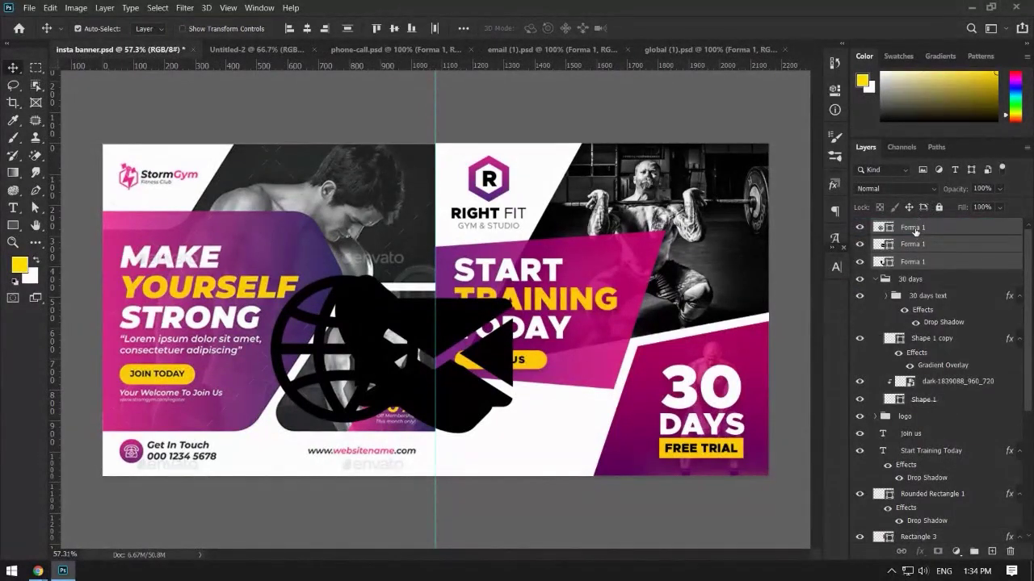
{"action": "left_click", "coordinate": [878, 227]}
Rename the three icon layers glo, msg and fone, then save the banner document
{"action": "type", "text": "o"}
{"action": "key", "text": "Return"}
{"action": "double_click", "coordinate": [912, 243]}
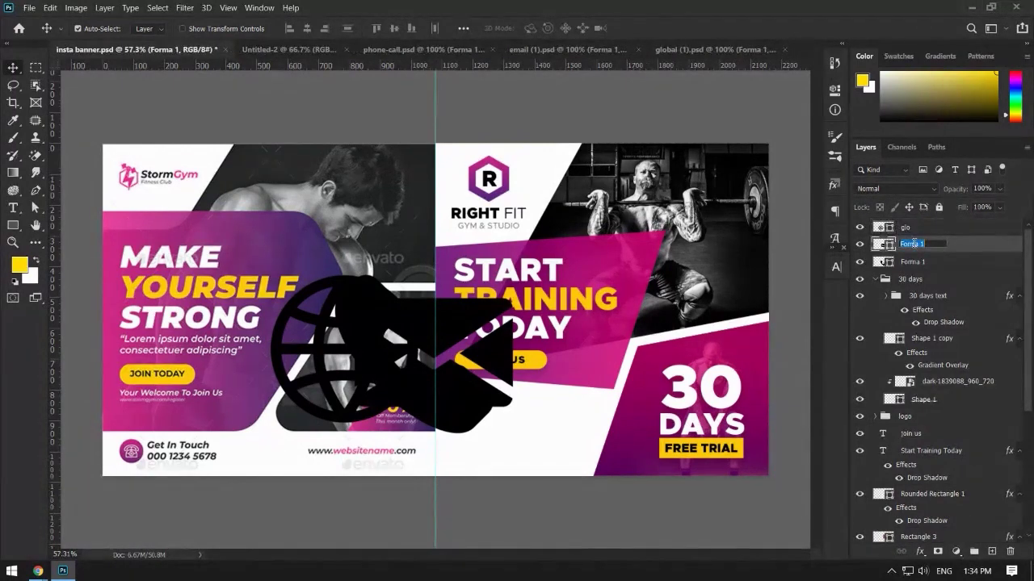
{"action": "type", "text": "msg"}
{"action": "key", "text": "Return"}
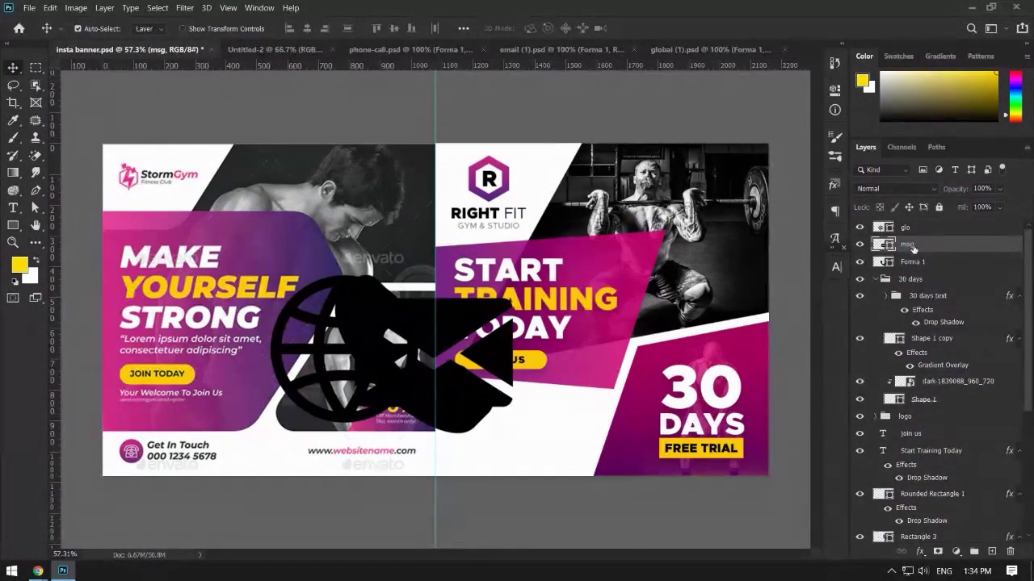
{"action": "double_click", "coordinate": [911, 261]}
{"action": "type", "text": "fon"}
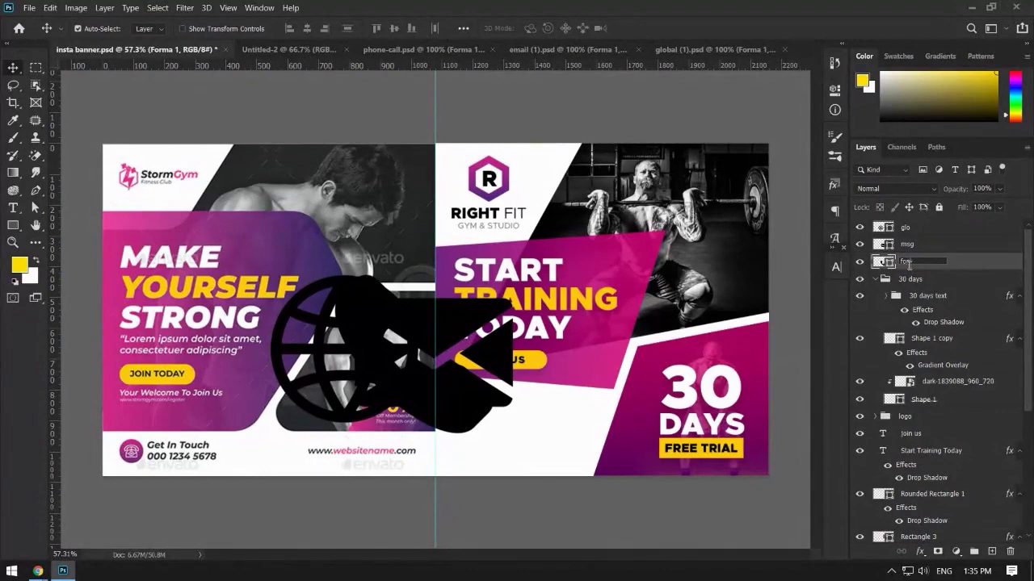
{"action": "type", "text": "e"}
{"action": "key", "text": "Return"}
{"action": "key", "text": "ctrl+s"}
Shrink the phone, envelope and globe icons to about half size
{"action": "left_click_drag", "start_coordinate": [541, 387], "coordinate": [614, 388]}
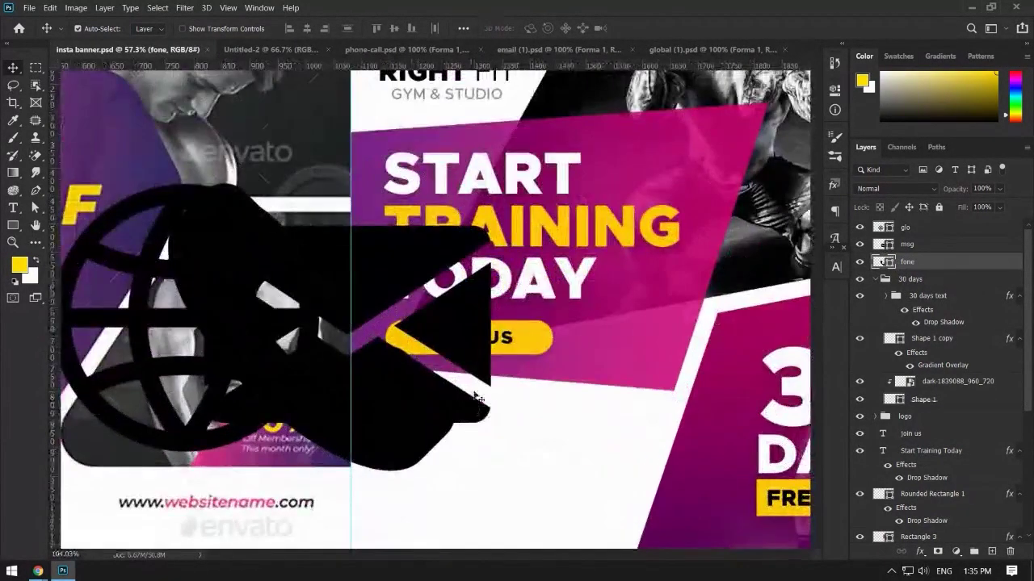
{"action": "left_click", "coordinate": [907, 244], "text": "shift"}
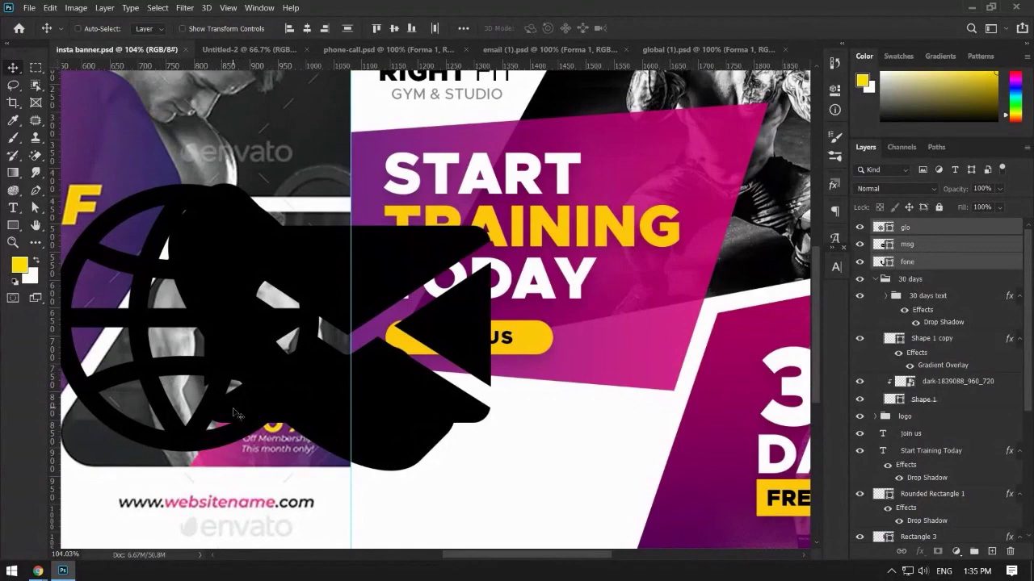
{"action": "key", "text": "ctrl+t"}
{"action": "mouse_move", "coordinate": [489, 327]}
{"action": "left_mouse_down"}
{"action": "mouse_move", "coordinate": [327, 329]}
{"action": "mouse_move", "coordinate": [443, 476]}
{"action": "mouse_move", "coordinate": [529, 386]}
{"action": "left_mouse_up"}
{"action": "key", "text": "Return"}
Stack the icons in a column: phone on top, envelope below, globe at the bottom
{"action": "left_click_drag", "start_coordinate": [516, 343], "coordinate": [403, 443]}
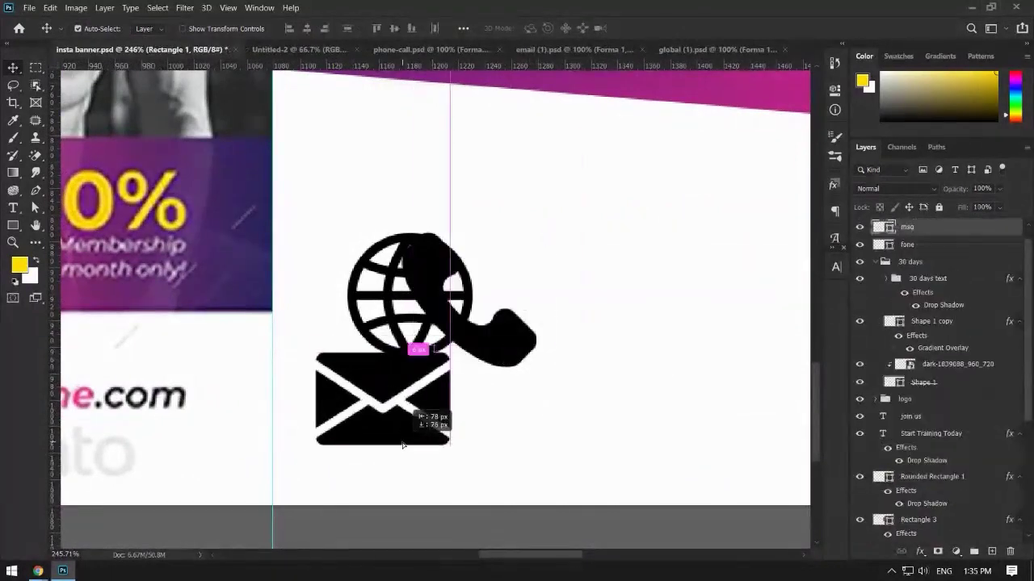
{"action": "left_click_drag", "start_coordinate": [499, 355], "coordinate": [395, 222]}
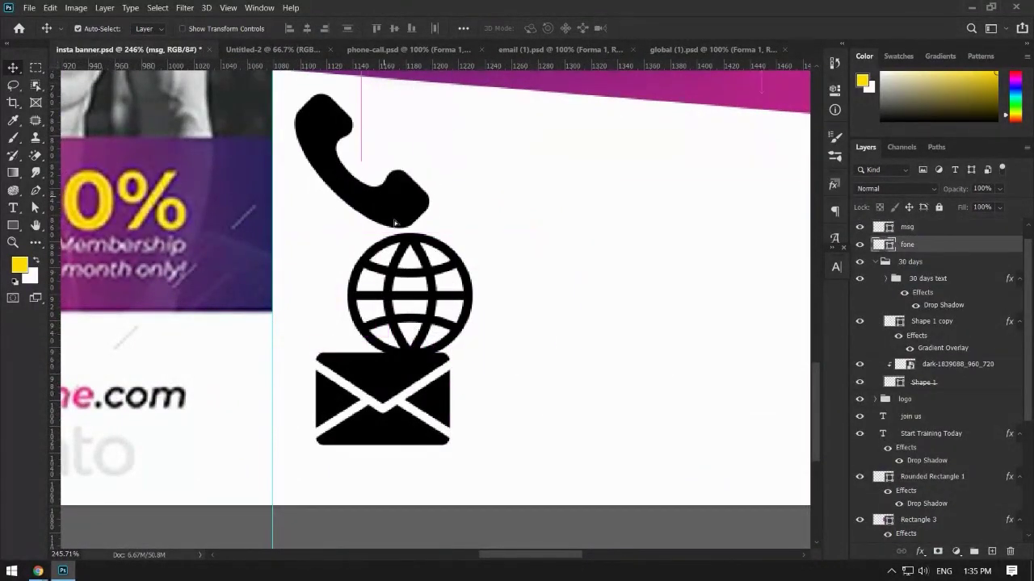
{"action": "left_click", "coordinate": [411, 331]}
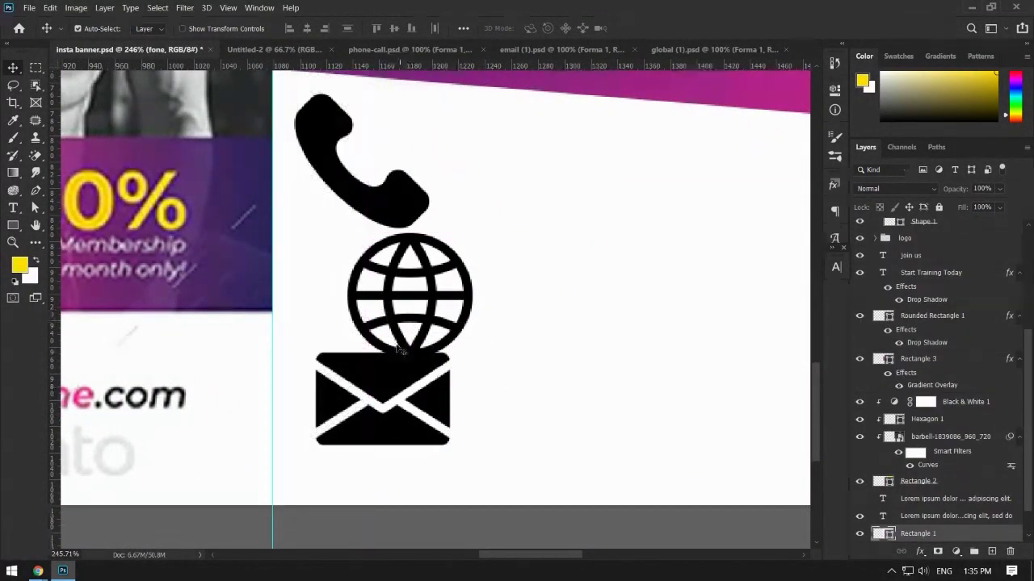
{"action": "left_click_drag", "start_coordinate": [399, 325], "coordinate": [536, 426]}
{"action": "left_click_drag", "start_coordinate": [383, 380], "coordinate": [356, 287]}
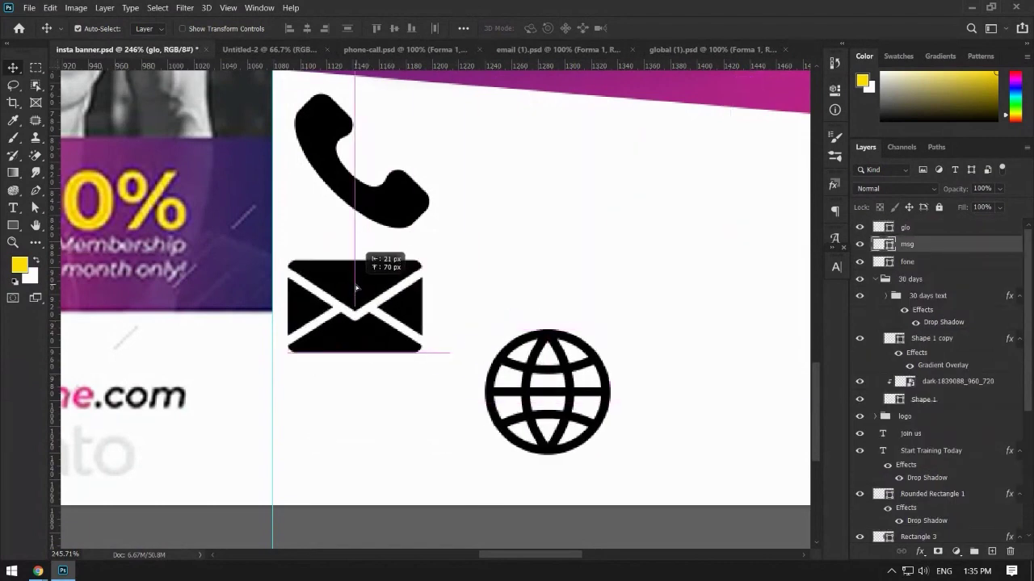
{"action": "left_click_drag", "start_coordinate": [487, 373], "coordinate": [303, 413]}
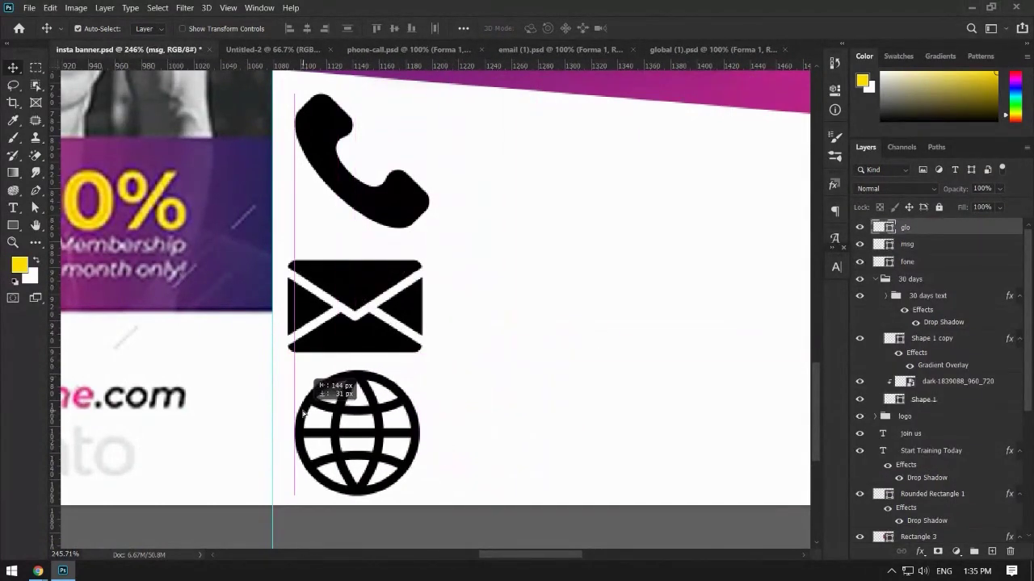
{"action": "left_click_drag", "start_coordinate": [365, 283], "coordinate": [372, 272]}
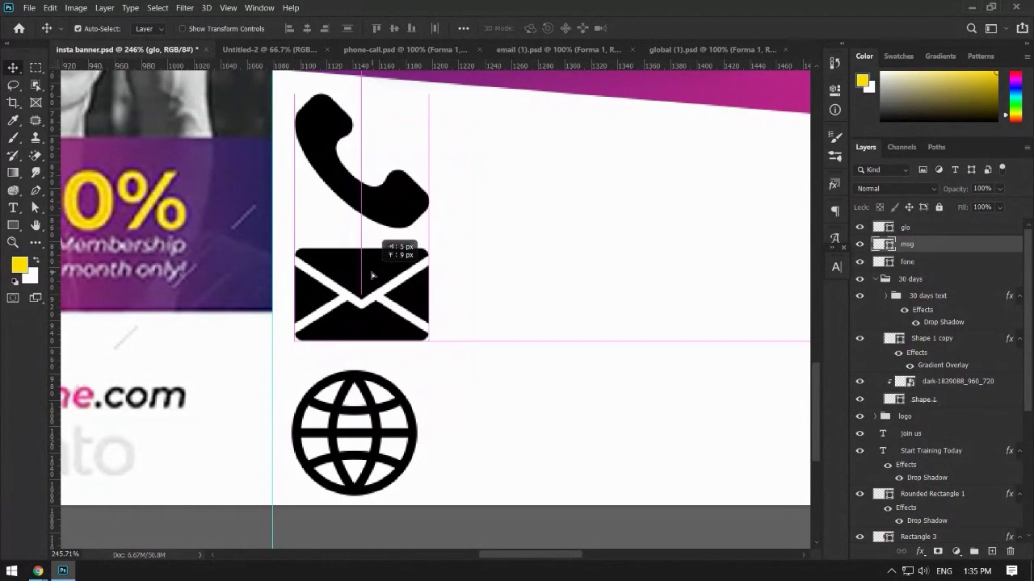
Scale the three icons to about 62%, then move the globe and envelope lower
{"action": "key", "text": "shift+alt+bracketright"}
{"action": "key", "text": "shift+alt+bracketright"}
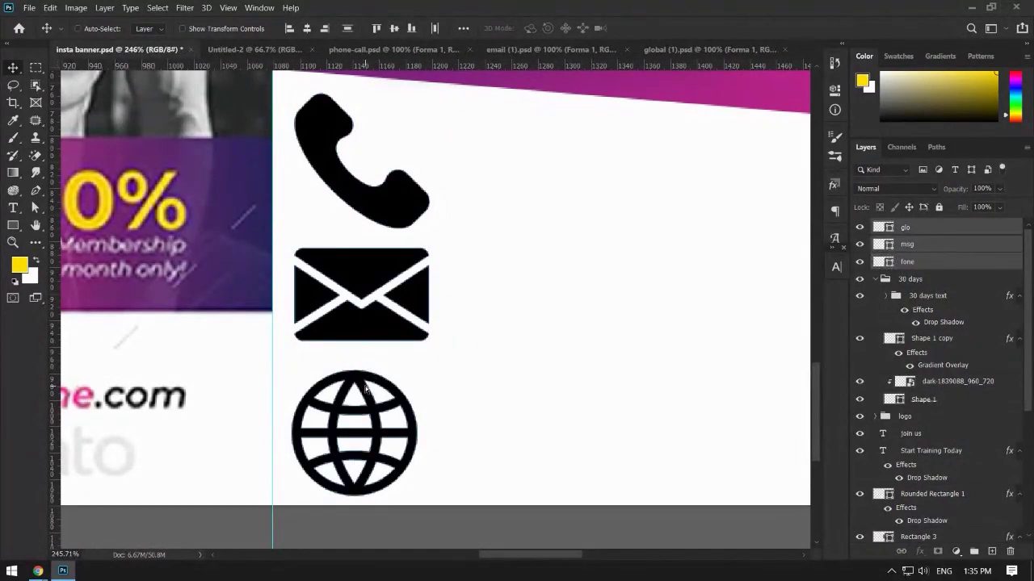
{"action": "key", "text": "ctrl+t"}
{"action": "left_click_drag", "start_coordinate": [359, 496], "coordinate": [380, 346]}
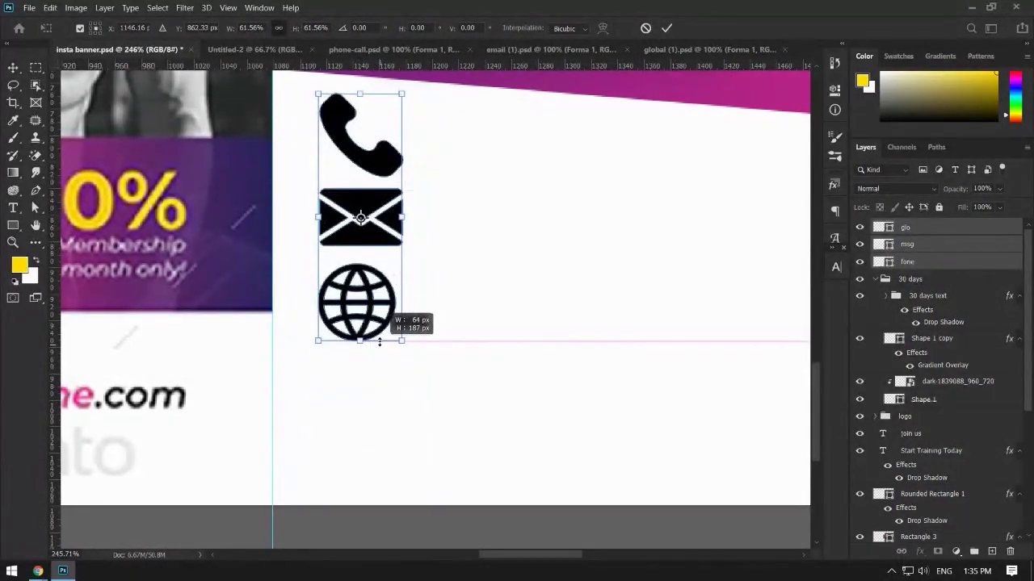
{"action": "key", "text": "Return"}
{"action": "left_click", "coordinate": [370, 347]}
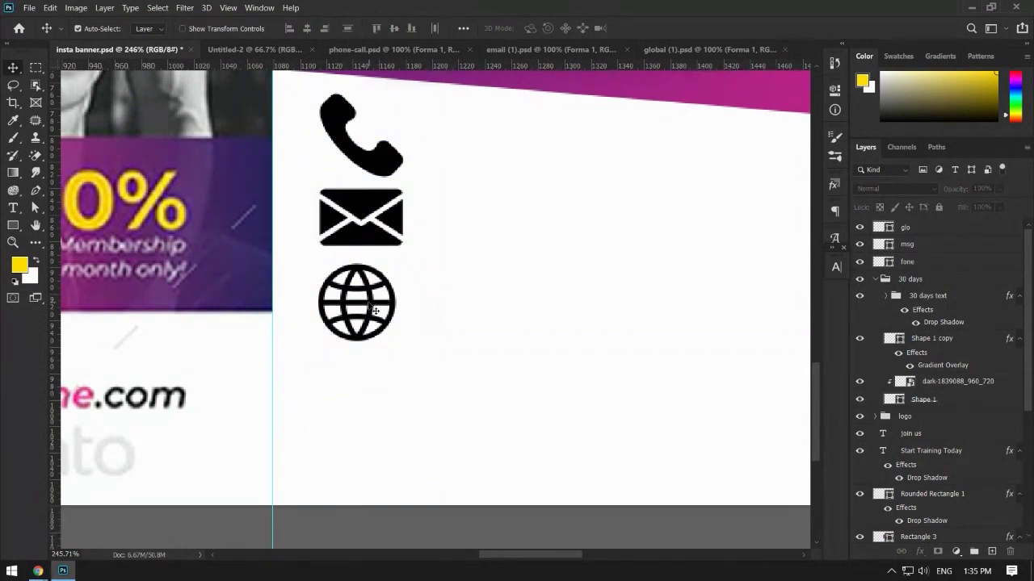
{"action": "left_click_drag", "start_coordinate": [374, 311], "coordinate": [374, 388]}
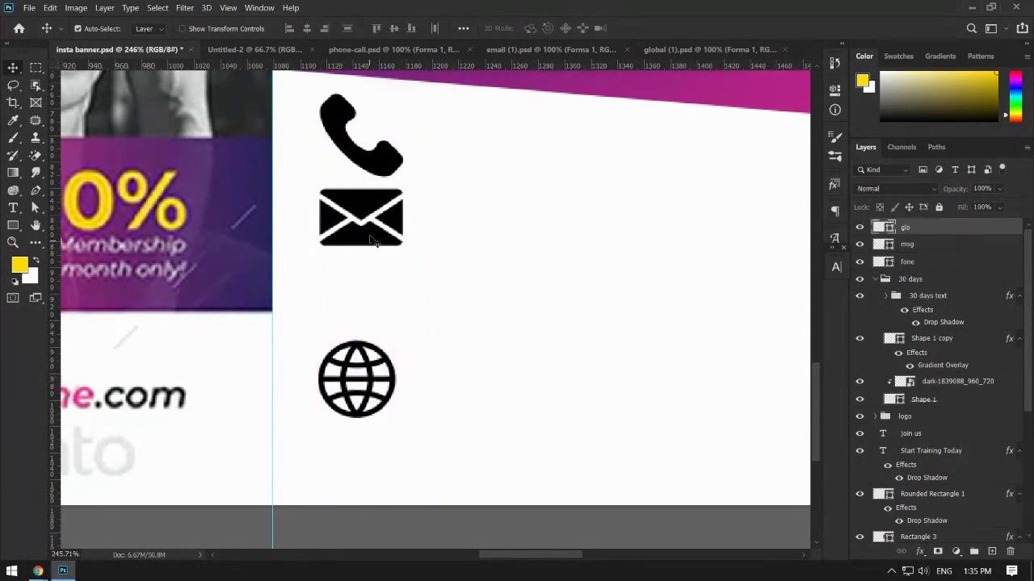
{"action": "left_click_drag", "start_coordinate": [374, 243], "coordinate": [374, 289]}
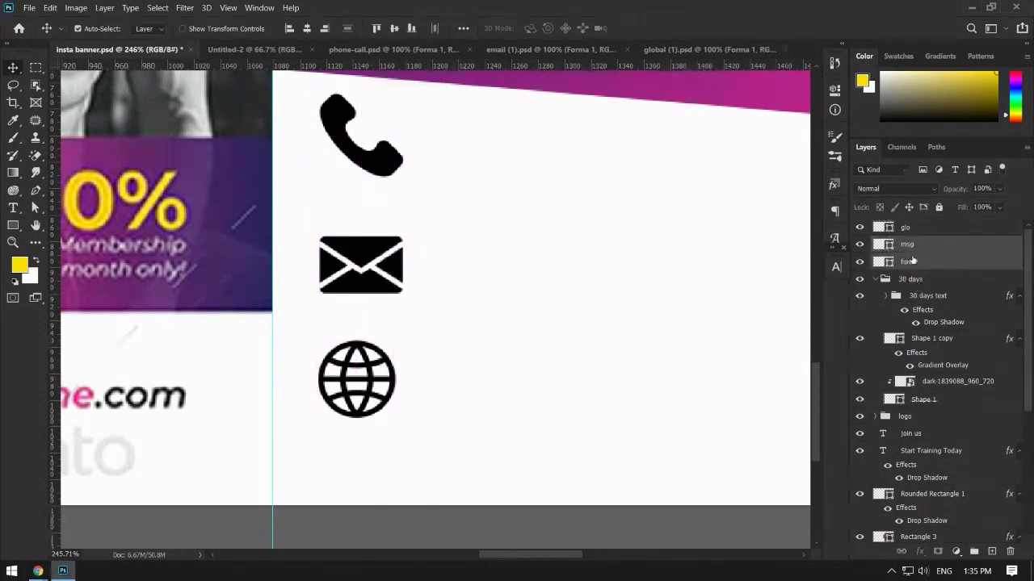
Align the three icons' horizontal centres and distribute them evenly by vertical centres
{"action": "left_click", "coordinate": [908, 230]}
{"action": "left_click", "coordinate": [917, 263], "text": "shift"}
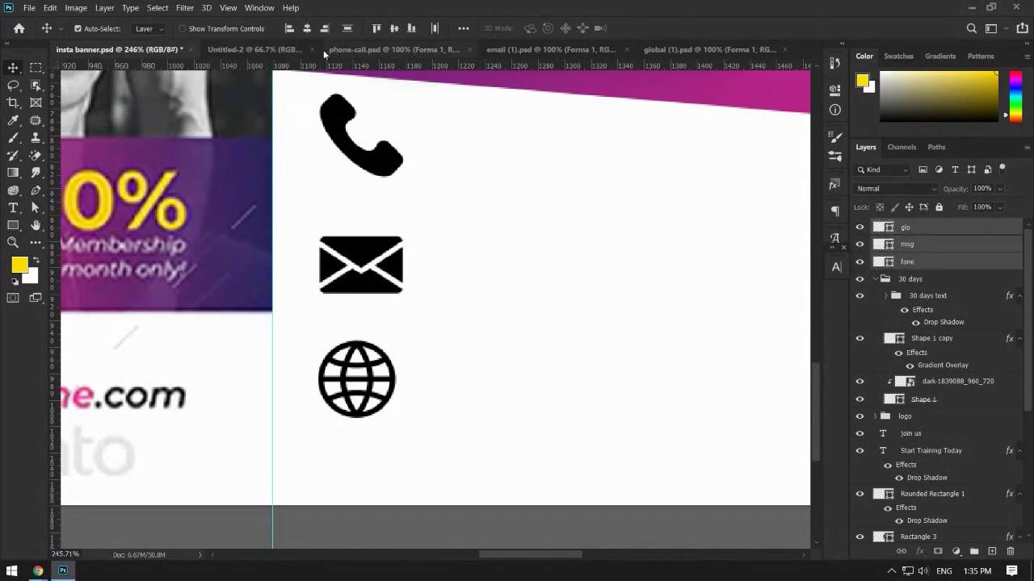
{"action": "left_click", "coordinate": [307, 28]}
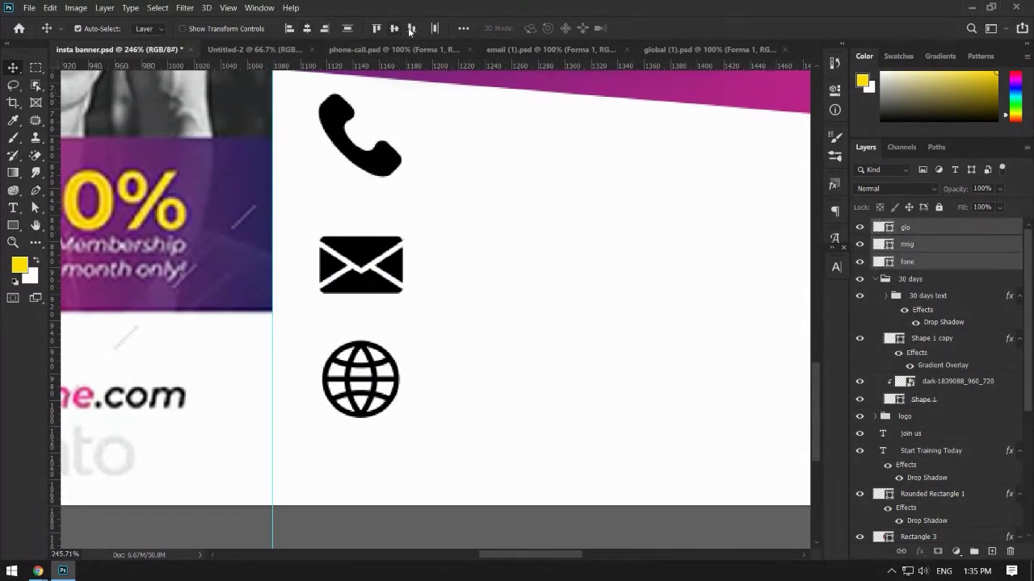
{"action": "left_click", "coordinate": [347, 28]}
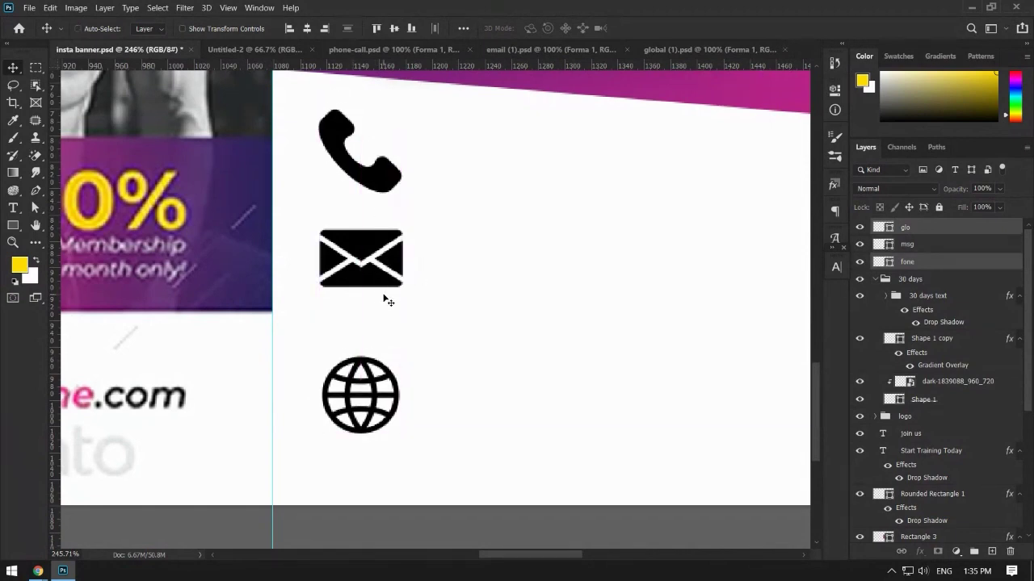
{"action": "left_click", "coordinate": [923, 232]}
{"action": "left_click", "coordinate": [911, 245], "text": "ctrl"}
{"action": "left_click", "coordinate": [908, 262], "text": "ctrl"}
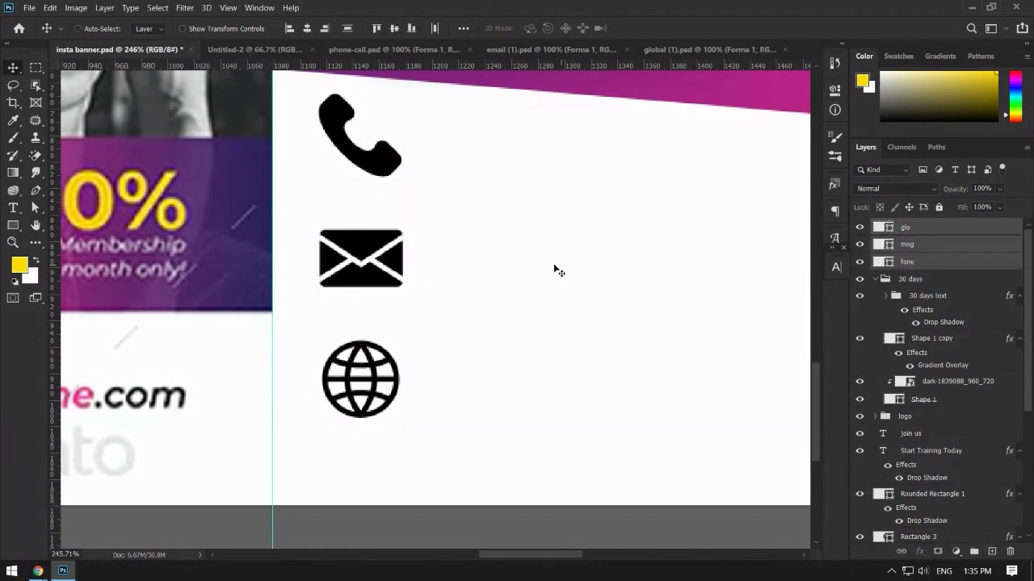
{"action": "scroll", "coordinate": [557, 263], "scroll_direction": "down", "scroll_amount": 2}
{"action": "scroll", "coordinate": [472, 288], "scroll_direction": "down", "scroll_amount": 3}
Shrink the three contact icons to about 76%, then slightly smaller again
{"action": "key", "text": "ctrl+t"}
{"action": "left_click_drag", "start_coordinate": [470, 327], "coordinate": [470, 304]}
{"action": "key", "text": "Return"}
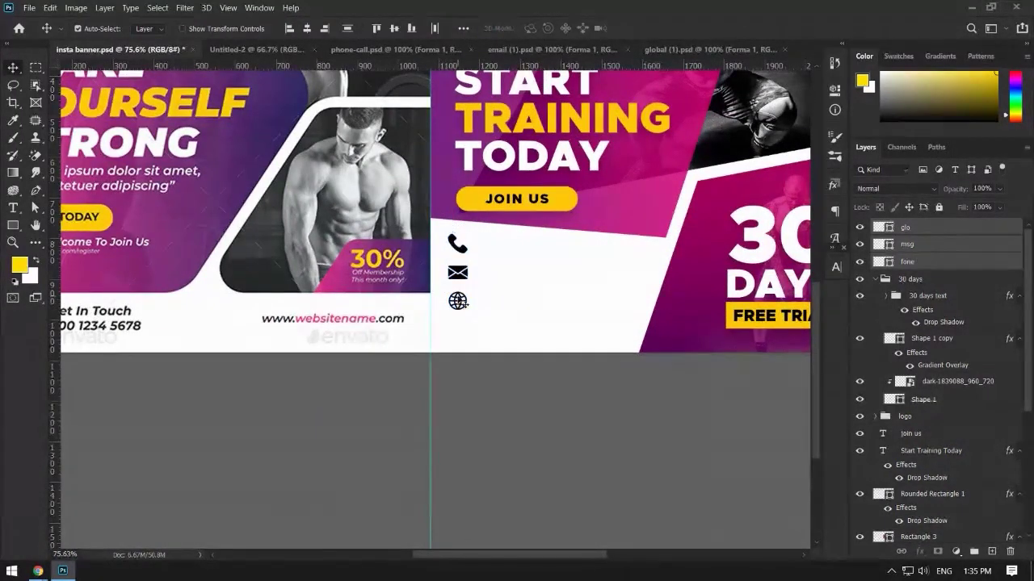
{"action": "key", "text": "ctrl+t"}
{"action": "left_click_drag", "start_coordinate": [470, 327], "coordinate": [469, 290]}
{"action": "key", "text": "Return"}
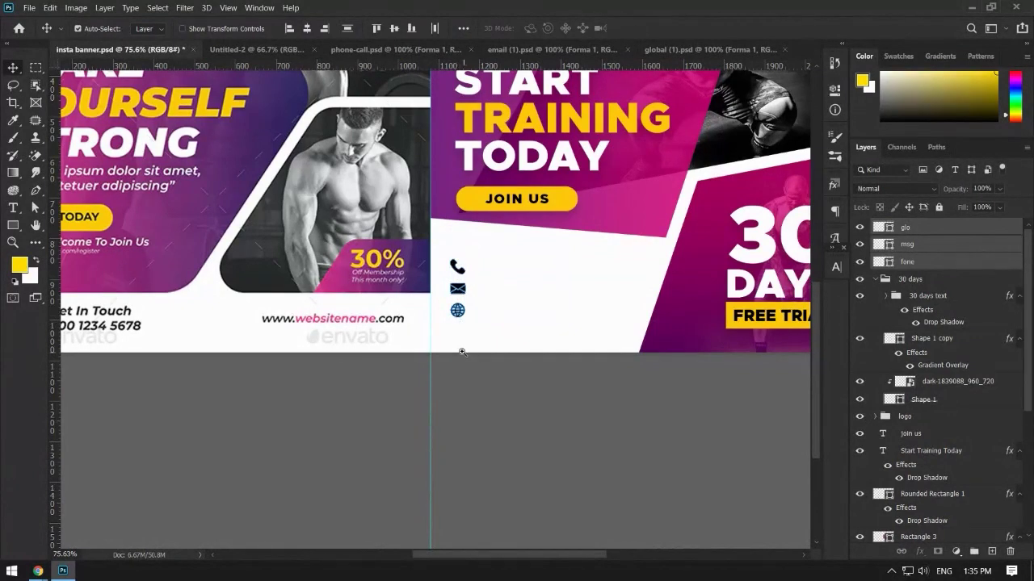
Widen the icon spacing and nudge the group slightly up and left
{"action": "left_click", "coordinate": [461, 352], "text": "ctrl"}
{"action": "left_click_drag", "start_coordinate": [462, 260], "coordinate": [462, 269]}
{"action": "left_click_drag", "start_coordinate": [462, 202], "coordinate": [462, 181]}
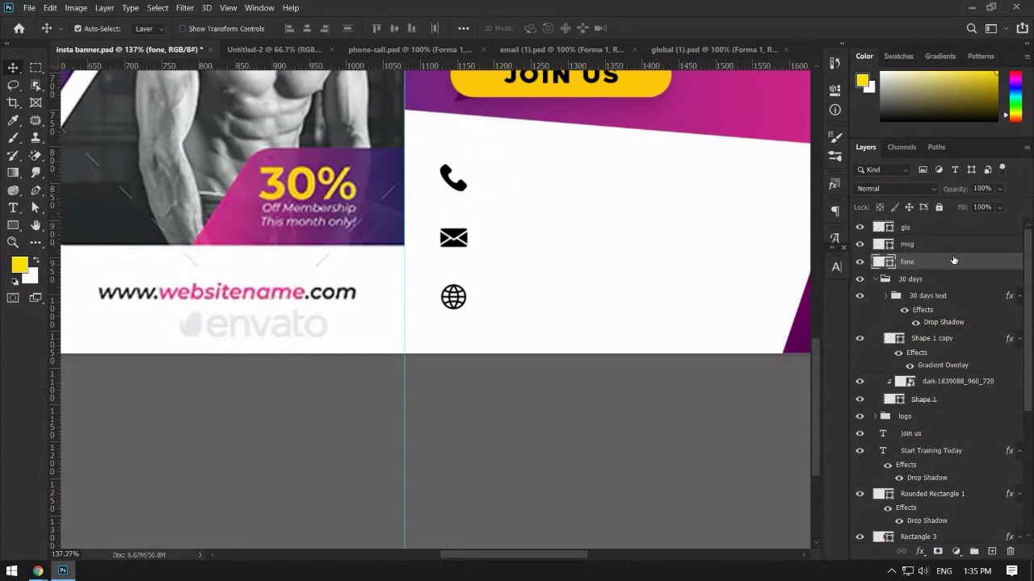
{"action": "left_click", "coordinate": [928, 226], "text": "shift"}
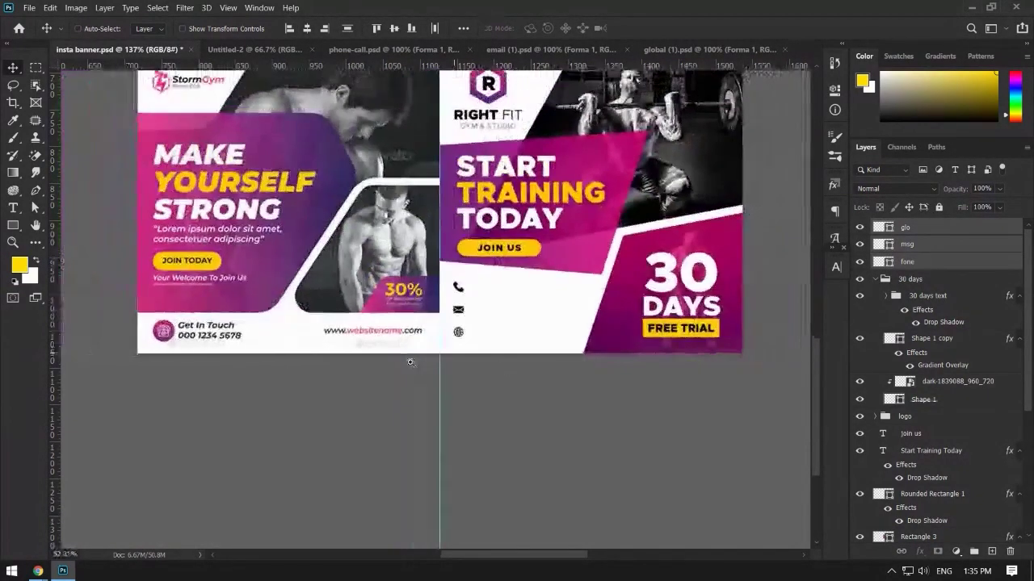
{"action": "left_click_drag", "start_coordinate": [499, 367], "coordinate": [432, 374]}
{"action": "key", "text": "Left"}
{"action": "key", "text": "Left"}
{"action": "key", "text": "Left"}
{"action": "key", "text": "Up"}
{"action": "key", "text": "Up"}
{"action": "key", "text": "Up"}
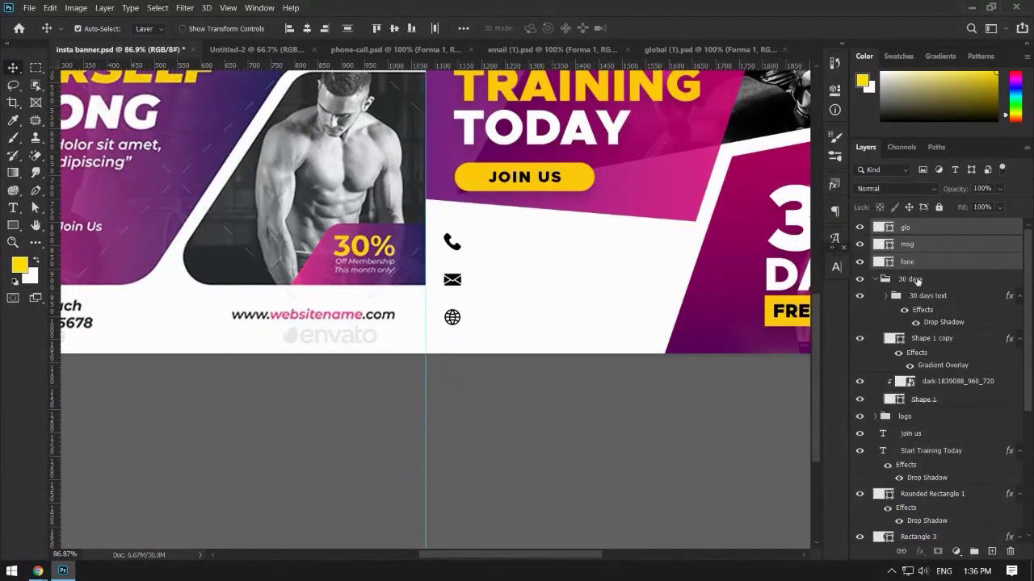
{"action": "left_click_drag", "start_coordinate": [618, 315], "coordinate": [565, 303]}
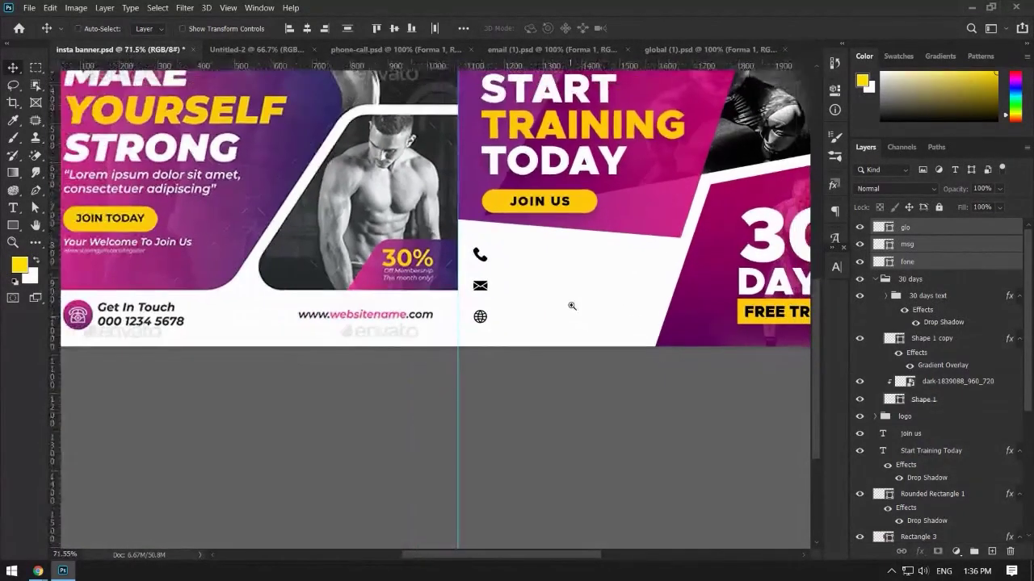
Copy the layer style from the Hexagon Frame 1 logo layer
{"action": "left_click", "coordinate": [507, 119]}
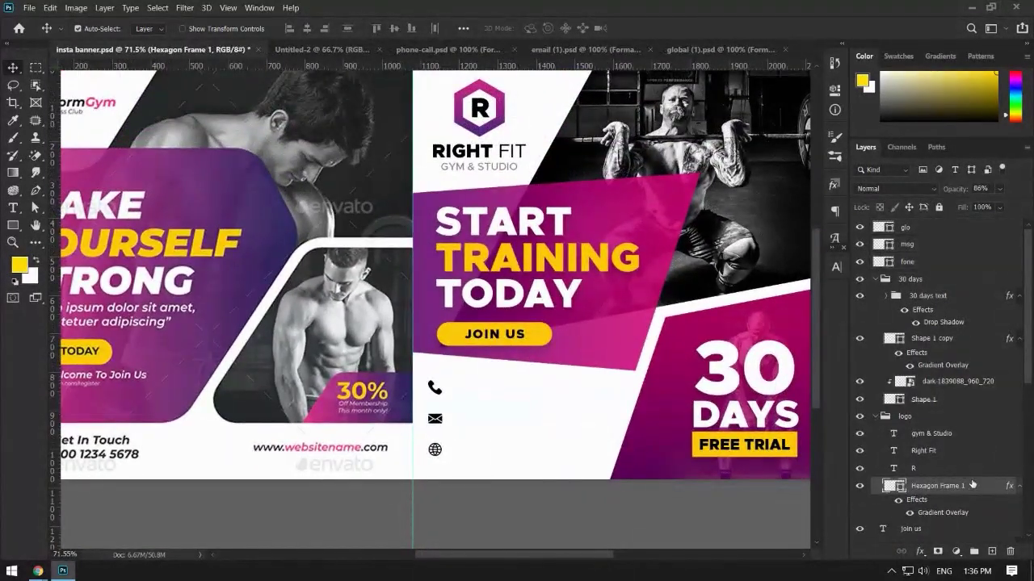
{"action": "right_click", "coordinate": [969, 487]}
{"action": "left_click", "coordinate": [872, 298]}
{"action": "left_click", "coordinate": [449, 475]}
{"action": "scroll", "coordinate": [448, 475], "scroll_direction": "up", "scroll_amount": 3}
{"action": "right_click", "coordinate": [941, 535]}
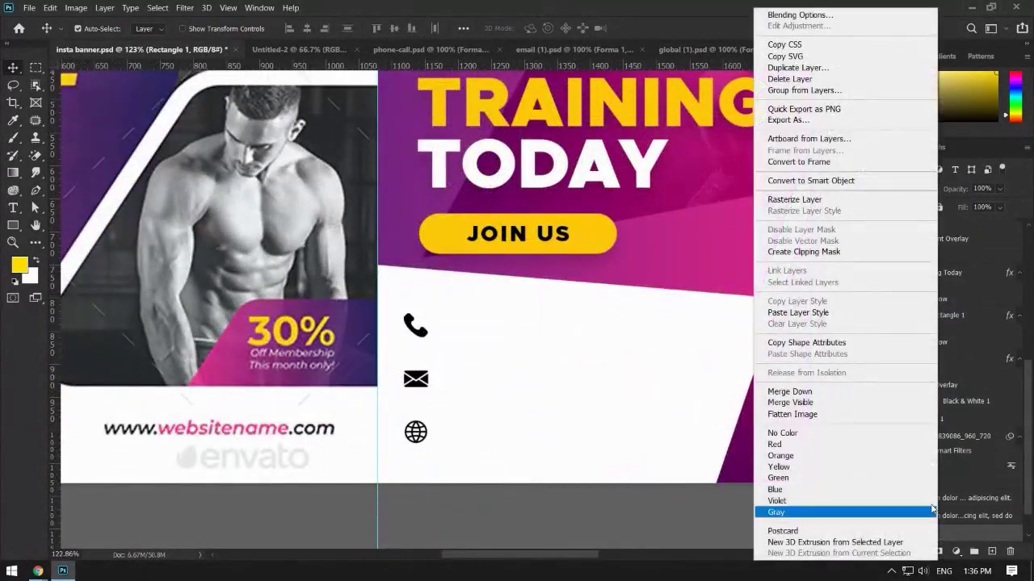
{"action": "left_click", "coordinate": [424, 381]}
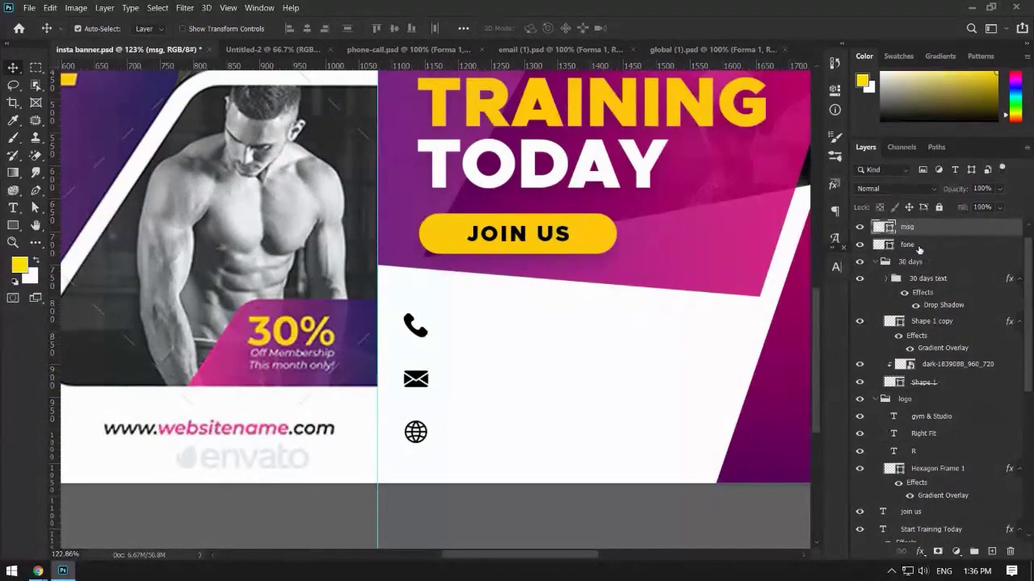
{"action": "right_click", "coordinate": [918, 250]}
{"action": "left_click", "coordinate": [937, 247]}
Paste the gradient style onto glo, msg and fone, and collapse their effects lists
{"action": "scroll", "coordinate": [921, 235], "scroll_direction": "up", "scroll_amount": 1}
{"action": "left_click", "coordinate": [921, 235], "text": "shift"}
{"action": "left_click", "coordinate": [930, 262], "text": "shift"}
{"action": "right_click", "coordinate": [914, 241]}
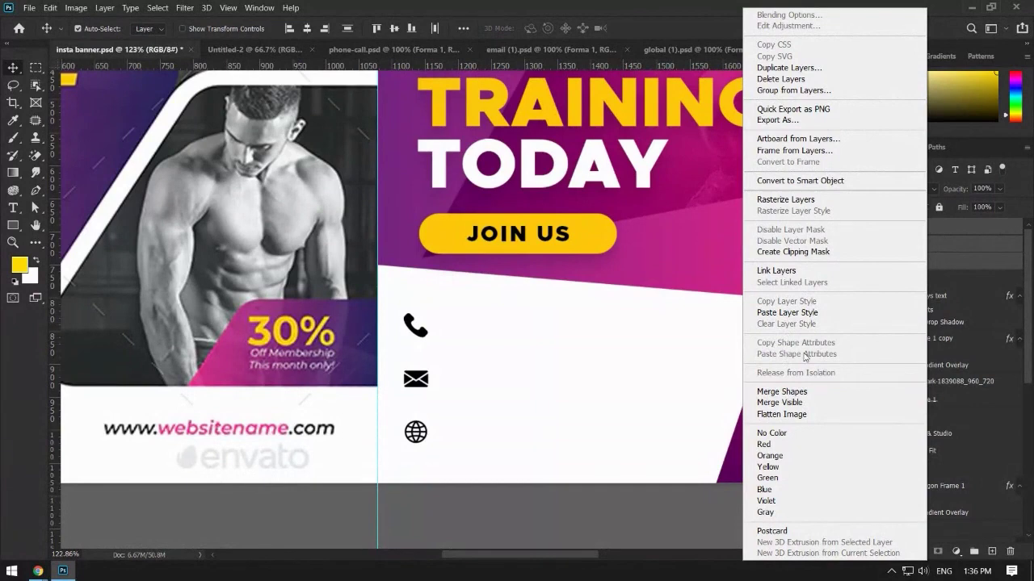
{"action": "left_click", "coordinate": [788, 313]}
{"action": "scroll", "coordinate": [518, 275], "scroll_direction": "down", "scroll_amount": 2}
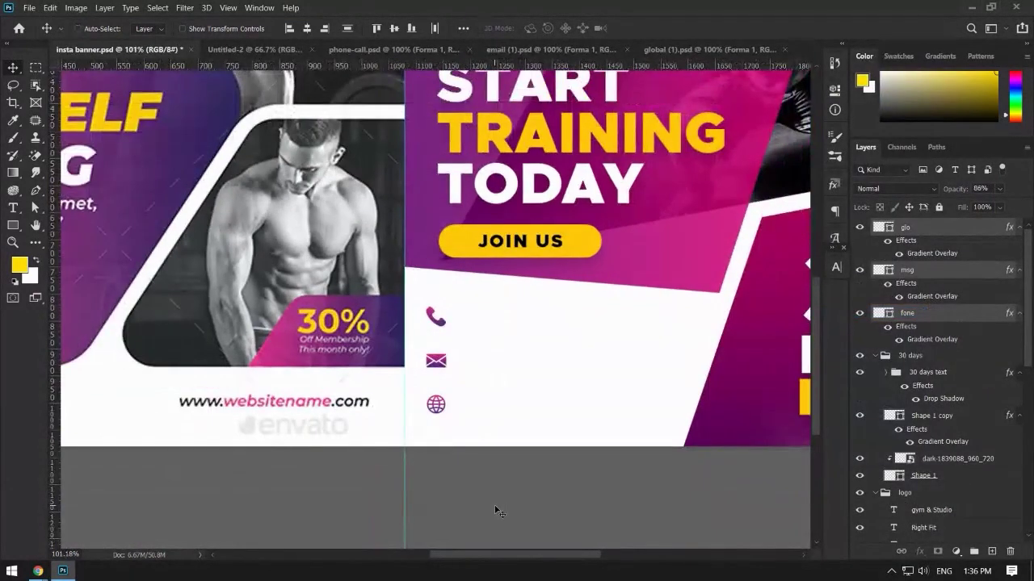
{"action": "left_click", "coordinate": [1018, 227]}
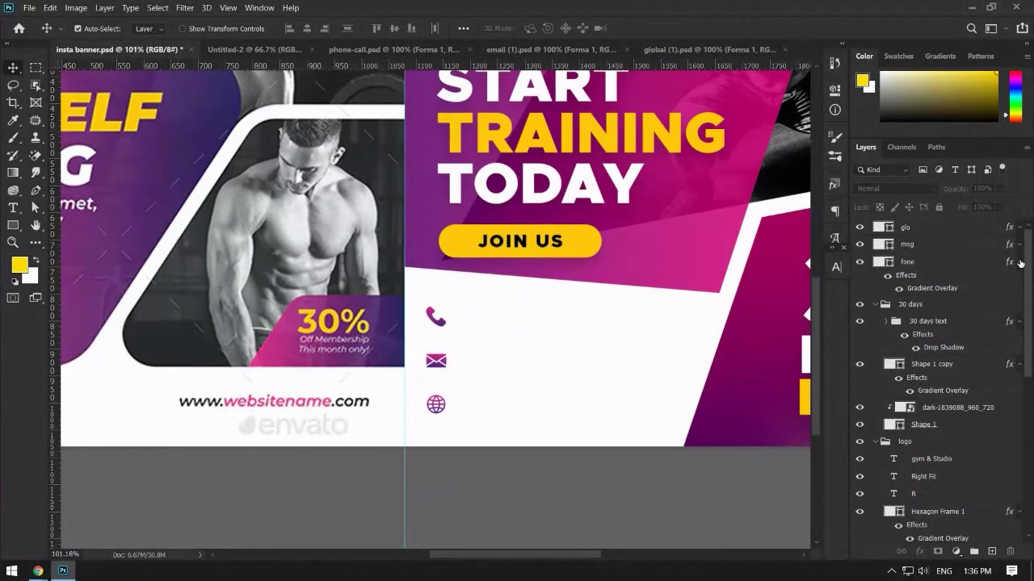
{"action": "left_click", "coordinate": [1020, 261]}
{"action": "scroll", "coordinate": [486, 435], "scroll_direction": "up", "scroll_amount": 3}
{"action": "scroll", "coordinate": [455, 242], "scroll_direction": "up", "scroll_amount": 2}
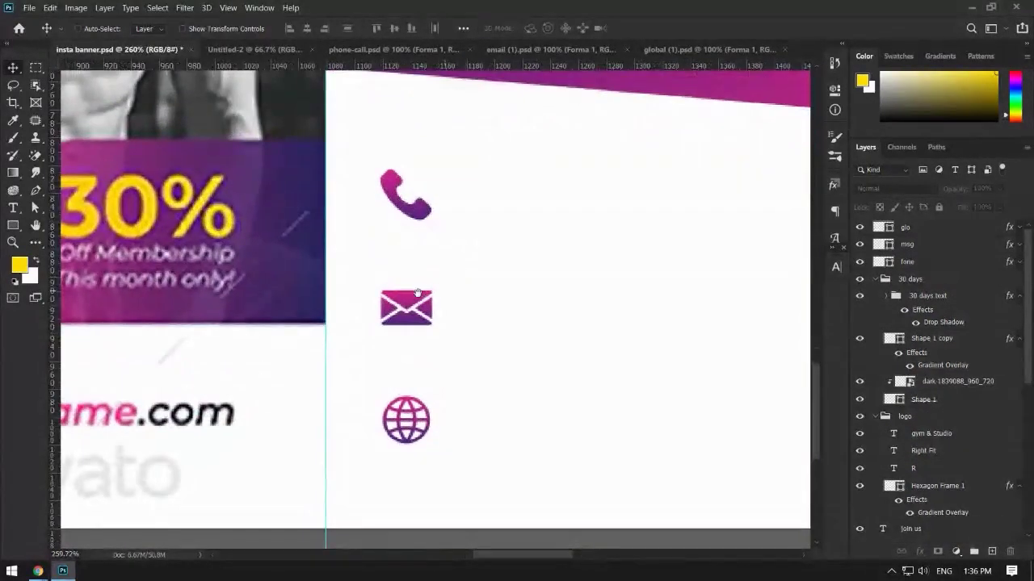
{"action": "scroll", "coordinate": [438, 357], "scroll_direction": "down", "scroll_amount": 4}
{"action": "key", "text": "t"}
{"action": "left_click", "coordinate": [405, 349]}
{"action": "key", "text": "ctrl+v"}
{"action": "key", "text": "ctrl+t"}
{"action": "left_click_drag", "start_coordinate": [418, 352], "coordinate": [559, 397]}
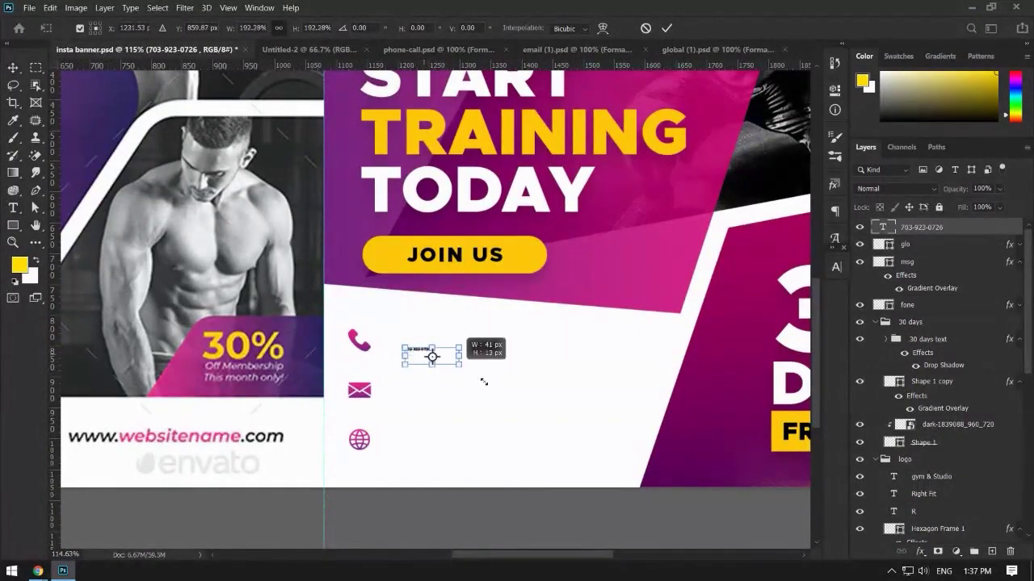
{"action": "key", "text": "Return"}
Make the phone number Bold and move it up beside the phone icon
{"action": "scroll", "coordinate": [506, 364], "scroll_direction": "up", "scroll_amount": 3}
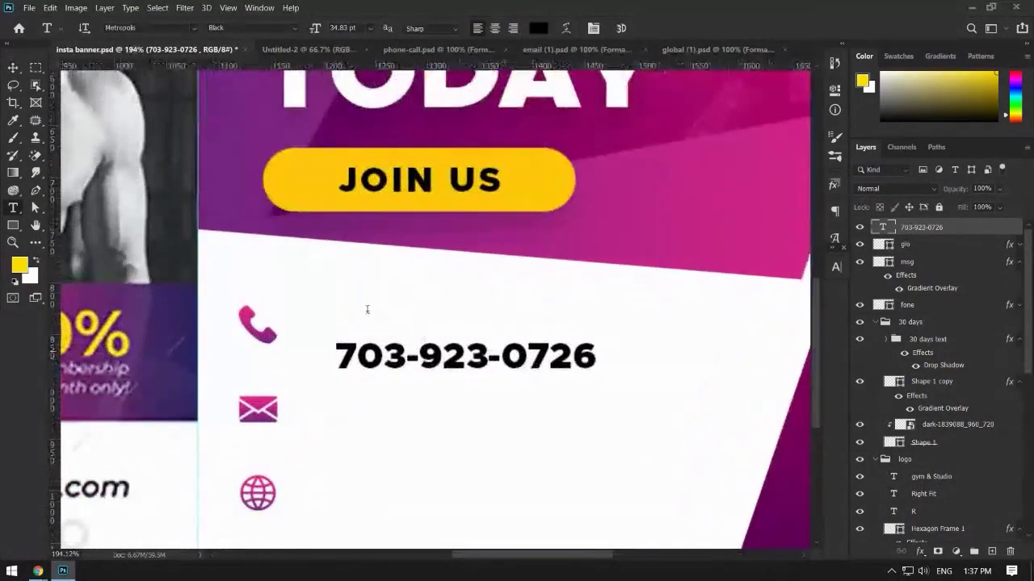
{"action": "left_click", "coordinate": [301, 28]}
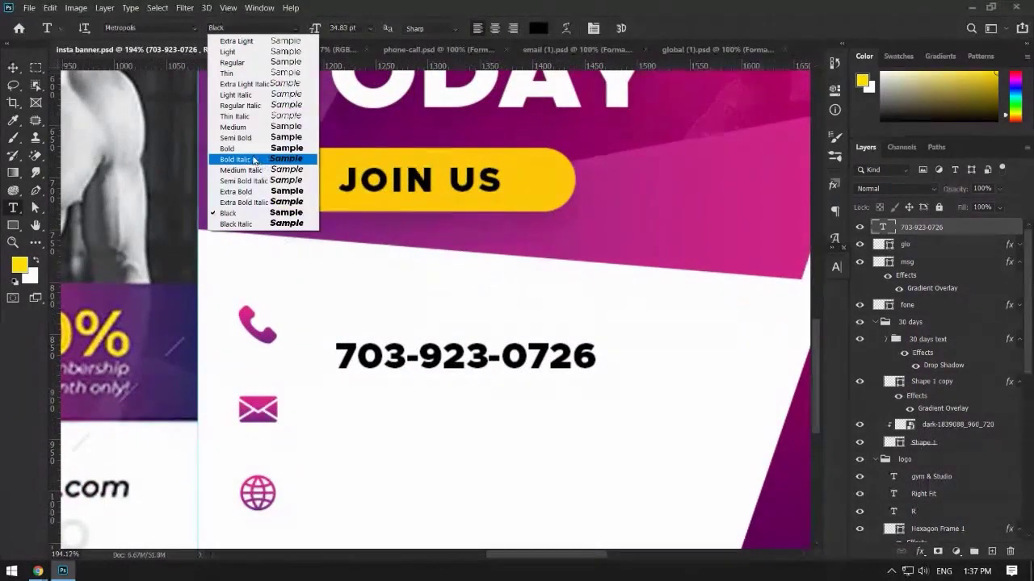
{"action": "left_click", "coordinate": [237, 129]}
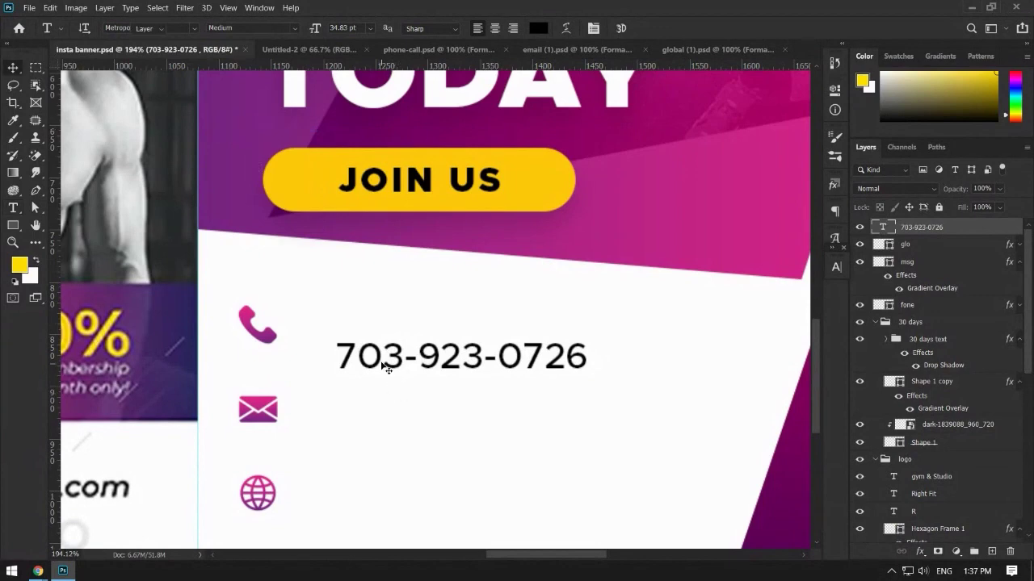
{"action": "left_click_drag", "start_coordinate": [387, 368], "coordinate": [355, 334]}
{"action": "left_click", "coordinate": [284, 28]}
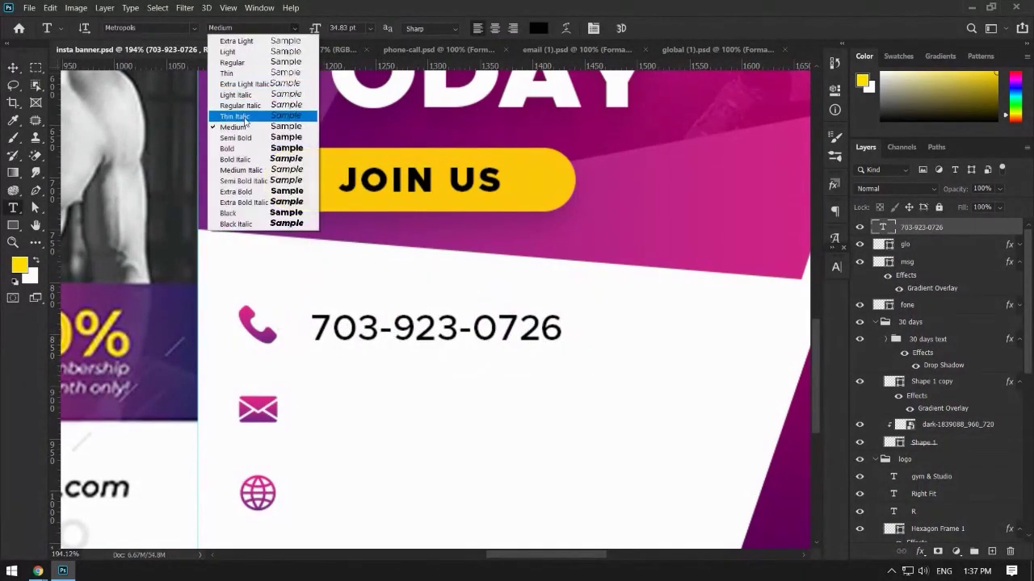
{"action": "left_click", "coordinate": [245, 150]}
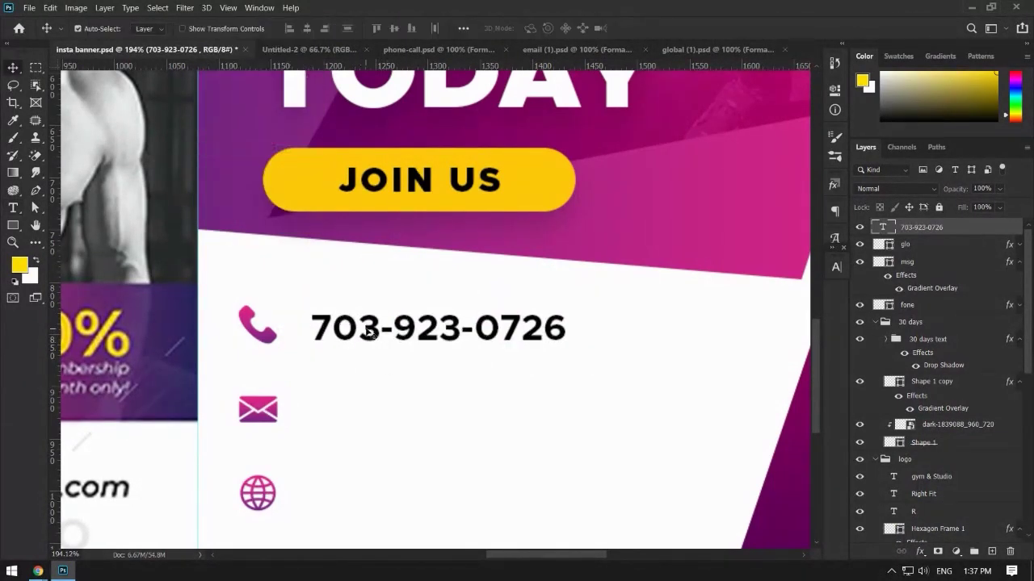
Edit the phone number text and shift it slightly left
{"action": "scroll", "coordinate": [386, 346], "scroll_direction": "up", "scroll_amount": 1}
{"action": "scroll", "coordinate": [385, 331], "scroll_direction": "up", "scroll_amount": 1}
{"action": "scroll", "coordinate": [383, 315], "scroll_direction": "up", "scroll_amount": 1}
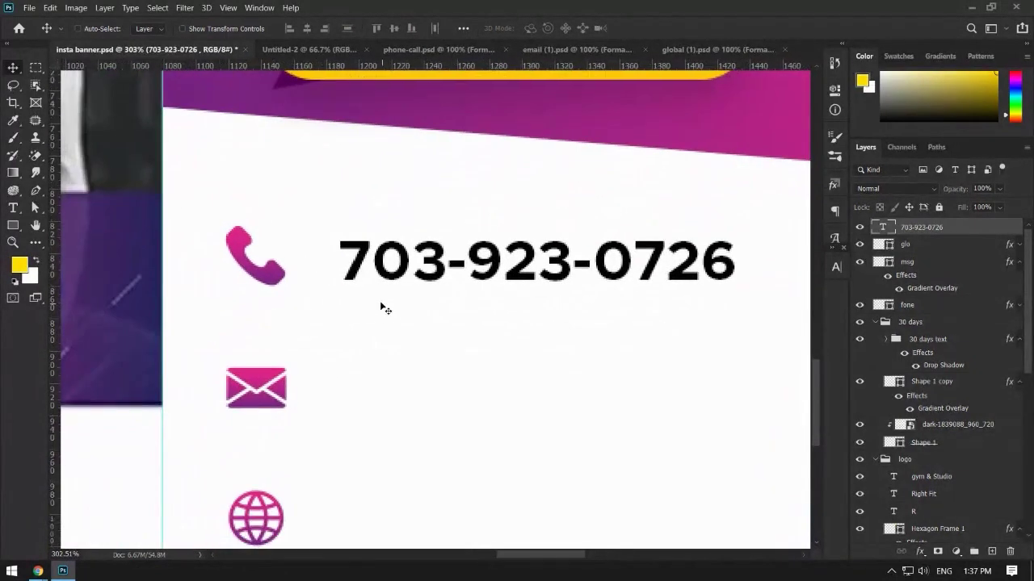
{"action": "key", "text": "alt+t"}
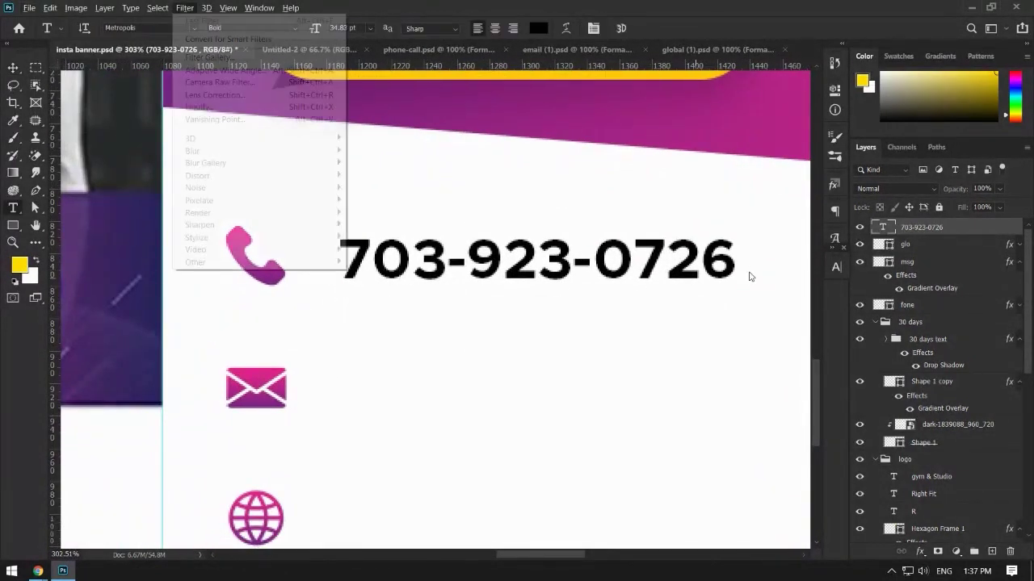
{"action": "key", "text": "Escape"}
{"action": "key", "text": "t"}
{"action": "left_click", "coordinate": [731, 267]}
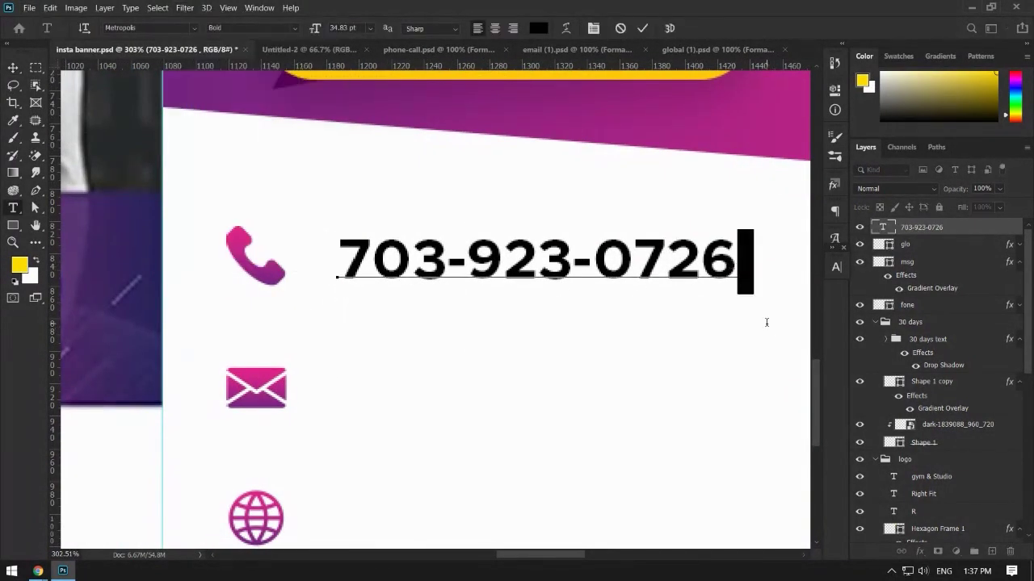
{"action": "left_click", "coordinate": [768, 327]}
{"action": "mouse_move", "coordinate": [464, 295]}
{"action": "left_mouse_down"}
{"action": "mouse_move", "coordinate": [329, 232]}
{"action": "mouse_move", "coordinate": [313, 489]}
{"action": "left_mouse_up"}
{"action": "key", "text": "v"}
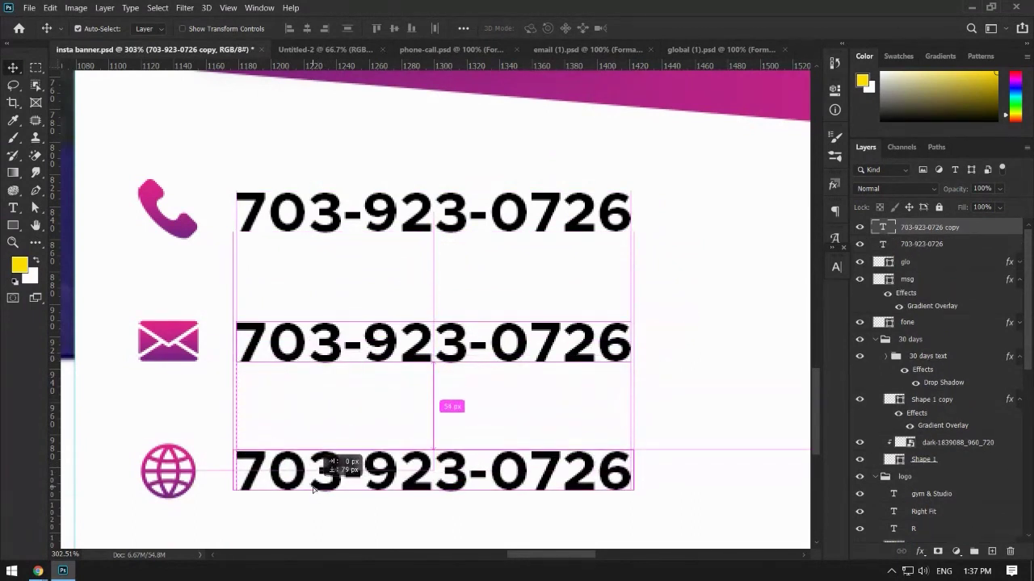
{"action": "double_click", "coordinate": [315, 346]}
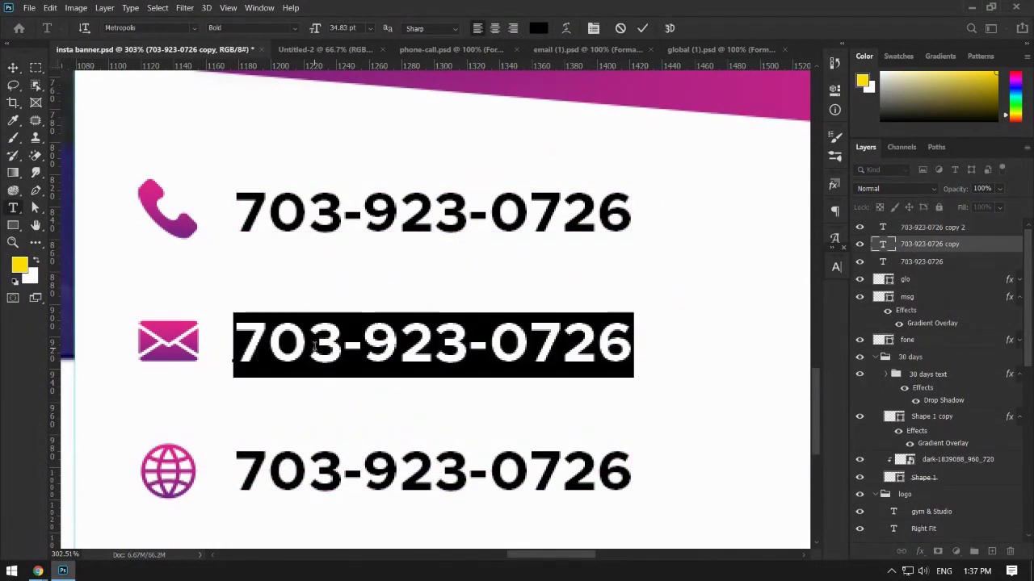
{"action": "type", "text": "INFO@WEB"}
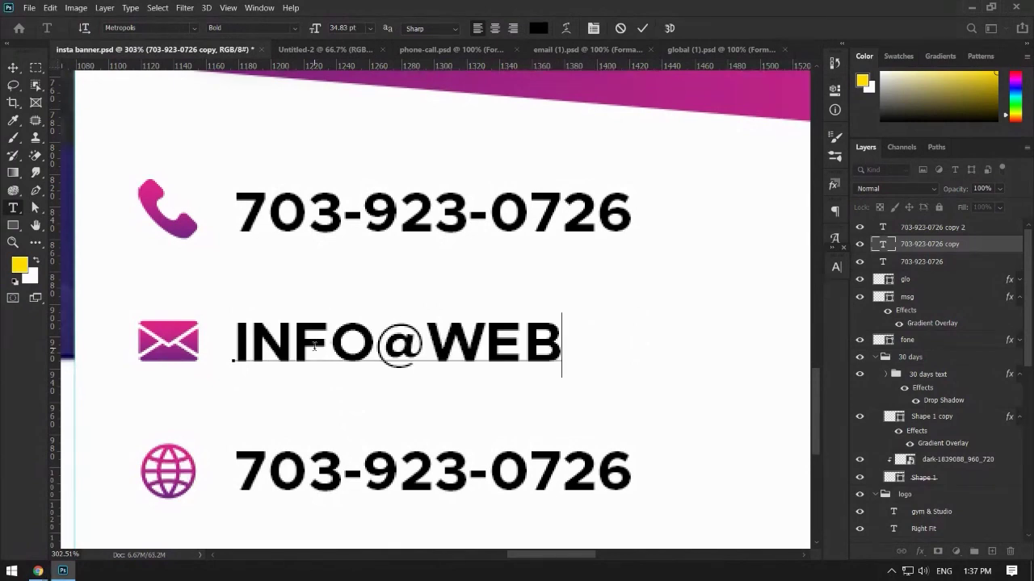
{"action": "type", "text": "SITEURL."}
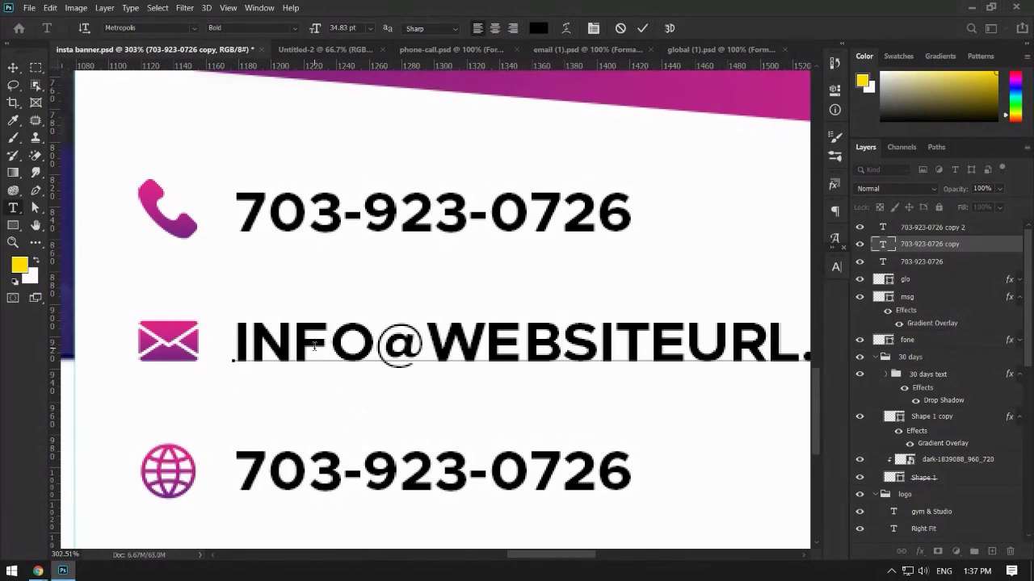
{"action": "key", "text": "ctrl+Return"}
{"action": "scroll", "coordinate": [275, 364], "scroll_direction": "down", "scroll_amount": 5}
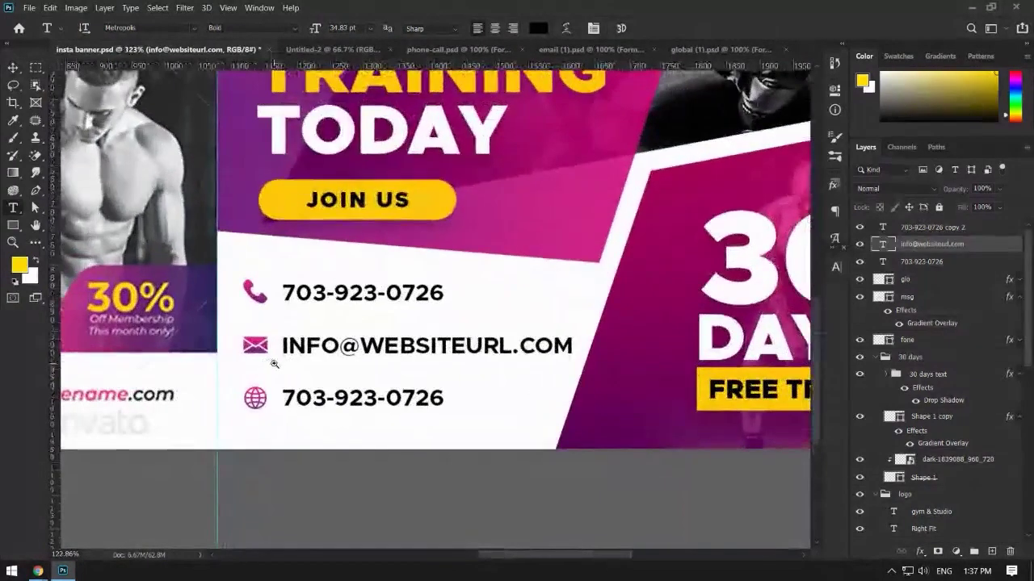
{"action": "left_click", "coordinate": [315, 398]}
{"action": "type", "text": "T"}
{"action": "key", "text": "ctrl+a"}
{"action": "type", "text": "QWQW"}
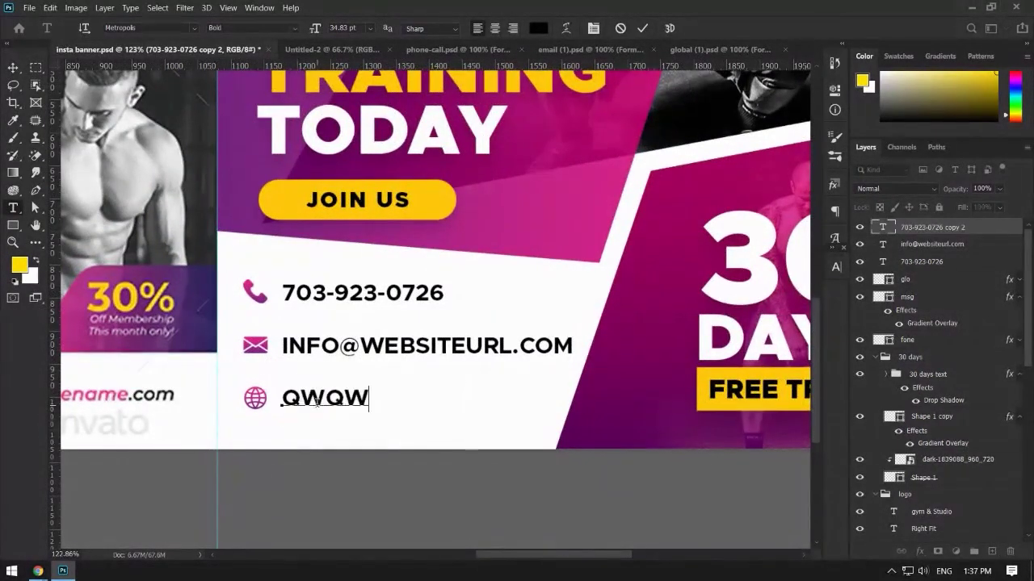
{"action": "type", "text": "websiteurl.com"}
{"action": "key", "text": "ctrl+Return"}
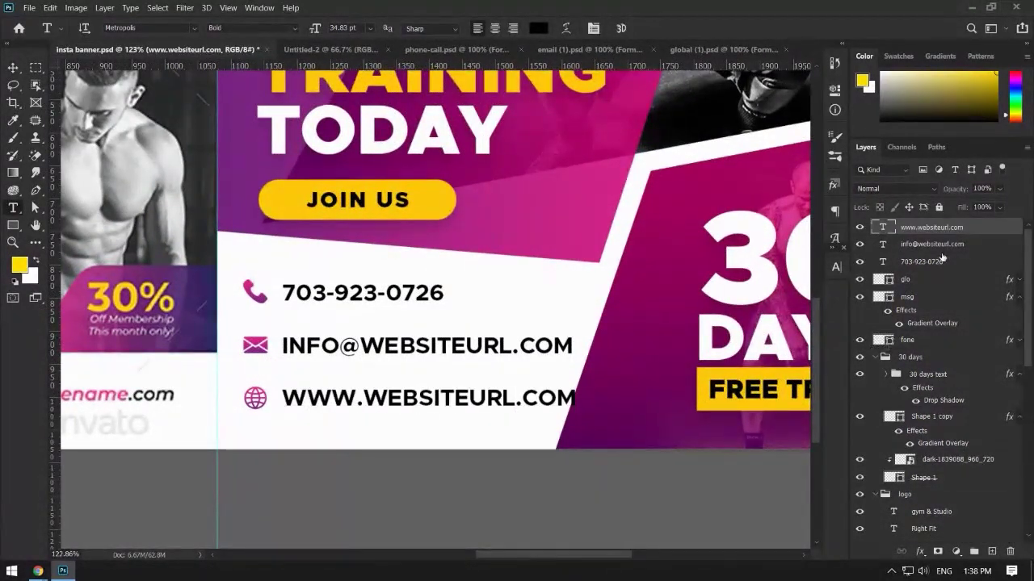
Set all three contact lines to lowercase, Medium weight, with -25 tracking
{"action": "left_click", "coordinate": [929, 263], "text": "shift"}
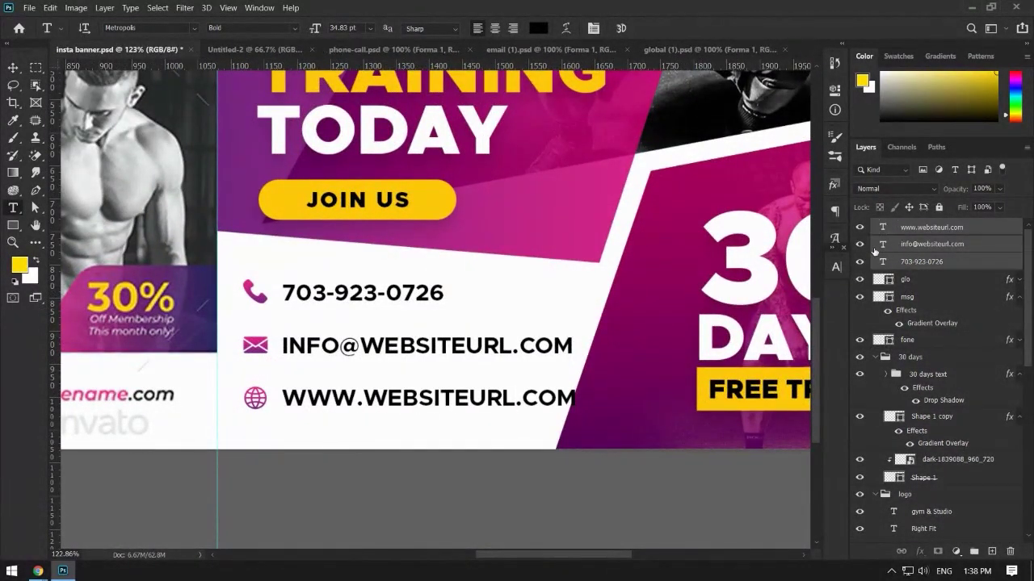
{"action": "left_click", "coordinate": [835, 267]}
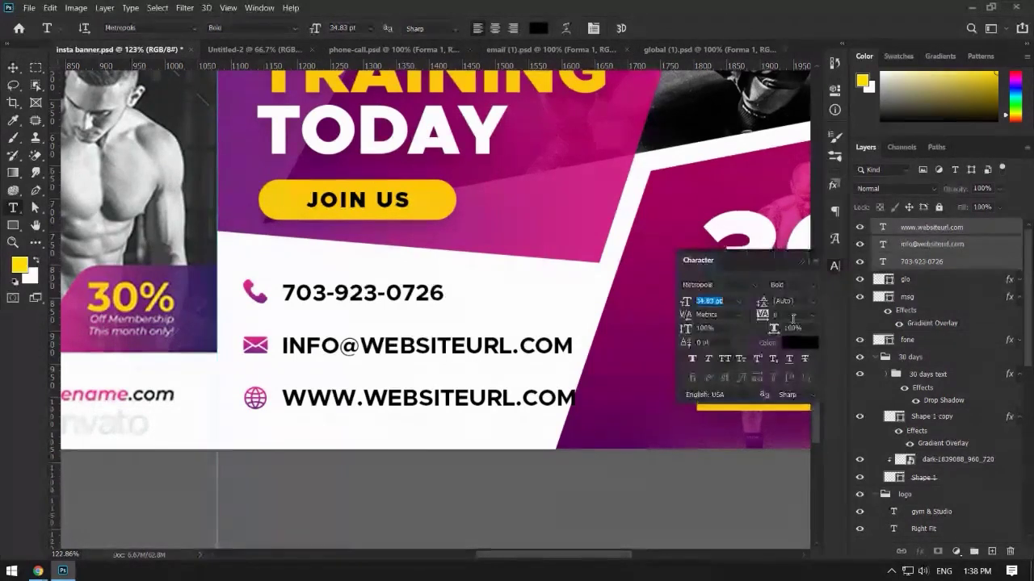
{"action": "key", "text": "ctrl+shift+k"}
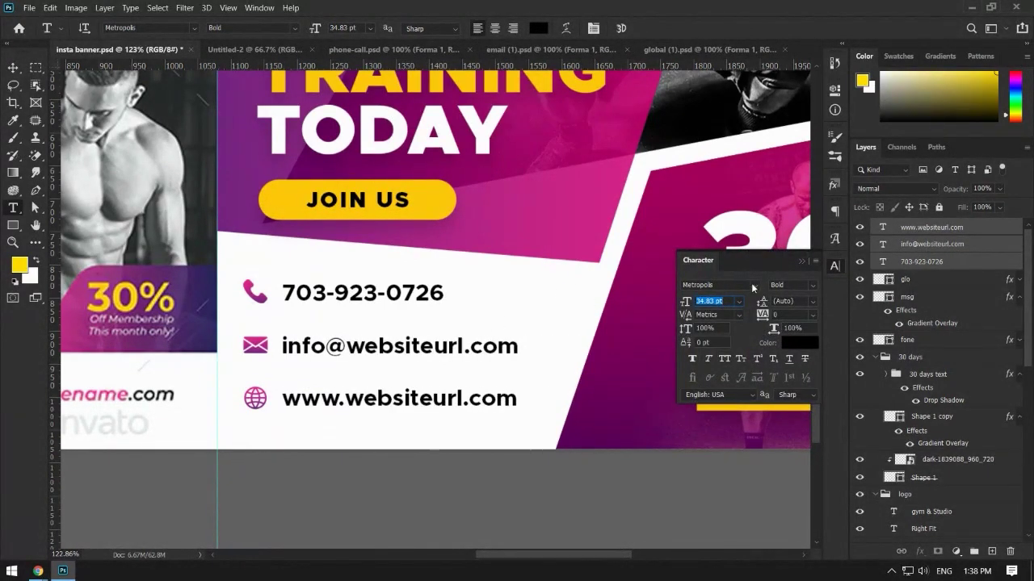
{"action": "left_click", "coordinate": [792, 287]}
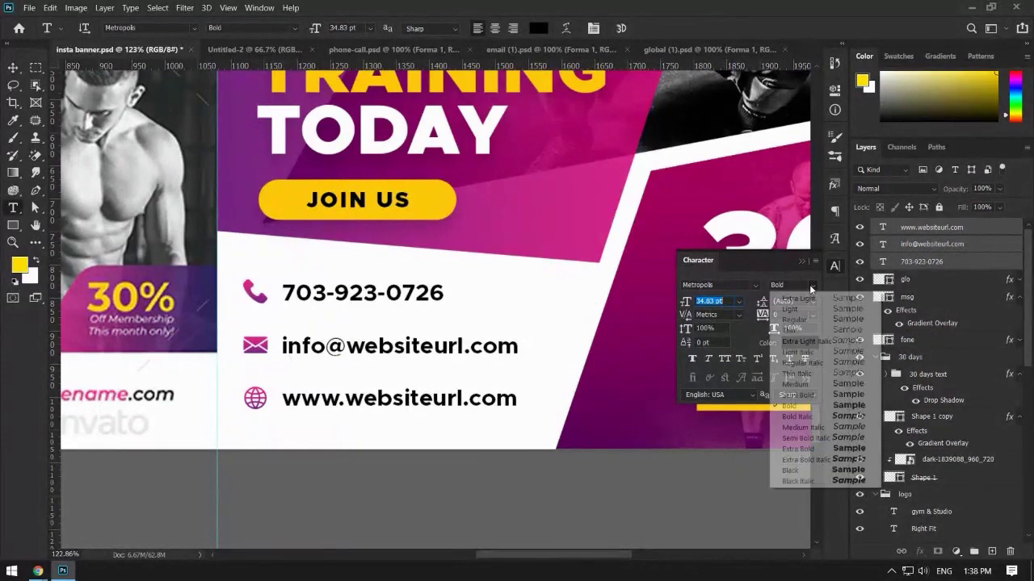
{"action": "left_click", "coordinate": [787, 385]}
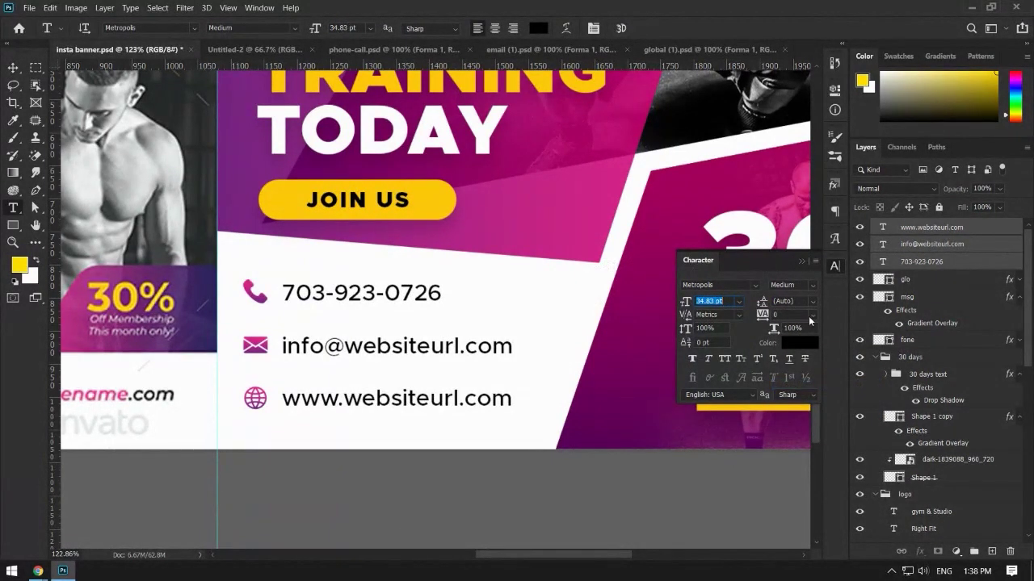
{"action": "left_click", "coordinate": [810, 316]}
{"action": "left_click", "coordinate": [796, 348]}
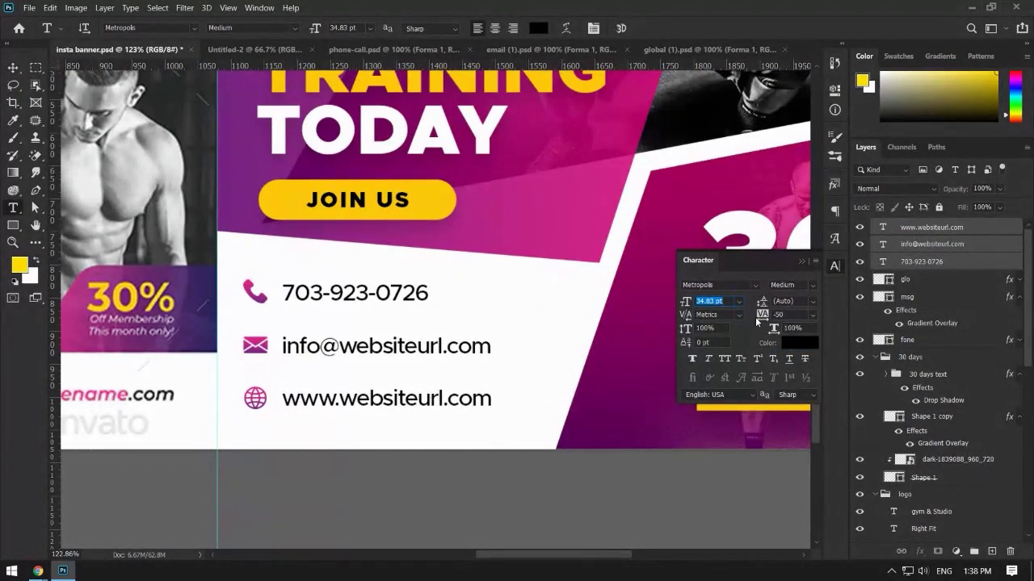
{"action": "left_click", "coordinate": [814, 317]}
{"action": "left_click", "coordinate": [798, 358]}
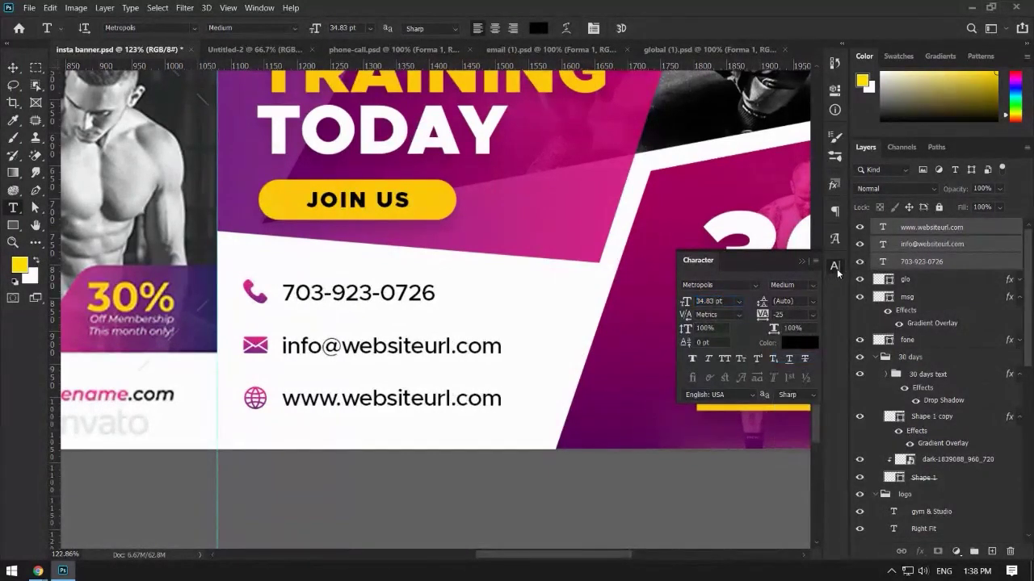
{"action": "left_click", "coordinate": [12, 68]}
{"action": "scroll", "coordinate": [404, 283], "scroll_direction": "down", "scroll_amount": 3}
{"action": "scroll", "coordinate": [565, 224], "scroll_direction": "up", "scroll_amount": 3}
{"action": "scroll", "coordinate": [565, 223], "scroll_direction": "down", "scroll_amount": 2}
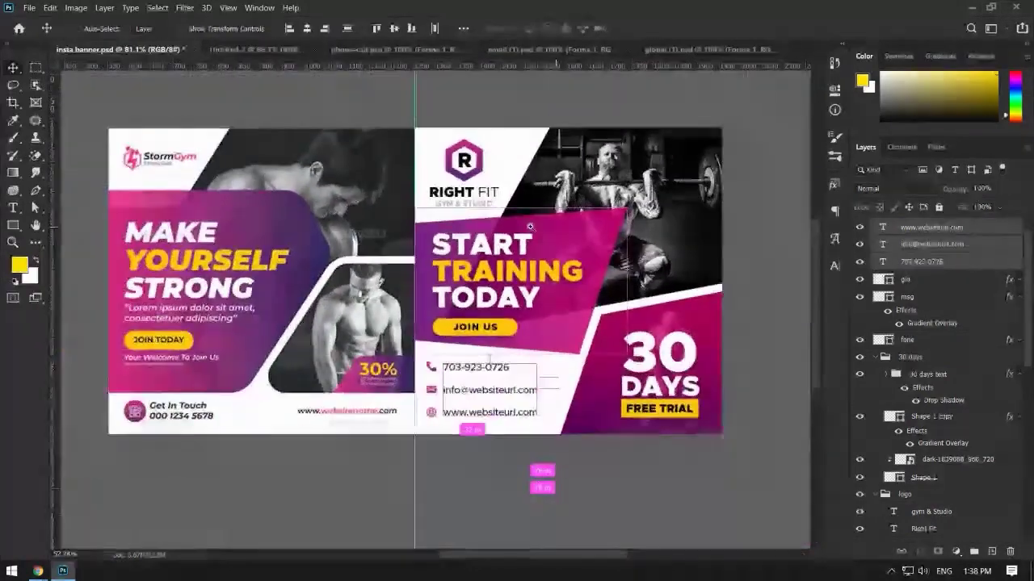
Widen the canvas to 2880 px to make room for the second banner
{"action": "scroll", "coordinate": [565, 224], "scroll_direction": "down", "scroll_amount": 1}
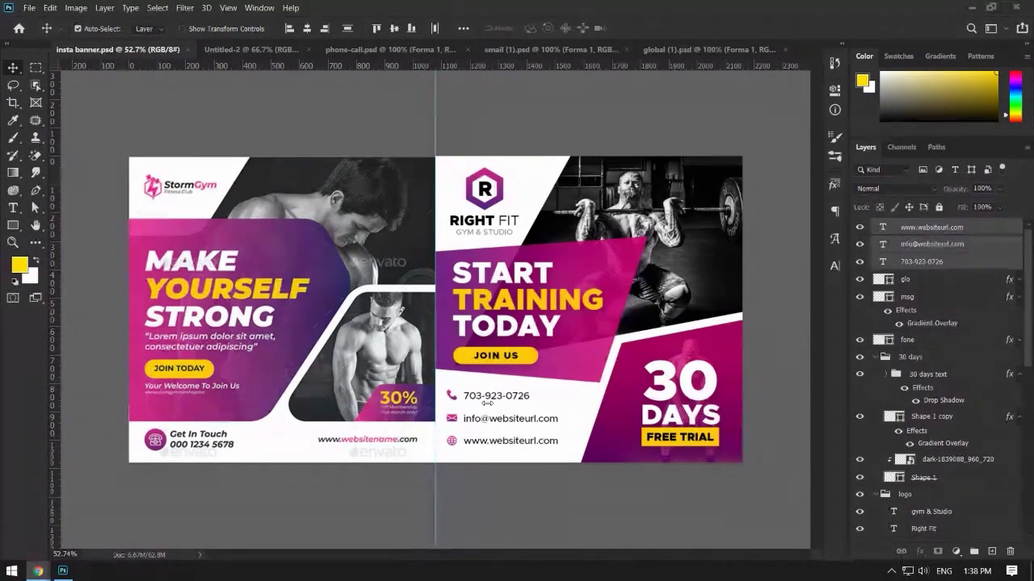
{"action": "left_click", "coordinate": [931, 229]}
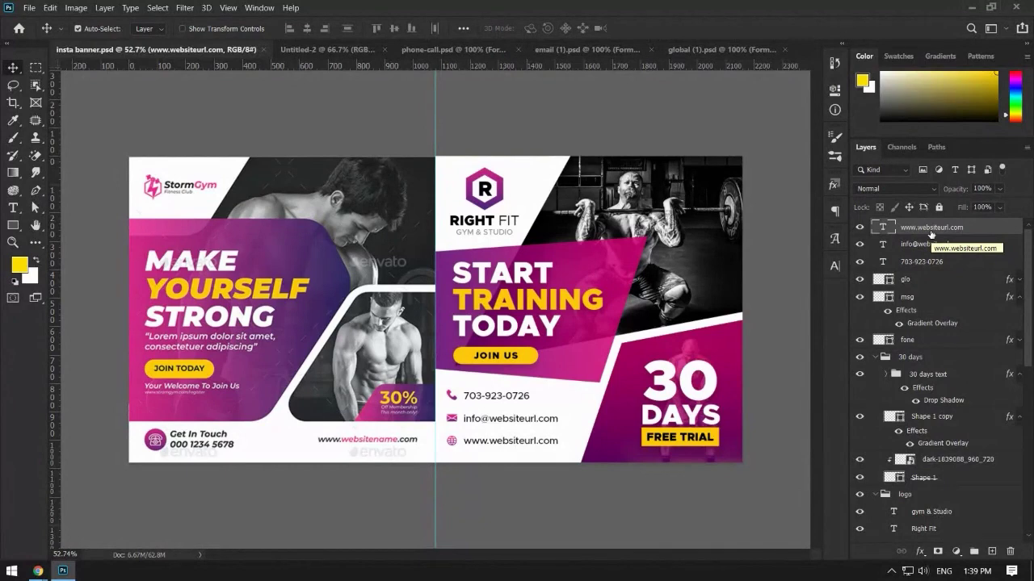
{"action": "scroll", "coordinate": [623, 368], "scroll_direction": "down", "scroll_amount": 2}
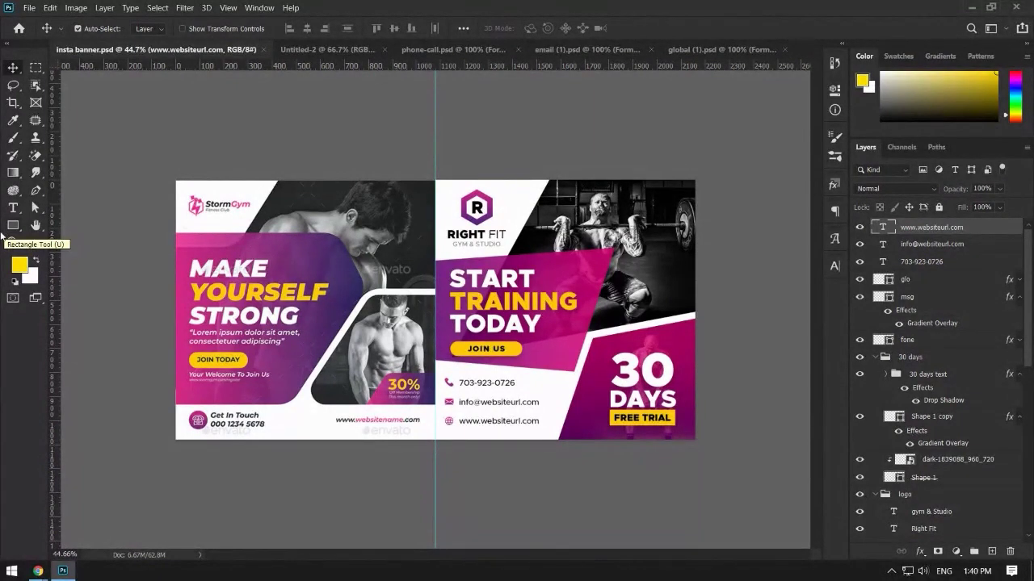
{"action": "key", "text": "ctrl+alt+c"}
{"action": "type", "text": "2880"}
{"action": "key", "text": "Return"}
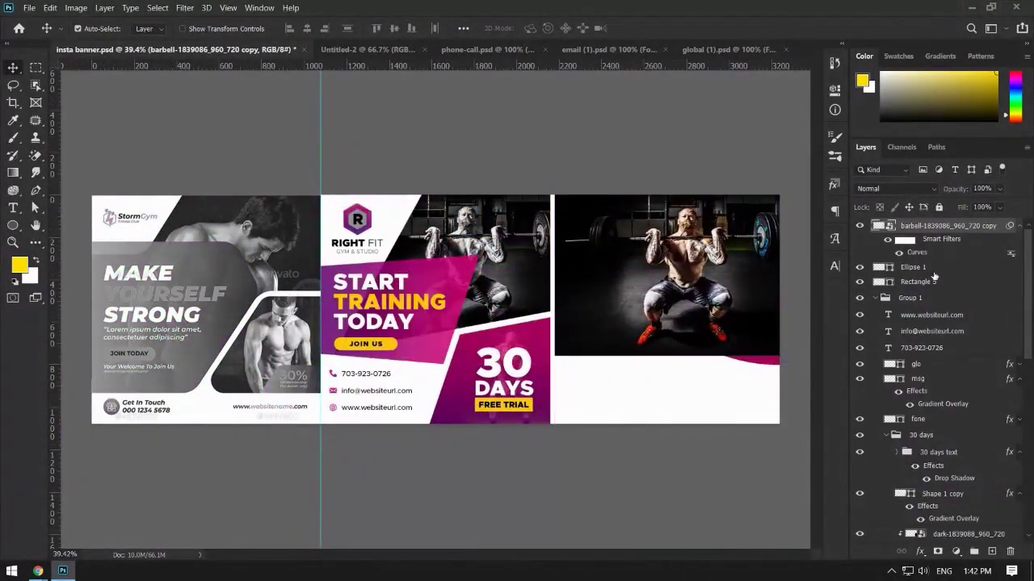
Clip the barbell photo into the ellipse shape and place the copied logo
{"action": "right_click", "coordinate": [937, 227]}
{"action": "left_click", "coordinate": [796, 285]}
{"action": "key", "text": "ctrl+t"}
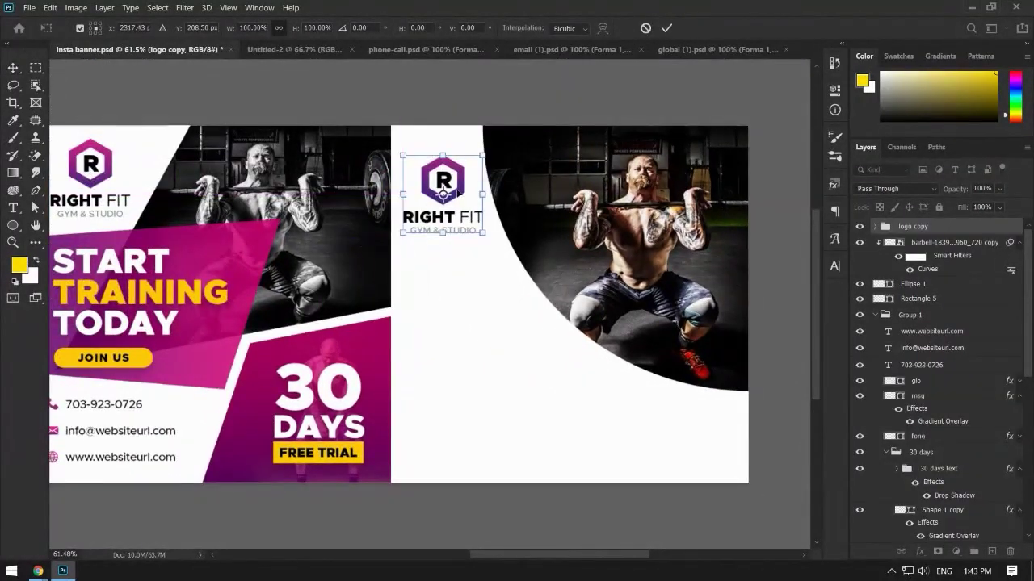
{"action": "key", "text": "Return"}
{"action": "scroll", "coordinate": [631, 365], "scroll_direction": "down", "scroll_amount": 1}
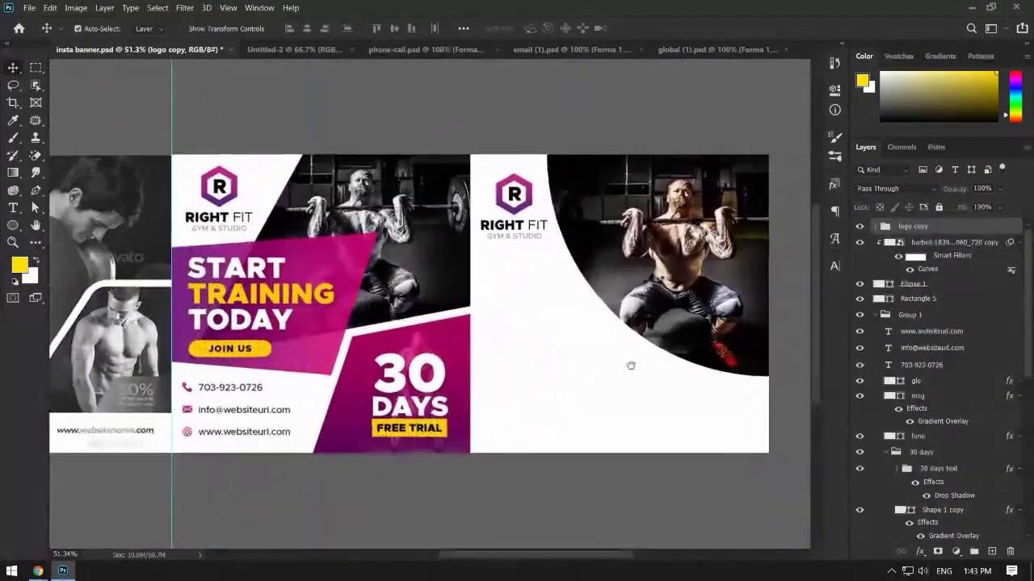
Draw a large circle and copy the headline, JOIN US button and 30 DAYS FREE TRIAL onto it
{"action": "key", "text": "u"}
{"action": "left_click_drag", "start_coordinate": [493, 293], "coordinate": [572, 295]}
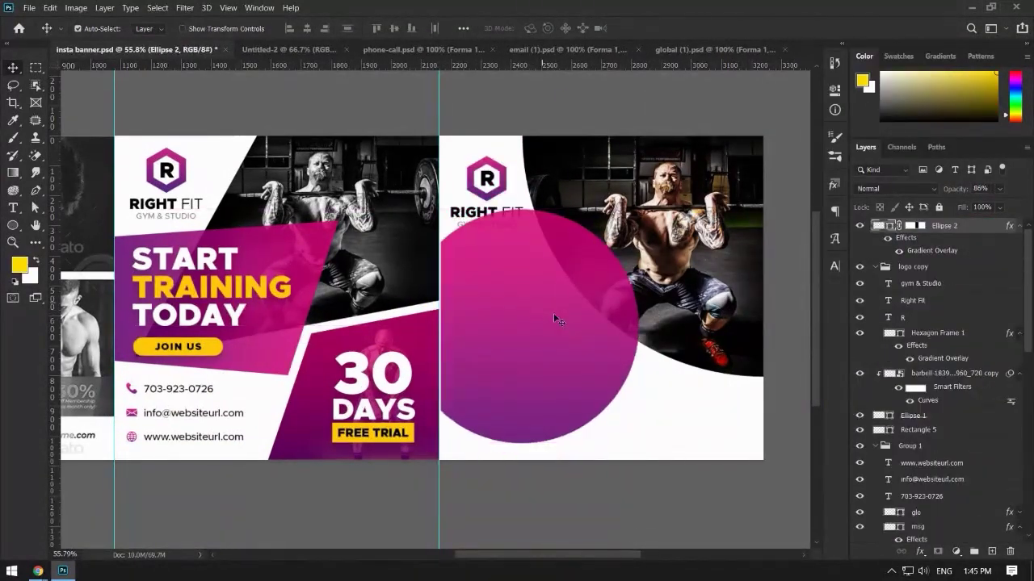
{"action": "key", "text": "ctrl+shift+]"}
{"action": "left_click_drag", "start_coordinate": [569, 325], "coordinate": [577, 321]}
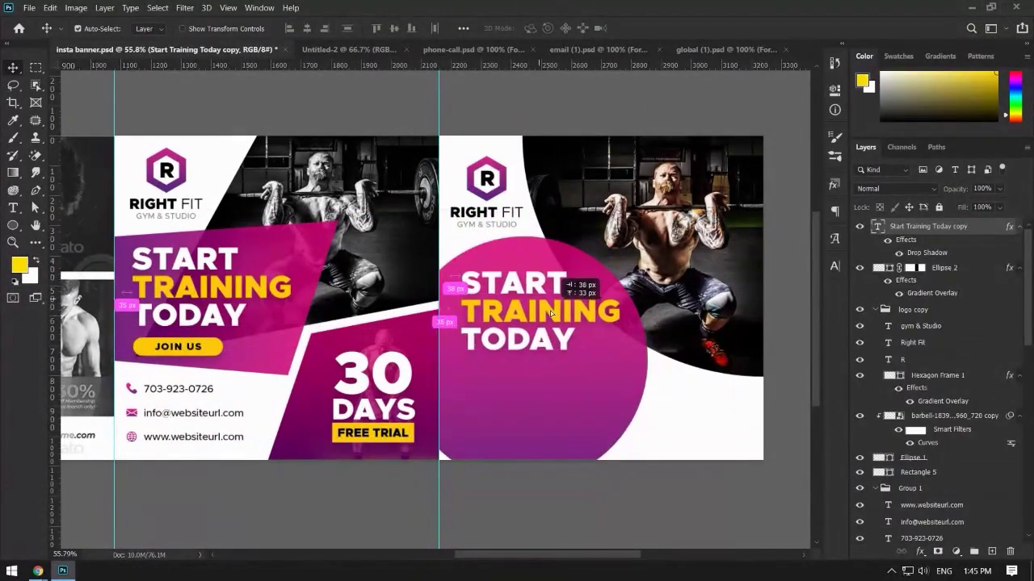
{"action": "left_click", "coordinate": [944, 267]}
{"action": "left_click_drag", "start_coordinate": [973, 189], "coordinate": [966, 189]}
{"action": "left_click_drag", "start_coordinate": [179, 346], "coordinate": [491, 383]}
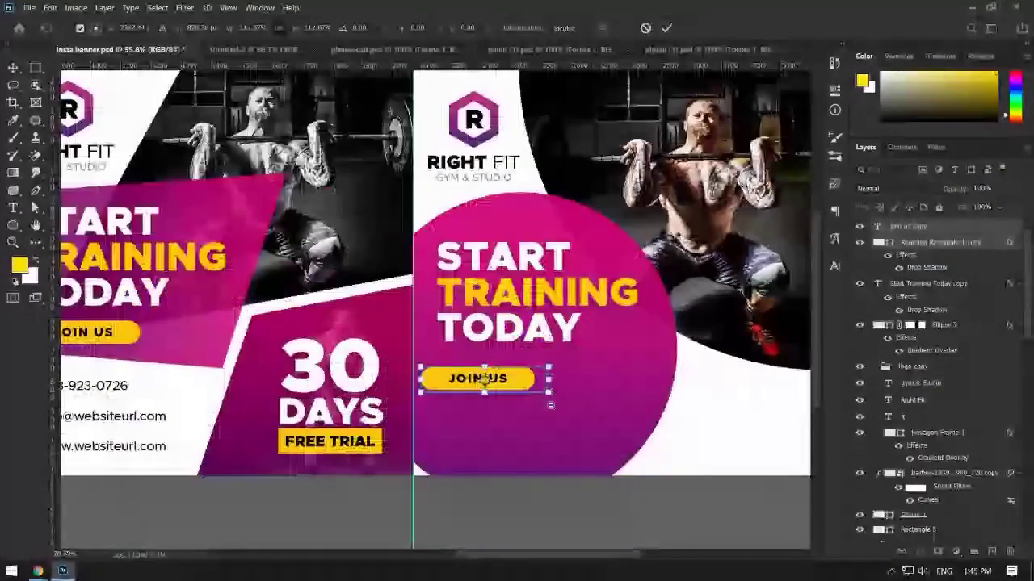
{"action": "key", "text": "Return"}
{"action": "scroll", "coordinate": [509, 437], "scroll_direction": "up", "scroll_amount": 3, "text": "alt"}
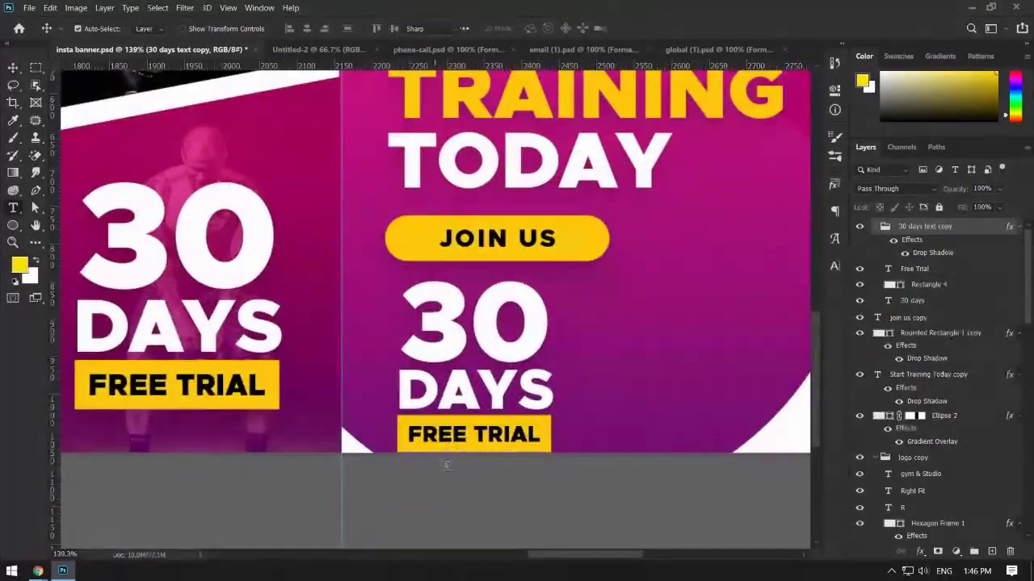
Move the FREE TRIAL box toward 30 DAYS and enlarge the FREE TRIAL text
{"action": "mouse_move", "coordinate": [509, 437]}
{"action": "left_mouse_down"}
{"action": "mouse_move", "coordinate": [694, 331]}
{"action": "mouse_move", "coordinate": [670, 405]}
{"action": "left_mouse_up"}
{"action": "key", "text": "ctrl+t"}
{"action": "key", "text": "Return"}
{"action": "double_click", "coordinate": [659, 325]}
{"action": "key", "text": "Return"}
{"action": "key", "text": "ctrl+Return"}
{"action": "key", "text": "ctrl+t"}
{"action": "left_click_drag", "start_coordinate": [660, 365], "coordinate": [714, 392]}
{"action": "key", "text": "Return"}
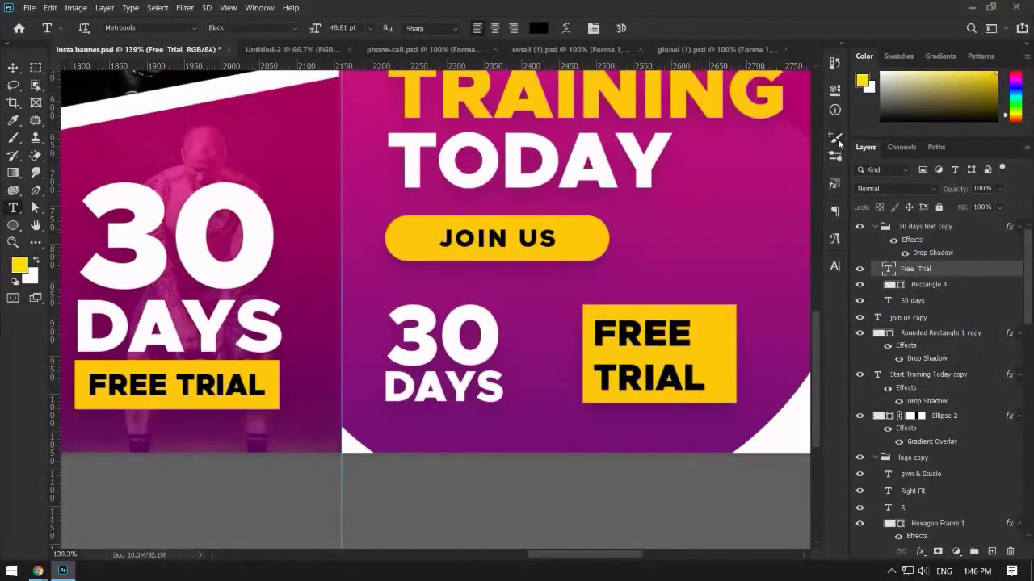
Set FREE TRIAL leading to 36 pt and place it beside 30 DAYS
{"action": "left_click", "coordinate": [835, 265]}
{"action": "left_click", "coordinate": [812, 302]}
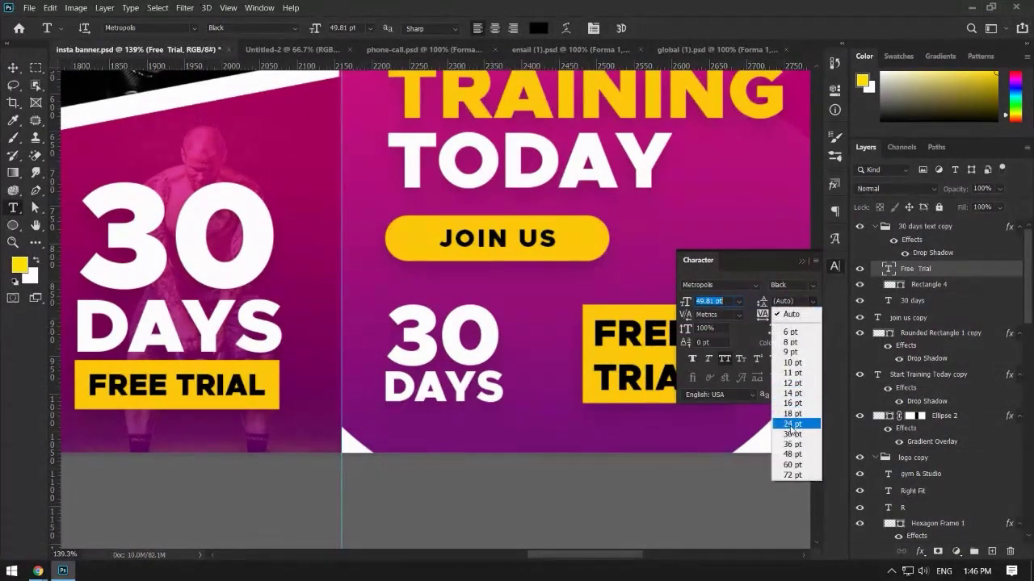
{"action": "left_click", "coordinate": [792, 439]}
{"action": "key", "text": "v"}
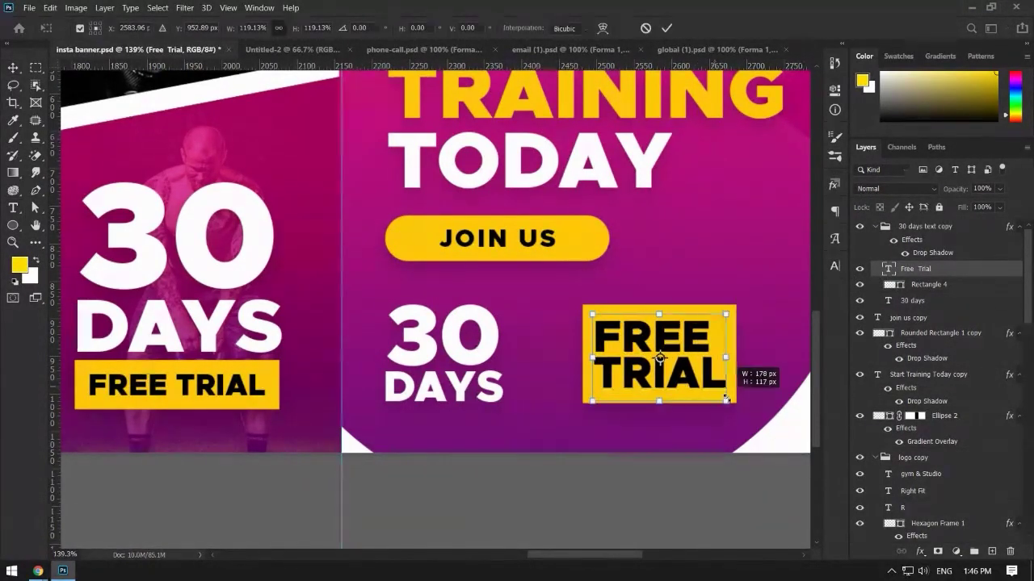
{"action": "left_click_drag", "start_coordinate": [706, 380], "coordinate": [638, 385]}
Nudge the 30 DAYS and FREE TRIAL group into position, shifting it slightly up
{"action": "scroll", "coordinate": [634, 384], "scroll_direction": "down", "scroll_amount": 3}
{"action": "left_click_drag", "start_coordinate": [581, 330], "coordinate": [646, 364]}
{"action": "scroll", "coordinate": [566, 368], "scroll_direction": "down", "scroll_amount": 2}
{"action": "scroll", "coordinate": [565, 369], "scroll_direction": "up", "scroll_amount": 2}
{"action": "scroll", "coordinate": [564, 368], "scroll_direction": "down", "scroll_amount": 4}
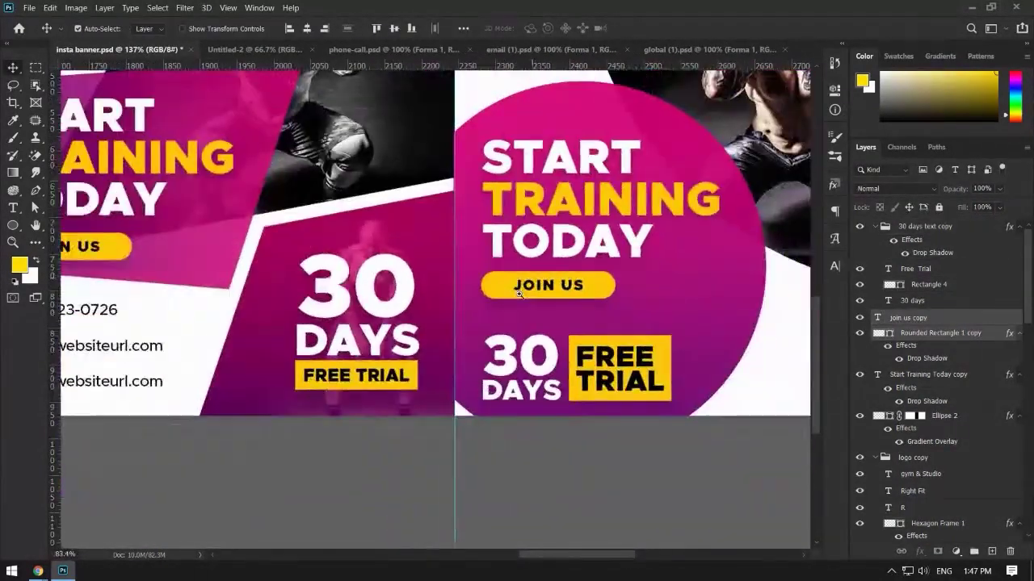
{"action": "left_click_drag", "start_coordinate": [595, 367], "coordinate": [596, 359]}
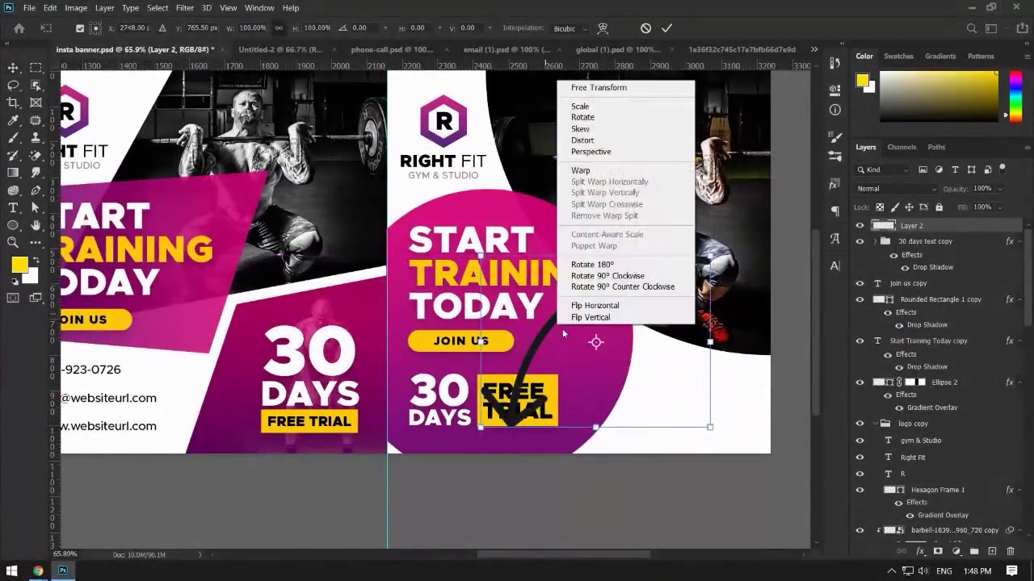
Shrink the arrow to about half size and rotate it toward FREE TRIAL
{"action": "right_click", "coordinate": [919, 226]}
{"action": "key", "text": "Escape"}
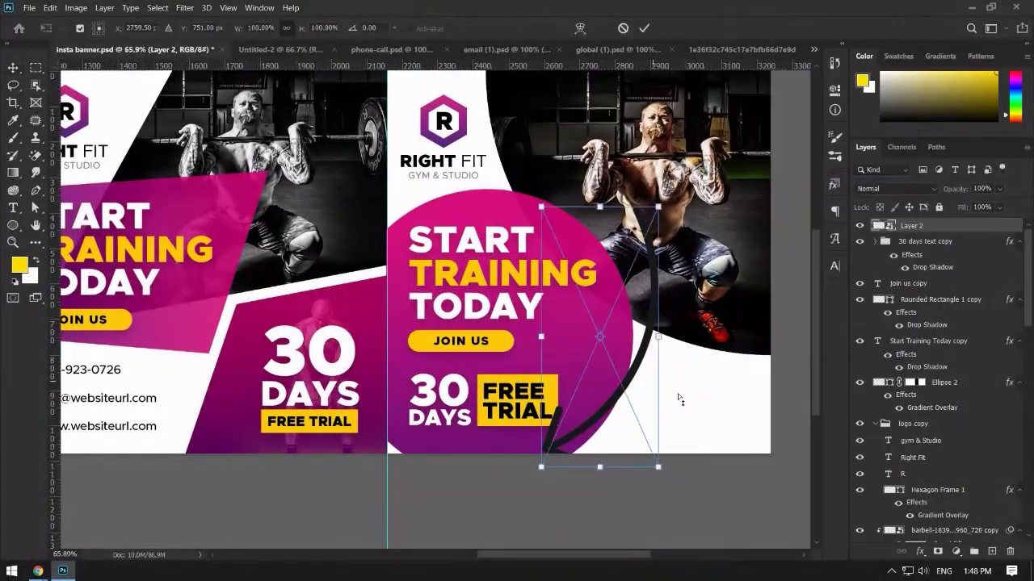
{"action": "mouse_move", "coordinate": [692, 461]}
{"action": "left_mouse_down"}
{"action": "mouse_move", "coordinate": [576, 347]}
{"action": "mouse_move", "coordinate": [569, 396]}
{"action": "left_mouse_up"}
{"action": "scroll", "coordinate": [592, 358], "scroll_direction": "up", "scroll_amount": 5, "text": "alt"}
{"action": "left_click_drag", "start_coordinate": [572, 351], "coordinate": [583, 365]}
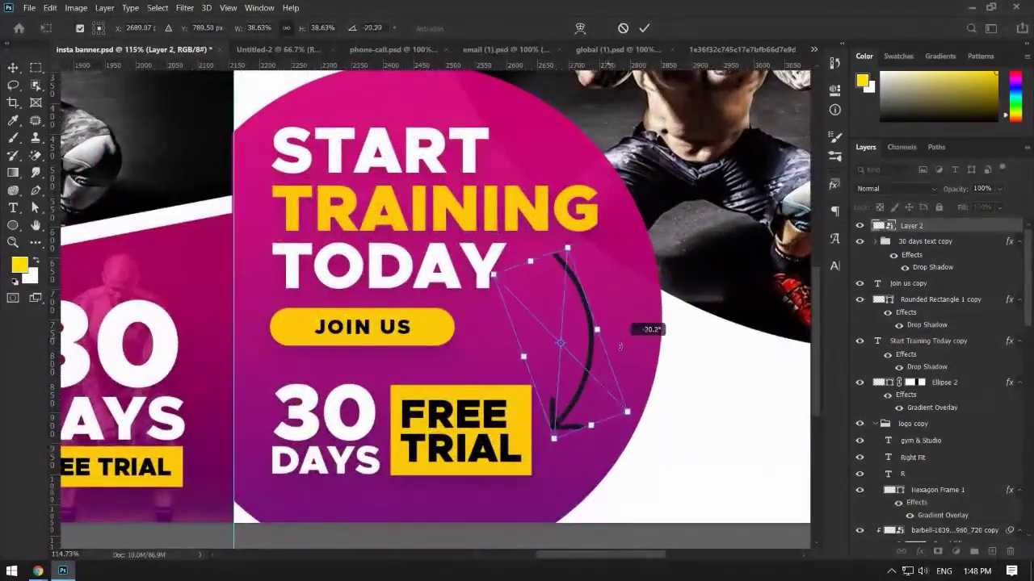
{"action": "key", "text": "Return"}
Give the arrow a yellow Color Overlay sampled from the JOIN US button
{"action": "double_click", "coordinate": [936, 225]}
{"action": "left_click", "coordinate": [445, 390]}
{"action": "left_click", "coordinate": [693, 189]}
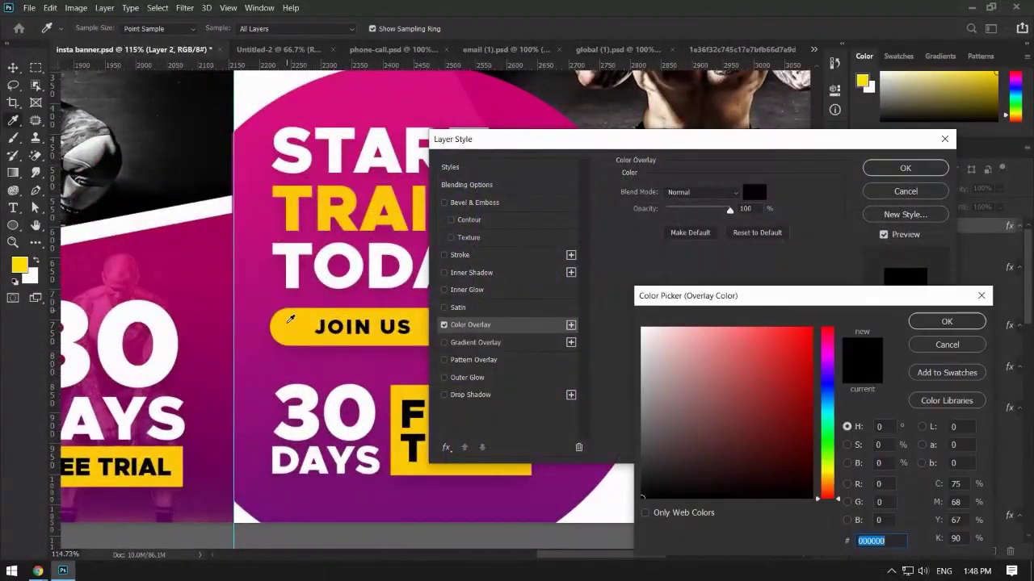
{"action": "key", "text": "Return"}
{"action": "key", "text": "Return"}
{"action": "key", "text": "ctrl+0"}
{"action": "left_click", "coordinate": [943, 408]}
{"action": "scroll", "coordinate": [945, 404], "scroll_direction": "down", "scroll_amount": 5}
{"action": "left_click", "coordinate": [942, 387]}
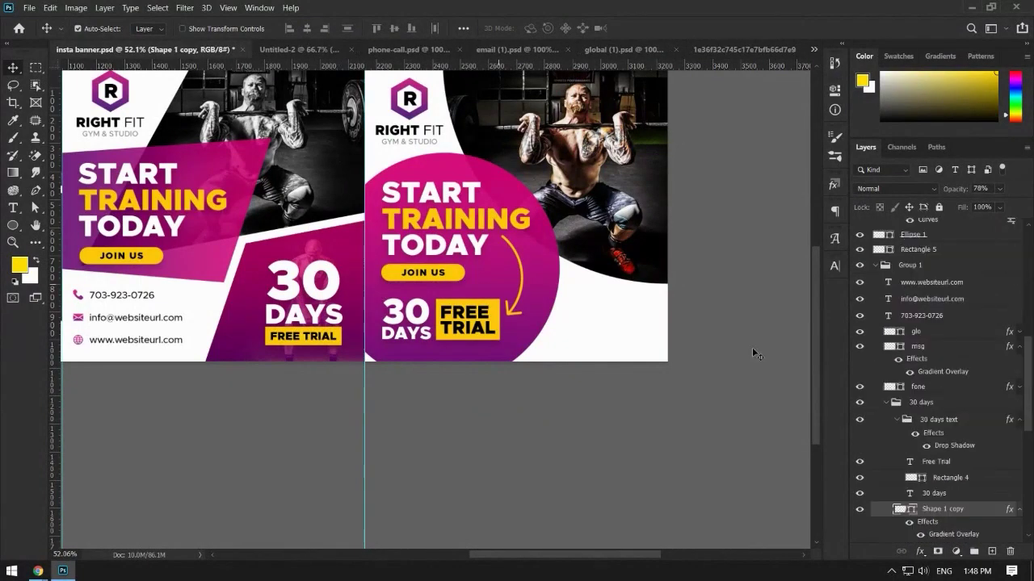
Duplicate the dark gym photo, move it over the right banner, and scale it
{"action": "key", "text": "ctrl+j"}
{"action": "key", "text": "ctrl+shift+]"}
{"action": "left_click_drag", "start_coordinate": [266, 323], "coordinate": [364, 323]}
{"action": "key", "text": "ctrl+t"}
{"action": "left_click_drag", "start_coordinate": [426, 361], "coordinate": [426, 396]}
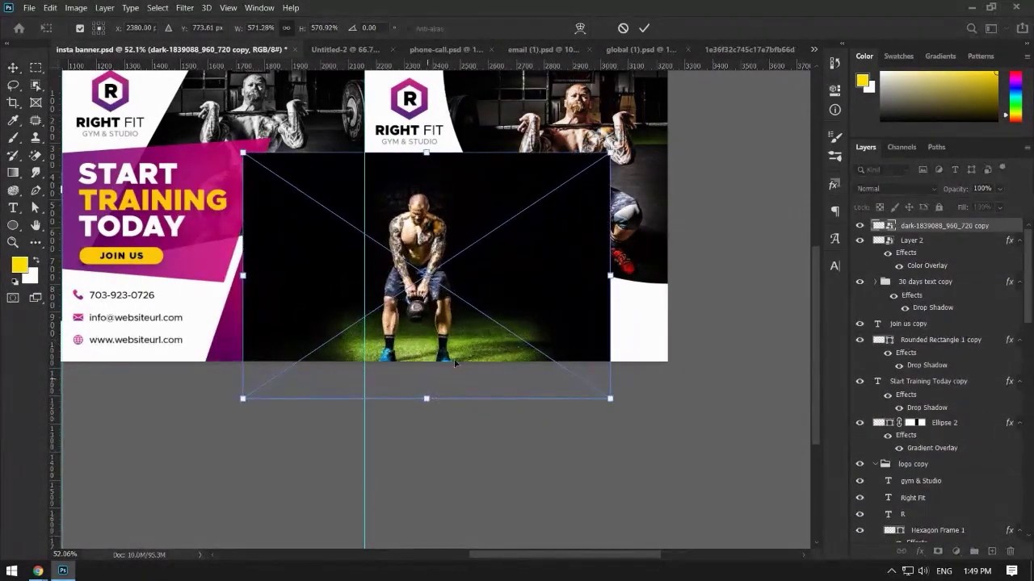
{"action": "key", "text": "Return"}
{"action": "key", "text": "ctrl+["}
{"action": "key", "text": "ctrl+["}
Duplicate the purple circle as Ellipse 2 copy and clip the photo inside it
{"action": "key", "text": "ctrl+["}
{"action": "key", "text": "ctrl+["}
{"action": "key", "text": "ctrl+["}
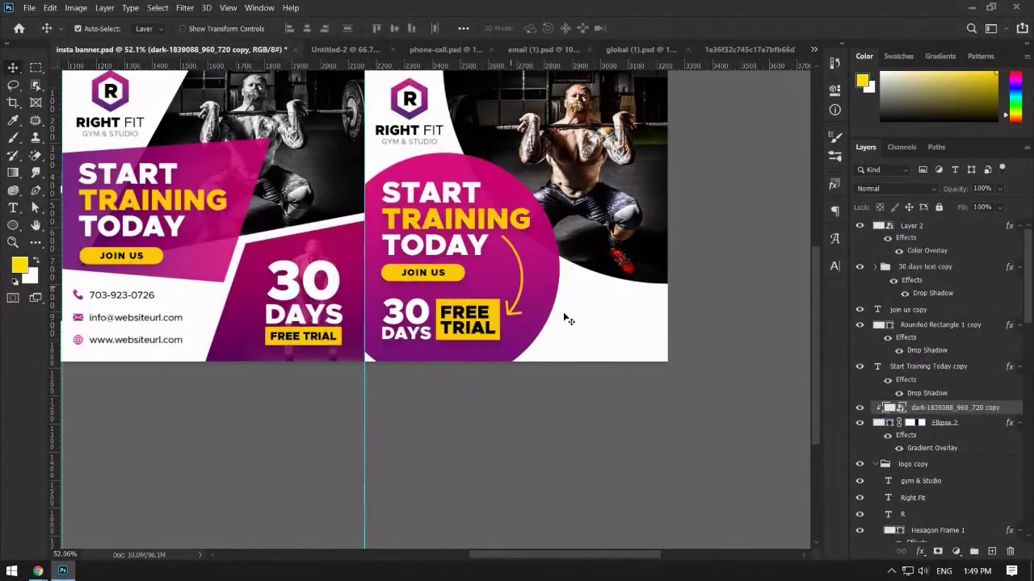
{"action": "scroll", "coordinate": [531, 307], "scroll_direction": "up", "scroll_amount": 3}
{"action": "left_click", "coordinate": [945, 422]}
{"action": "key", "text": "ctrl+j"}
{"action": "right_click", "coordinate": [959, 425]}
{"action": "key", "text": "Escape"}
{"action": "key", "text": "ctrl+["}
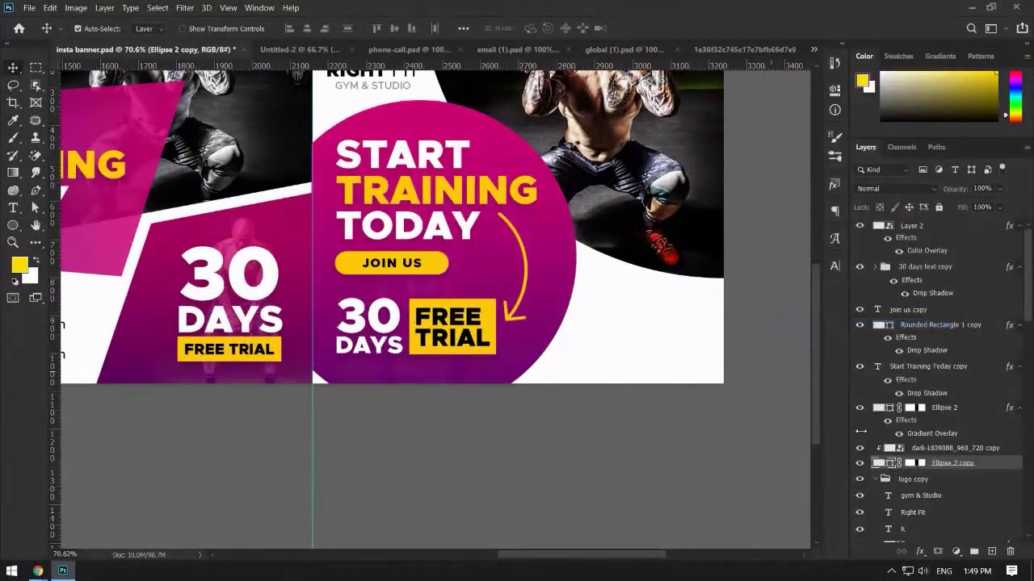
Adjust the purple circle's opacity so the dark photo blends through
{"action": "left_click", "coordinate": [899, 414]}
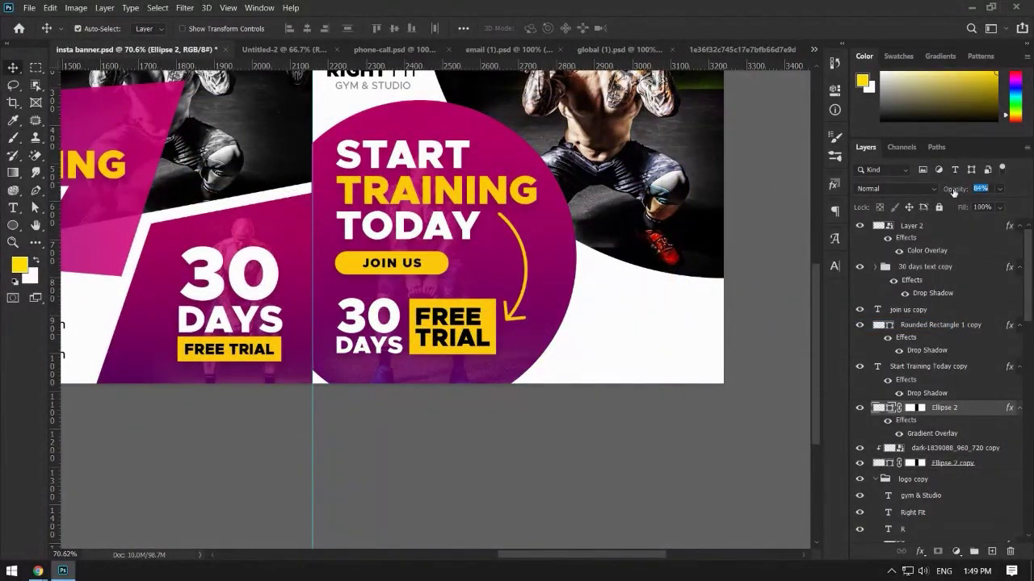
{"action": "left_click", "coordinate": [441, 364]}
{"action": "key", "text": "ctrl+t"}
{"action": "key", "text": "Return"}
{"action": "scroll", "coordinate": [318, 362], "scroll_direction": "down", "scroll_amount": 3}
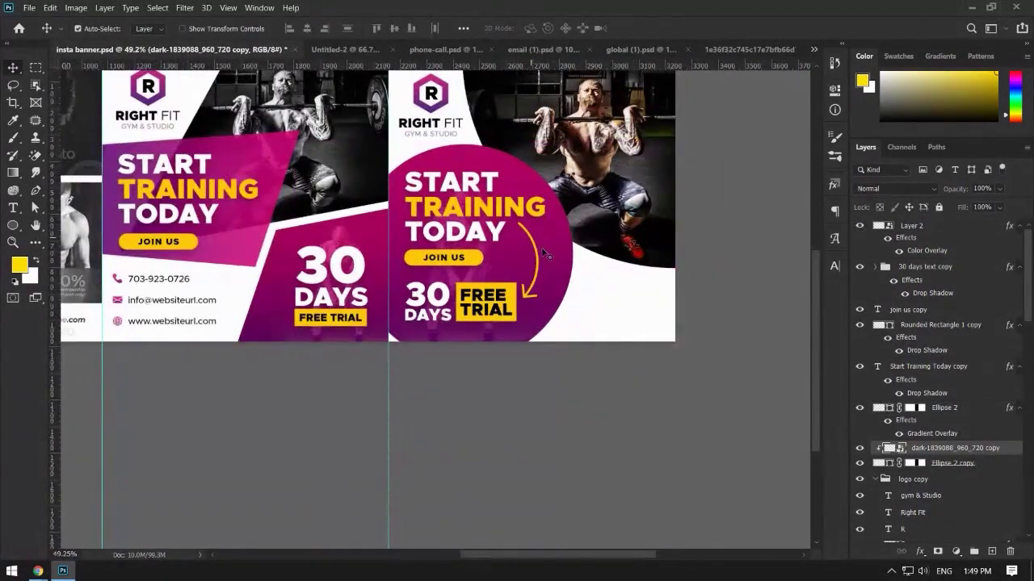
Paste the contact lines, nudging the website line up and phone line down
{"action": "key", "text": "ctrl+v"}
{"action": "scroll", "coordinate": [640, 377], "scroll_direction": "up", "scroll_amount": 5}
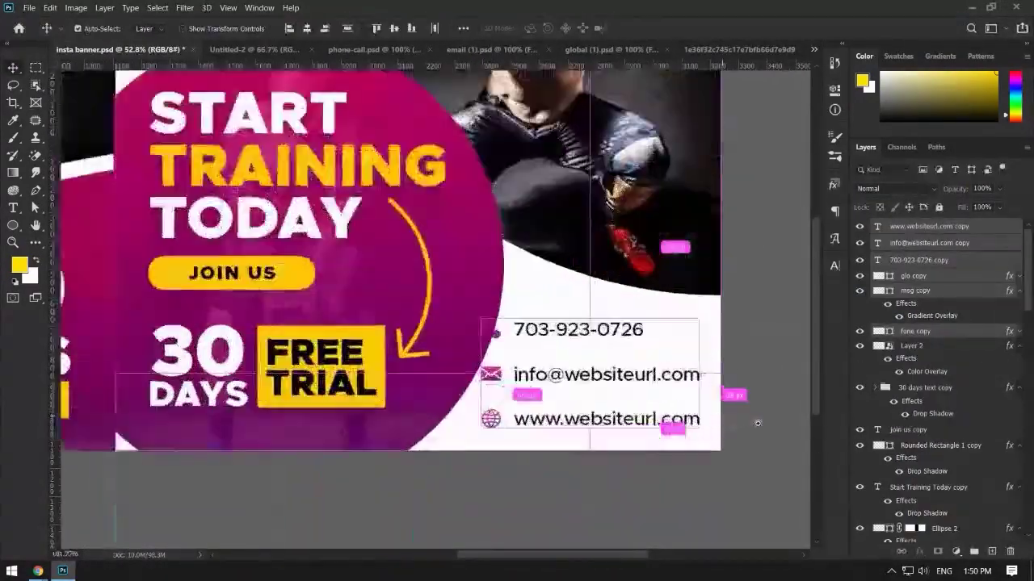
{"action": "left_click", "coordinate": [913, 227], "text": "ctrl"}
{"action": "key", "text": "shift+Up"}
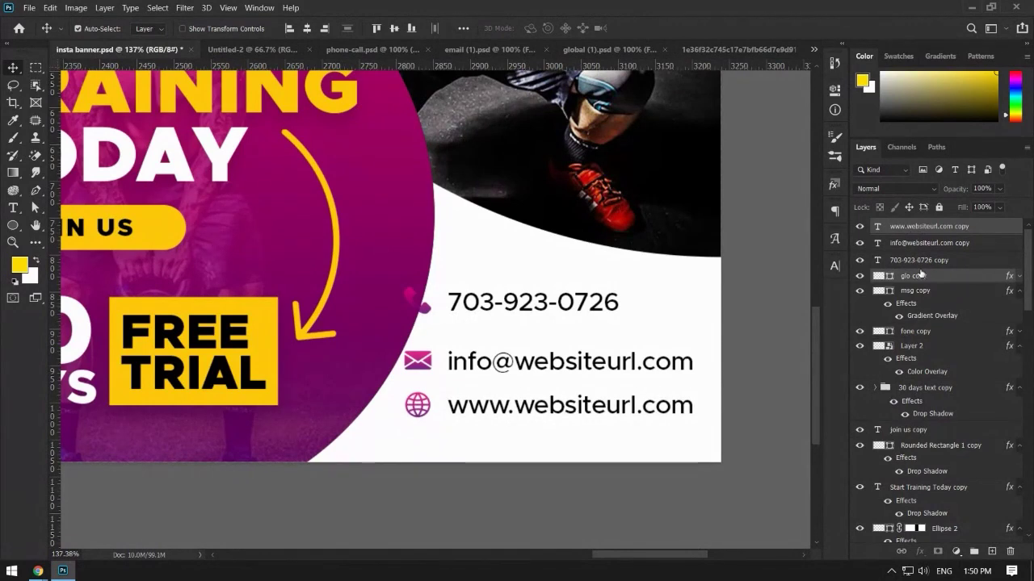
{"action": "left_click", "coordinate": [916, 260]}
{"action": "left_click", "coordinate": [915, 332], "text": "ctrl"}
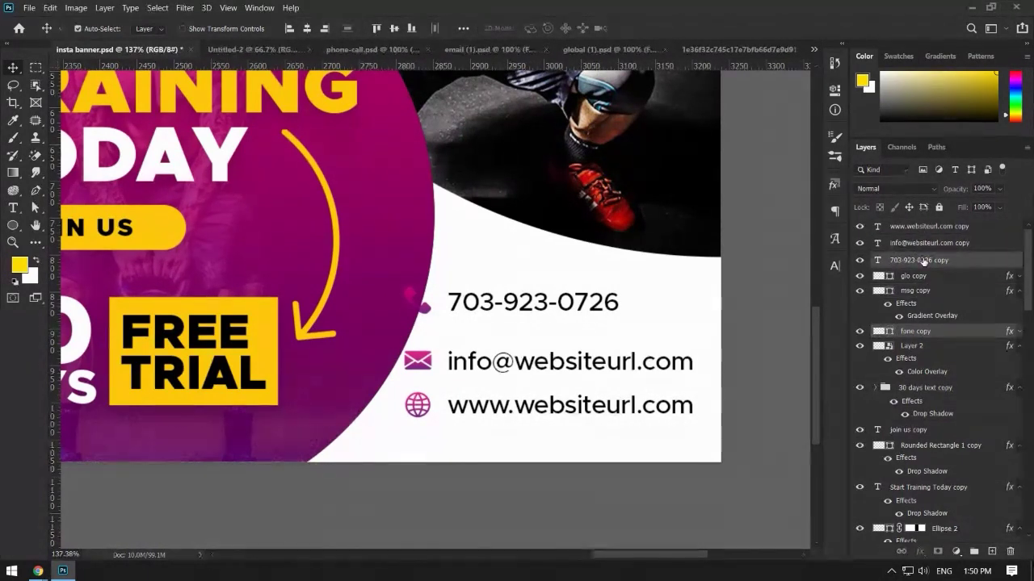
{"action": "key", "text": "shift+Down"}
Shrink the whole contact block and shift it right into the lower-right corner
{"action": "left_click", "coordinate": [923, 227]}
{"action": "left_click", "coordinate": [915, 331], "text": "shift"}
{"action": "key", "text": "ctrl+t"}
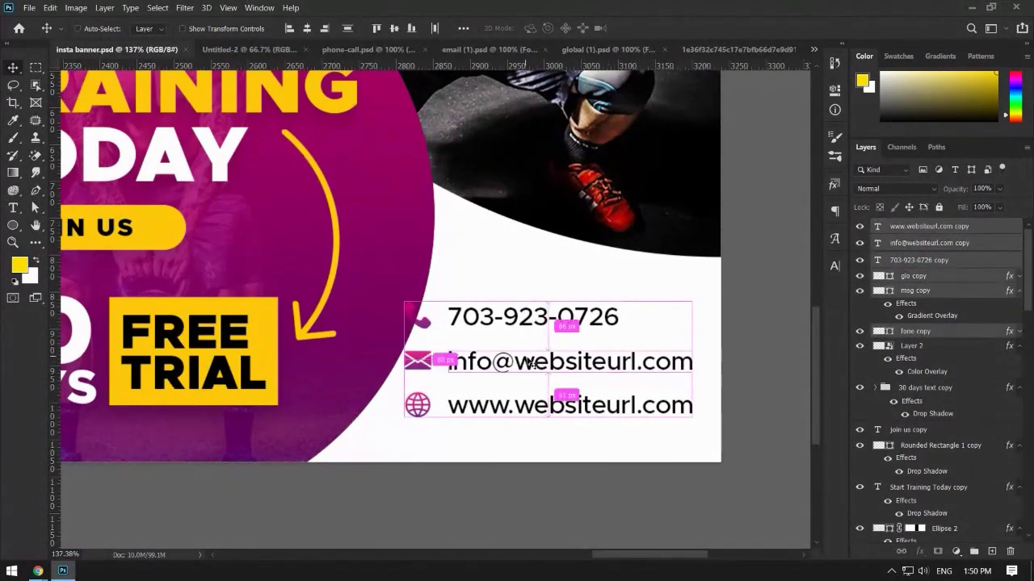
{"action": "left_click_drag", "start_coordinate": [549, 359], "coordinate": [570, 355]}
{"action": "key", "text": "Return"}
{"action": "key", "text": "ctrl+0"}
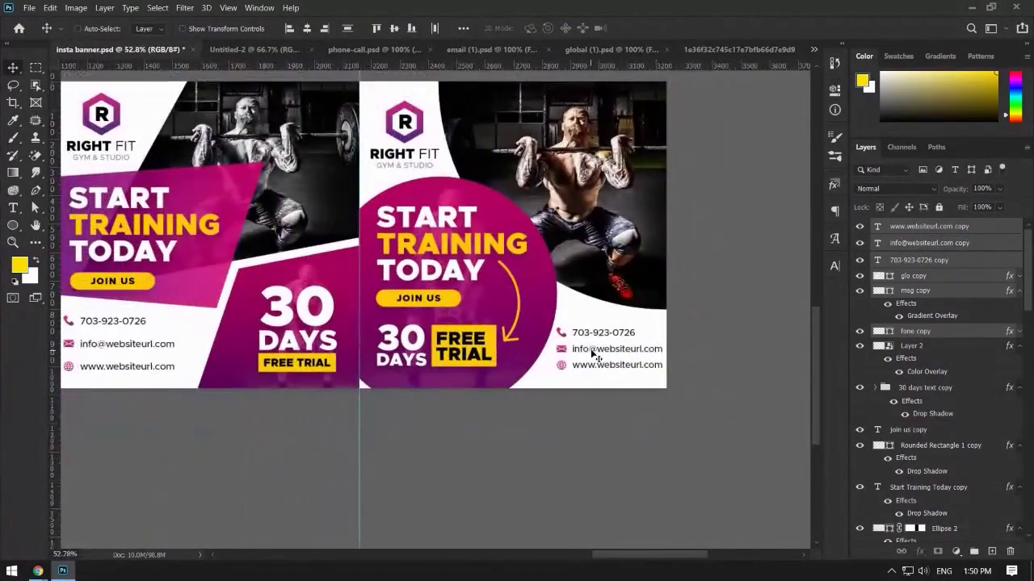
Save, then type a 'contact us' heading above the contact lines
{"action": "key", "text": "ctrl+s"}
{"action": "scroll", "coordinate": [358, 374], "scroll_direction": "up", "scroll_amount": 3}
{"action": "scroll", "coordinate": [707, 330], "scroll_direction": "up", "scroll_amount": 3}
{"action": "key", "text": "t"}
{"action": "left_click", "coordinate": [449, 299]}
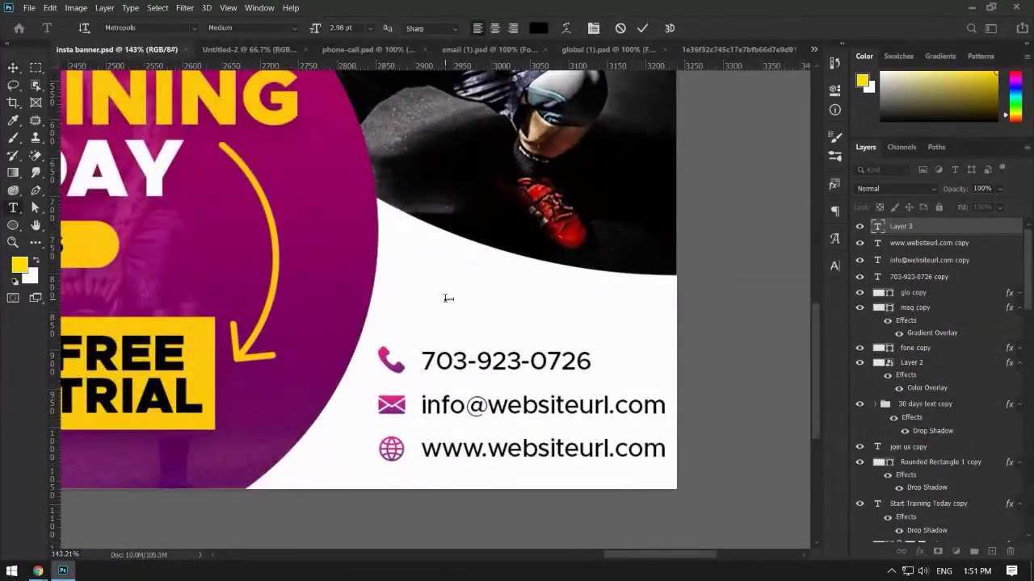
{"action": "type", "text": "contact us"}
{"action": "key", "text": "ctrl+Return"}
Make the heading All Caps and Extra Bold, aligned with the contact lines
{"action": "left_click", "coordinate": [835, 238]}
{"action": "left_click", "coordinate": [725, 358]}
{"action": "left_click", "coordinate": [792, 284]}
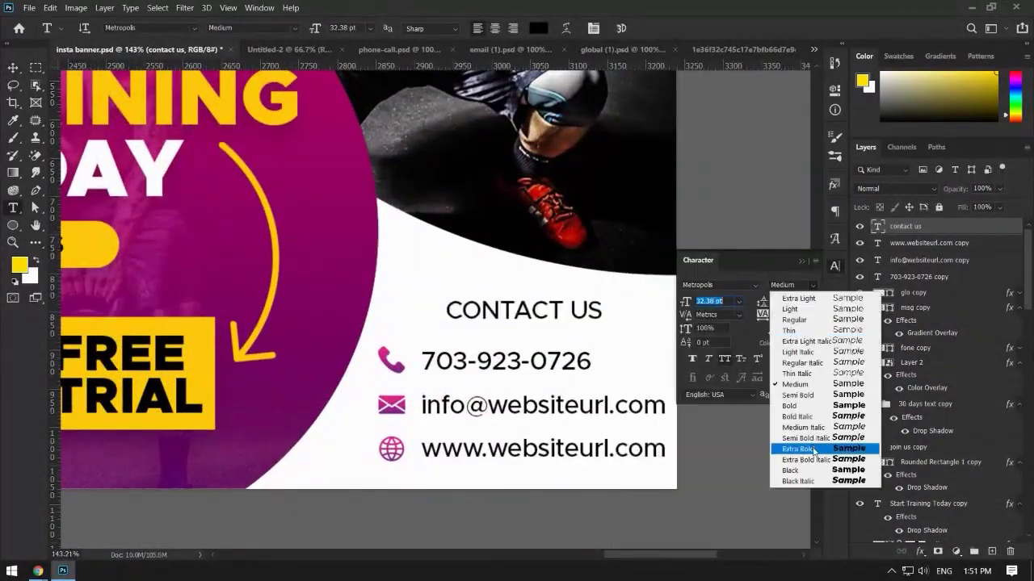
{"action": "left_click", "coordinate": [815, 449]}
{"action": "key", "text": "v"}
{"action": "left_click_drag", "start_coordinate": [485, 310], "coordinate": [418, 309]}
{"action": "key", "text": "ctrl+t"}
{"action": "left_click_drag", "start_coordinate": [534, 288], "coordinate": [598, 285]}
Paste the magenta gradient layer style onto the CONTACT US heading
{"action": "right_click", "coordinate": [913, 226]}
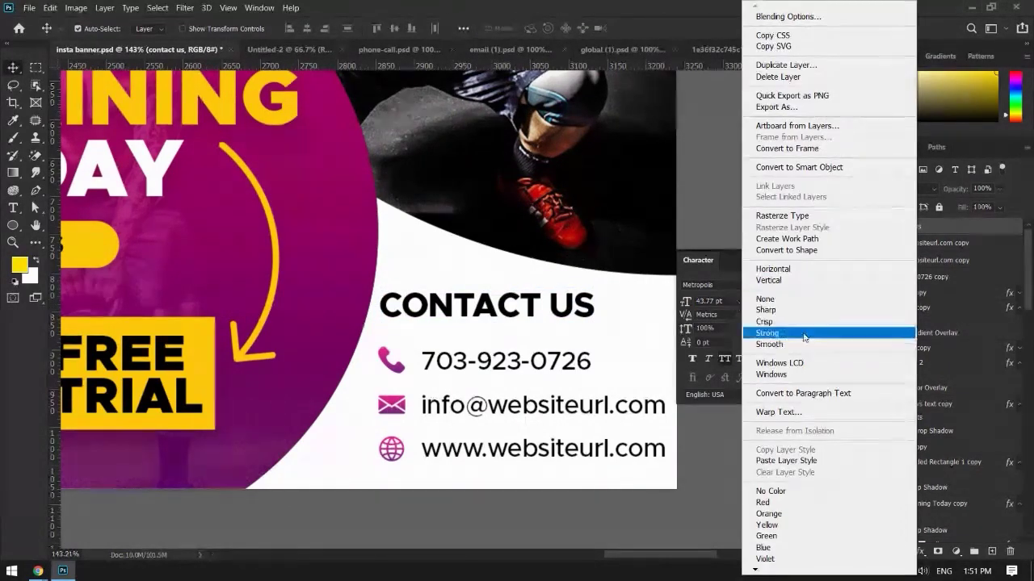
{"action": "left_click", "coordinate": [786, 460]}
{"action": "scroll", "coordinate": [562, 295], "scroll_direction": "down", "scroll_amount": 3}
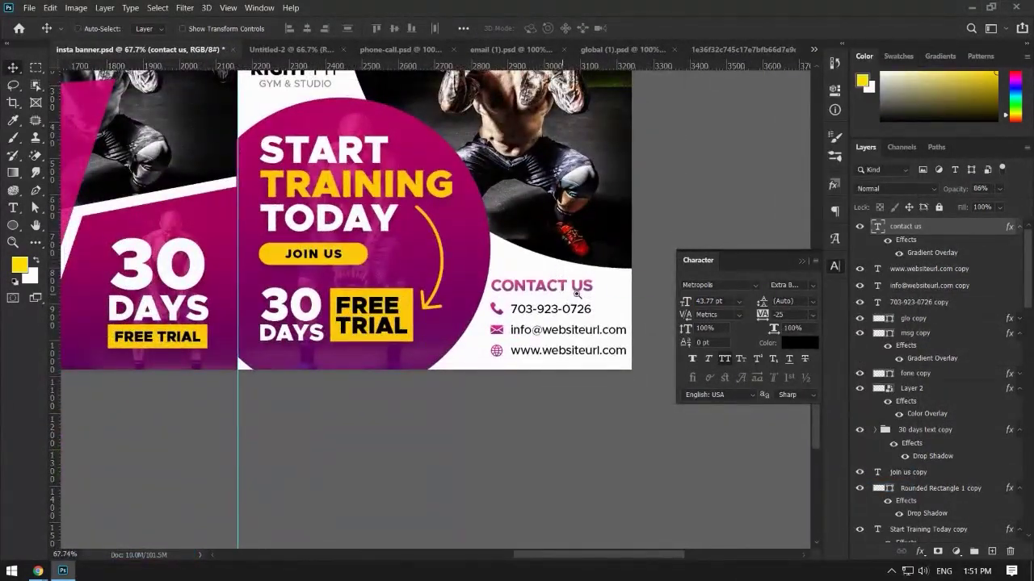
{"action": "scroll", "coordinate": [562, 295], "scroll_direction": "up", "scroll_amount": 5}
Draw a thin light grey line beneath CONTACT US with the Line tool
{"action": "right_click", "coordinate": [13, 225]}
{"action": "left_click", "coordinate": [81, 271]}
{"action": "left_click_drag", "start_coordinate": [363, 291], "coordinate": [547, 296]}
{"action": "key", "text": "ctrl+z"}
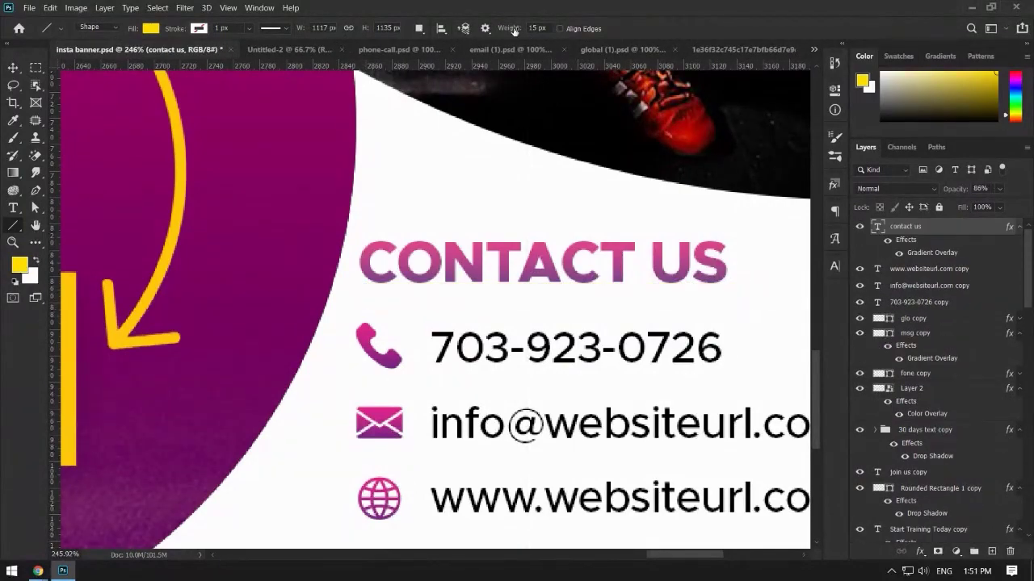
{"action": "left_click_drag", "start_coordinate": [359, 296], "coordinate": [727, 296]}
{"action": "double_click", "coordinate": [889, 227]}
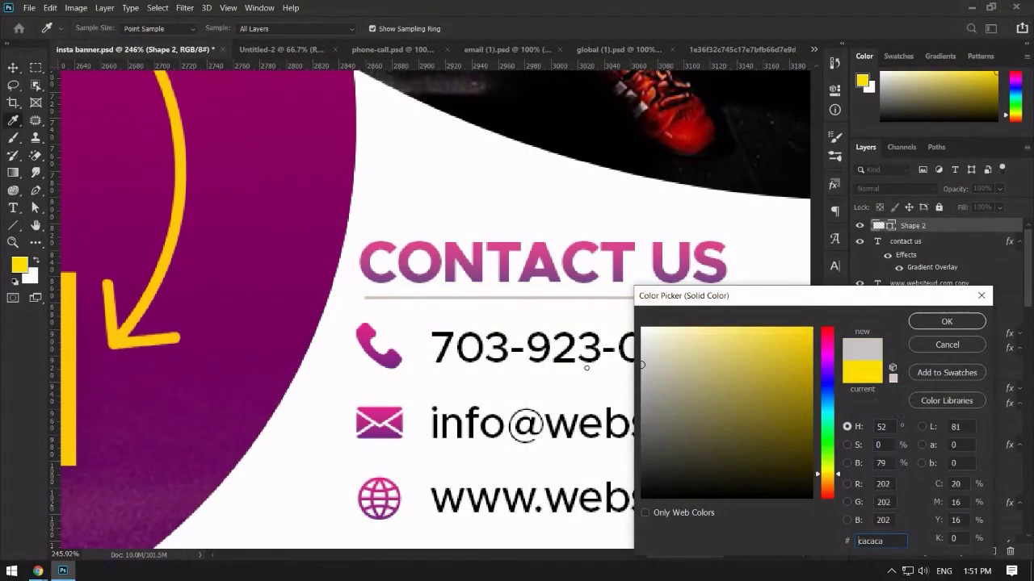
{"action": "left_click", "coordinate": [945, 323]}
{"action": "key", "text": "v"}
Make the right banner's barbell photo black and white with a clipped adjustment
{"action": "scroll", "coordinate": [363, 296], "scroll_direction": "down", "scroll_amount": 4}
{"action": "scroll", "coordinate": [175, 347], "scroll_direction": "down", "scroll_amount": 3}
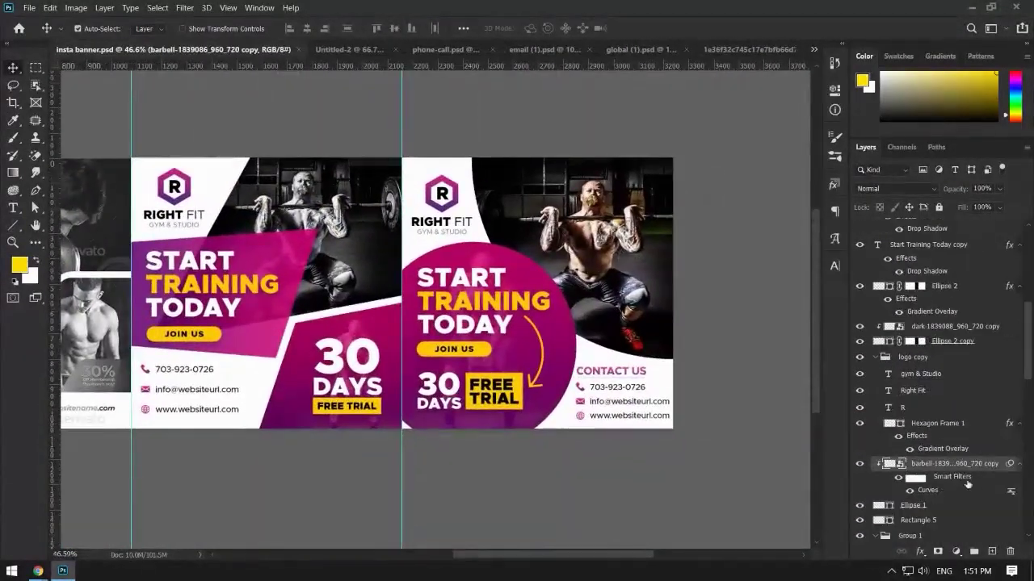
{"action": "left_click", "coordinate": [956, 552]}
{"action": "left_click", "coordinate": [944, 442]}
{"action": "key", "text": "ctrl+alt+g"}
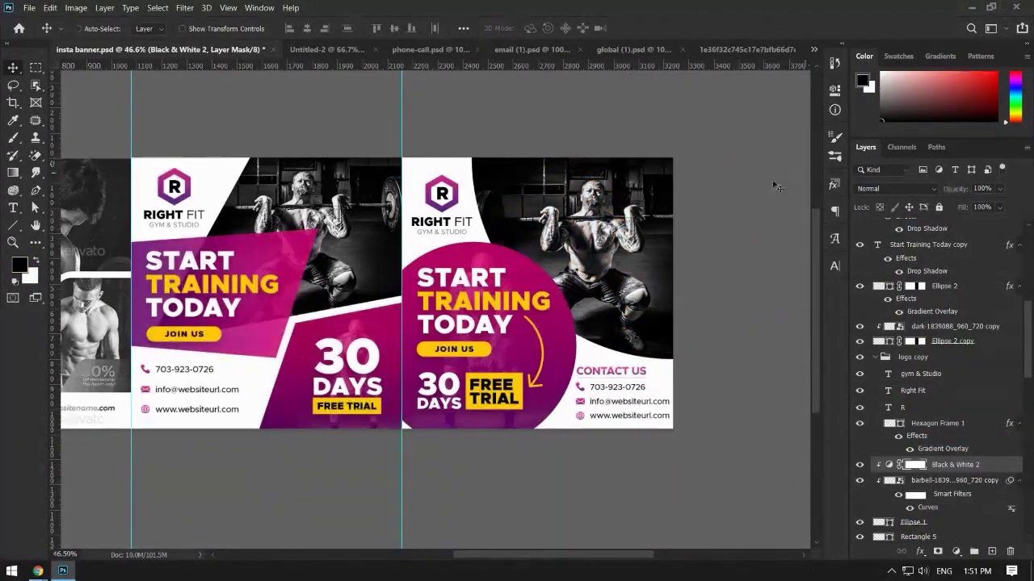
{"action": "scroll", "coordinate": [571, 315], "scroll_direction": "up", "scroll_amount": 1}
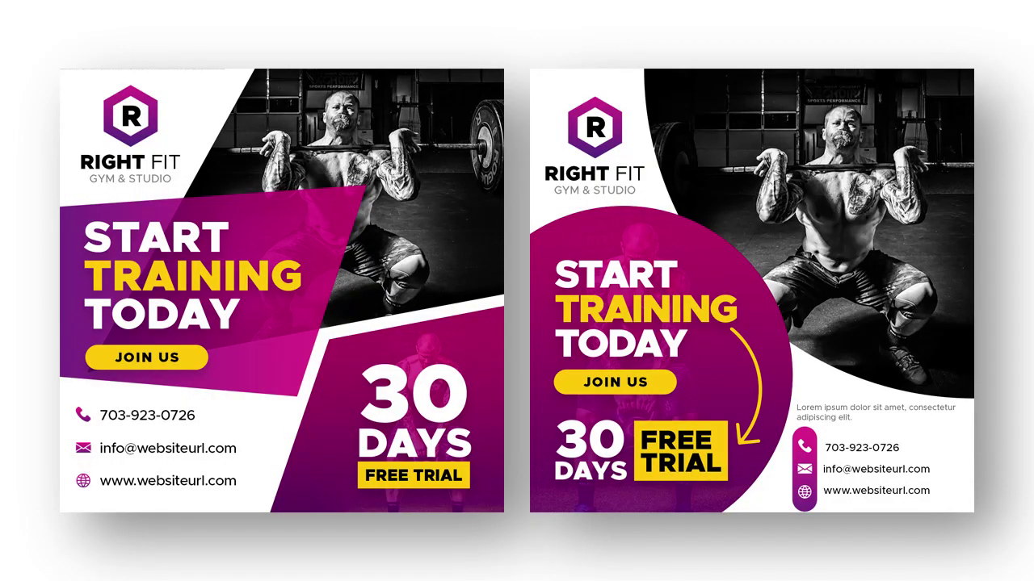